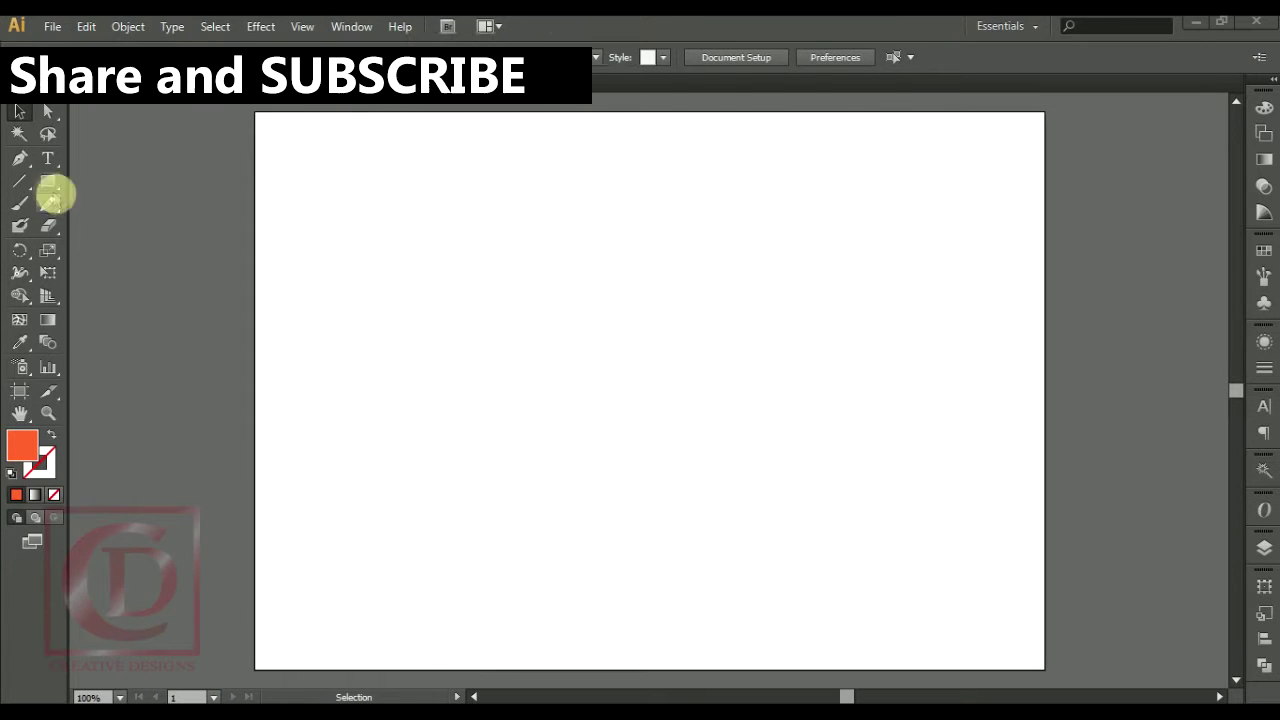
- Draw a 9.5 × 4.12 in rectangle by entering its exact size
{"action": "left_click", "coordinate": [47, 181]}
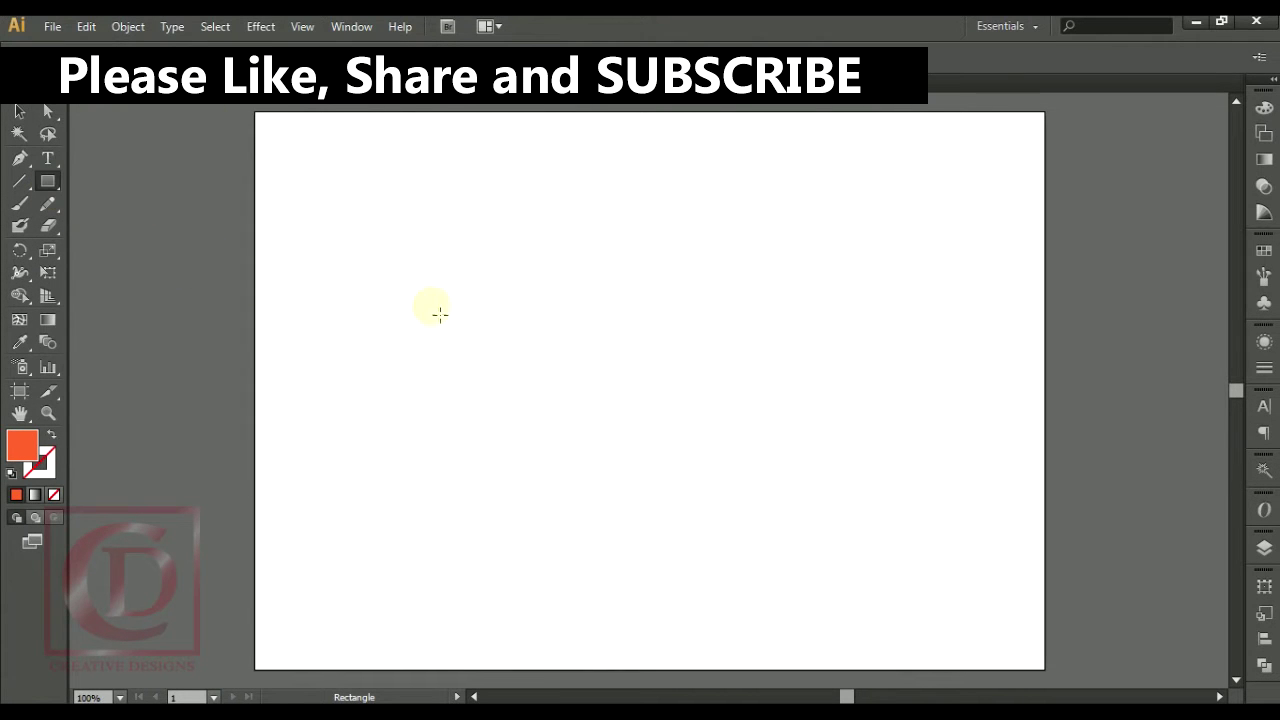
{"action": "left_click", "coordinate": [566, 343]}
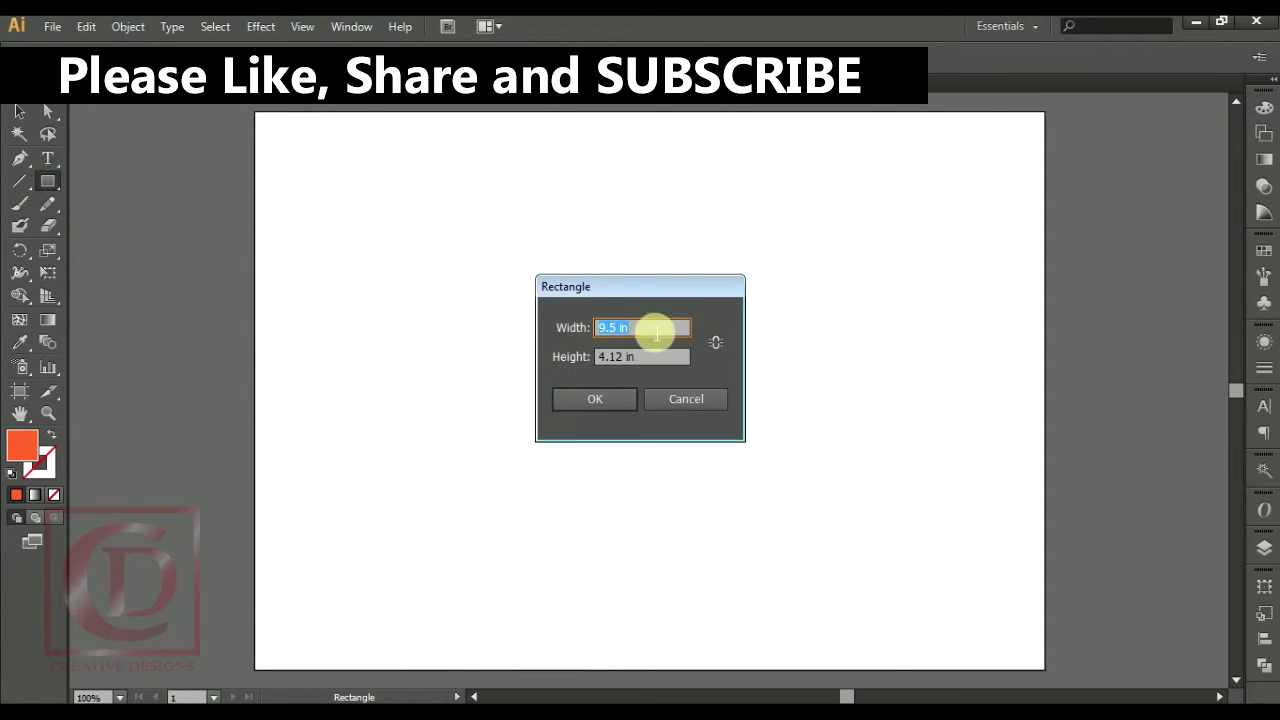
{"action": "left_click", "coordinate": [603, 406]}
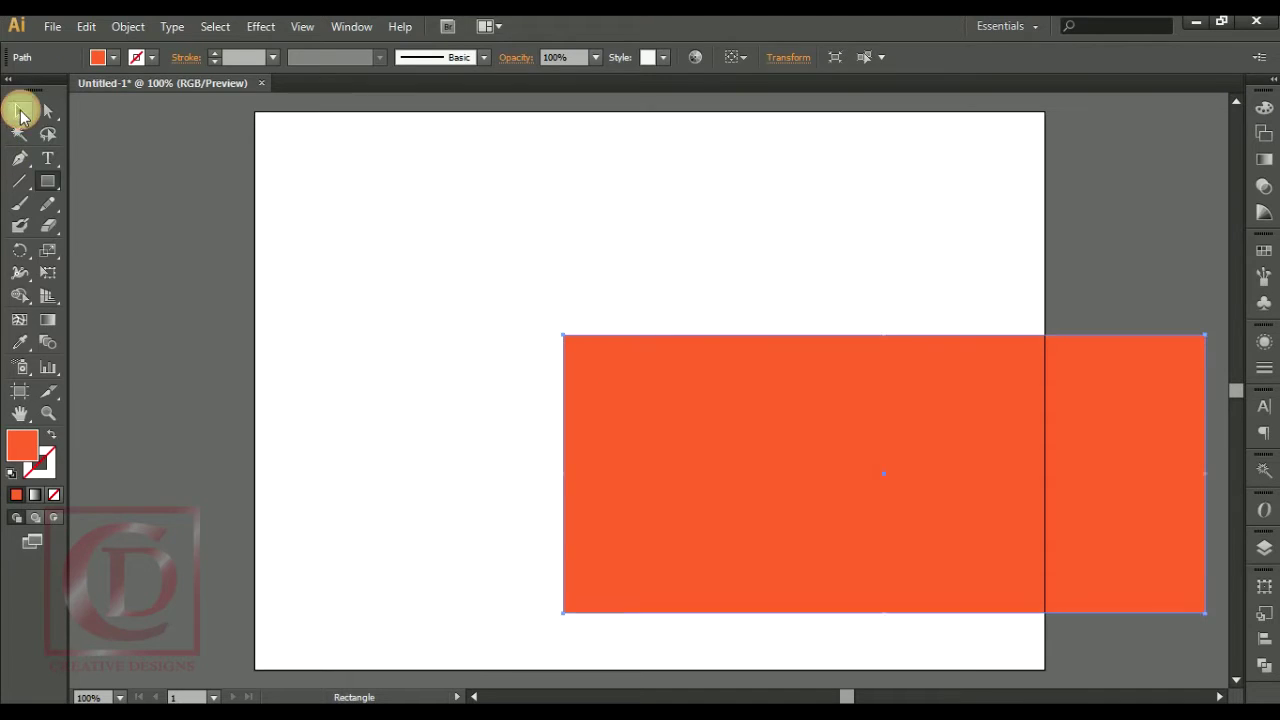
- Centre the rectangle on the artboard, nudging it slightly upward
{"action": "left_click", "coordinate": [20, 113]}
{"action": "left_click_drag", "start_coordinate": [800, 461], "coordinate": [594, 414]}
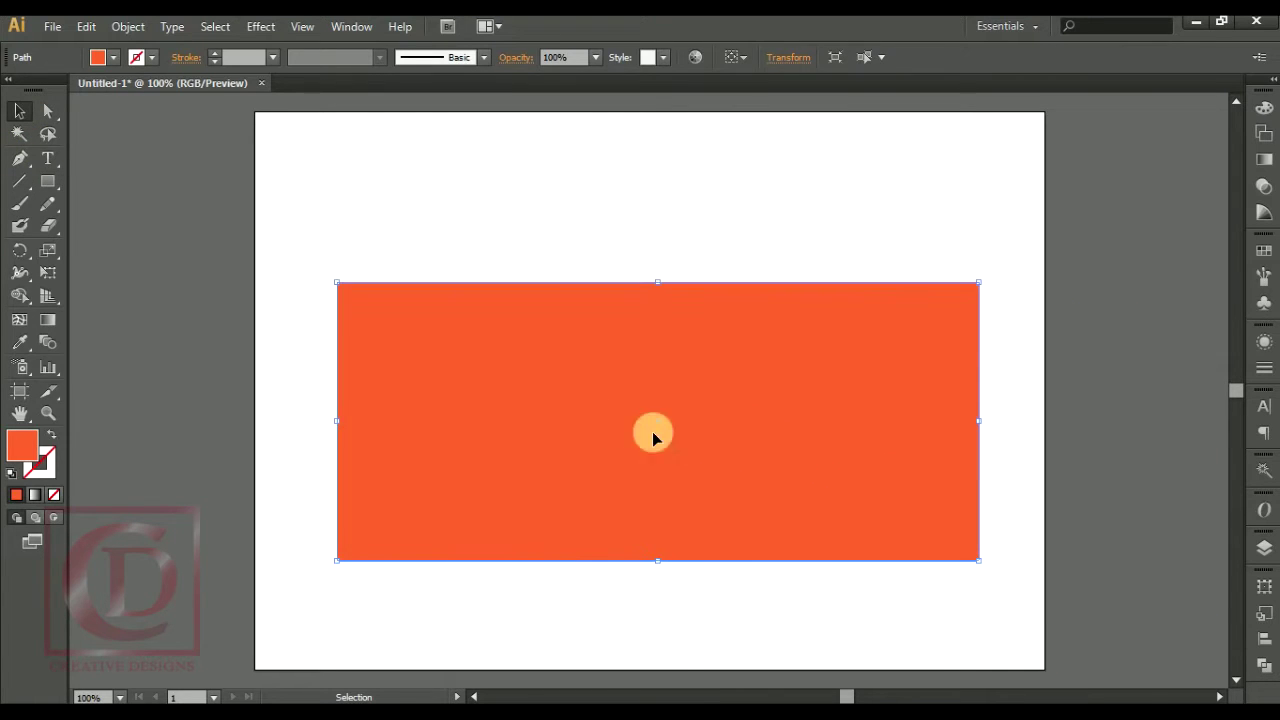
{"action": "double_click", "coordinate": [713, 432]}
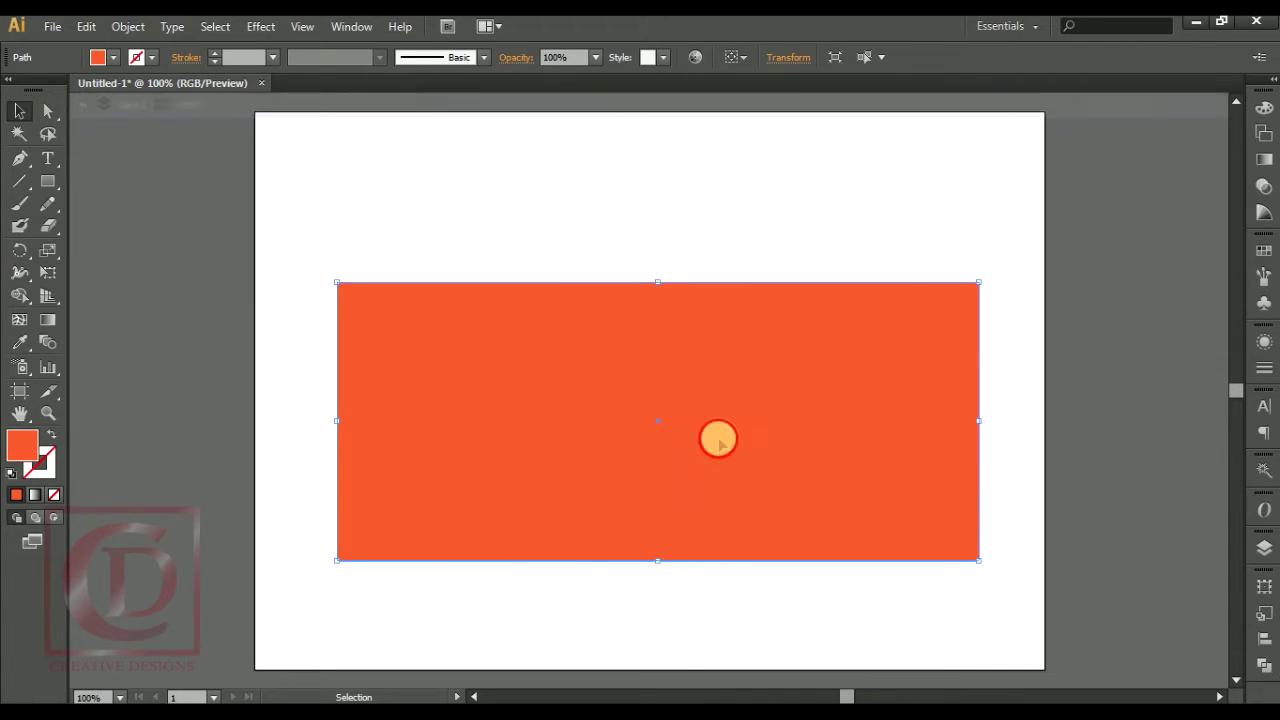
{"action": "left_click", "coordinate": [575, 254]}
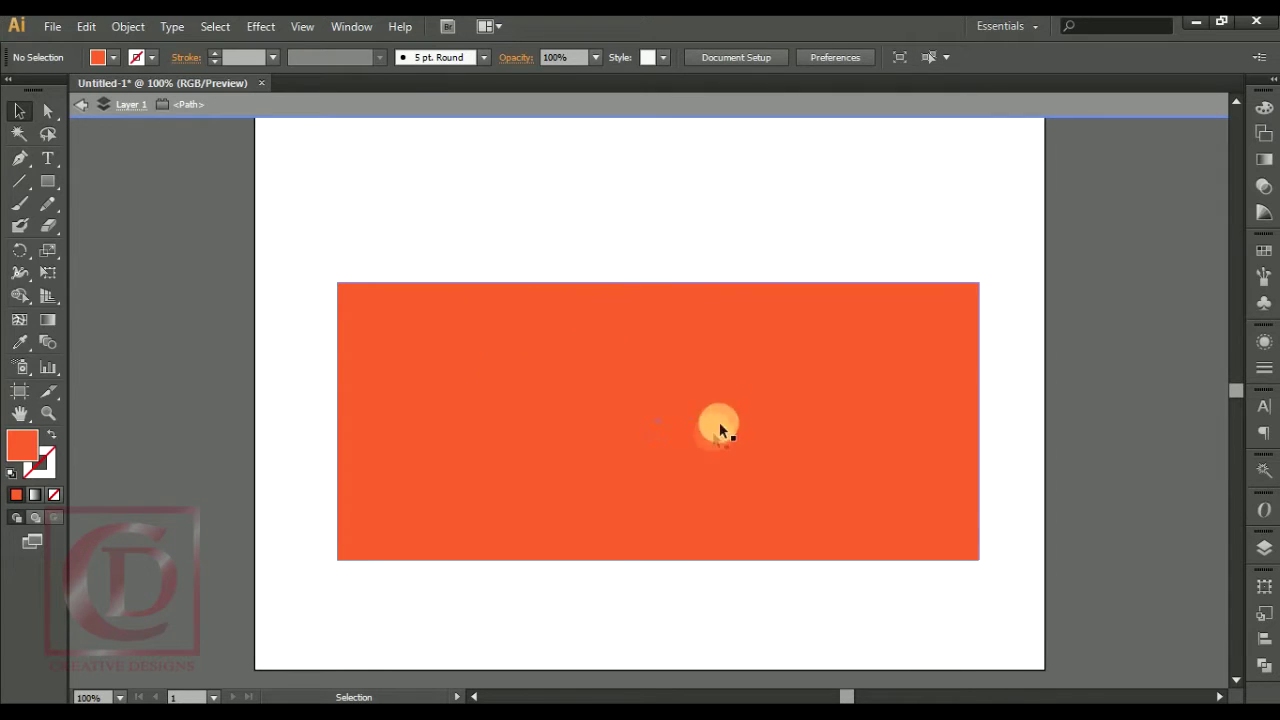
{"action": "double_click", "coordinate": [685, 262]}
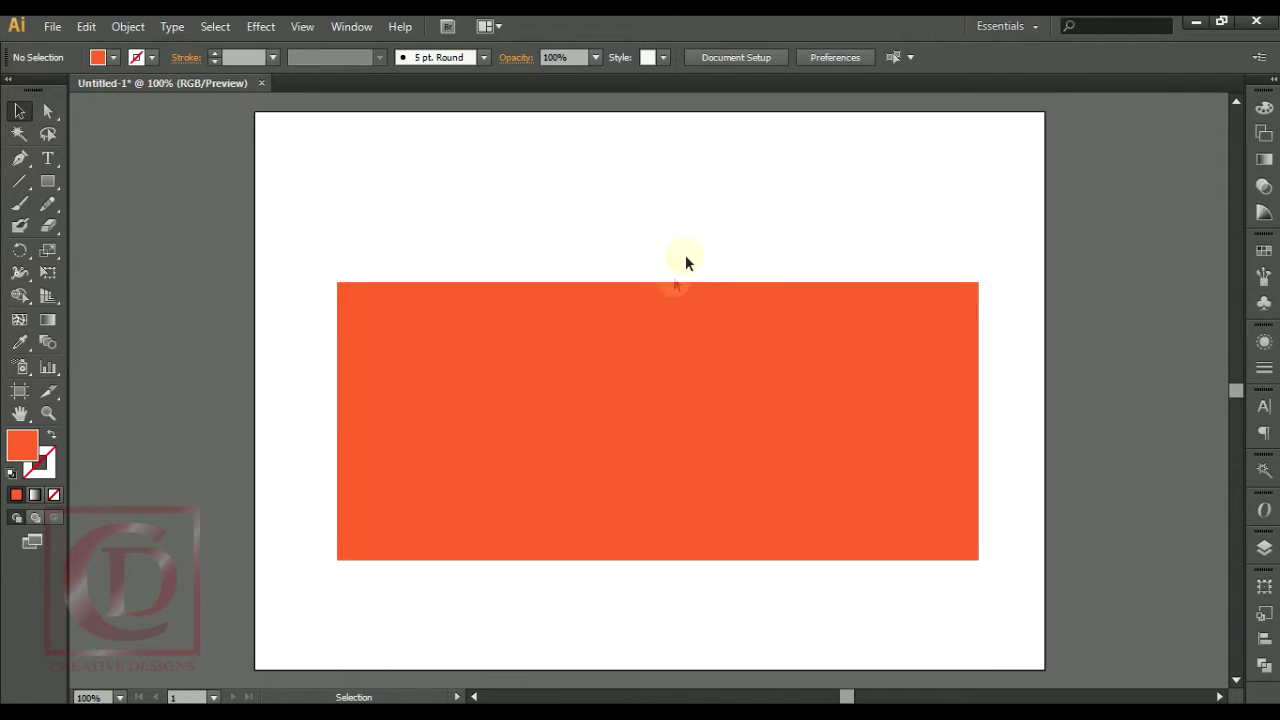
{"action": "mouse_move", "coordinate": [664, 350]}
{"action": "left_mouse_down"}
{"action": "mouse_move", "coordinate": [649, 395]}
{"action": "mouse_move", "coordinate": [659, 382]}
{"action": "mouse_move", "coordinate": [660, 396]}
{"action": "left_mouse_up"}
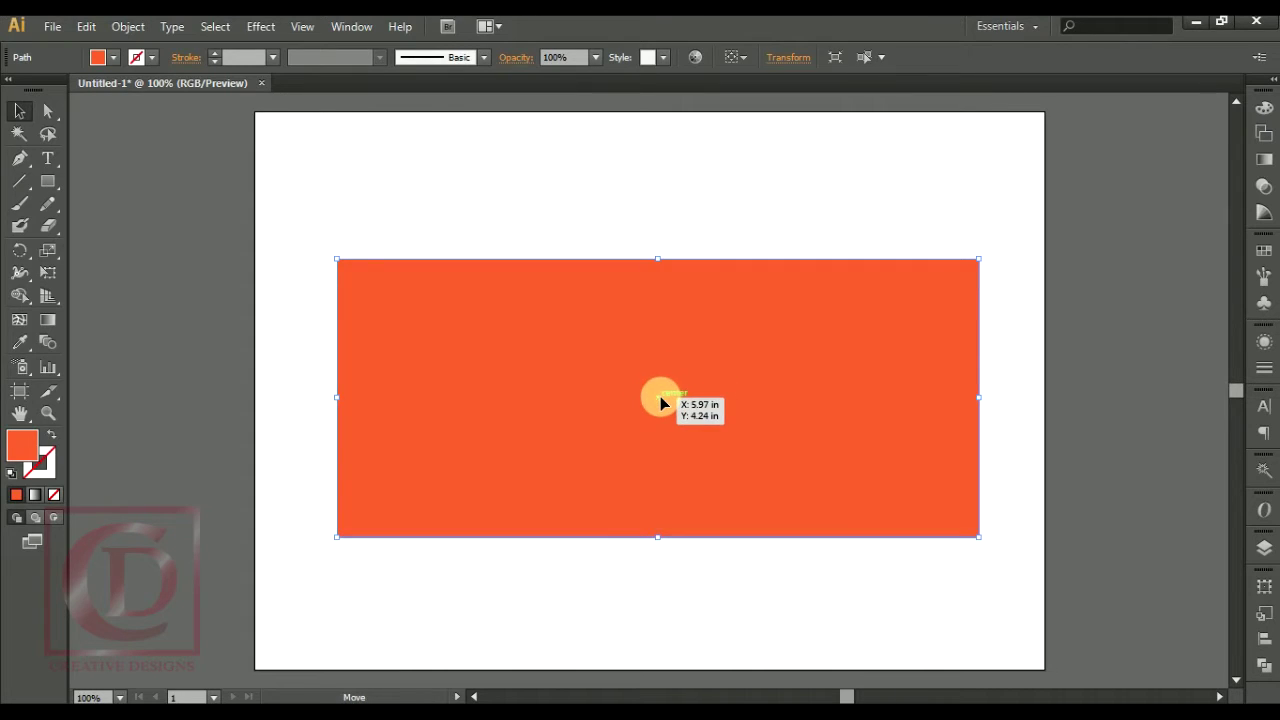
{"action": "left_click", "coordinate": [717, 217]}
{"action": "key", "text": "ctrl+a"}
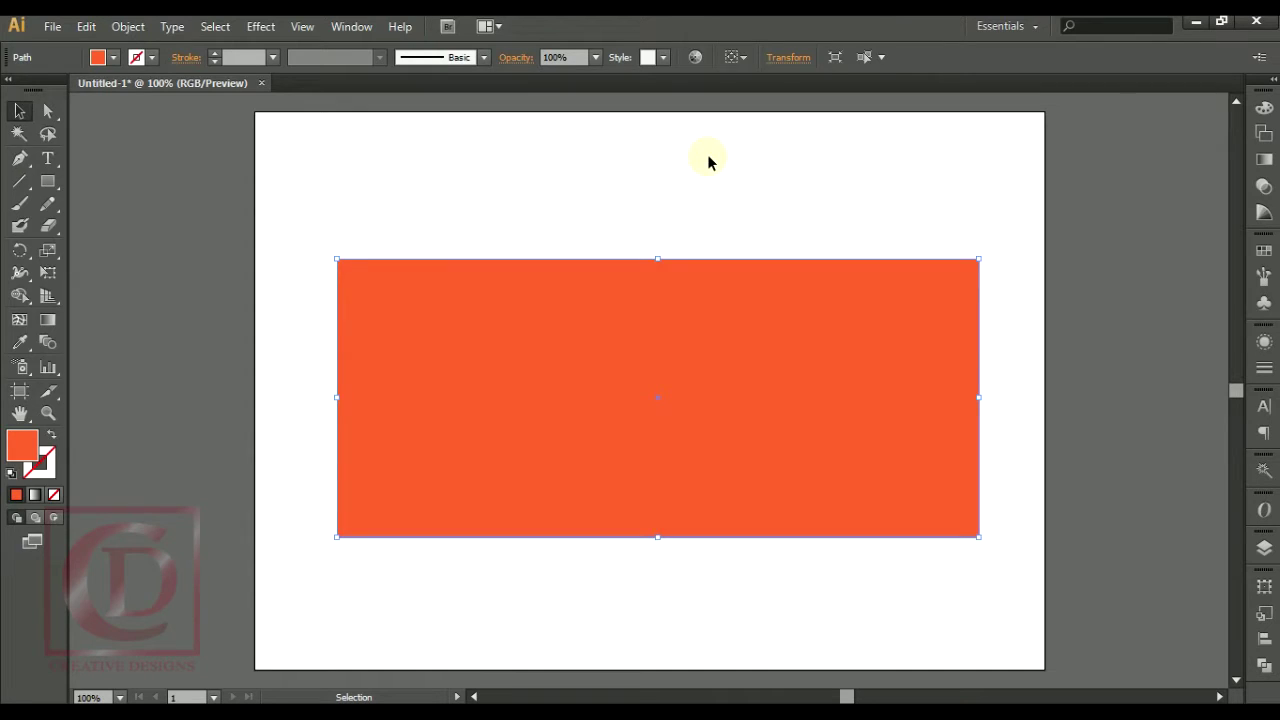
{"action": "left_click", "coordinate": [677, 211]}
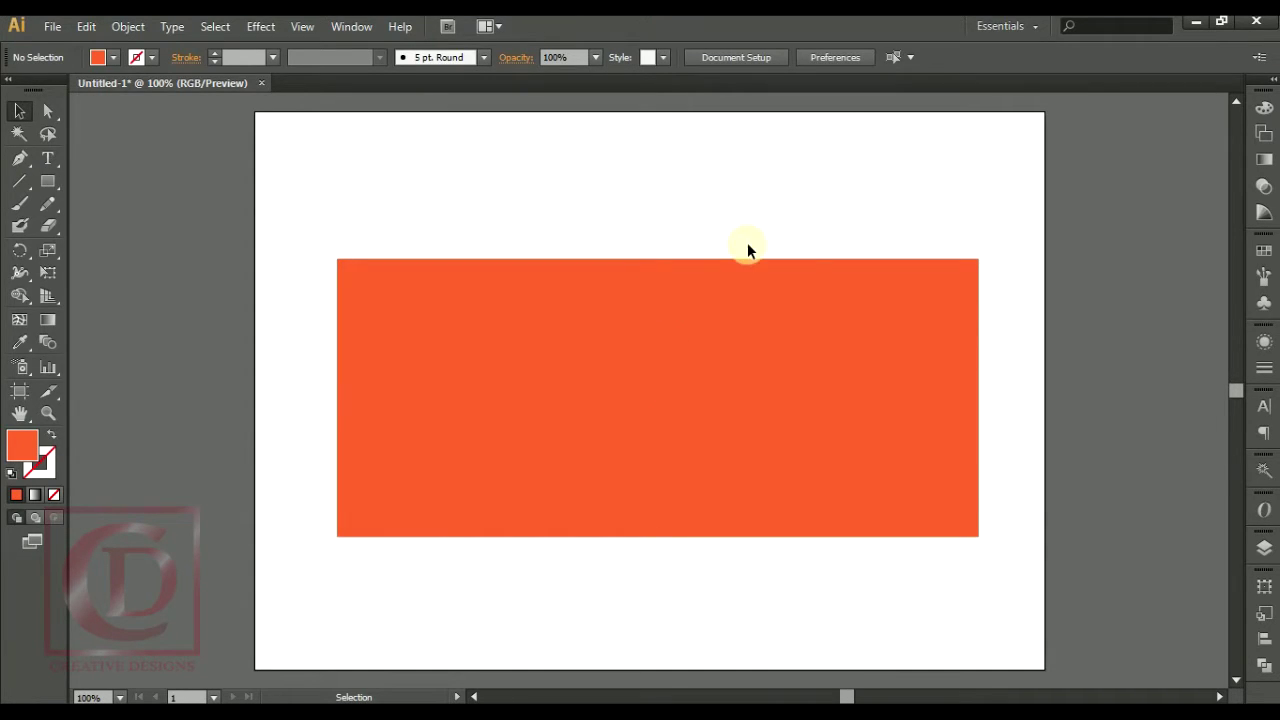
{"action": "left_click", "coordinate": [599, 373]}
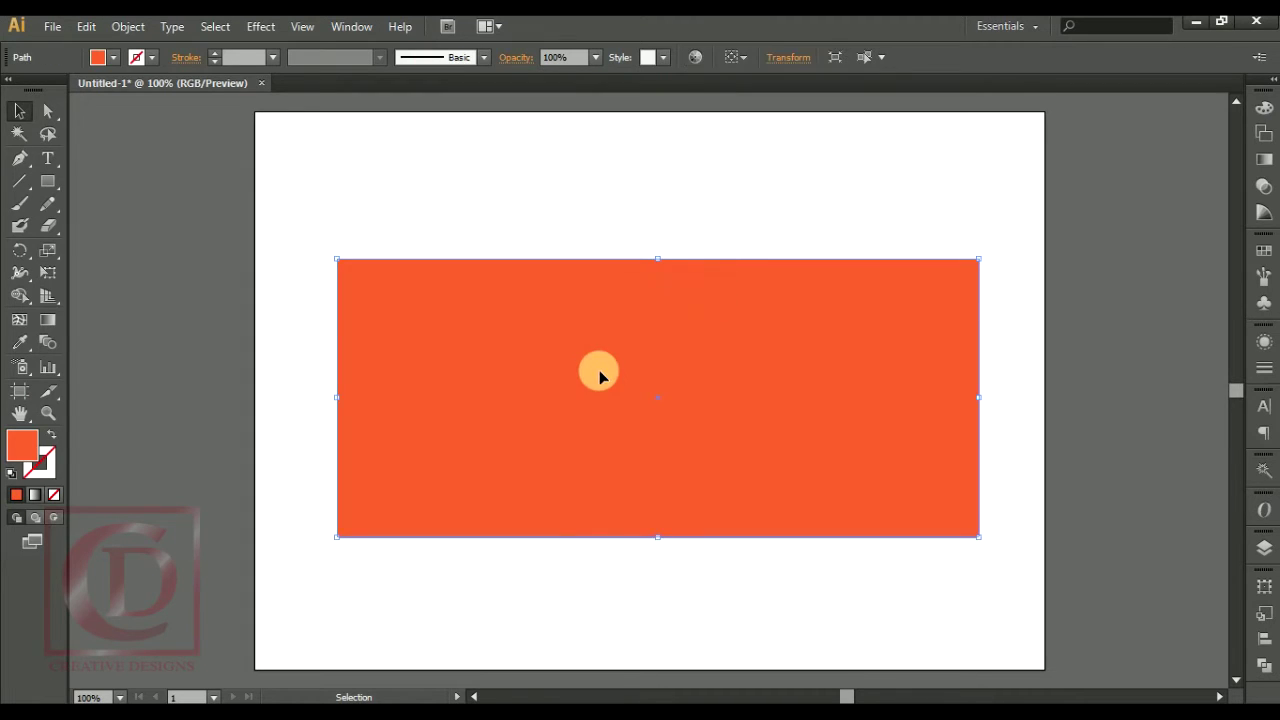
- Fill the rectangle with dark navy #071F31
{"action": "left_click", "coordinate": [518, 180]}
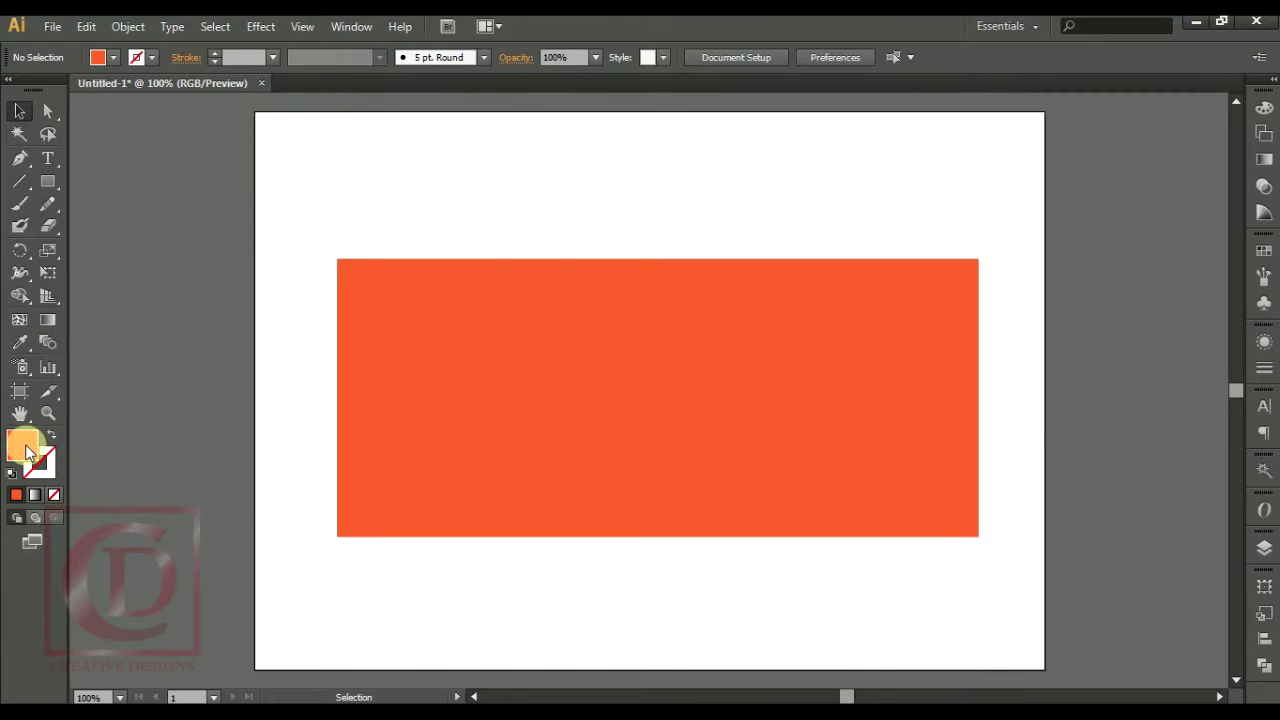
{"action": "double_click", "coordinate": [23, 447]}
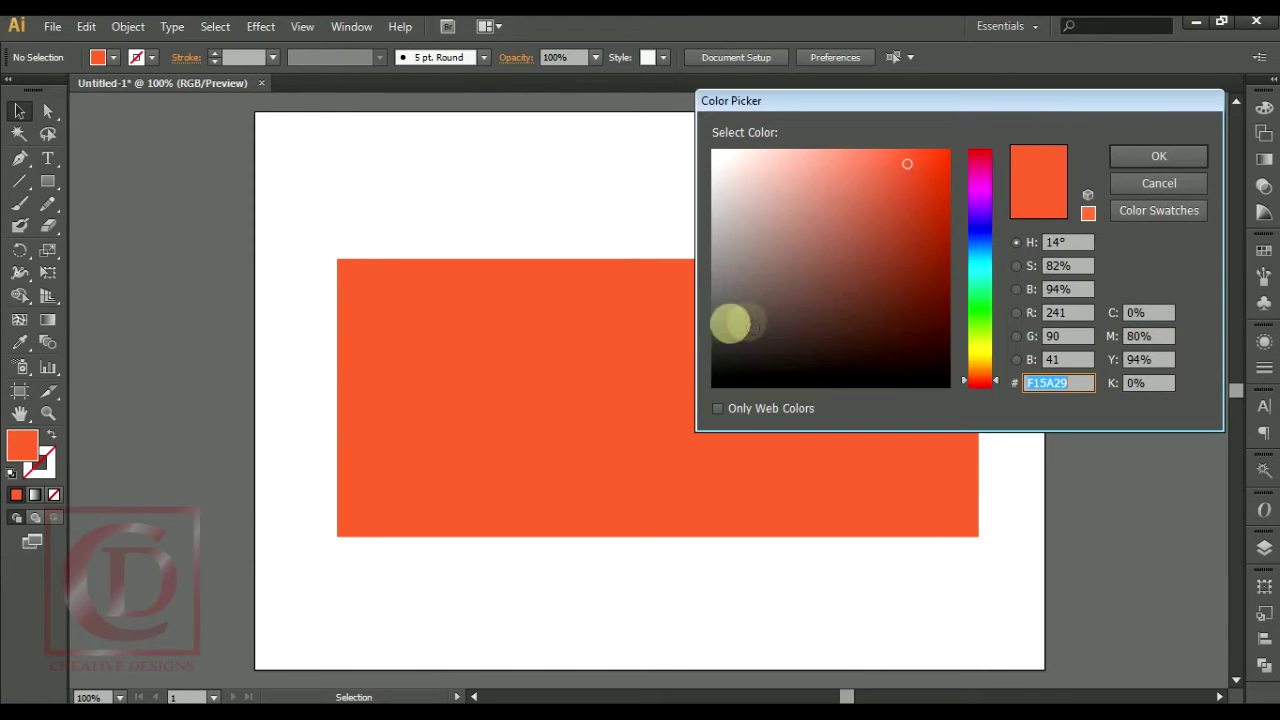
{"action": "left_click", "coordinate": [1140, 184]}
{"action": "left_click", "coordinate": [697, 323]}
{"action": "left_click", "coordinate": [24, 448]}
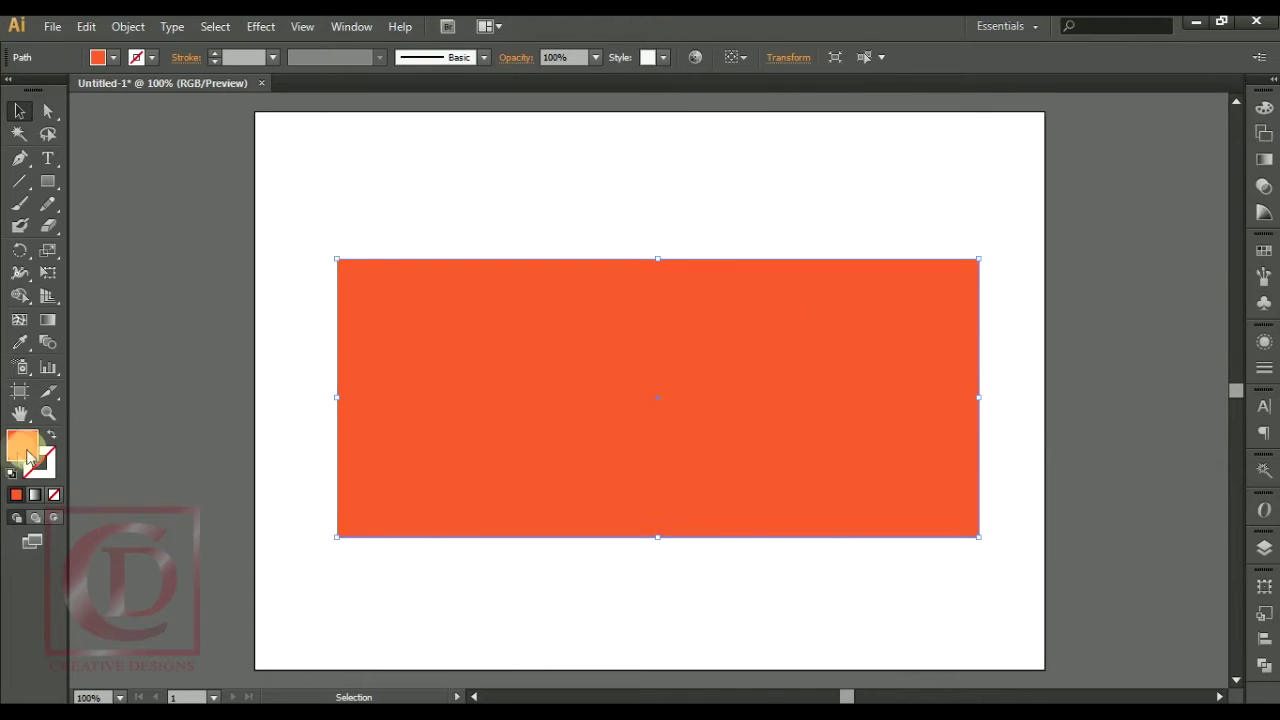
{"action": "double_click", "coordinate": [27, 452]}
{"action": "type", "text": "071F31"}
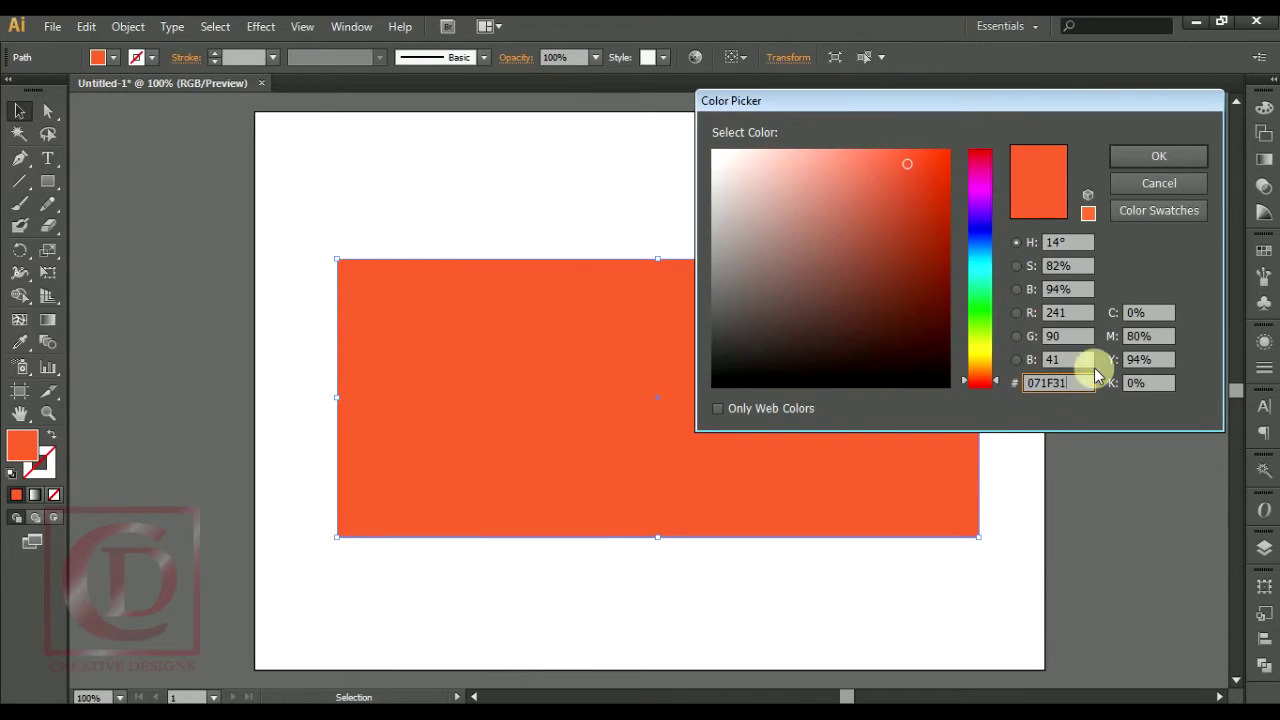
{"action": "left_click", "coordinate": [1158, 156]}
{"action": "left_click", "coordinate": [861, 614]}
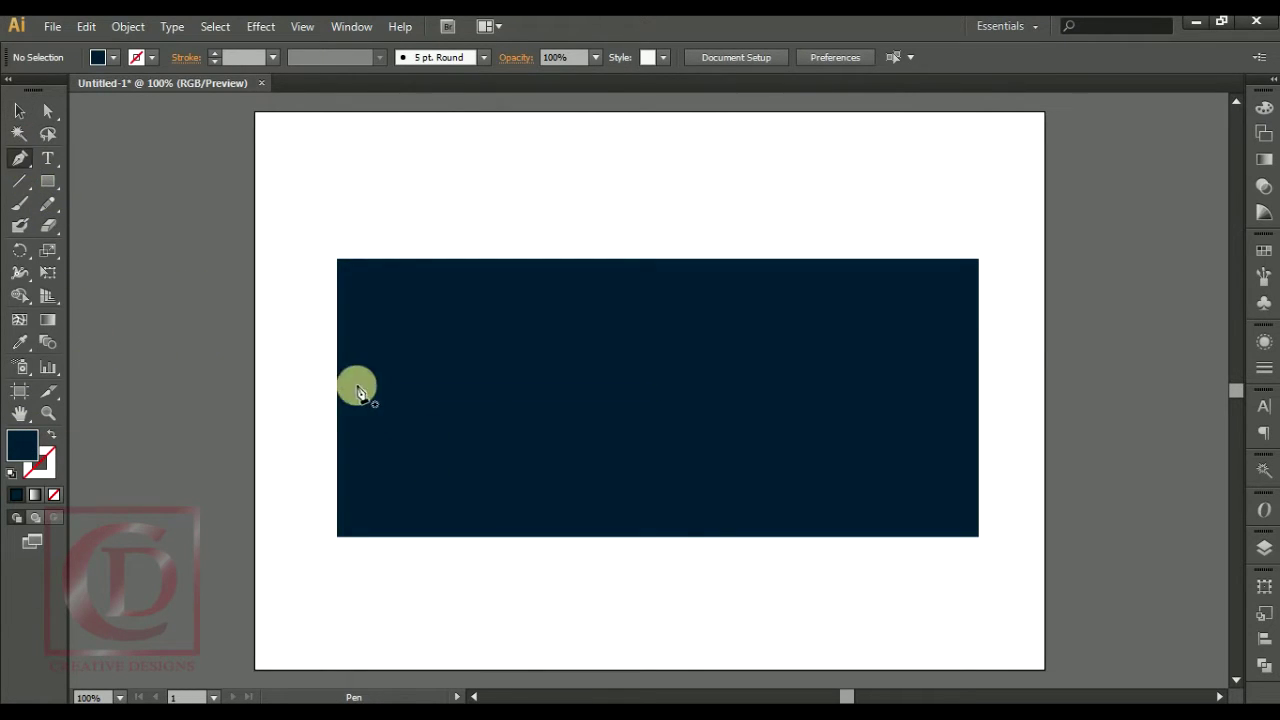
- Lock the navy rectangle in place with Object > Lock > Selection
{"action": "left_click", "coordinate": [18, 112]}
{"action": "left_click", "coordinate": [500, 316]}
{"action": "double_click", "coordinate": [500, 316]}
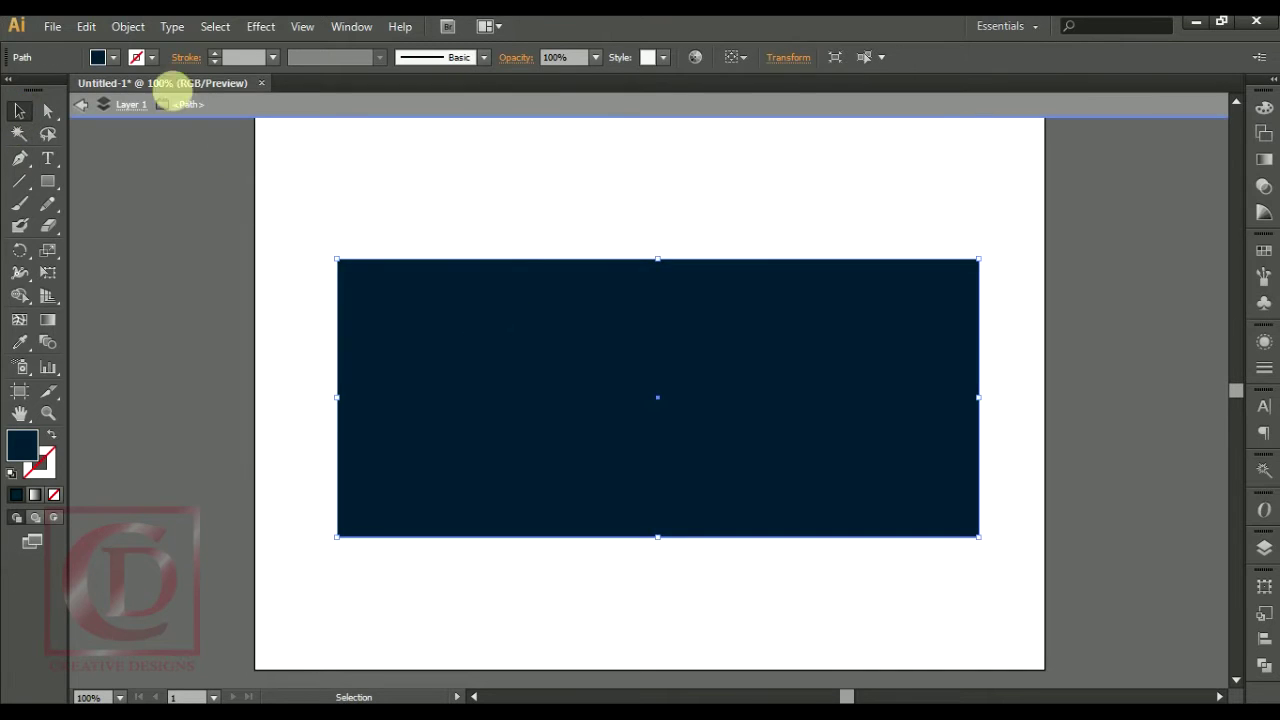
{"action": "key", "text": "Escape"}
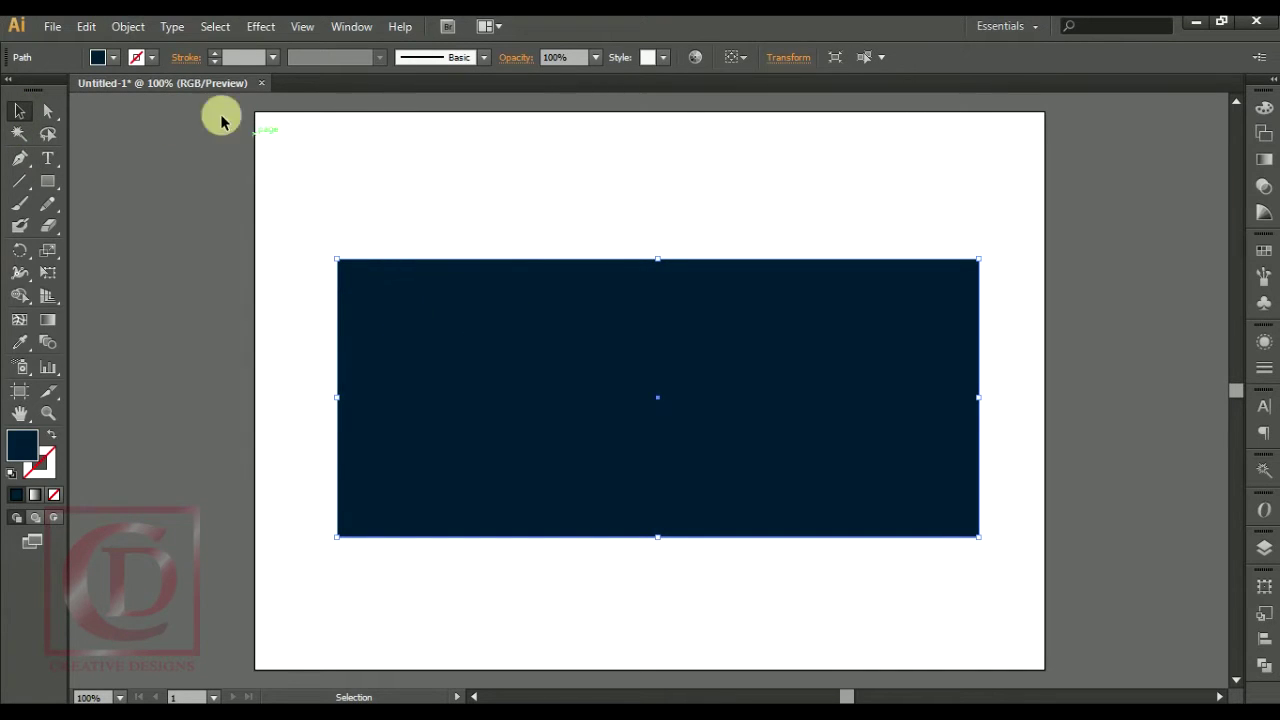
{"action": "left_click", "coordinate": [128, 26]}
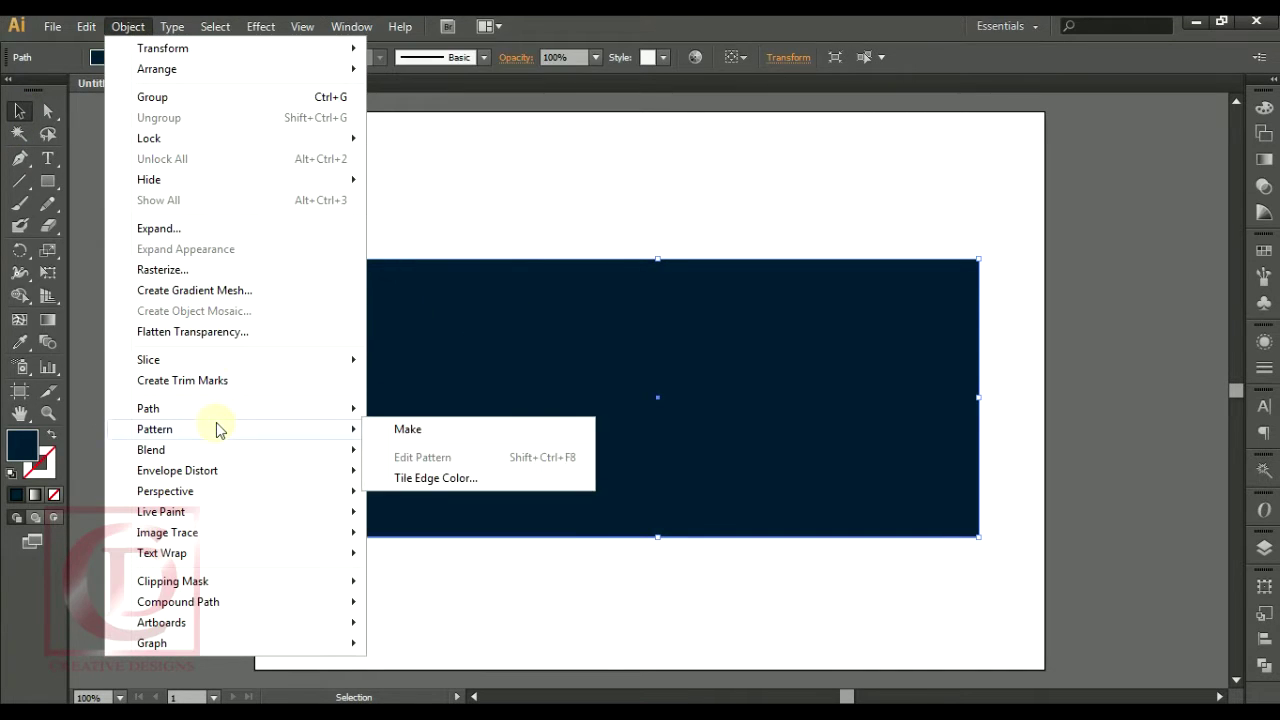
{"action": "mouse_move", "coordinate": [149, 138]}
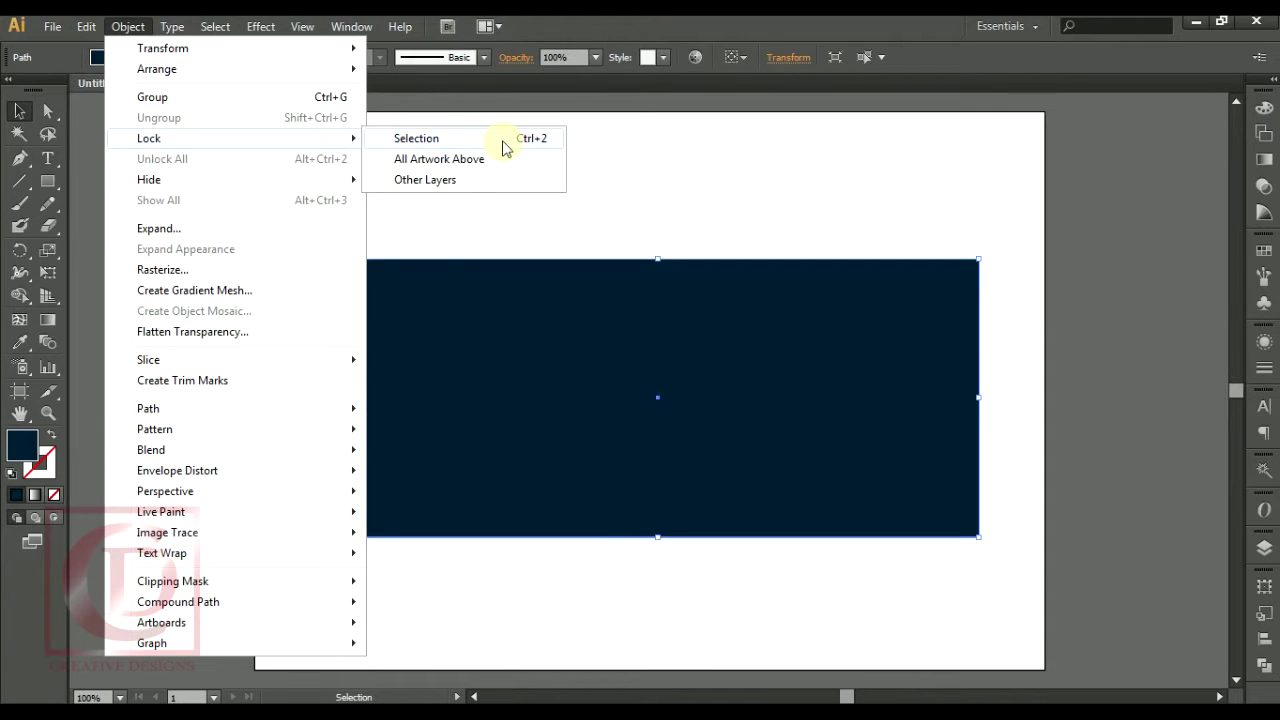
{"action": "left_click", "coordinate": [503, 140]}
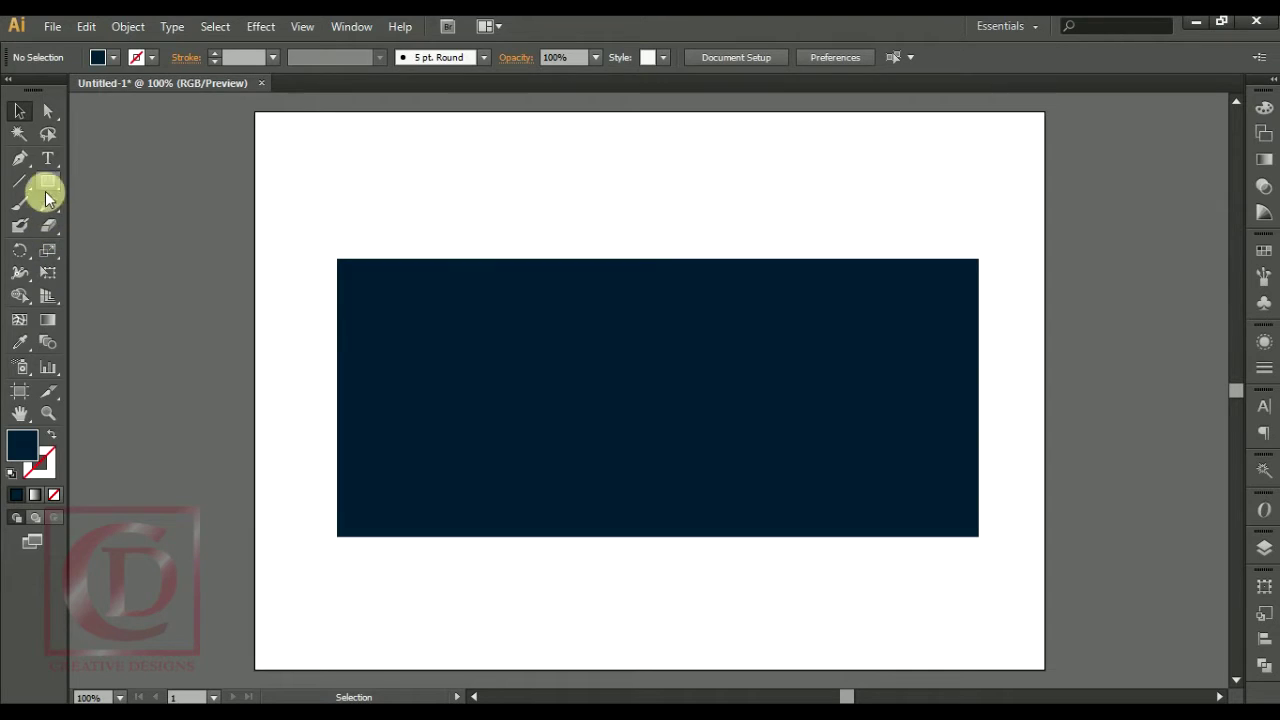
{"action": "left_click", "coordinate": [20, 158]}
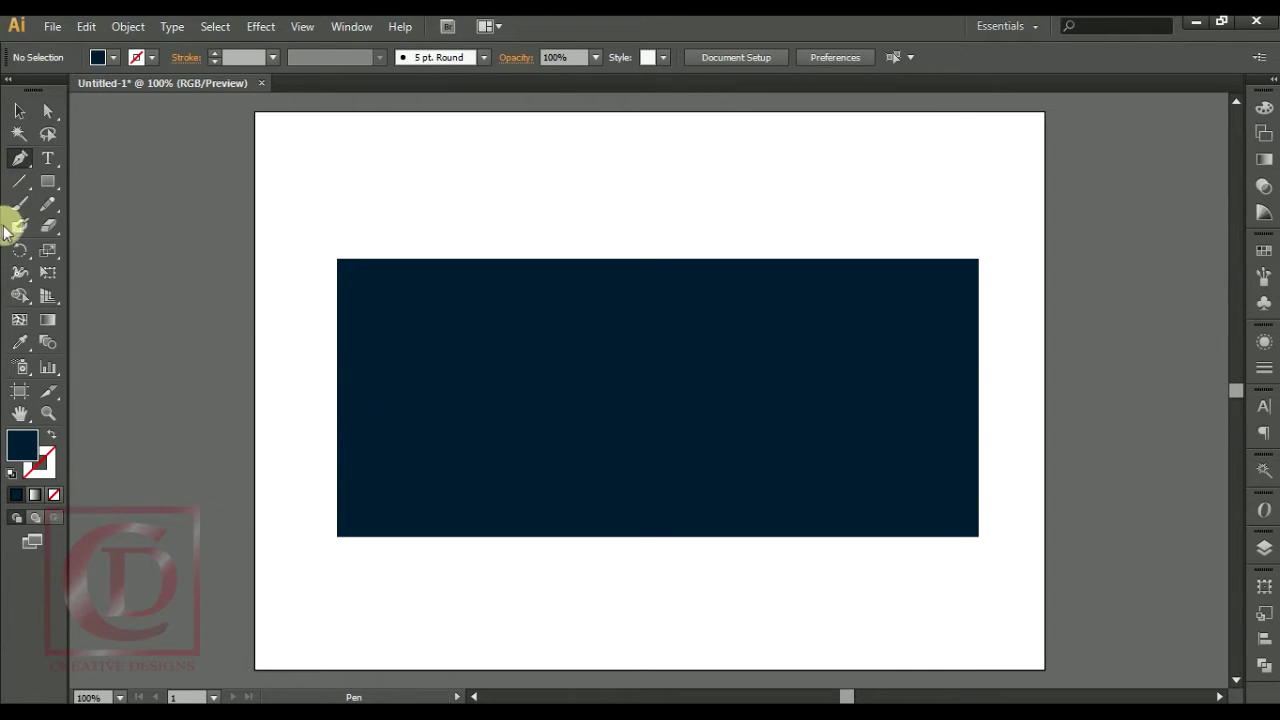
- Draw a 9.5 × 1.8 in rectangle across the lower part of the background
{"action": "left_click", "coordinate": [47, 181]}
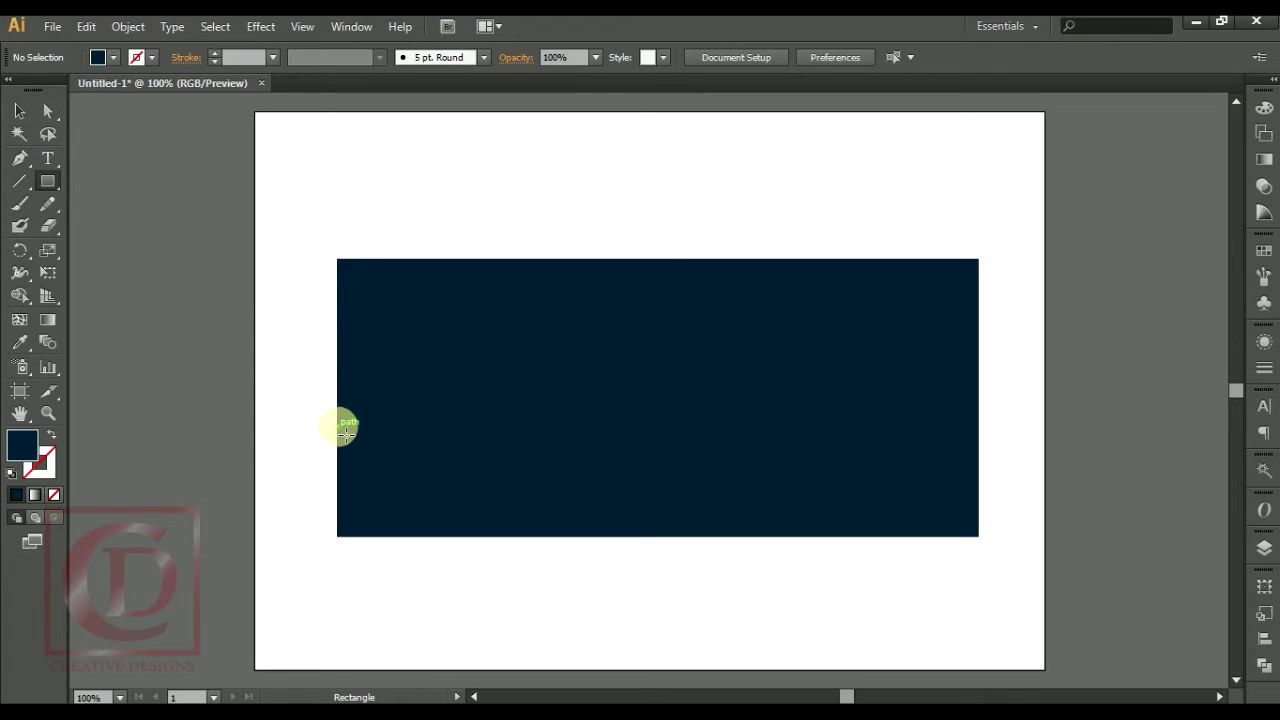
{"action": "left_click_drag", "start_coordinate": [340, 416], "coordinate": [975, 545]}
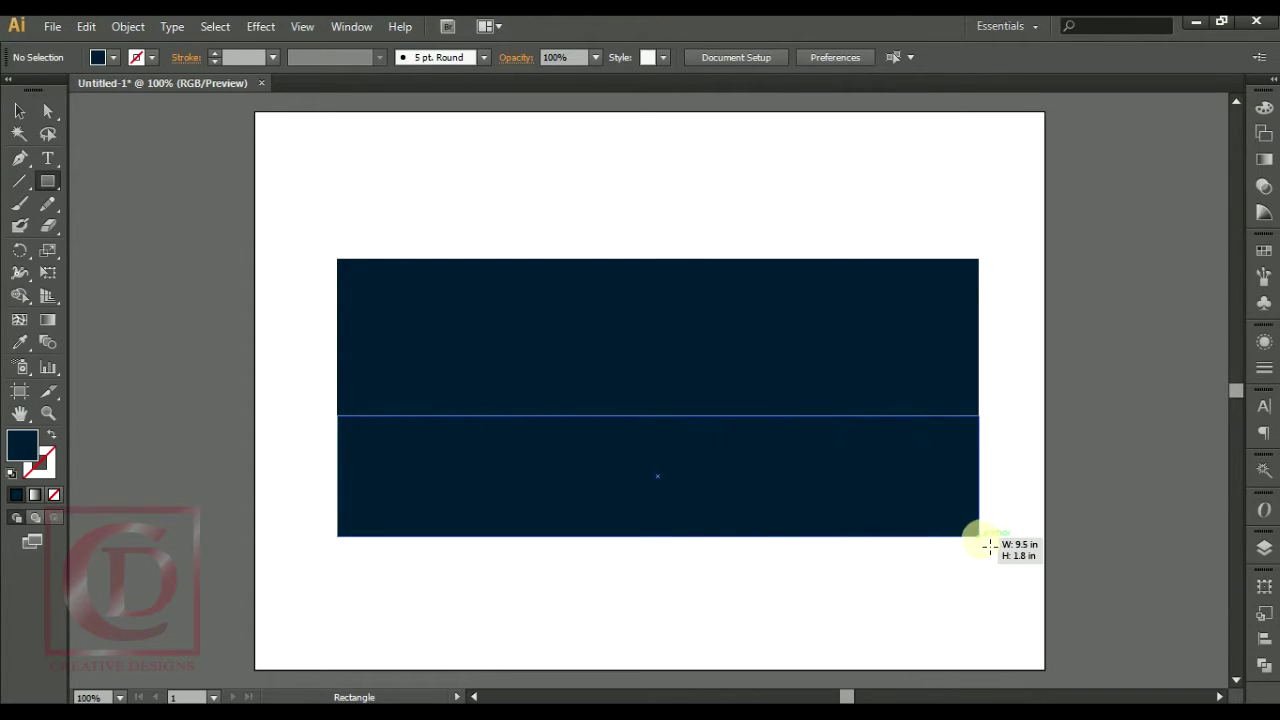
{"action": "left_click_drag", "start_coordinate": [986, 546], "coordinate": [983, 537]}
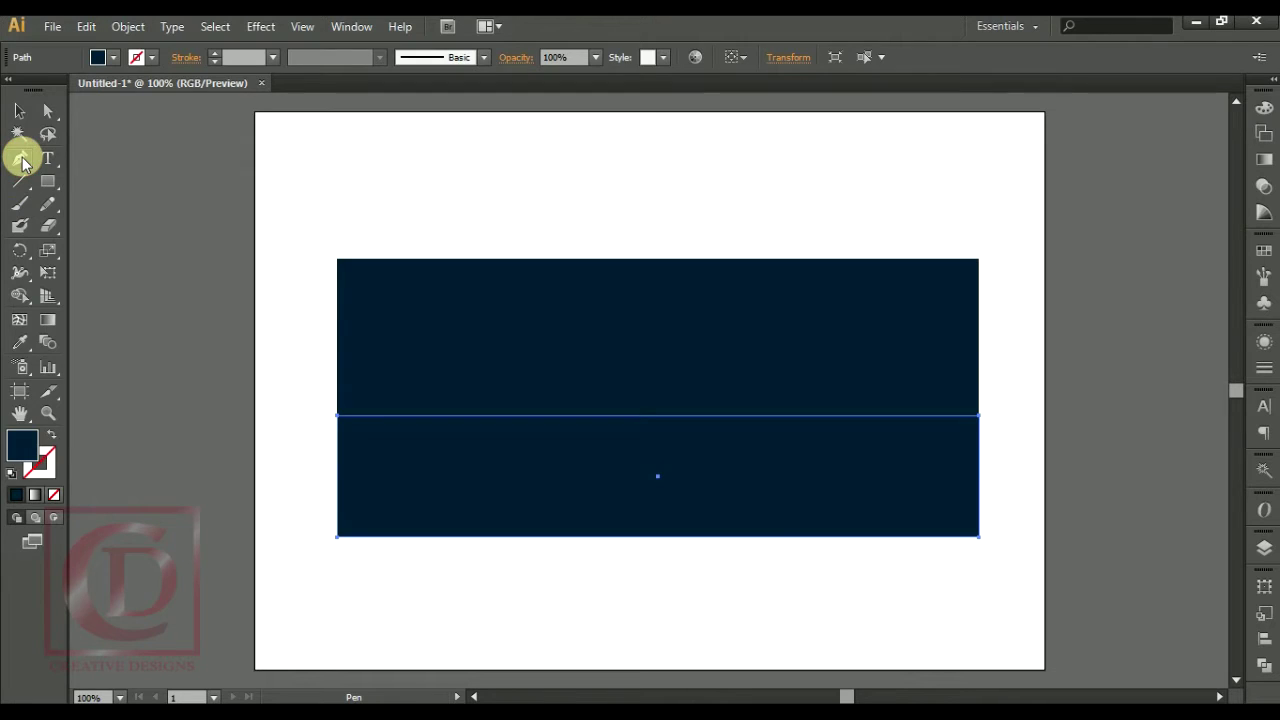
- Test bending the new rectangle's left edge with Convert Anchor Point, then straighten it
{"action": "left_click_drag", "start_coordinate": [26, 174], "coordinate": [84, 223]}
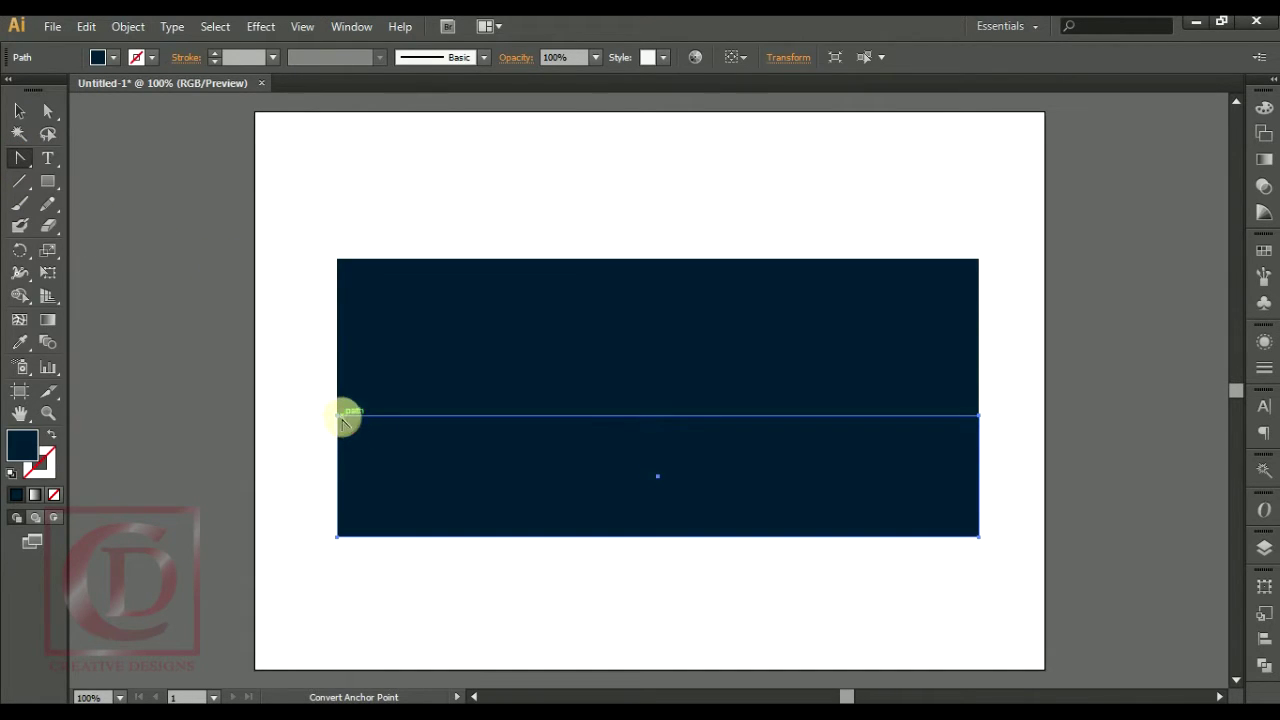
{"action": "left_click_drag", "start_coordinate": [345, 420], "coordinate": [300, 393]}
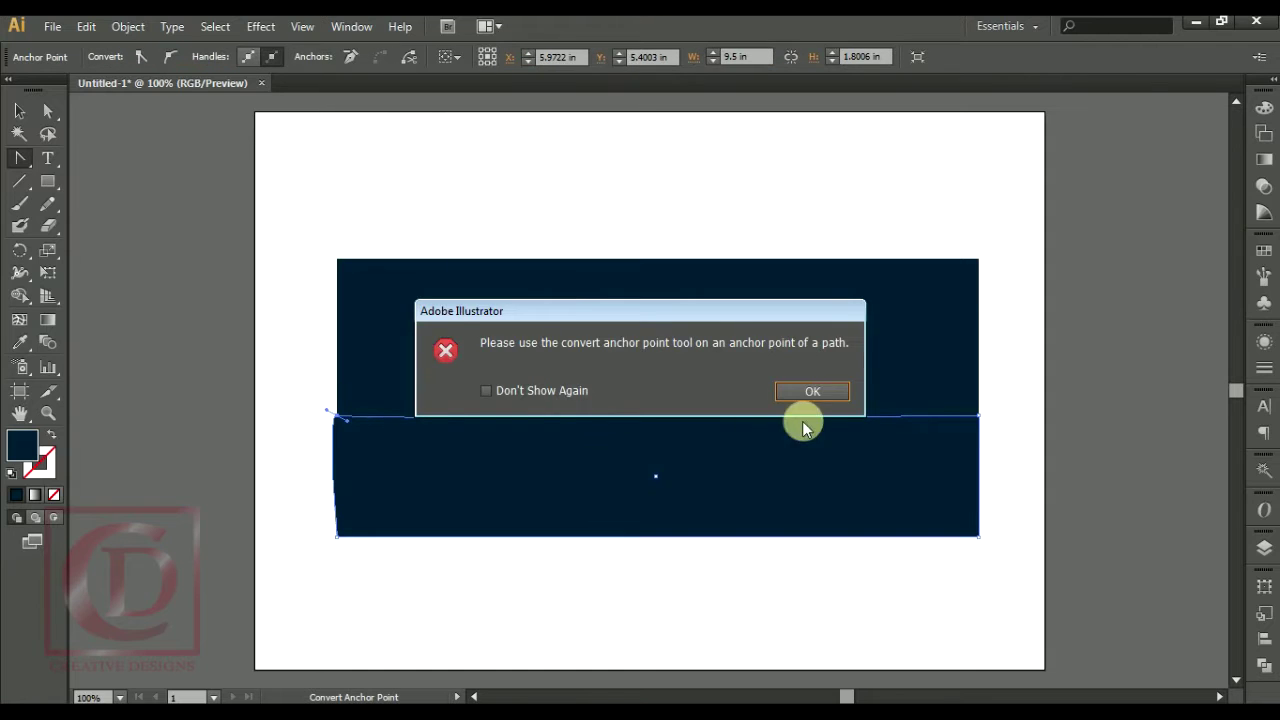
{"action": "left_click", "coordinate": [810, 398]}
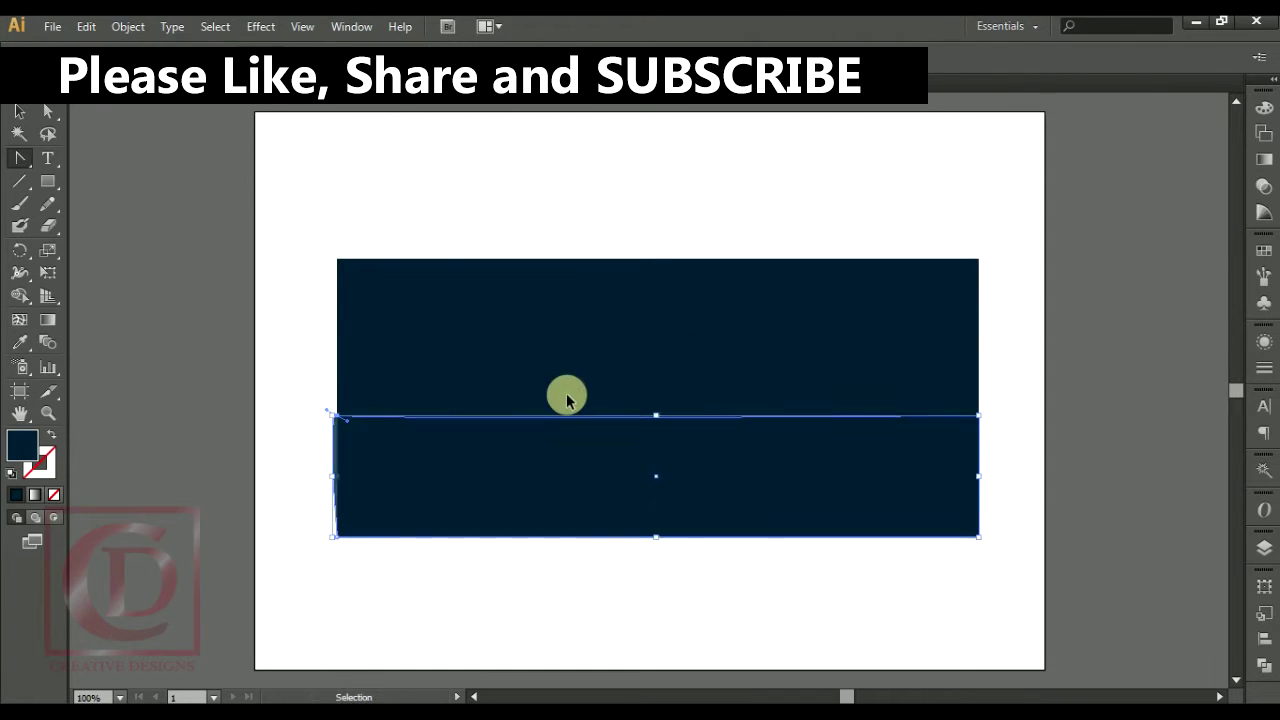
{"action": "left_click", "coordinate": [358, 420]}
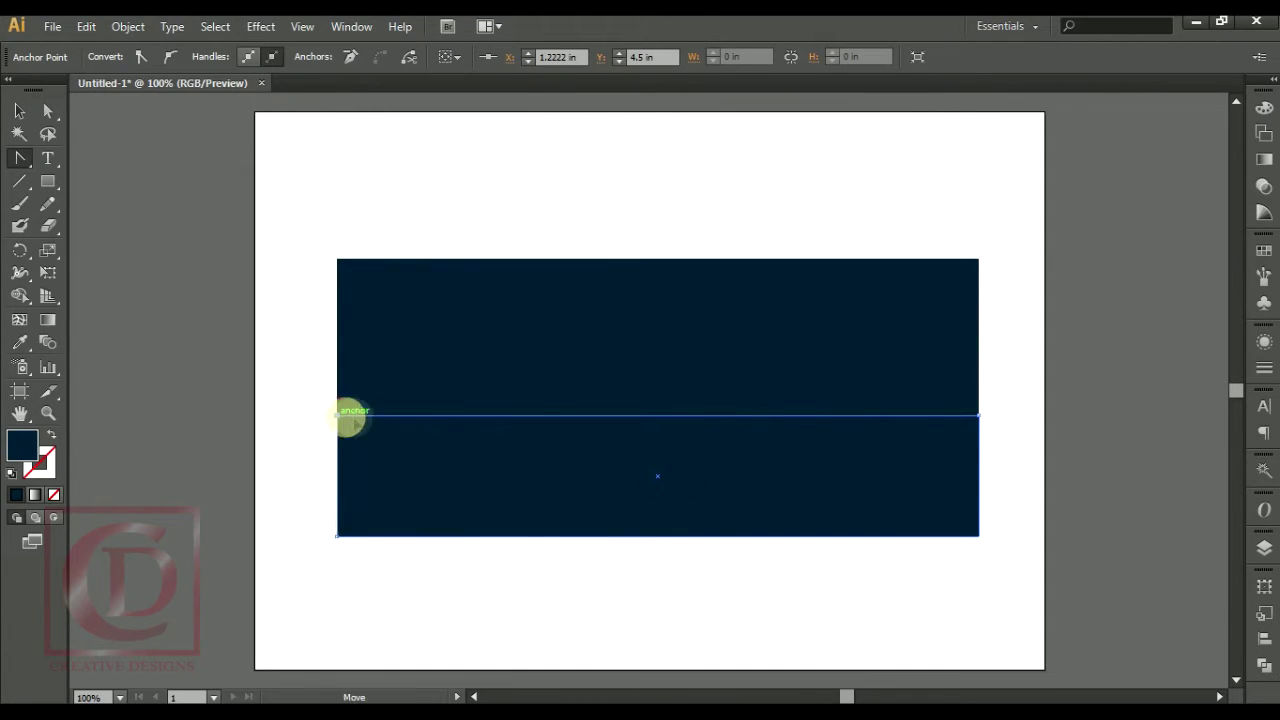
- Add an anchor point at the line's centre and bend it into an S-curve
{"action": "left_click_drag", "start_coordinate": [350, 420], "coordinate": [372, 422]}
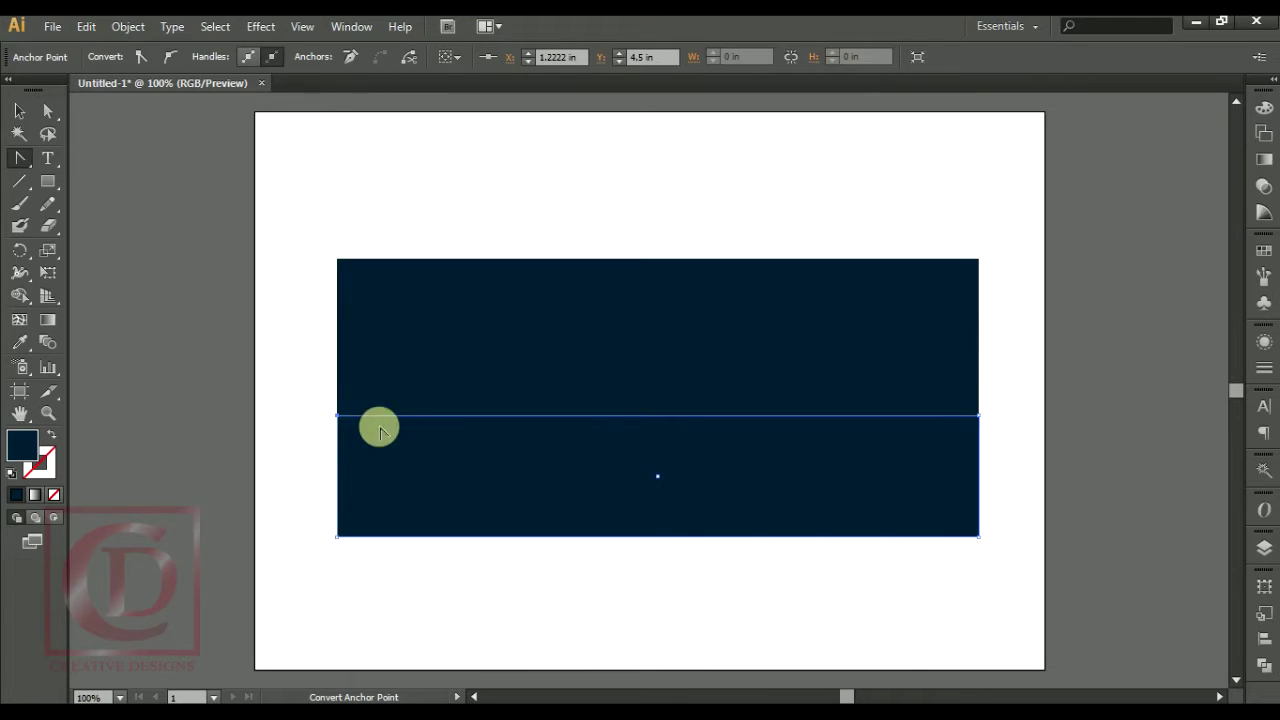
{"action": "left_click", "coordinate": [19, 158]}
{"action": "left_click", "coordinate": [110, 177]}
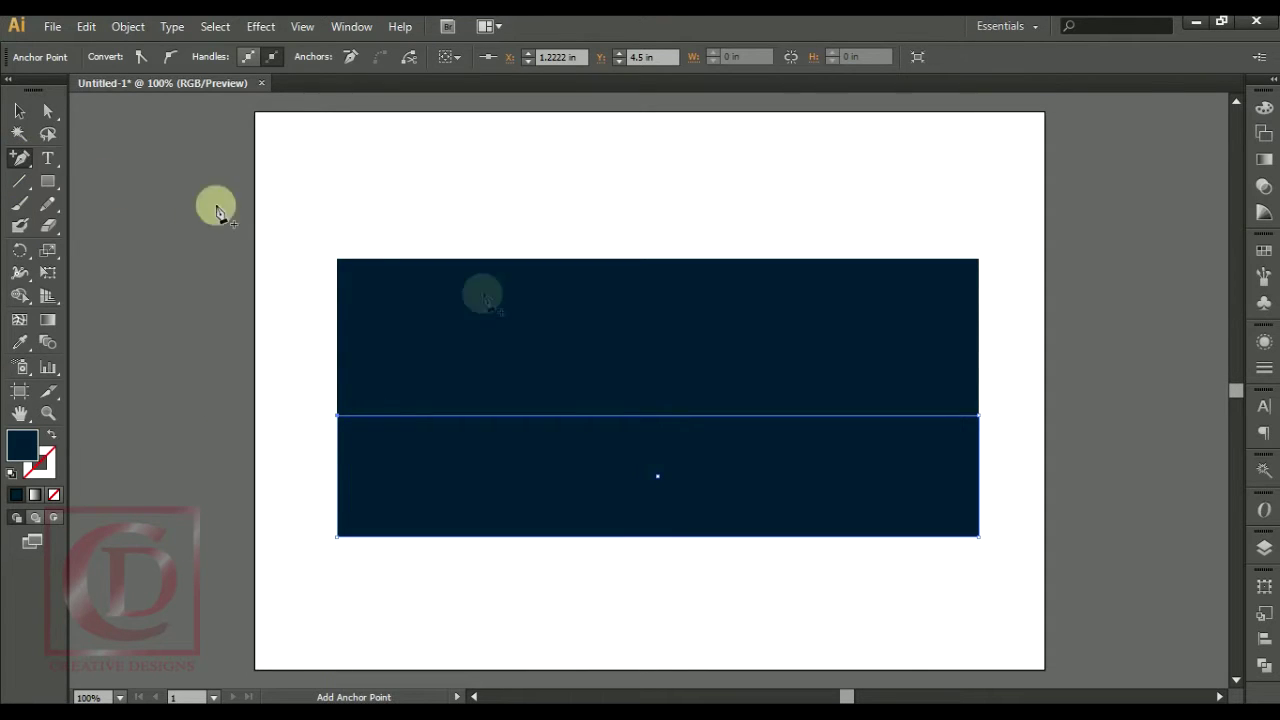
{"action": "left_click", "coordinate": [657, 415]}
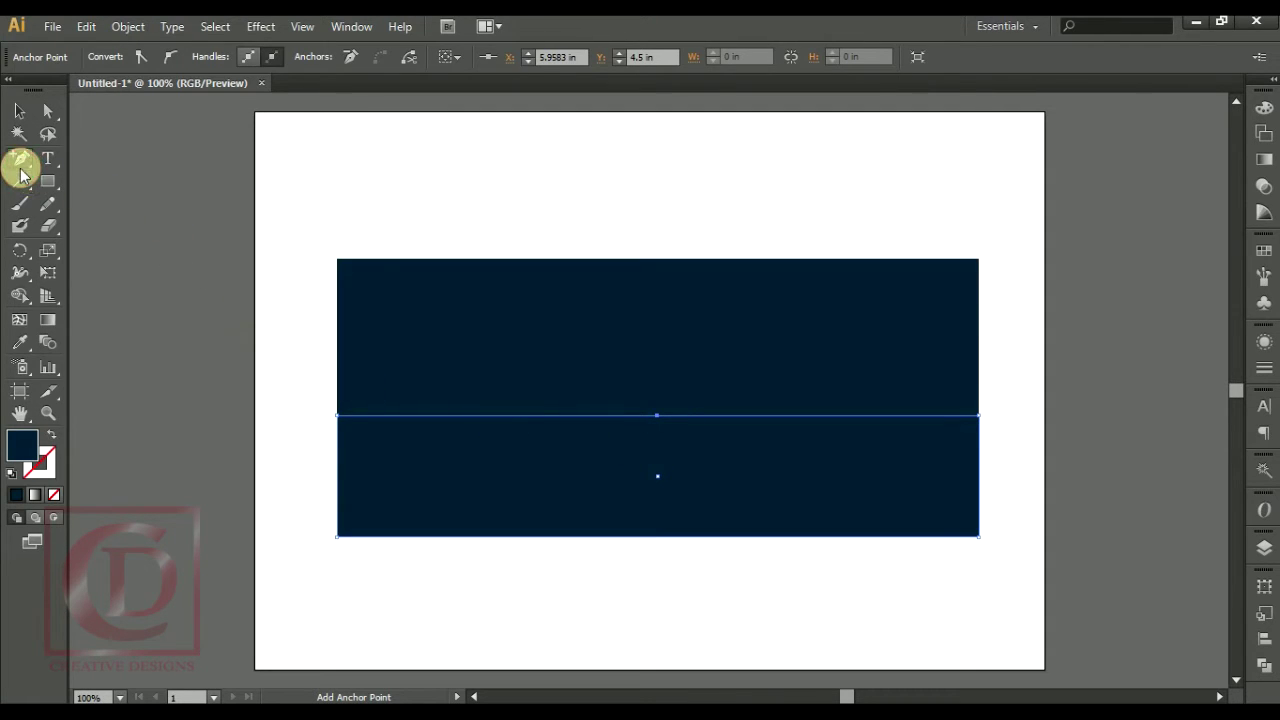
{"action": "left_click", "coordinate": [22, 162]}
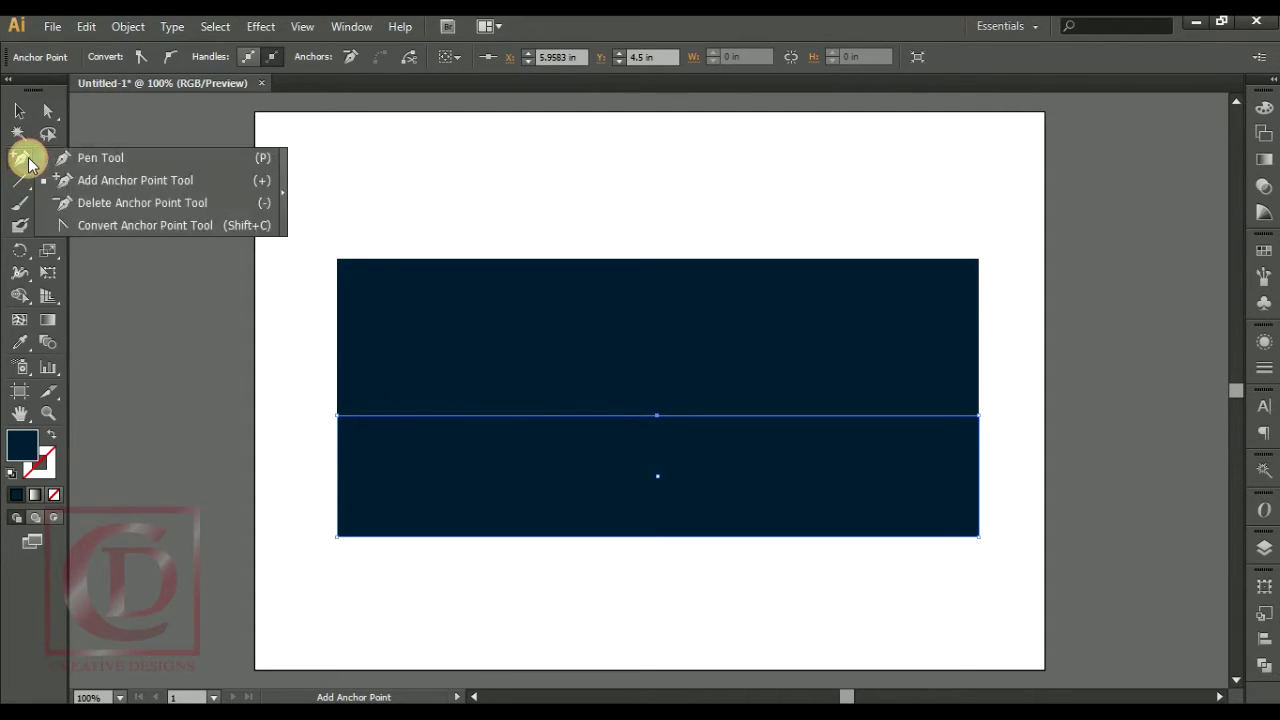
{"action": "left_click_drag", "start_coordinate": [20, 163], "coordinate": [73, 222]}
{"action": "left_click", "coordinate": [75, 225]}
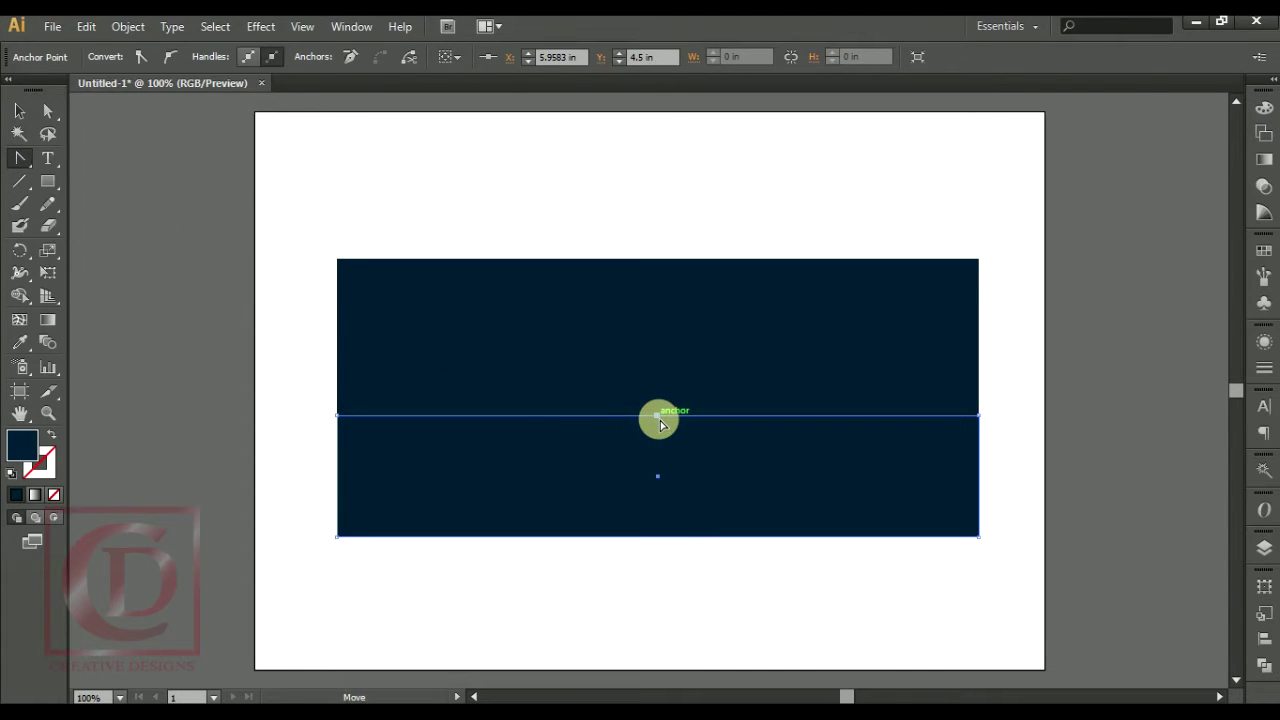
{"action": "left_click_drag", "start_coordinate": [658, 418], "coordinate": [935, 360]}
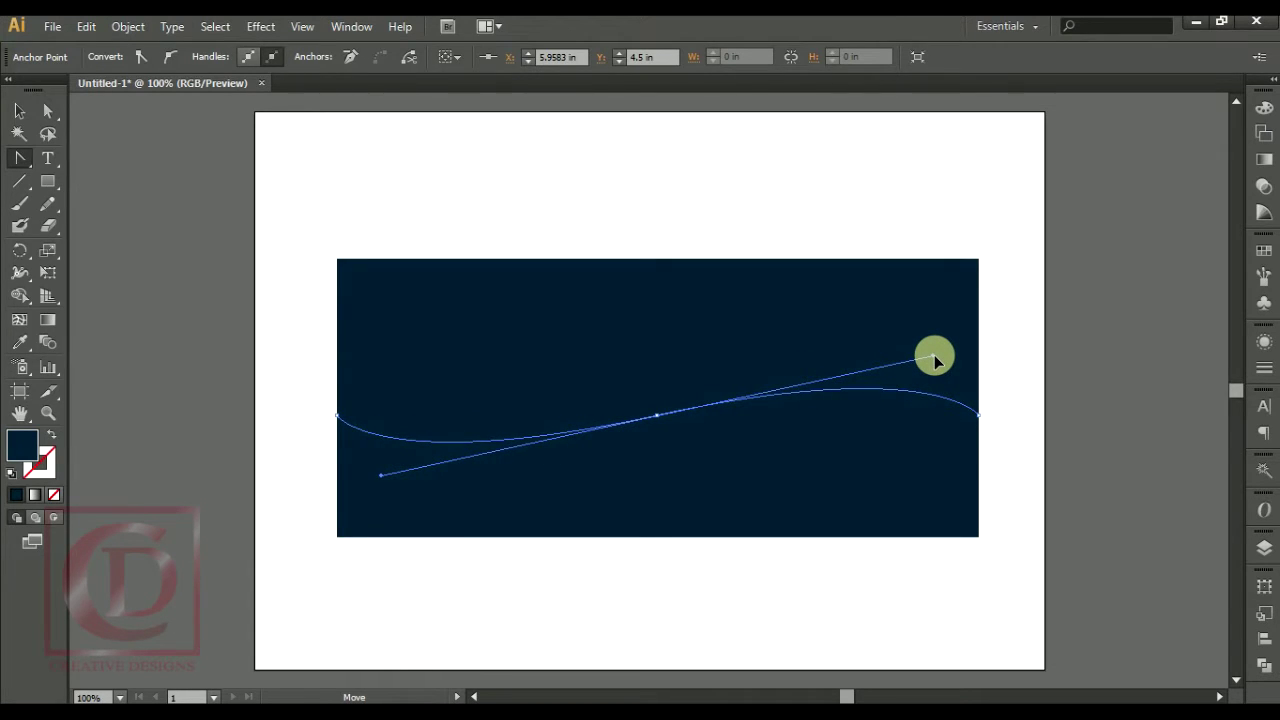
- Adjust the curve handle, then undo back to the straight line
{"action": "mouse_move", "coordinate": [935, 360]}
{"action": "left_mouse_down"}
{"action": "mouse_move", "coordinate": [943, 373]}
{"action": "mouse_move", "coordinate": [954, 354]}
{"action": "left_mouse_up"}
{"action": "key", "text": "ctrl+z"}
{"action": "key", "text": "ctrl+z"}
{"action": "key", "text": "ctrl+shift+z"}
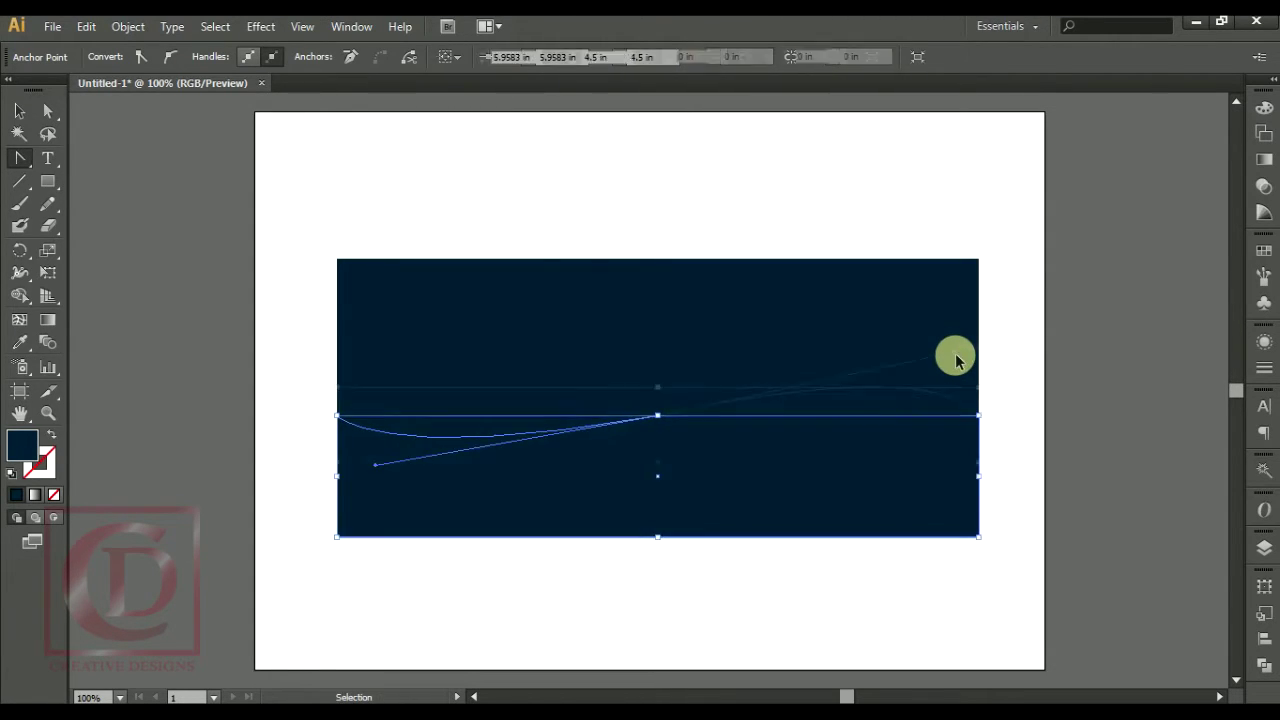
{"action": "key", "text": "ctrl+shift+z"}
{"action": "left_click", "coordinate": [24, 108]}
{"action": "left_click", "coordinate": [208, 262]}
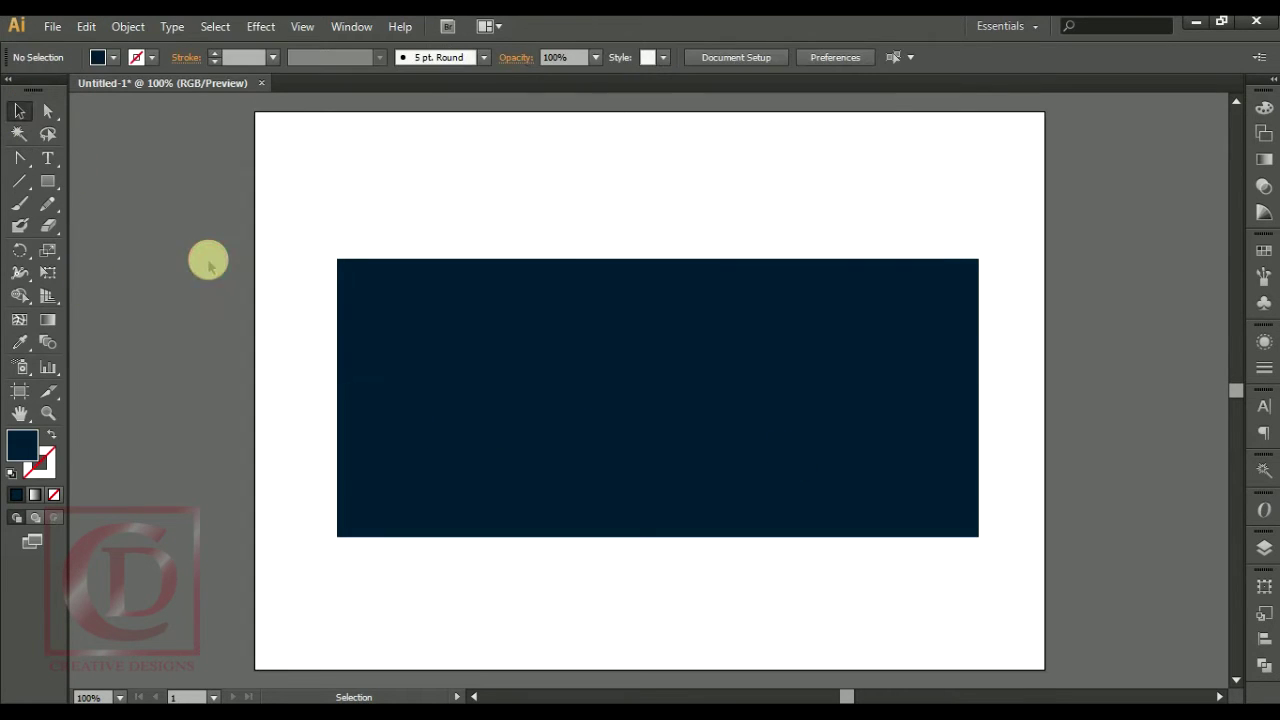
{"action": "left_click", "coordinate": [466, 432]}
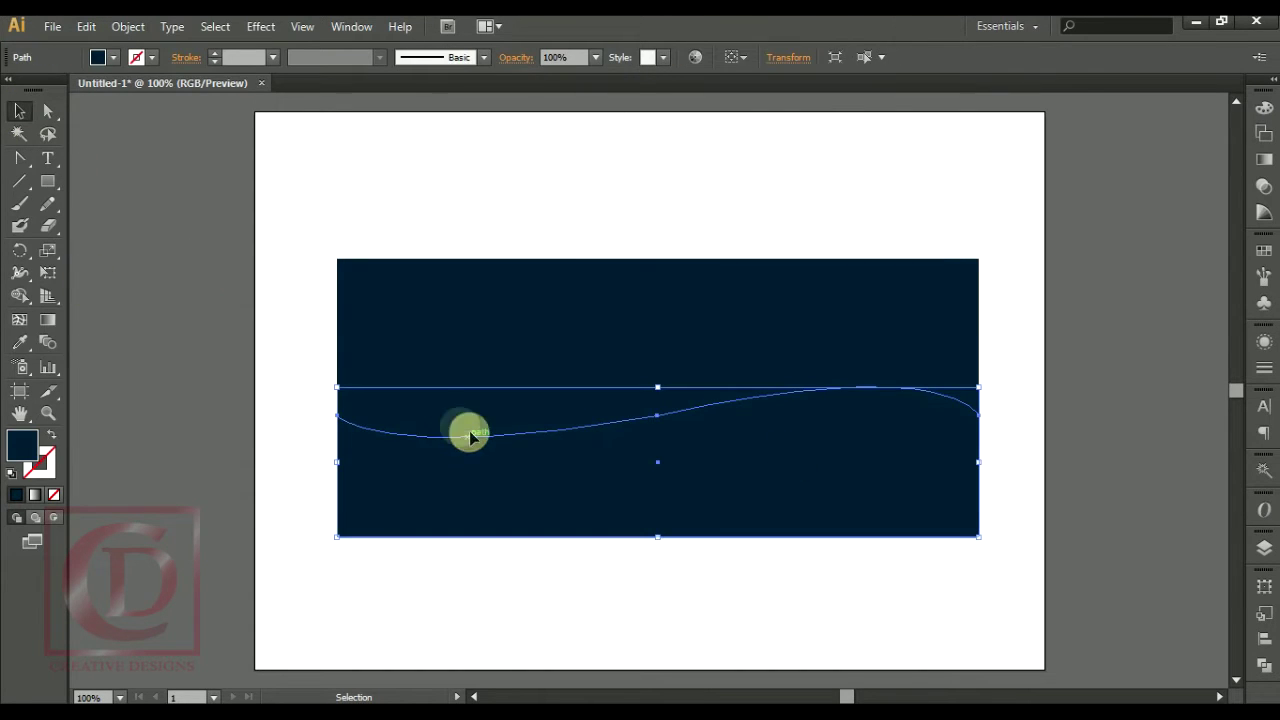
{"action": "left_click", "coordinate": [657, 414], "text": "ctrl"}
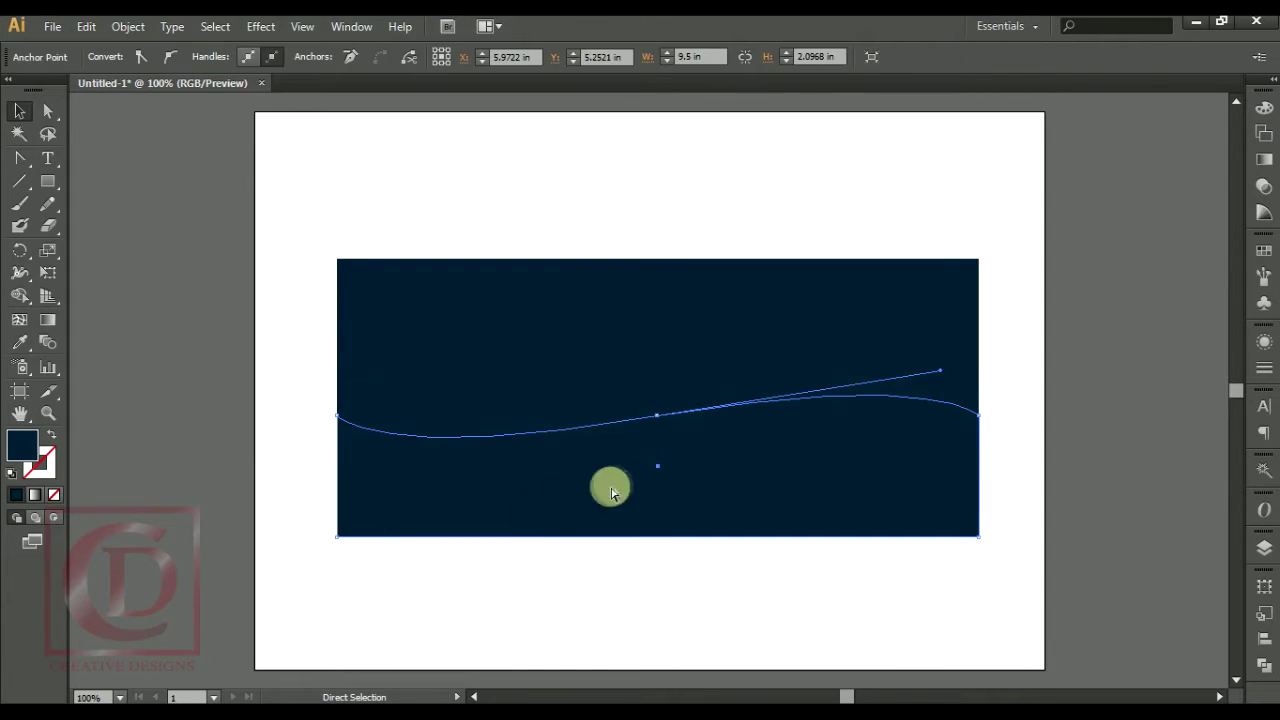
{"action": "key", "text": "ctrl+z"}
{"action": "key", "text": "ctrl+z"}
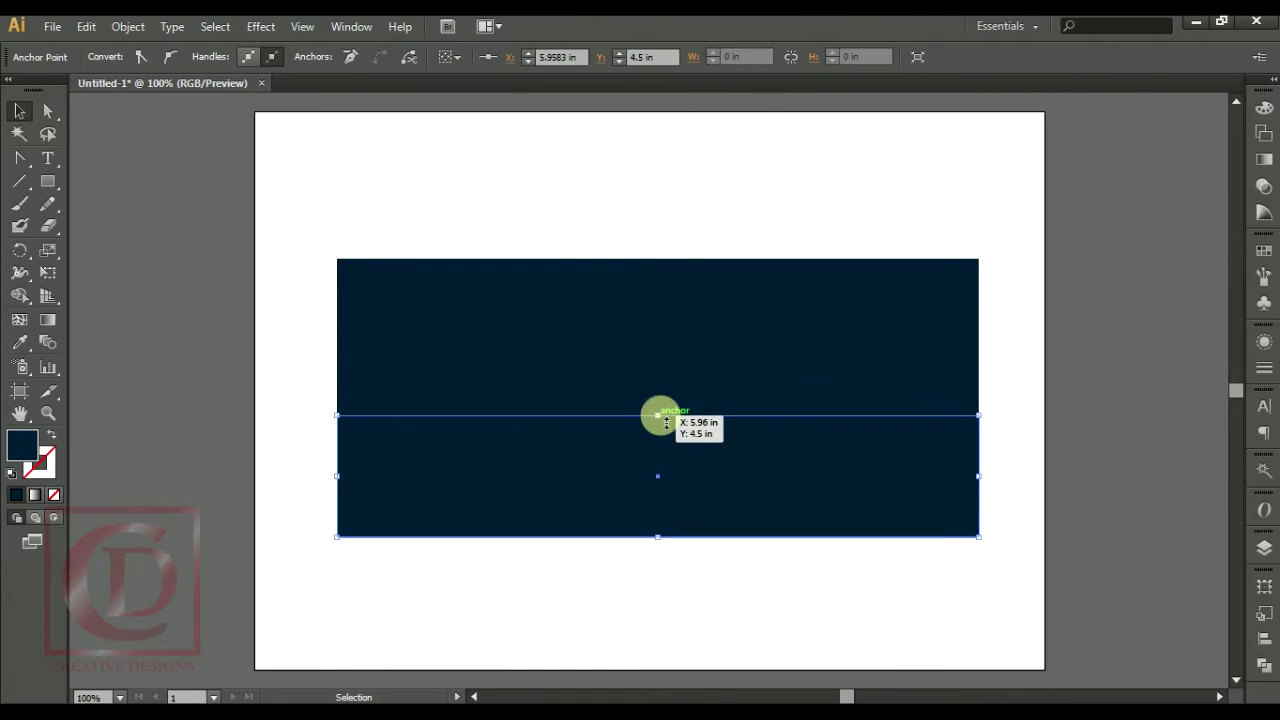
- Bend the line again from its middle anchor into an S-shaped wave
{"action": "left_click", "coordinate": [20, 158]}
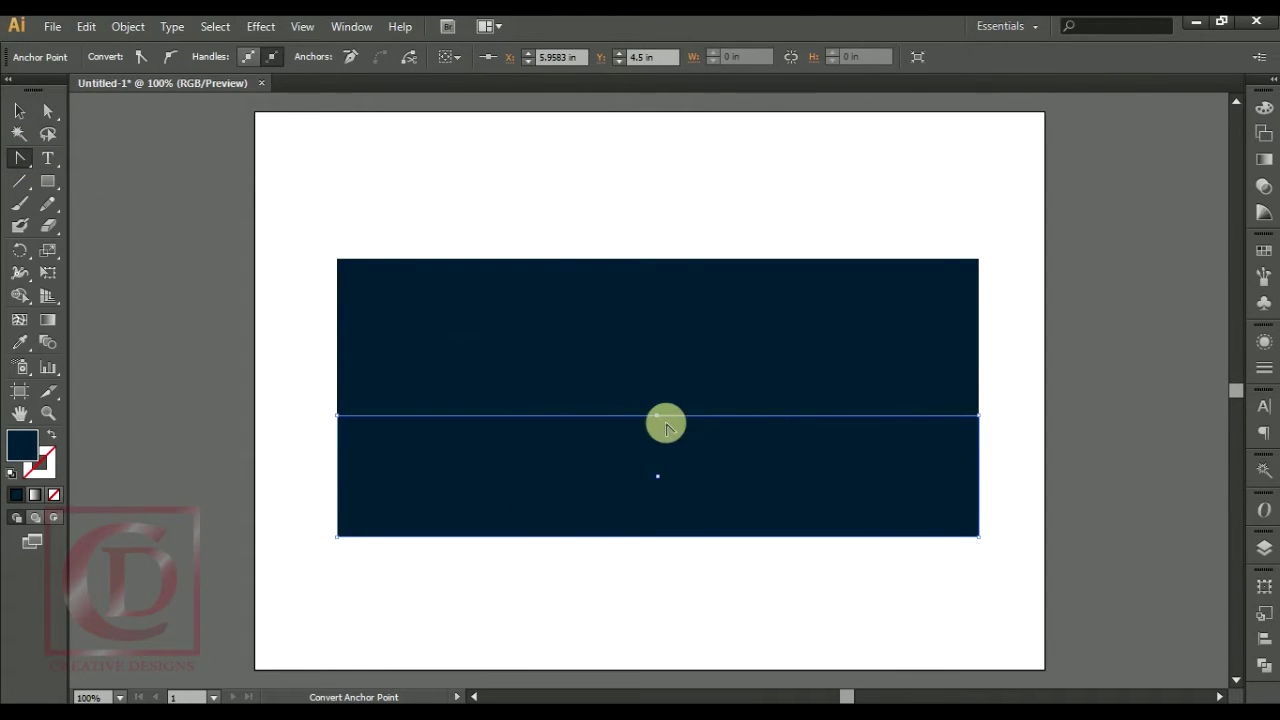
{"action": "left_click_drag", "start_coordinate": [660, 423], "coordinate": [911, 349]}
{"action": "left_click", "coordinate": [911, 349]}
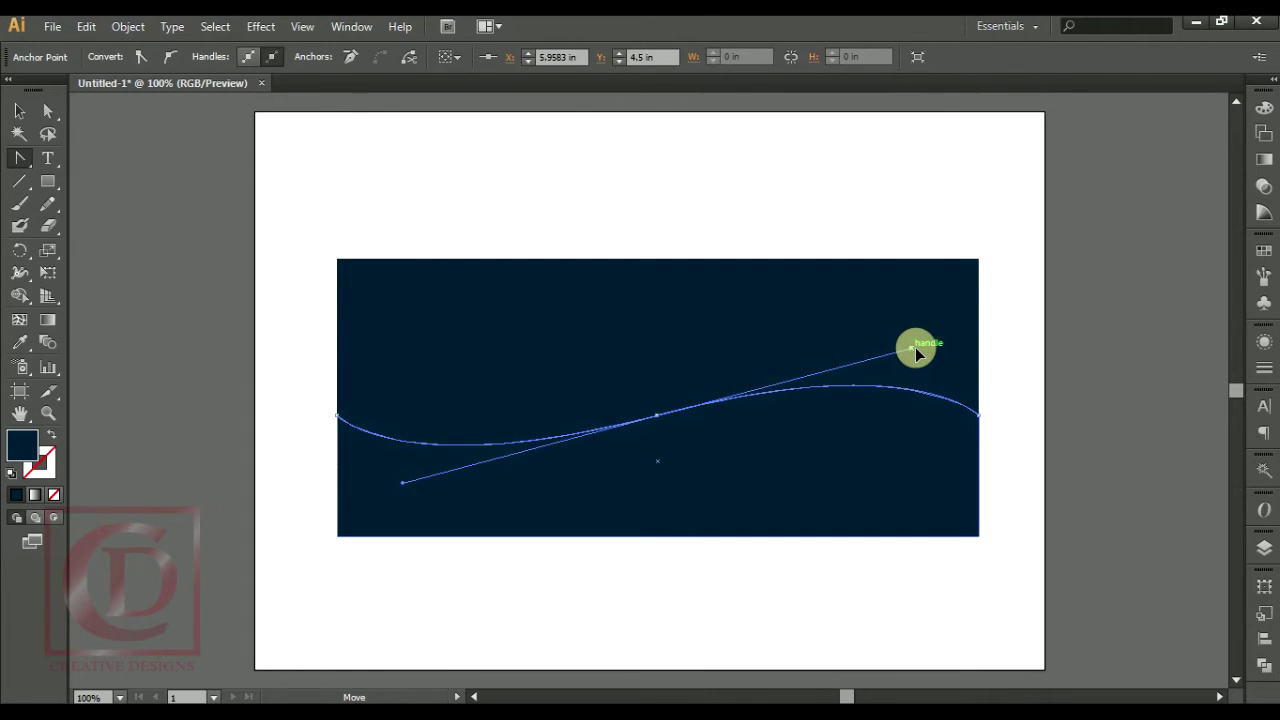
{"action": "key", "text": "ctrl+z"}
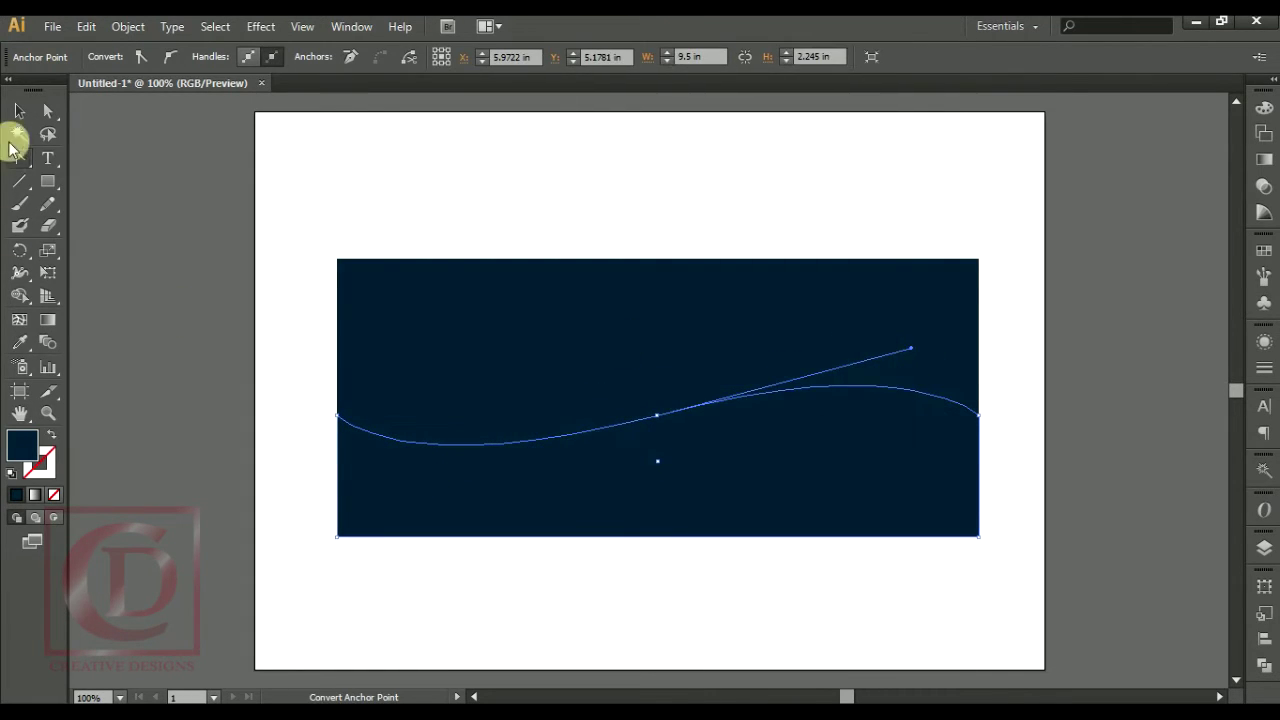
- Fill the lower wave shape hot pink ED1E51
{"action": "left_click", "coordinate": [20, 111]}
{"action": "left_click", "coordinate": [247, 238]}
{"action": "left_click", "coordinate": [403, 479]}
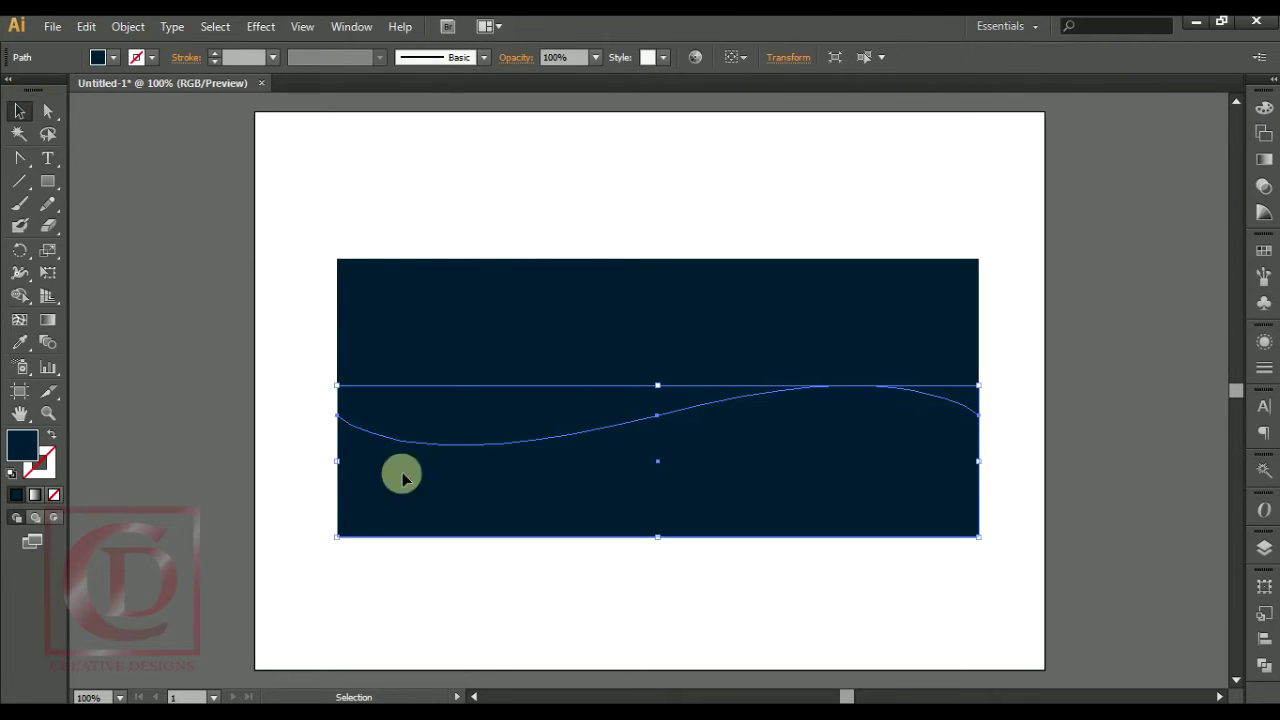
{"action": "double_click", "coordinate": [20, 447]}
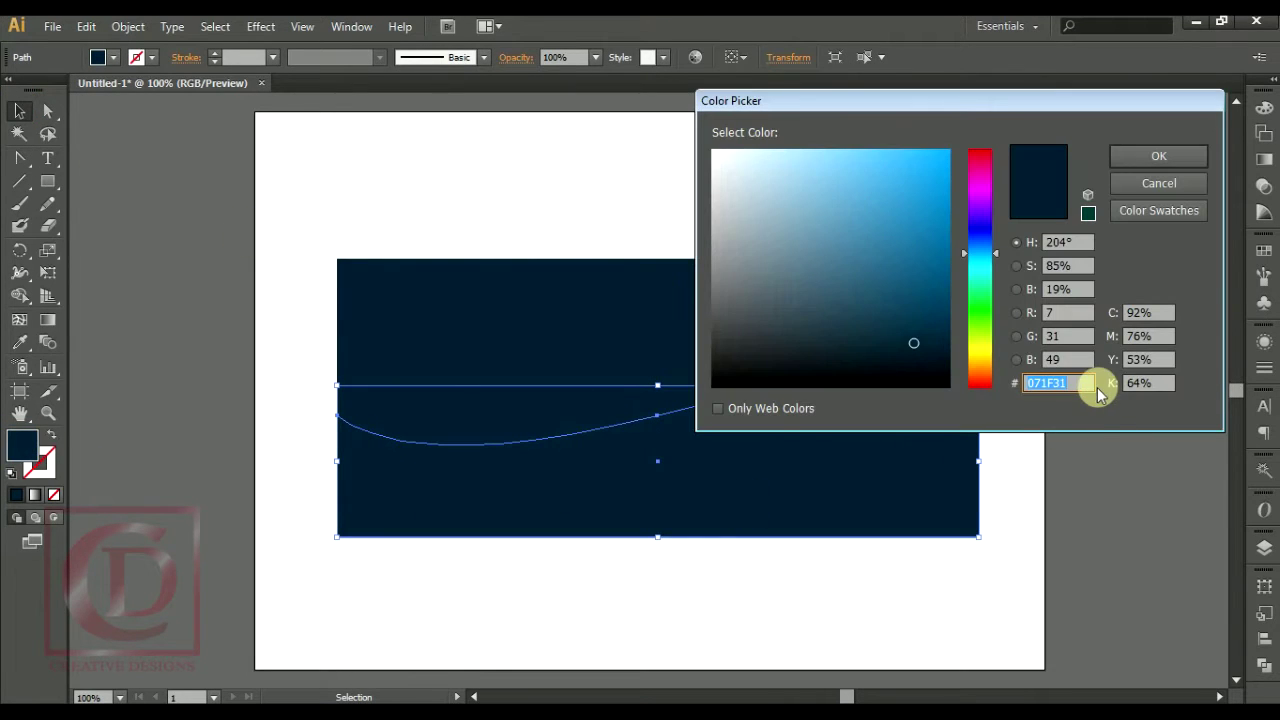
{"action": "left_click", "coordinate": [1157, 157]}
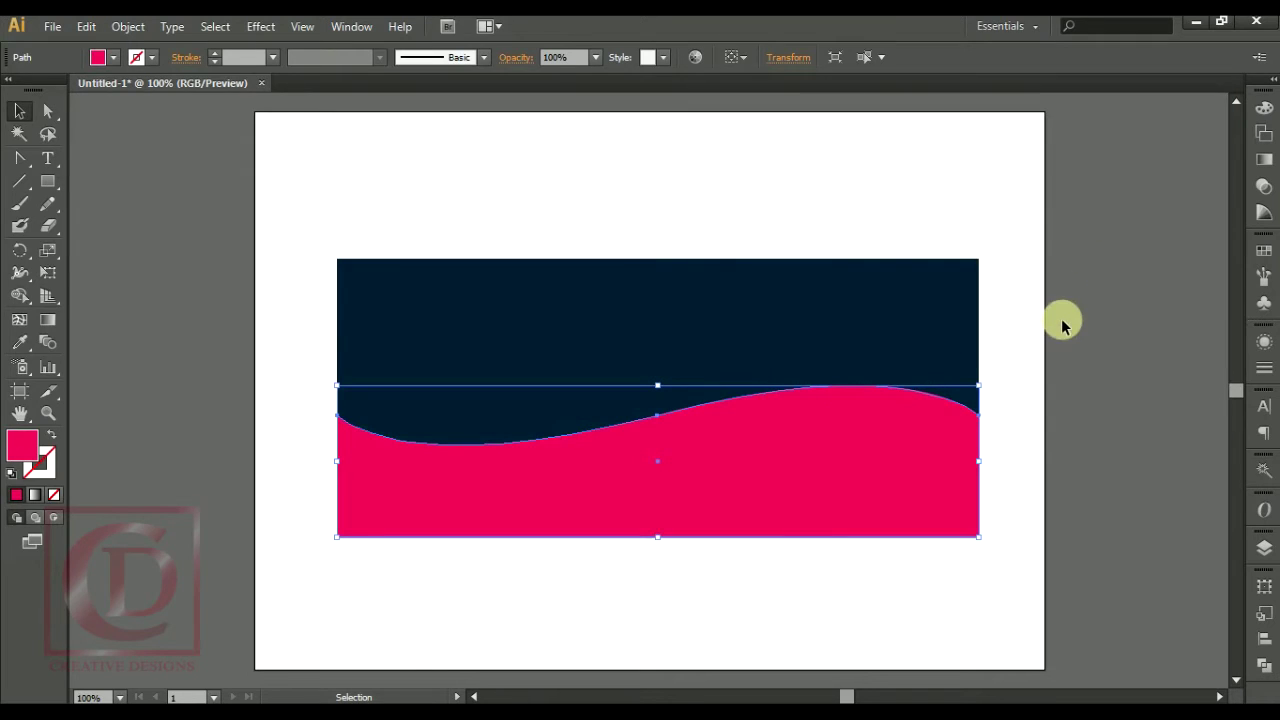
{"action": "left_click", "coordinate": [1019, 333]}
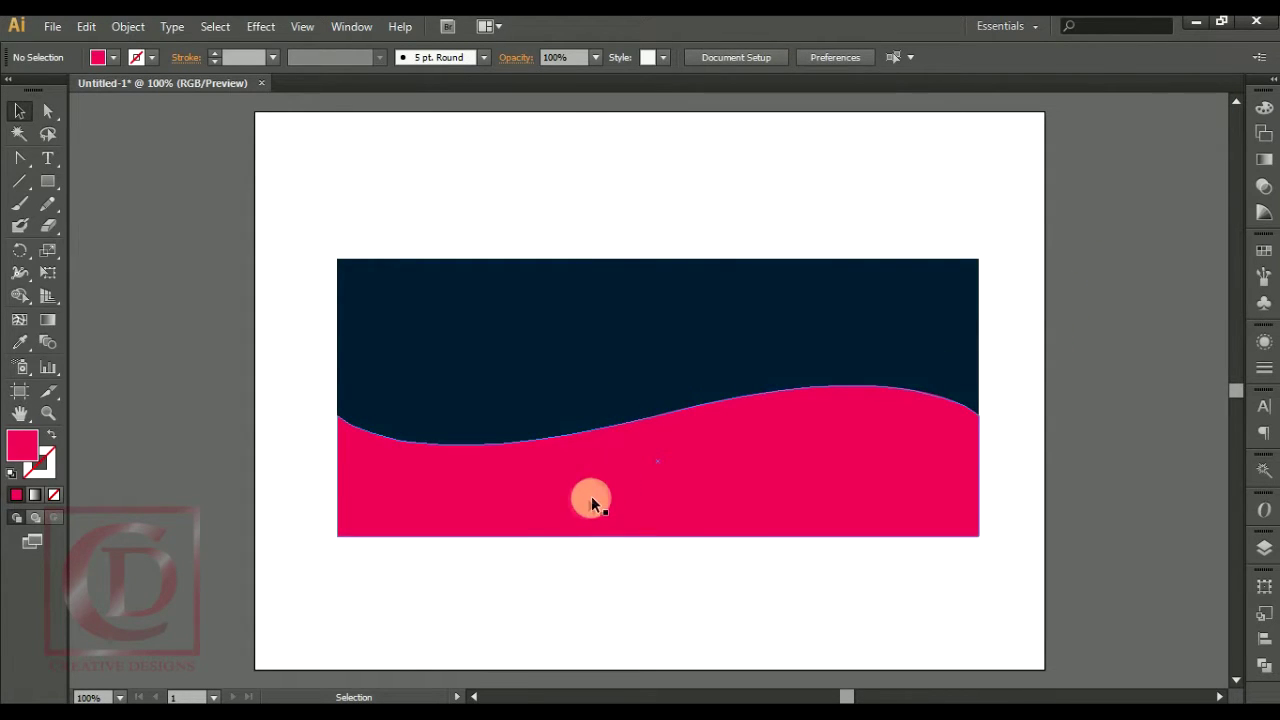
- Drag the wave's middle anchor and handles to deepen the left trough and raise the right crest
{"action": "double_click", "coordinate": [411, 484]}
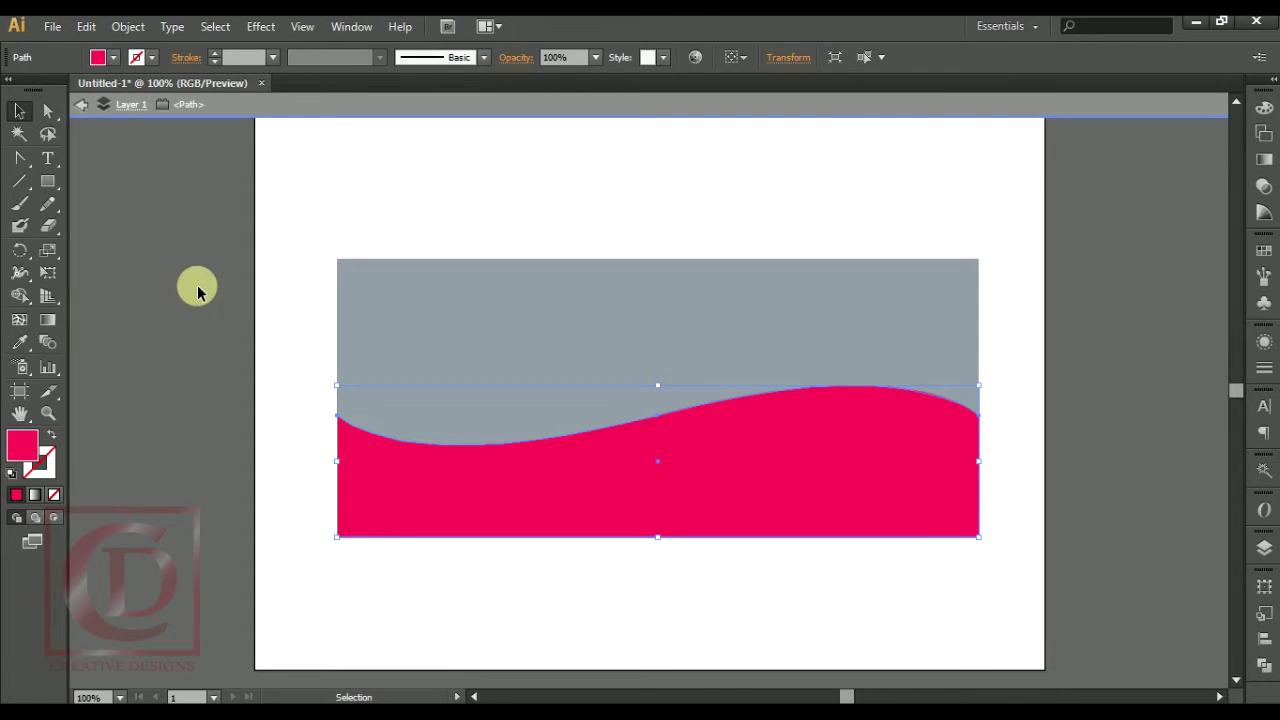
{"action": "double_click", "coordinate": [197, 291]}
{"action": "left_click", "coordinate": [19, 158]}
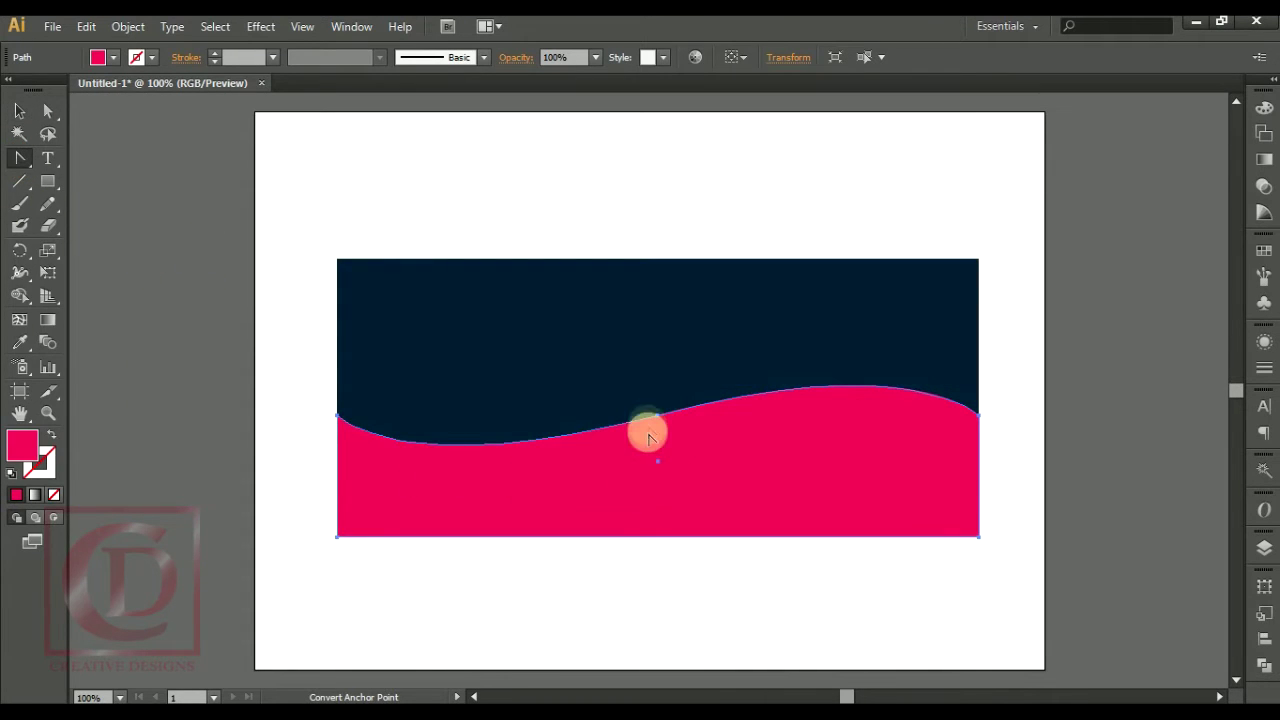
{"action": "left_click", "coordinate": [657, 416]}
{"action": "key", "text": "ctrl+z"}
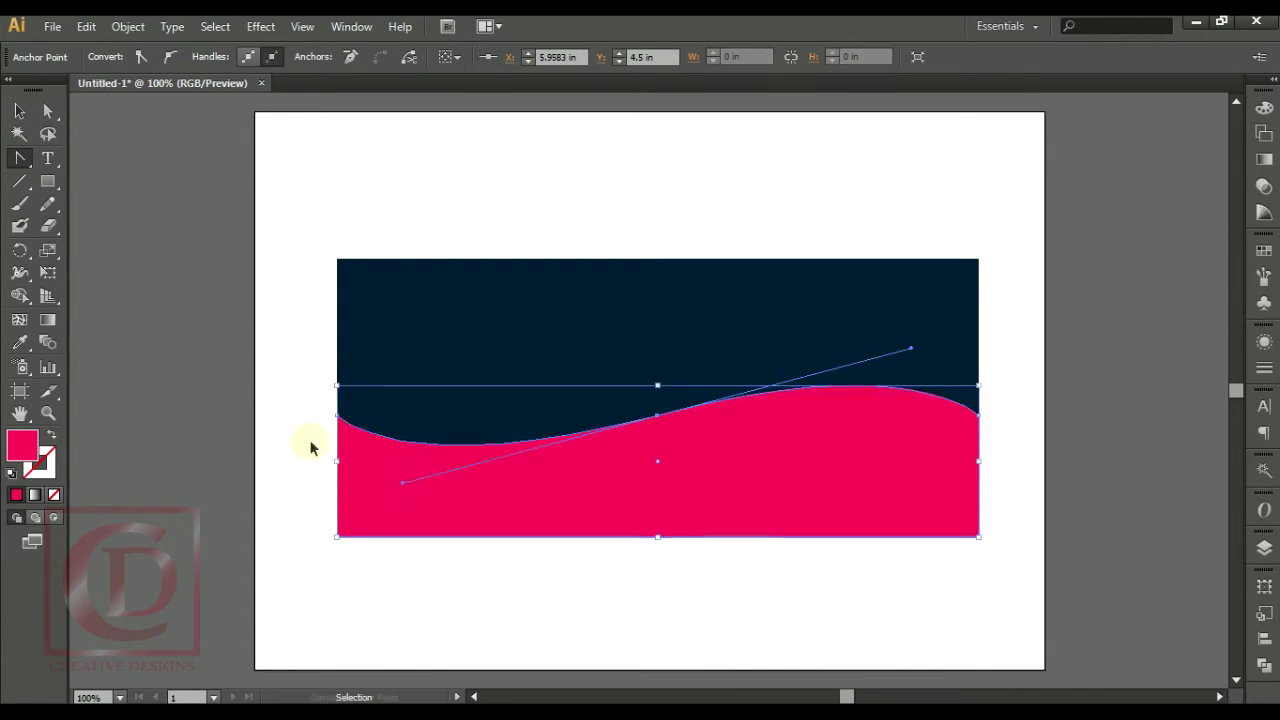
{"action": "left_click", "coordinate": [401, 500]}
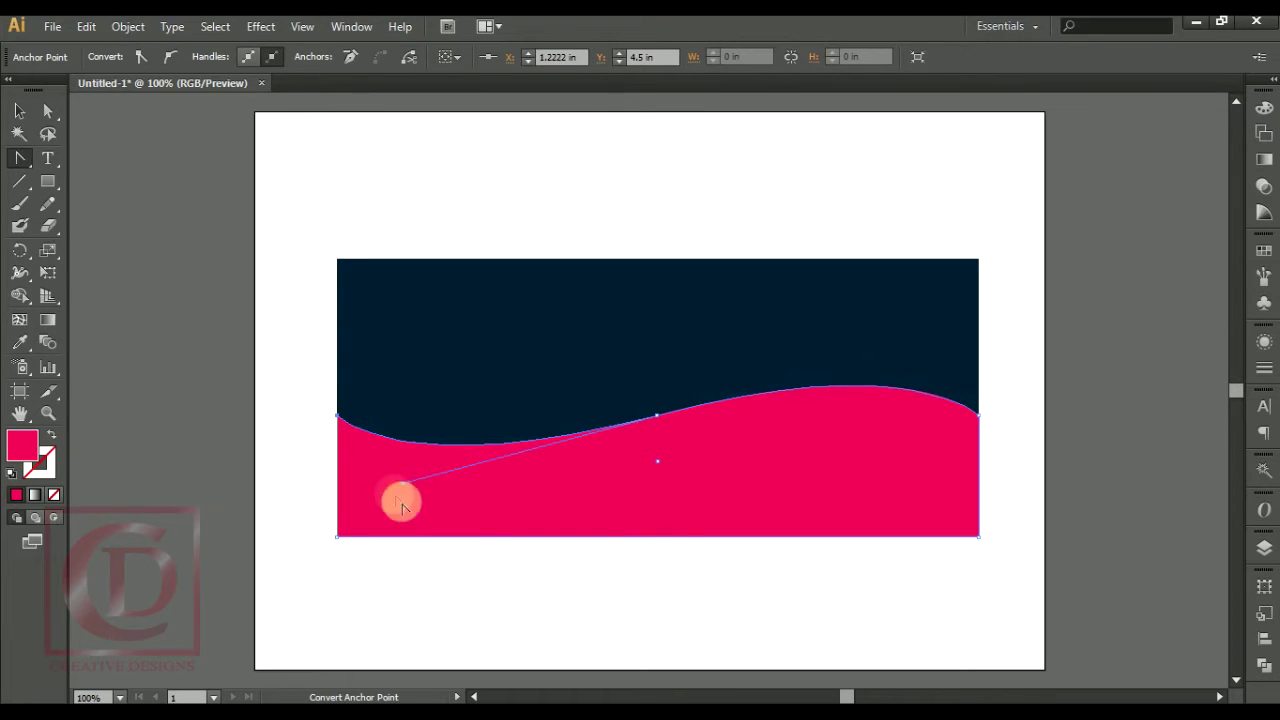
{"action": "left_click_drag", "start_coordinate": [401, 484], "coordinate": [413, 500]}
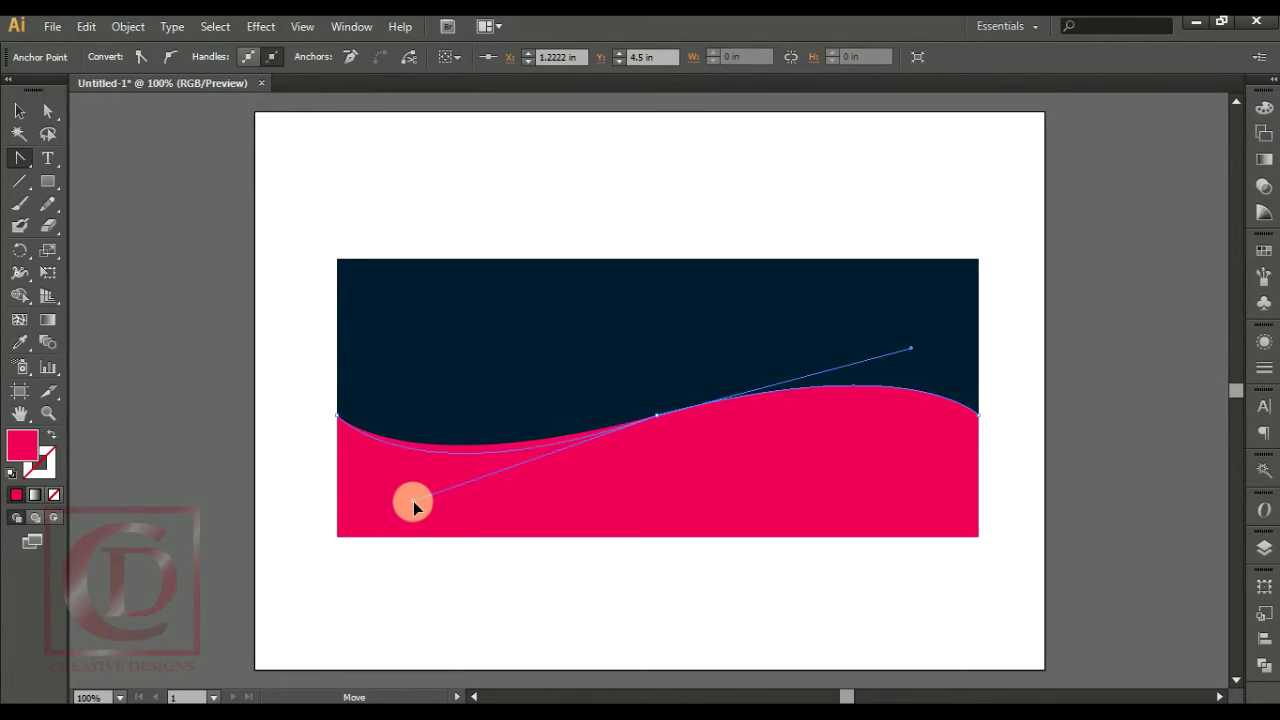
{"action": "left_click", "coordinate": [657, 416]}
{"action": "mouse_move", "coordinate": [658, 415]}
{"action": "left_mouse_down"}
{"action": "mouse_move", "coordinate": [915, 350]}
{"action": "mouse_move", "coordinate": [914, 334]}
{"action": "left_mouse_up"}
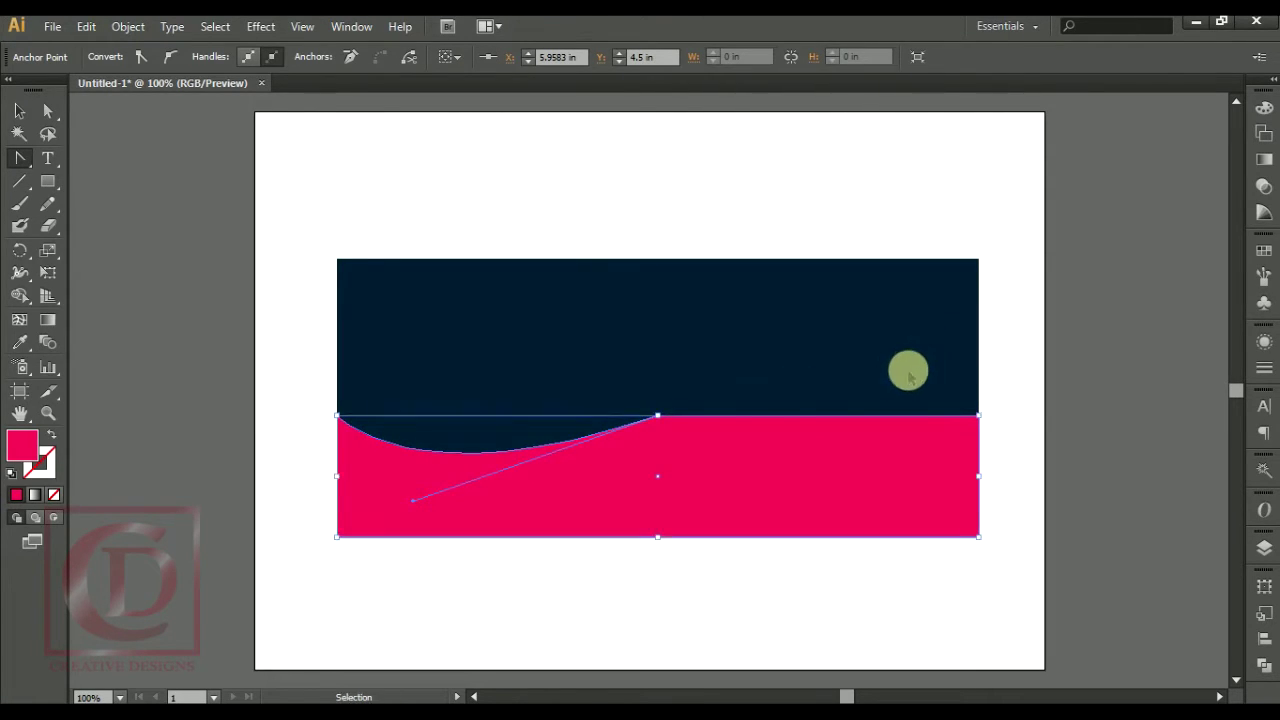
{"action": "left_click", "coordinate": [1040, 362]}
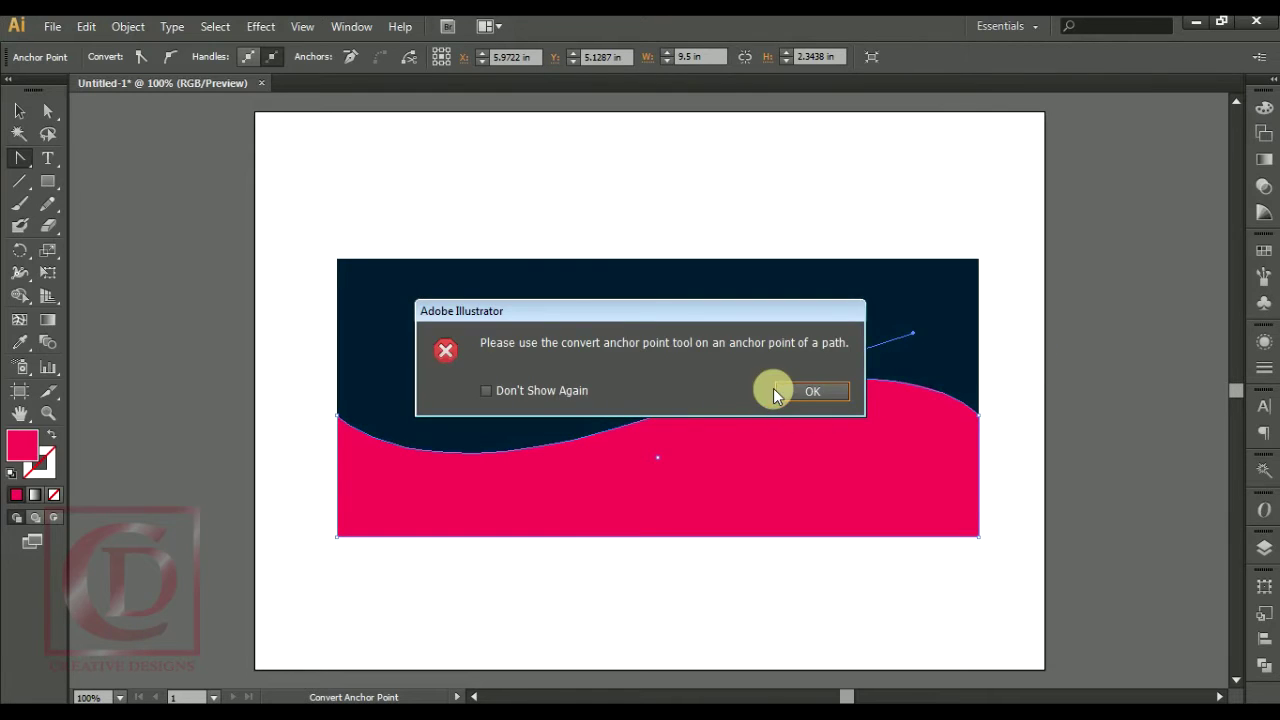
{"action": "left_click", "coordinate": [812, 391]}
{"action": "left_click", "coordinate": [175, 213]}
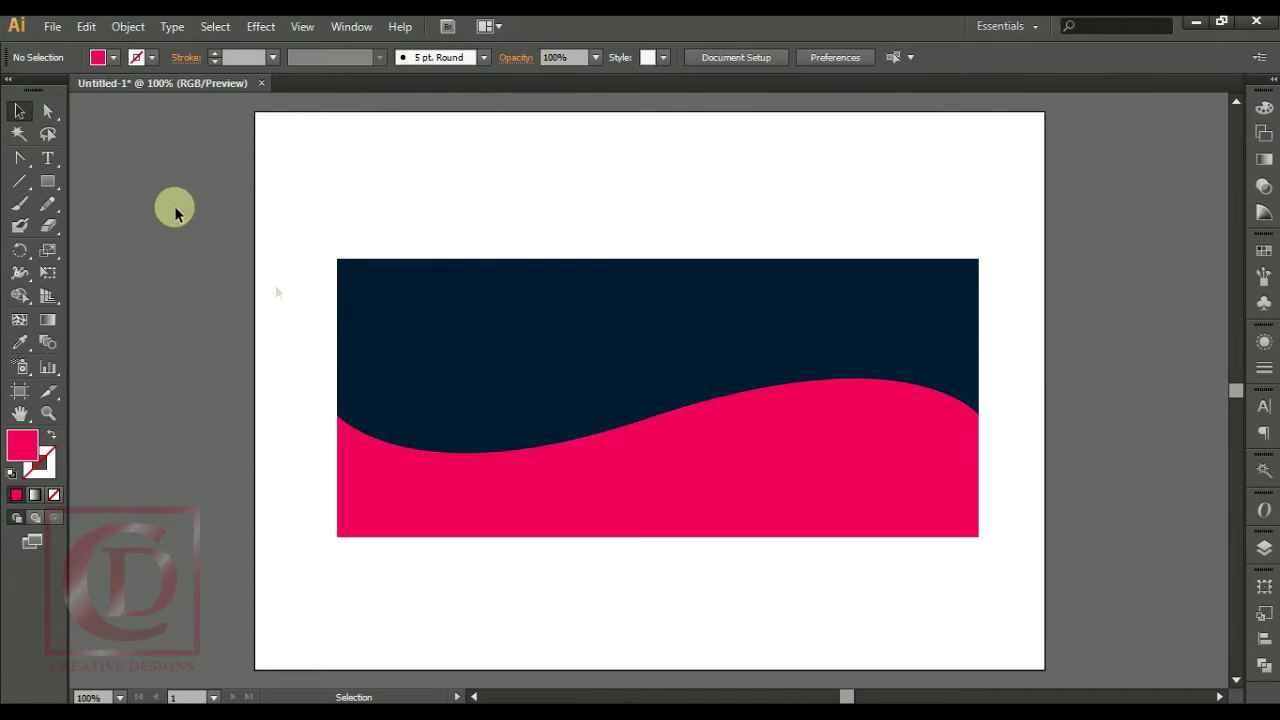
- Squash the pink wave slightly shorter and reselect it
{"action": "left_click", "coordinate": [685, 532]}
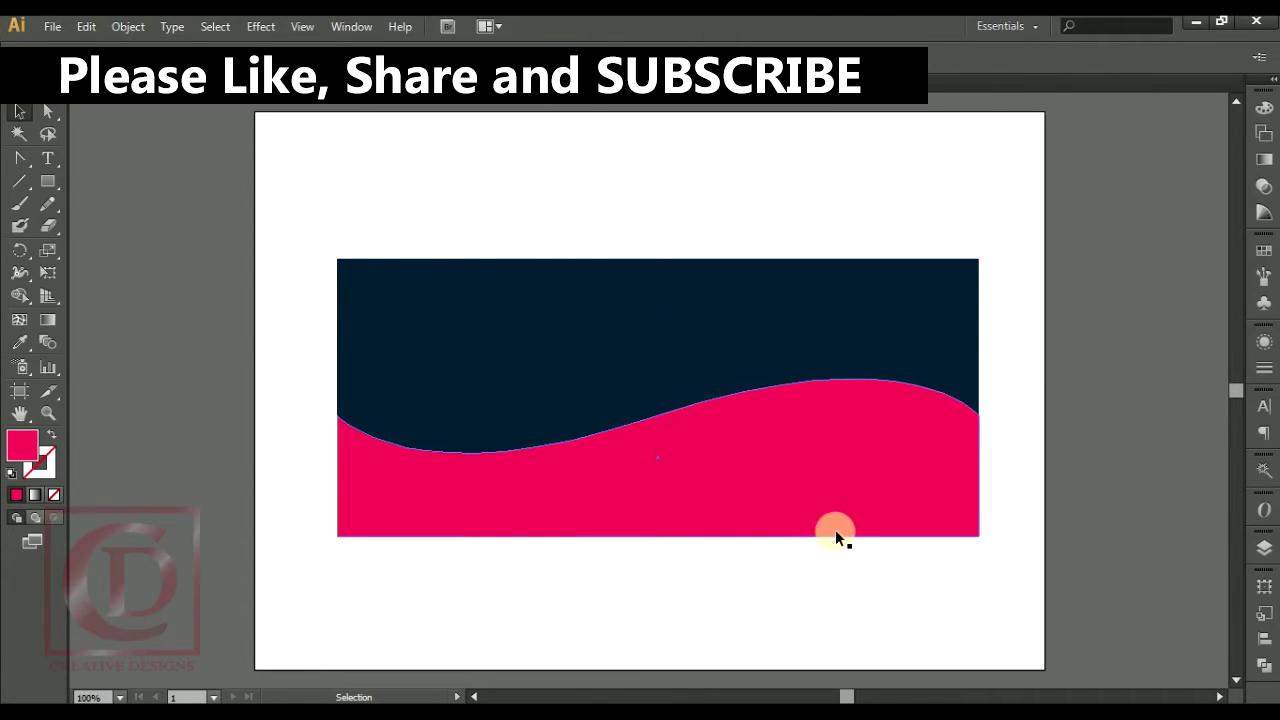
{"action": "key", "text": "ctrl+shift+a"}
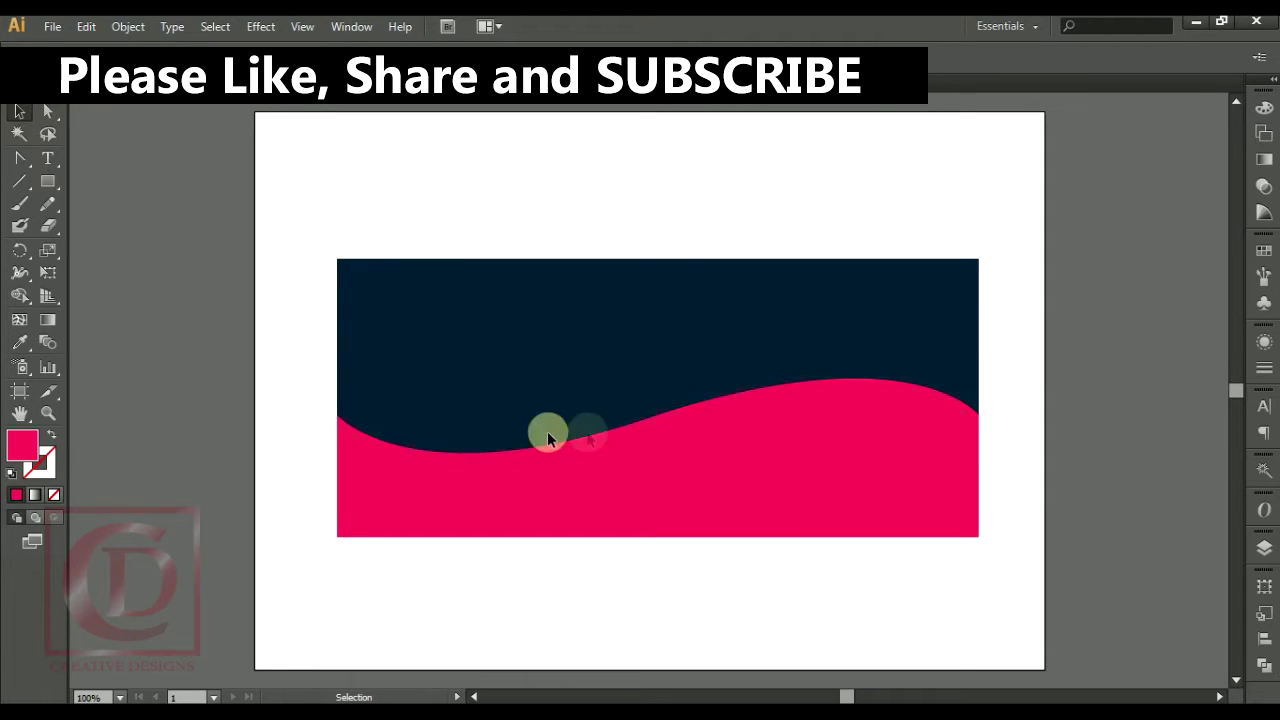
{"action": "left_click", "coordinate": [718, 452]}
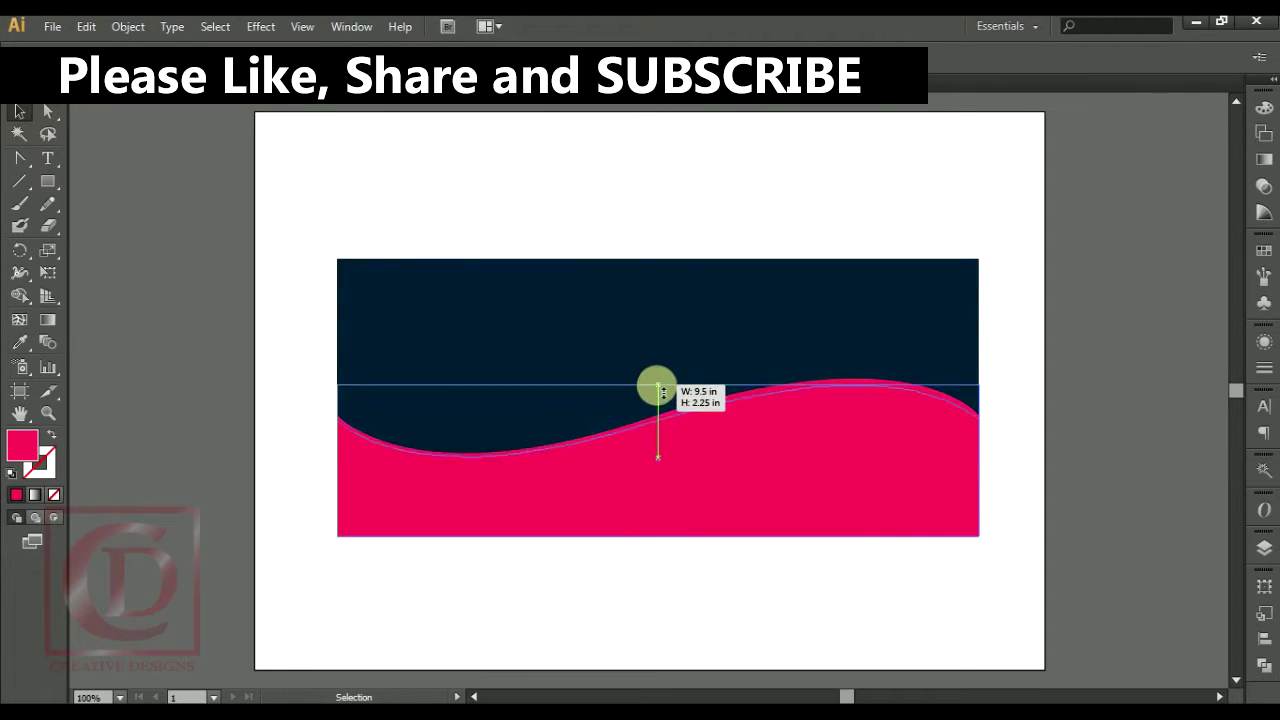
{"action": "left_click_drag", "start_coordinate": [657, 379], "coordinate": [662, 408]}
{"action": "left_click", "coordinate": [1100, 446]}
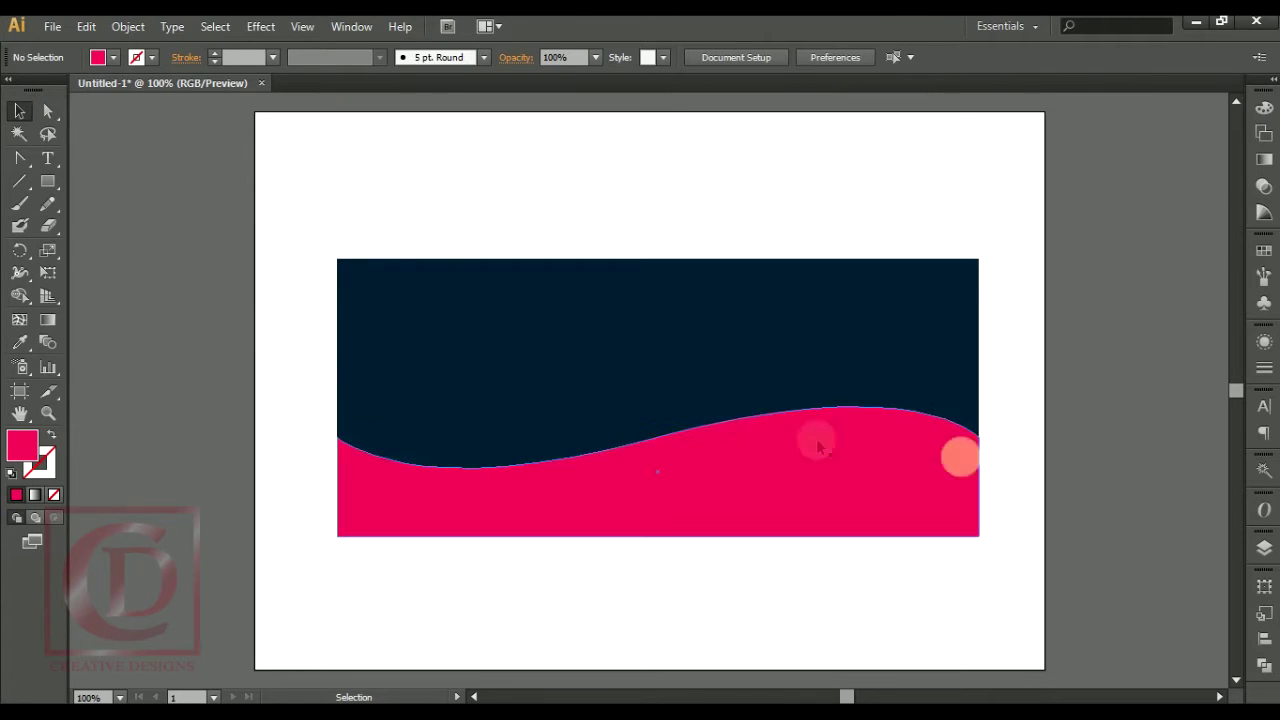
{"action": "left_click", "coordinate": [745, 452]}
{"action": "left_click", "coordinate": [729, 491]}
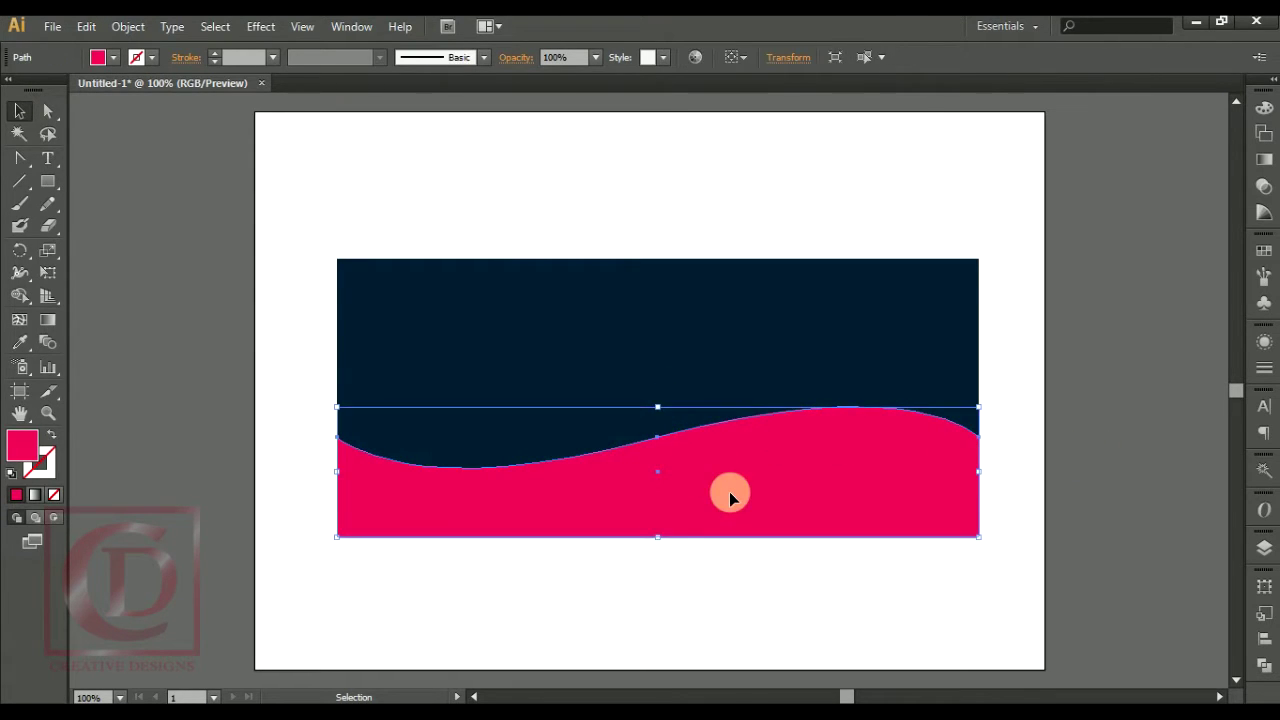
- Copy the pink wave and paste the duplicate in back of the original
{"action": "left_click", "coordinate": [128, 27]}
{"action": "mouse_move", "coordinate": [162, 48]}
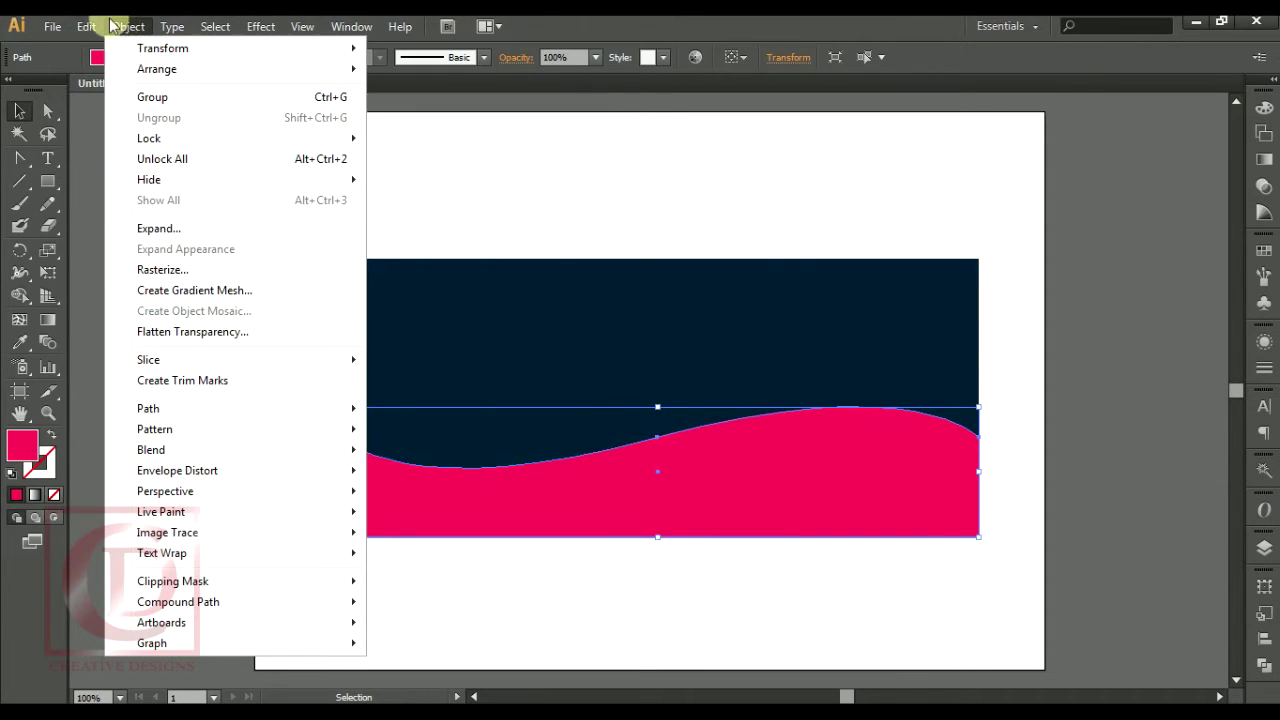
{"action": "left_click", "coordinate": [123, 119]}
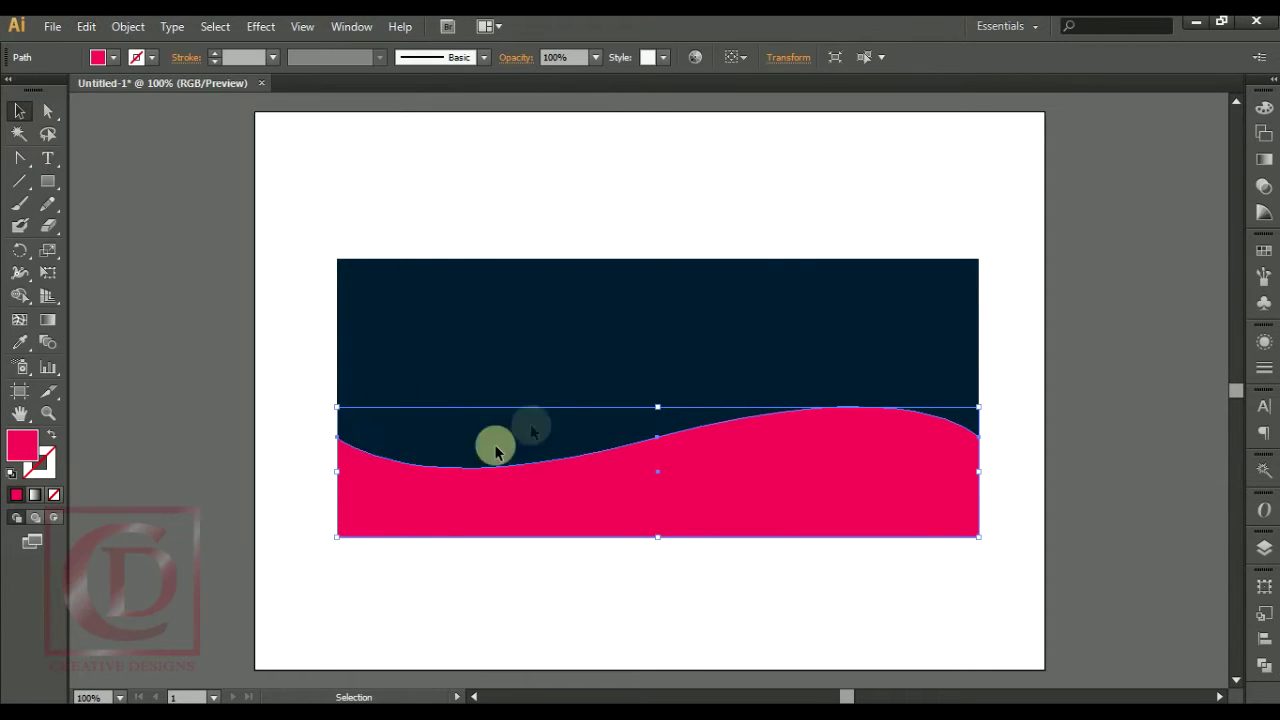
{"action": "left_click", "coordinate": [87, 27]}
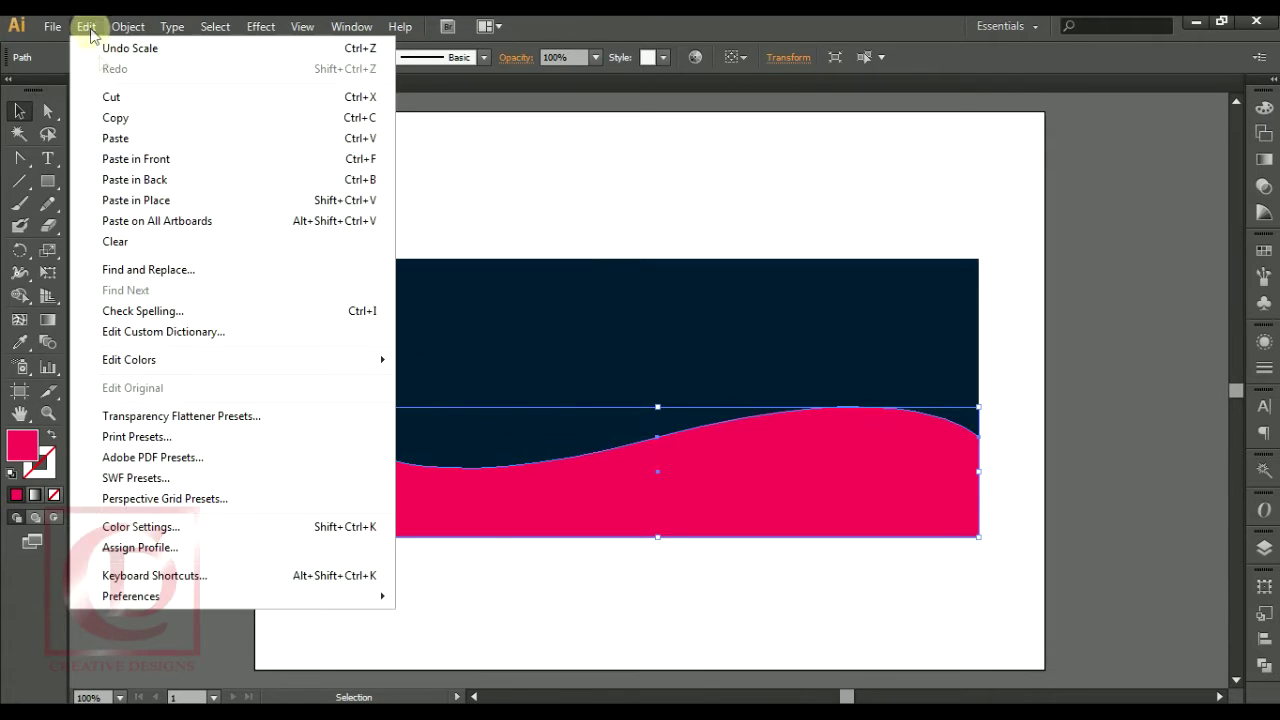
{"action": "left_click", "coordinate": [140, 181]}
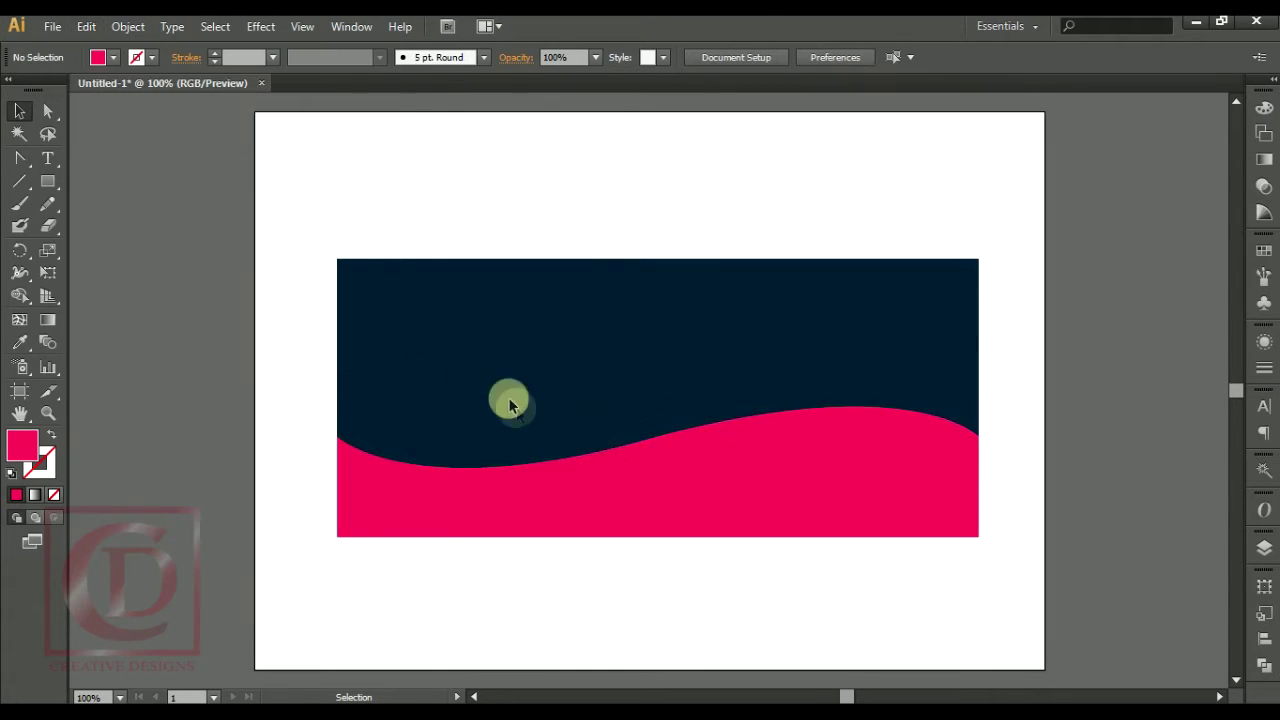
{"action": "left_click", "coordinate": [714, 443]}
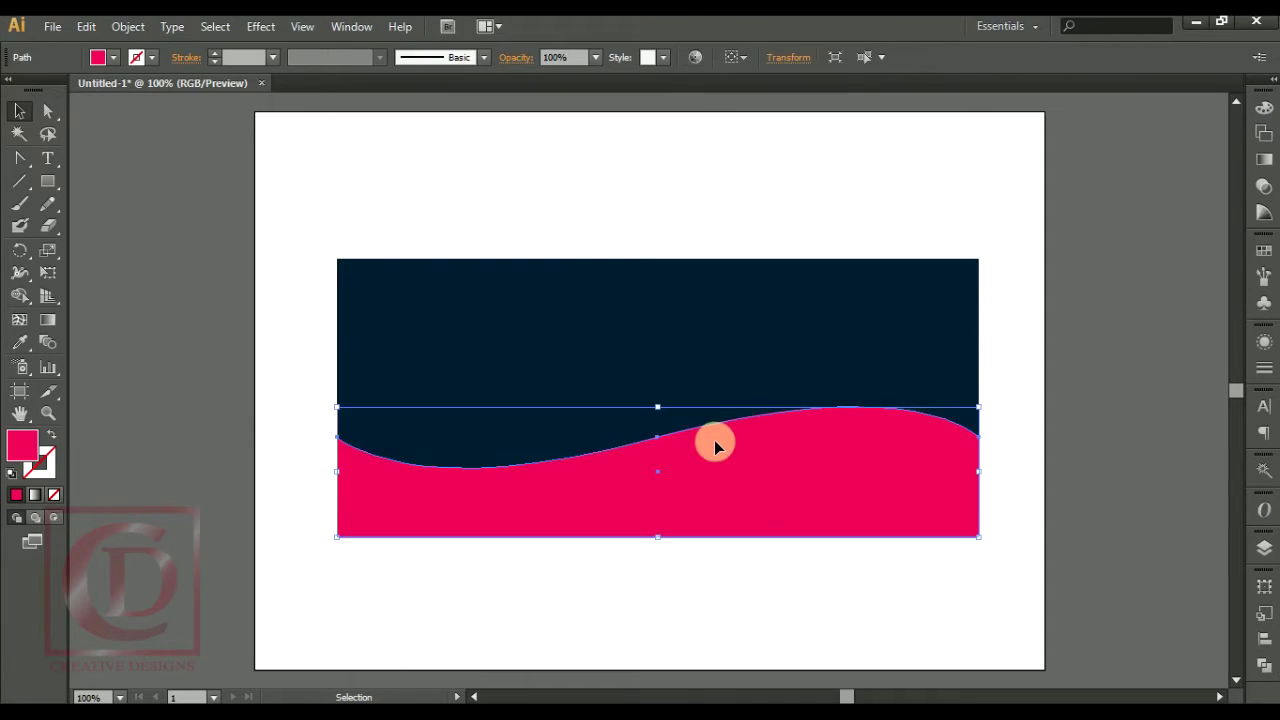
{"action": "left_click_drag", "start_coordinate": [714, 443], "coordinate": [729, 463]}
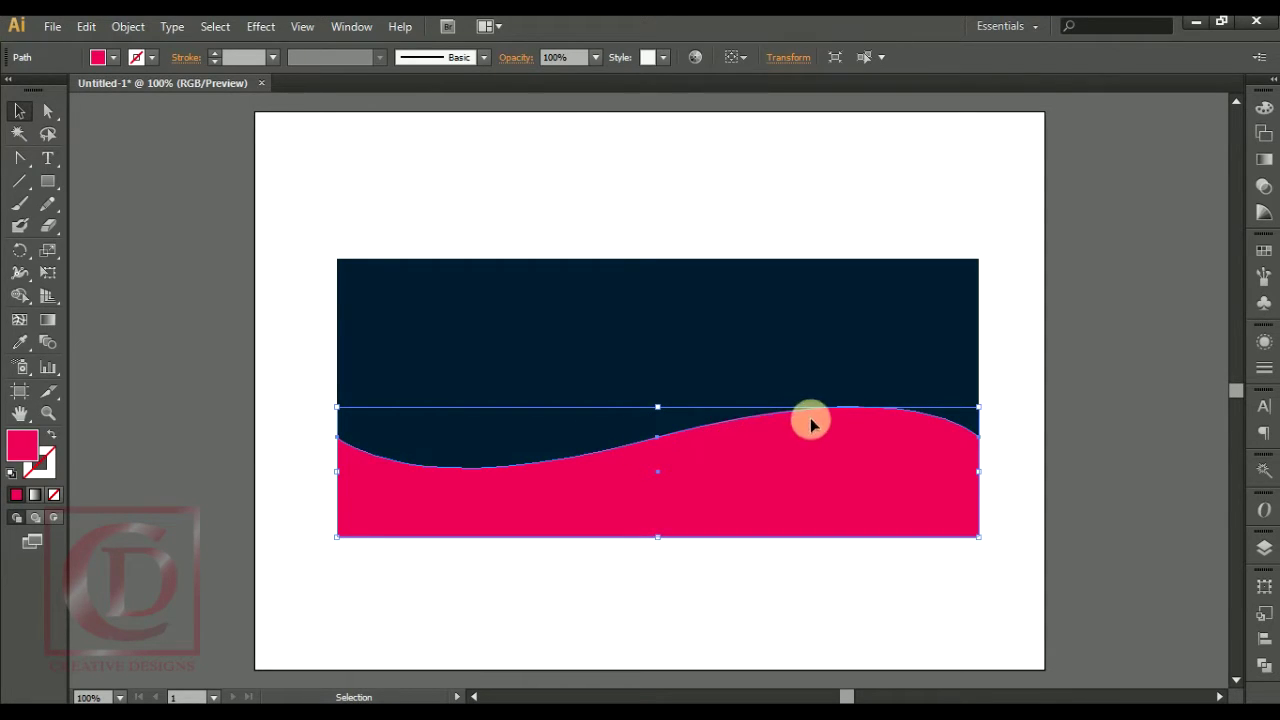
- Nudge the back wave copy upward, cancelling the numeric Move dialog
{"action": "left_click", "coordinate": [837, 380]}
{"action": "right_click", "coordinate": [835, 424]}
{"action": "key", "text": "ctrl+shift+z"}
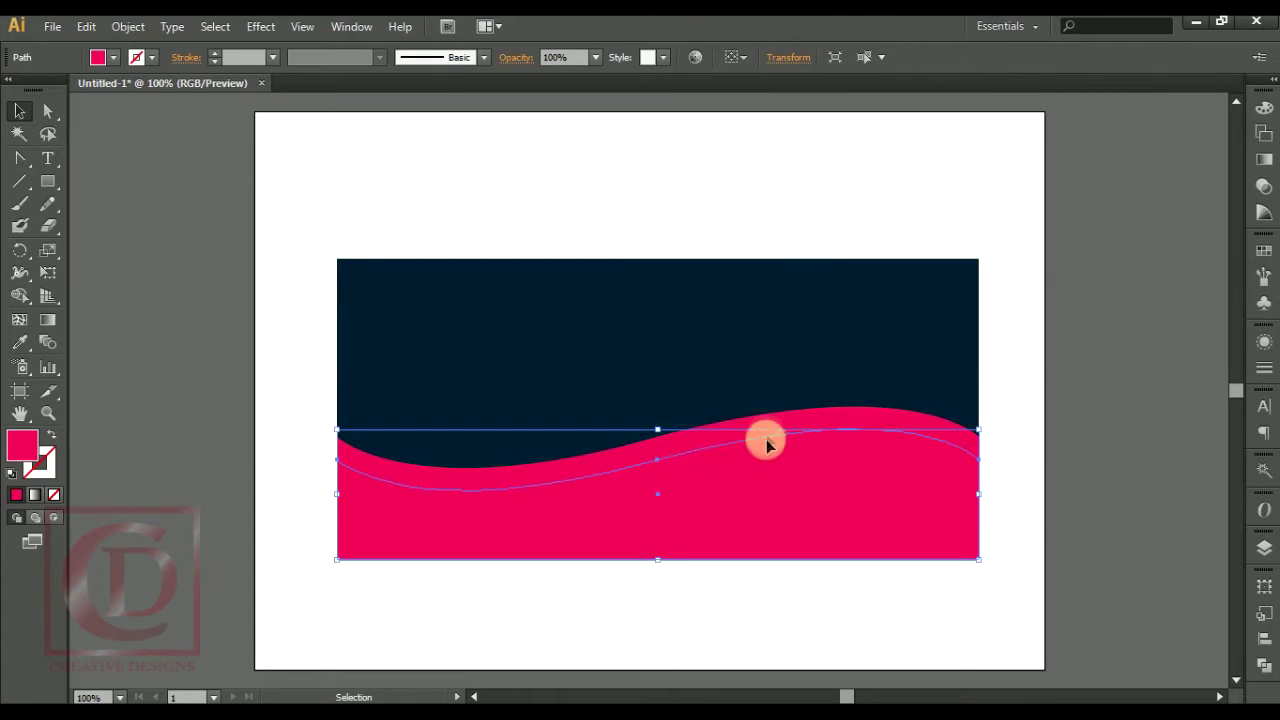
{"action": "left_click_drag", "start_coordinate": [767, 444], "coordinate": [770, 422]}
{"action": "double_click", "coordinate": [771, 424]}
{"action": "key", "text": "Up"}
{"action": "key", "text": "Up"}
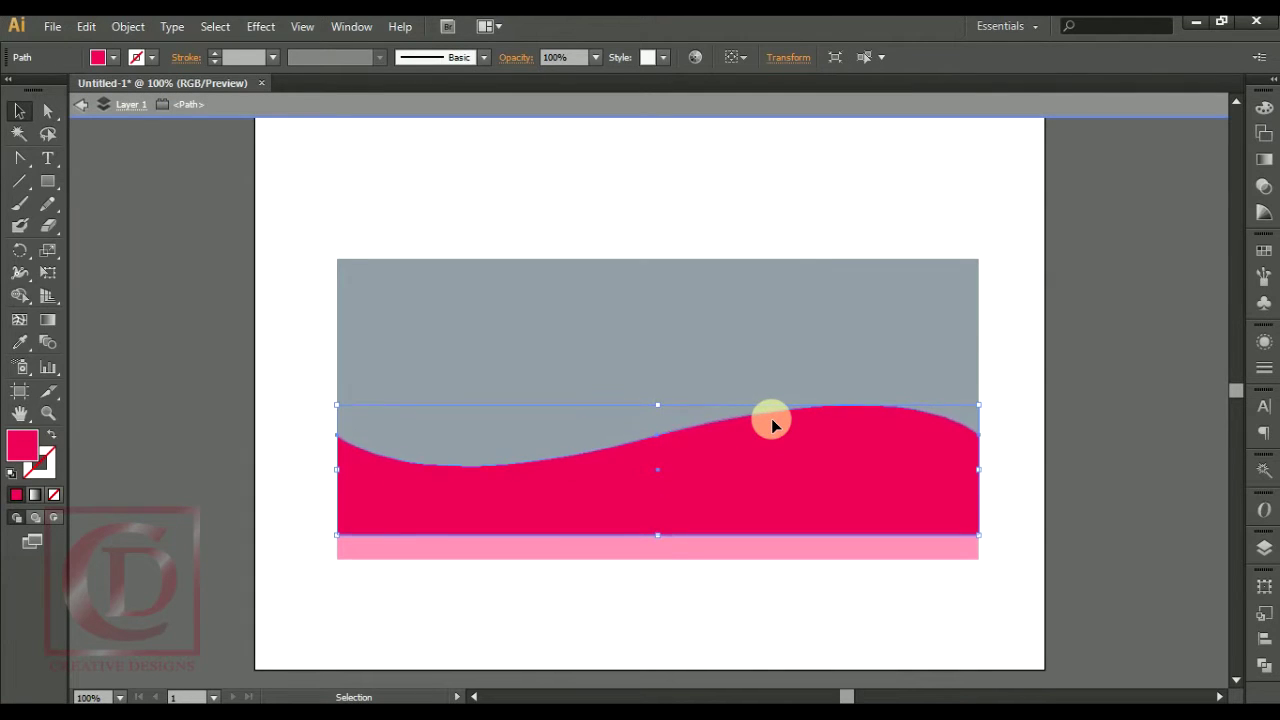
{"action": "key", "text": "Up"}
{"action": "key", "text": "Up"}
{"action": "key", "text": "Up"}
{"action": "key", "text": "Up"}
{"action": "key", "text": "Up"}
{"action": "key", "text": "Up"}
{"action": "key", "text": "Up"}
{"action": "key", "text": "Up"}
{"action": "key", "text": "Return"}
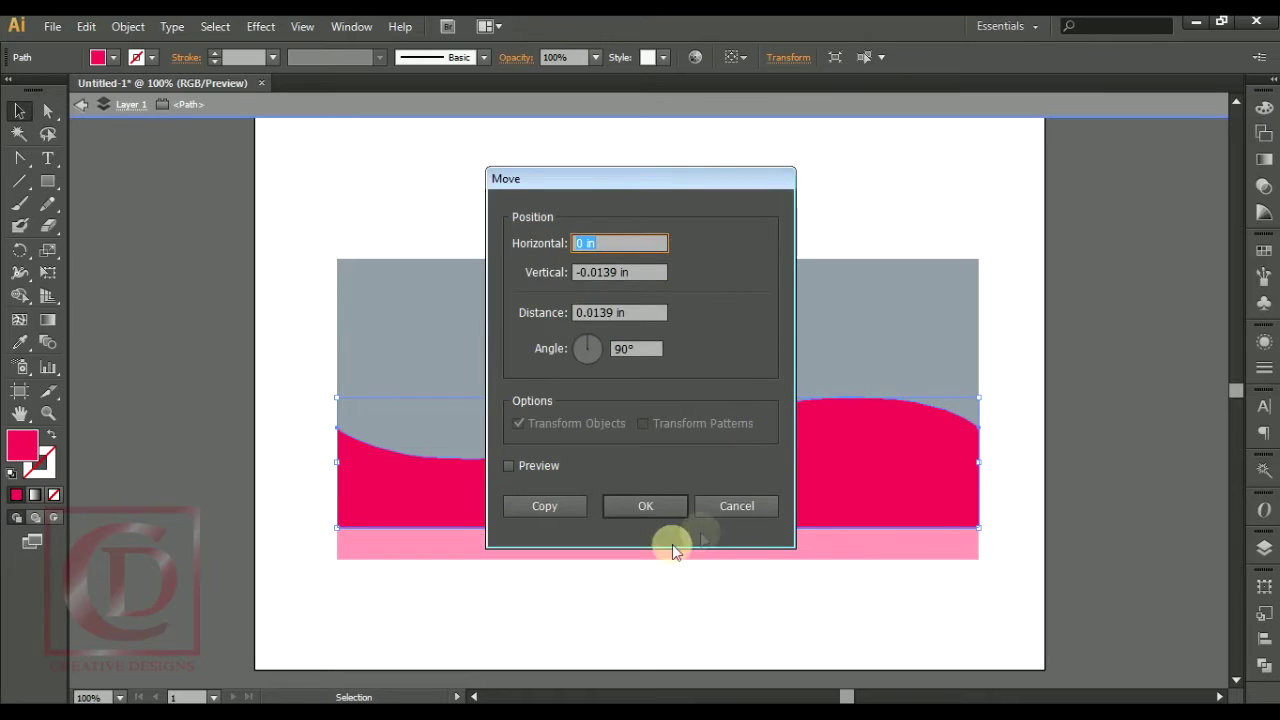
{"action": "left_click", "coordinate": [737, 506]}
{"action": "left_click", "coordinate": [735, 545]}
{"action": "double_click", "coordinate": [735, 546]}
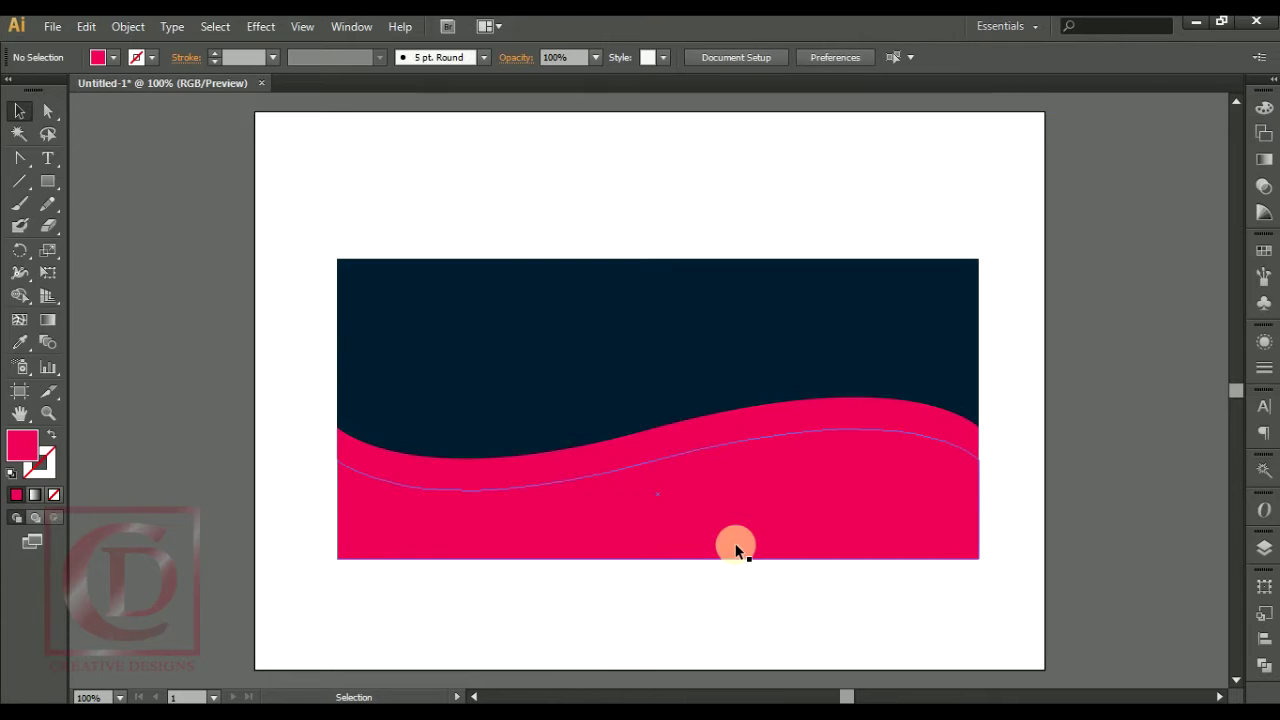
- Raise the back wave copy about 0.4 in so it shows above the pink wave
{"action": "left_click", "coordinate": [735, 545]}
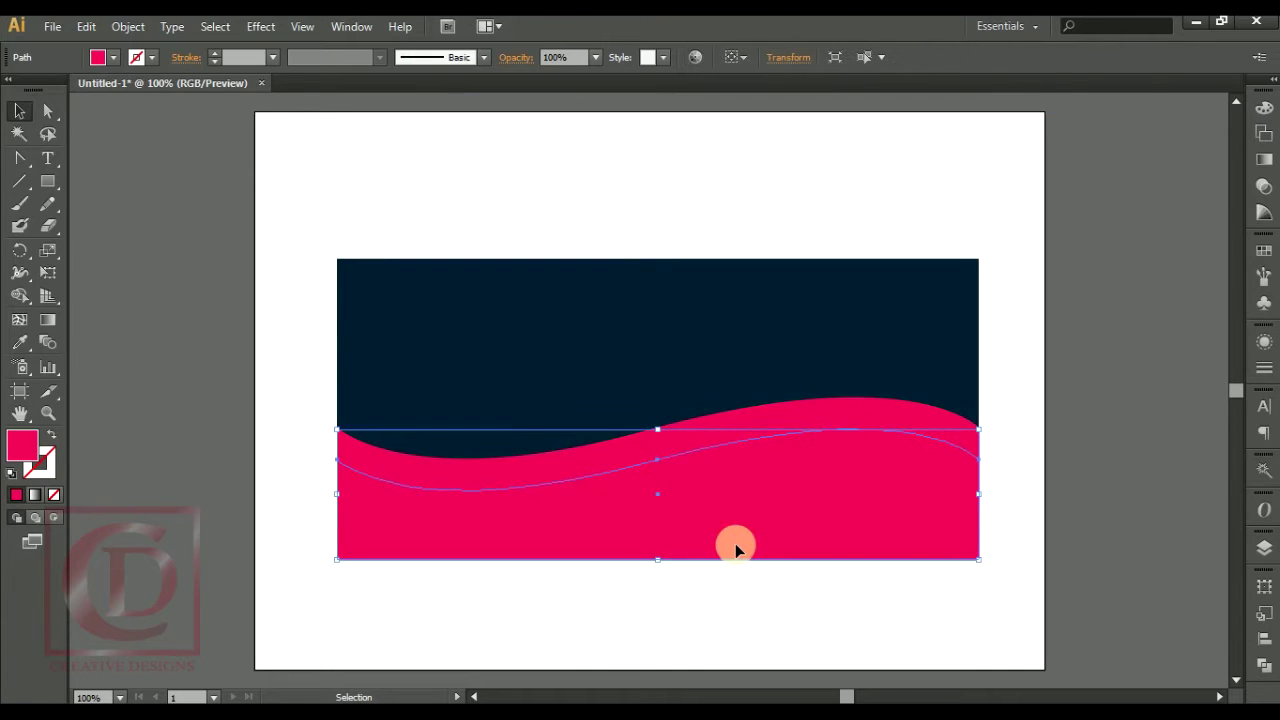
{"action": "left_click_drag", "start_coordinate": [687, 508], "coordinate": [691, 484]}
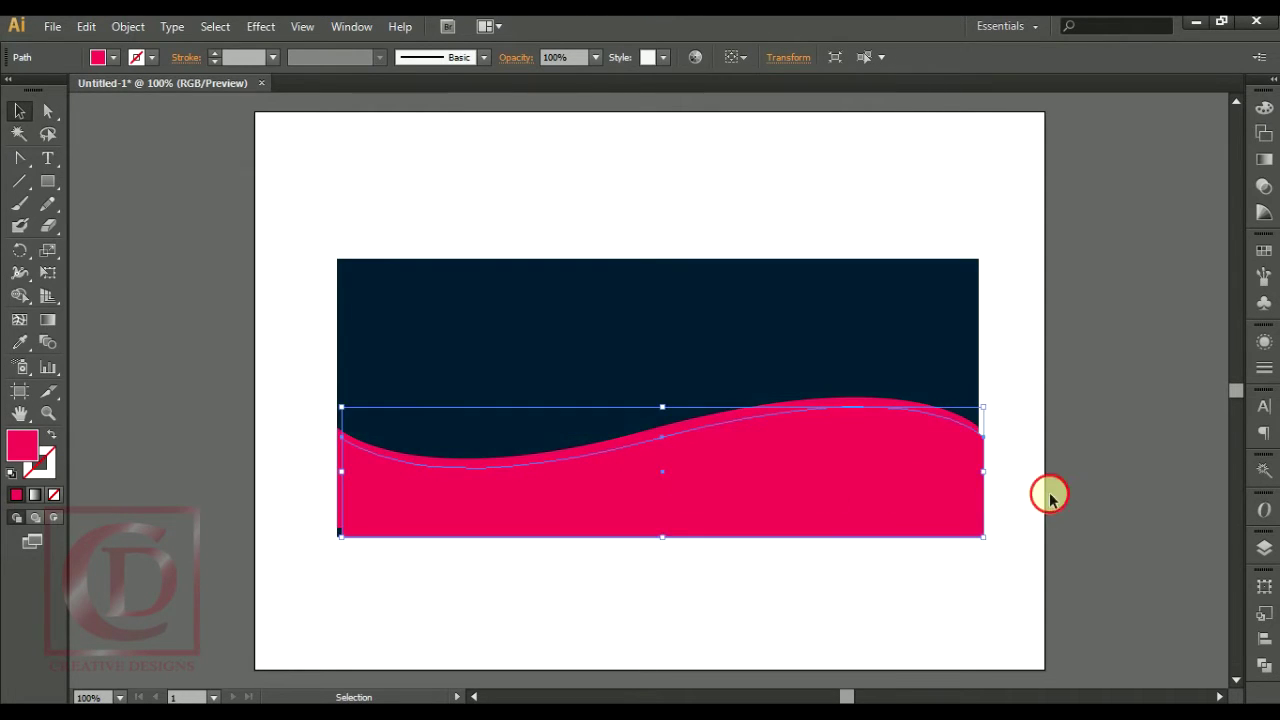
{"action": "left_click", "coordinate": [1049, 491]}
{"action": "left_click_drag", "start_coordinate": [915, 507], "coordinate": [928, 485]}
{"action": "double_click", "coordinate": [912, 504]}
{"action": "left_click", "coordinate": [1110, 503]}
{"action": "double_click", "coordinate": [1080, 495]}
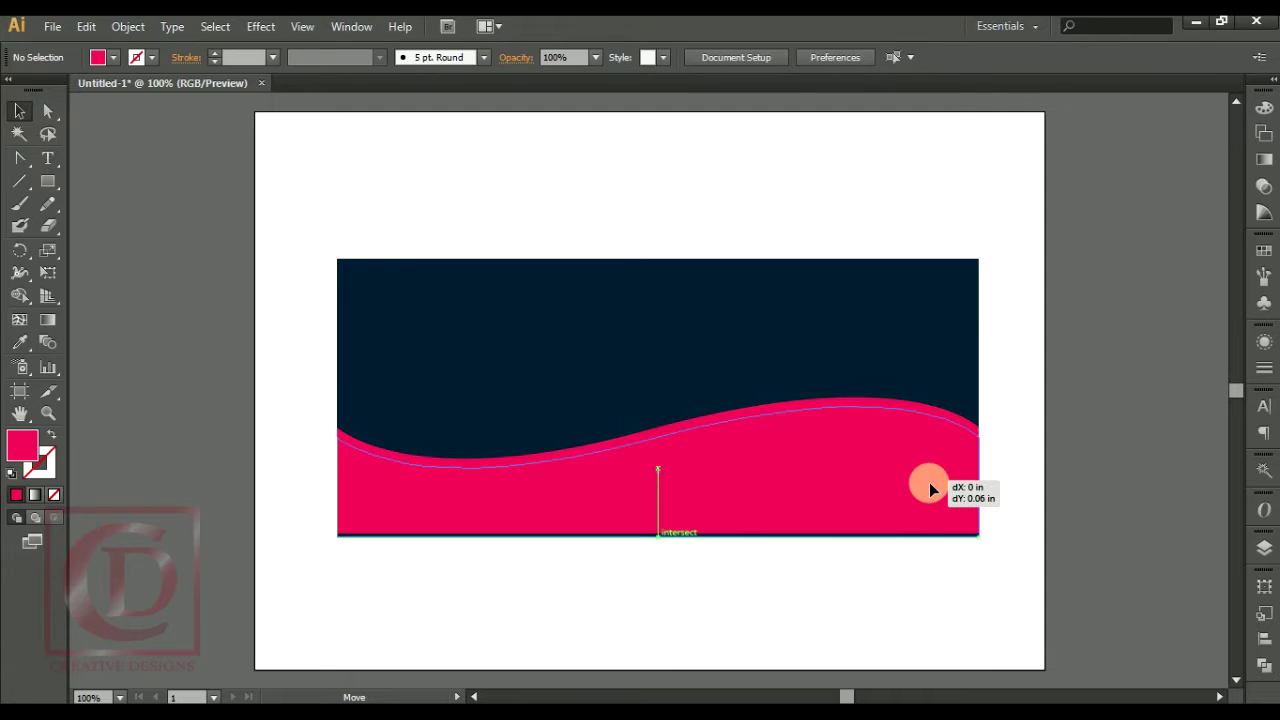
{"action": "left_click_drag", "start_coordinate": [928, 485], "coordinate": [929, 482]}
{"action": "left_click", "coordinate": [846, 580]}
{"action": "left_click_drag", "start_coordinate": [894, 432], "coordinate": [890, 400]}
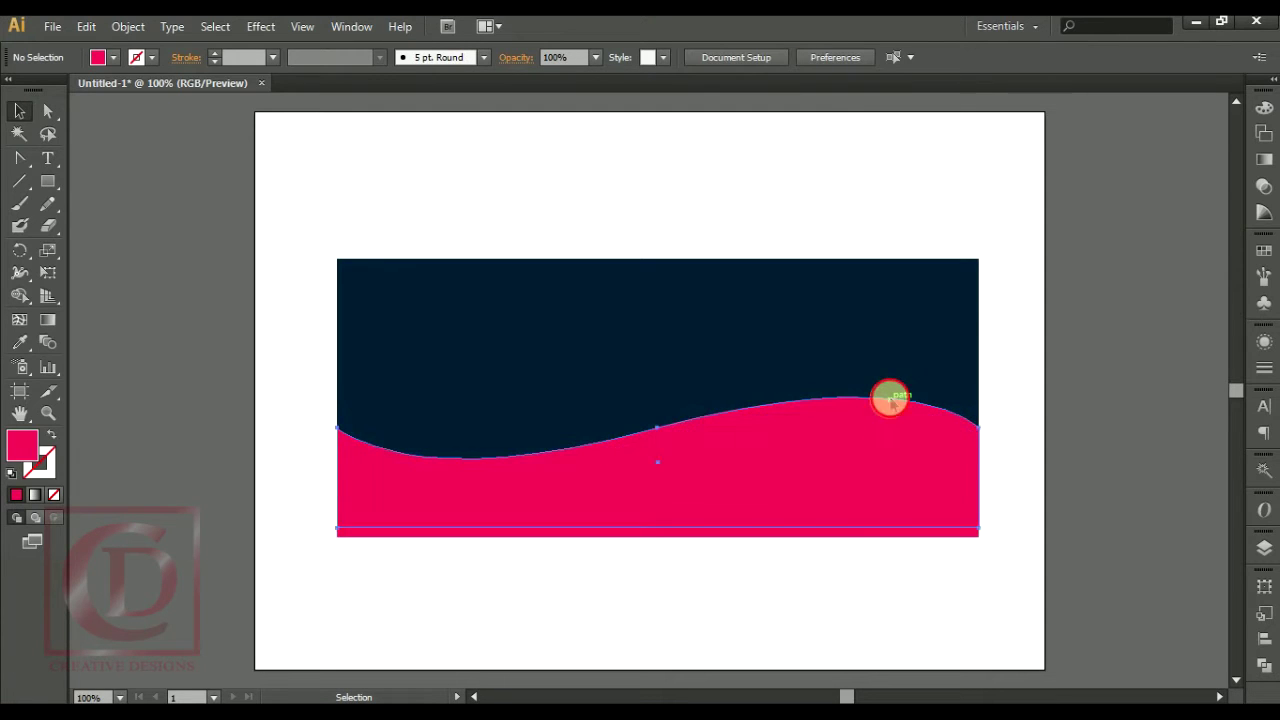
- Recolour the back wave copy dark red #A00733
{"action": "double_click", "coordinate": [21, 442]}
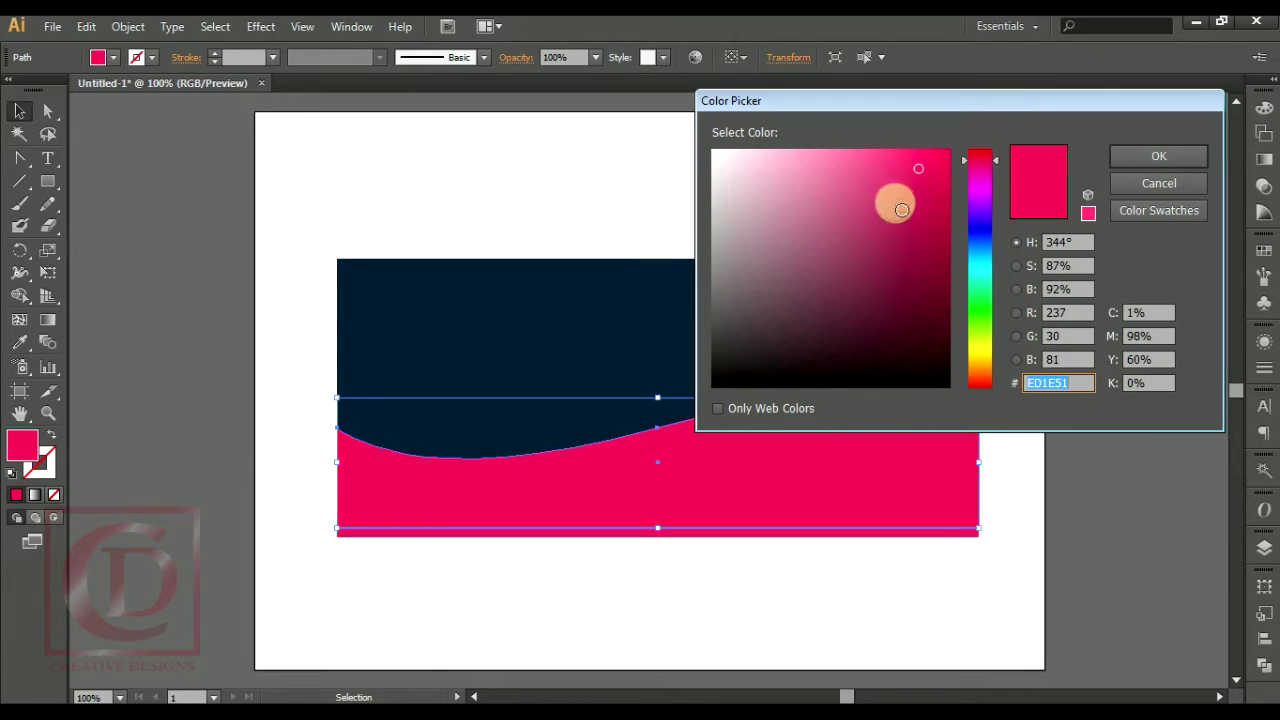
{"action": "left_click_drag", "start_coordinate": [915, 202], "coordinate": [940, 238]}
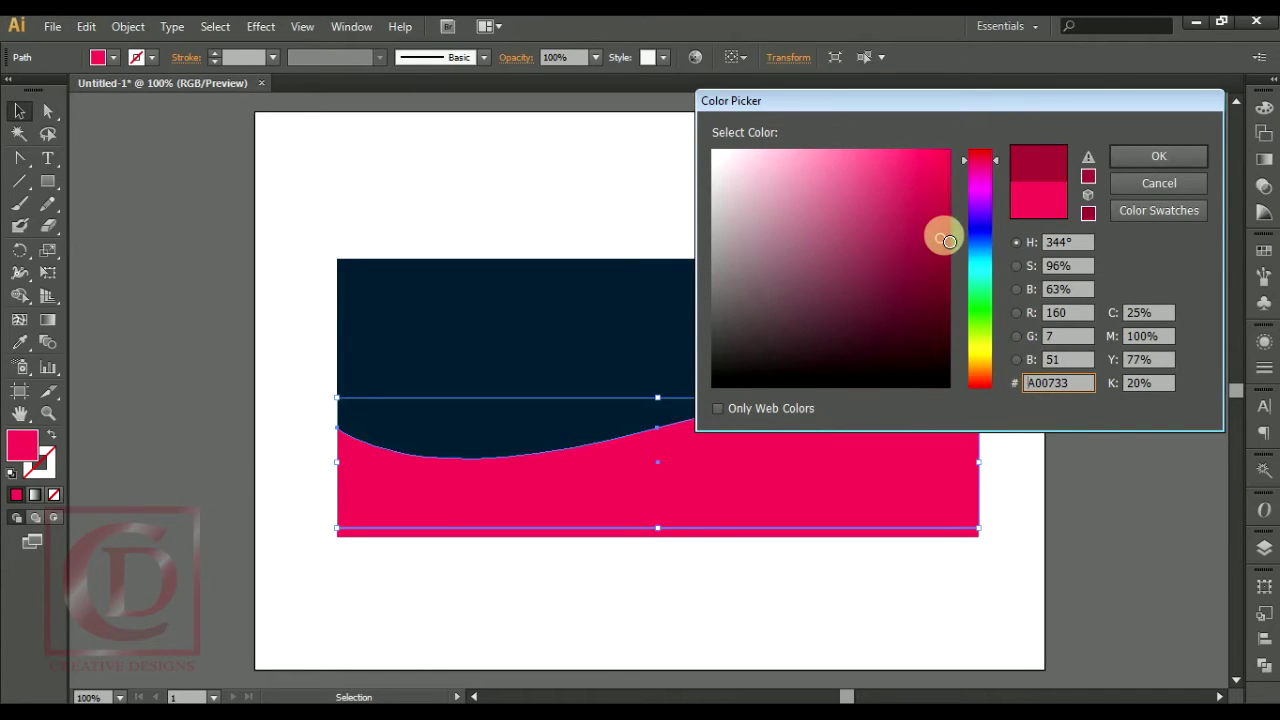
{"action": "left_click", "coordinate": [1138, 152]}
{"action": "left_click", "coordinate": [1100, 417]}
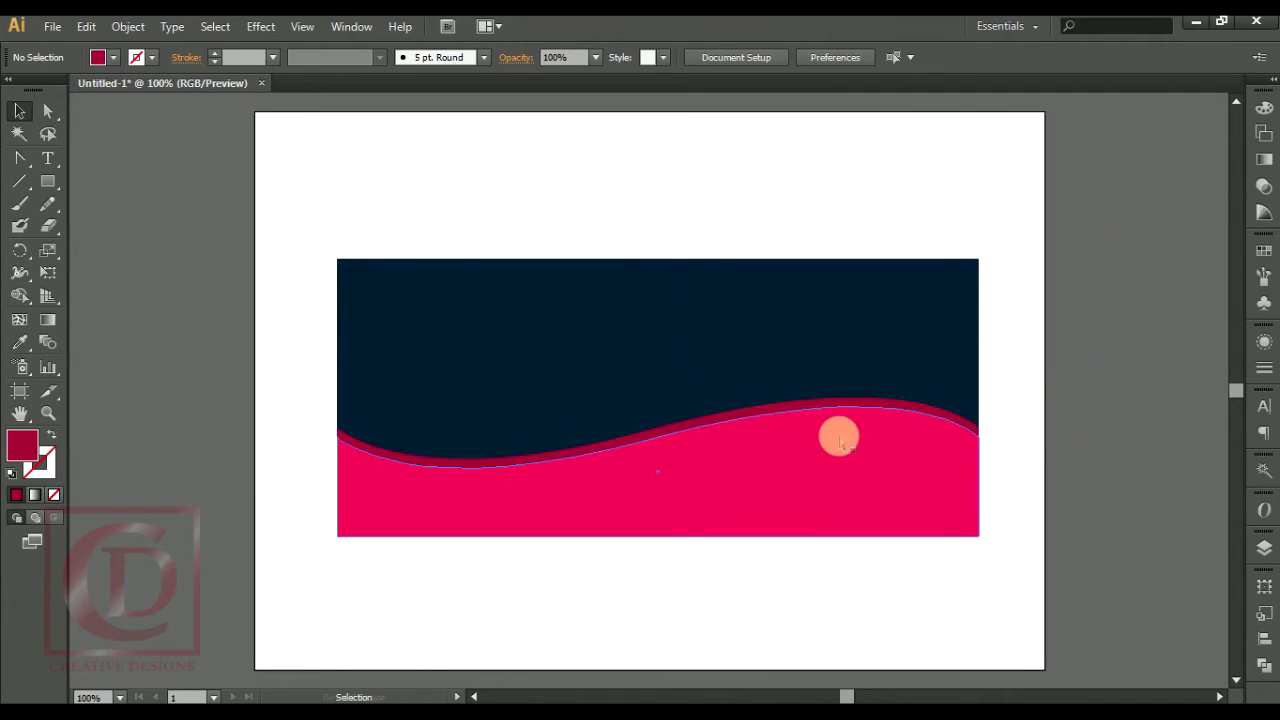
- Zoom in on the wave area and select the dark red back wave
{"action": "scroll", "coordinate": [840, 443], "scroll_direction": "up", "scroll_amount": 1}
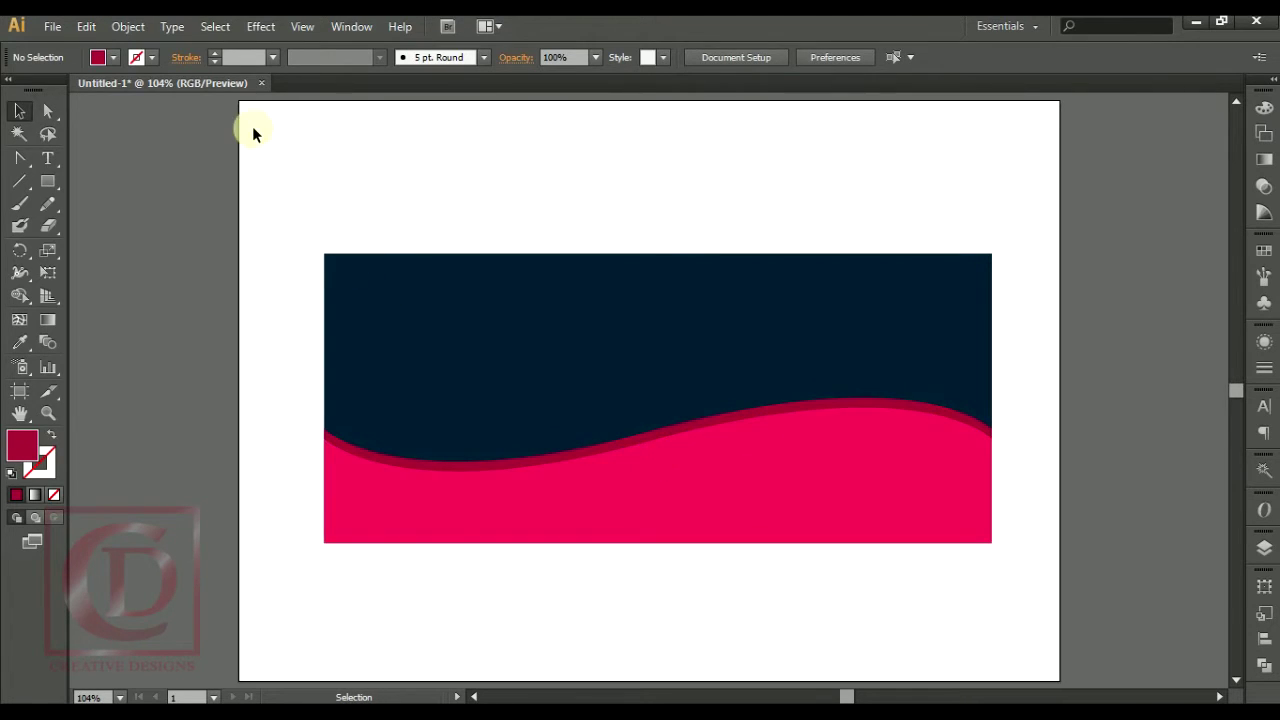
{"action": "key", "text": "ctrl+space"}
{"action": "left_click", "coordinate": [695, 428]}
{"action": "left_click_drag", "start_coordinate": [848, 693], "coordinate": [848, 697]}
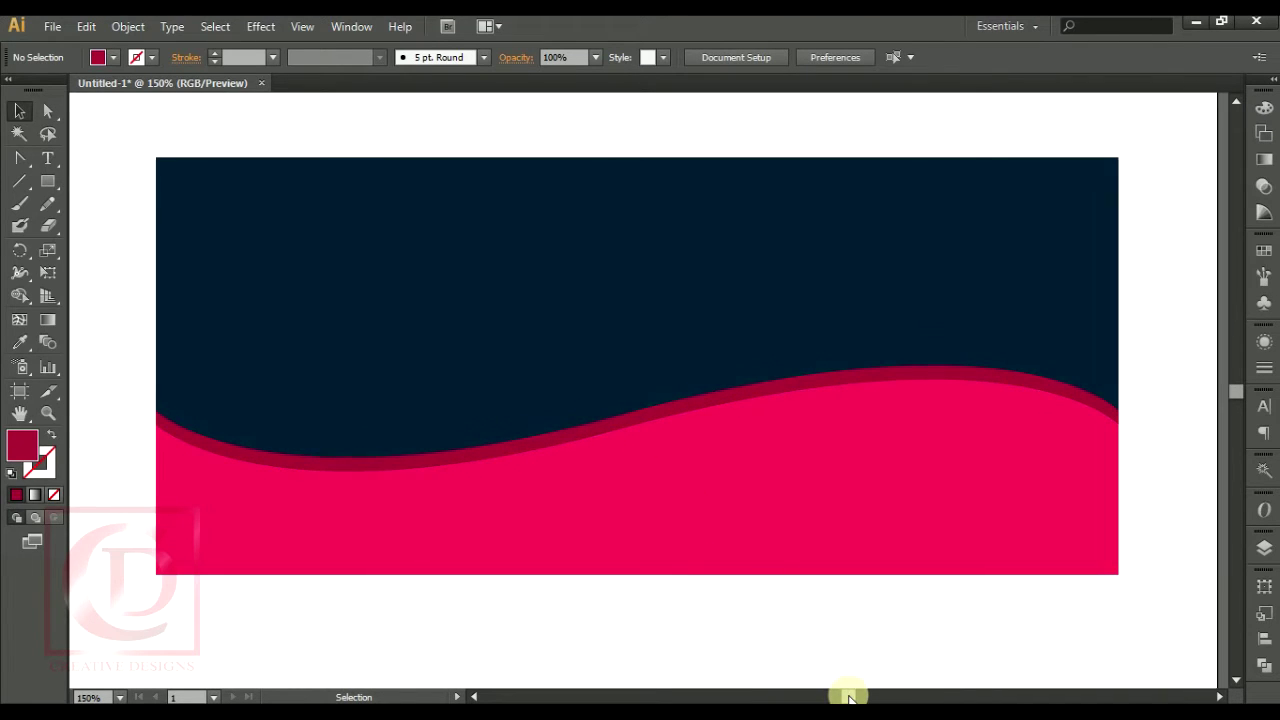
{"action": "left_click", "coordinate": [405, 470]}
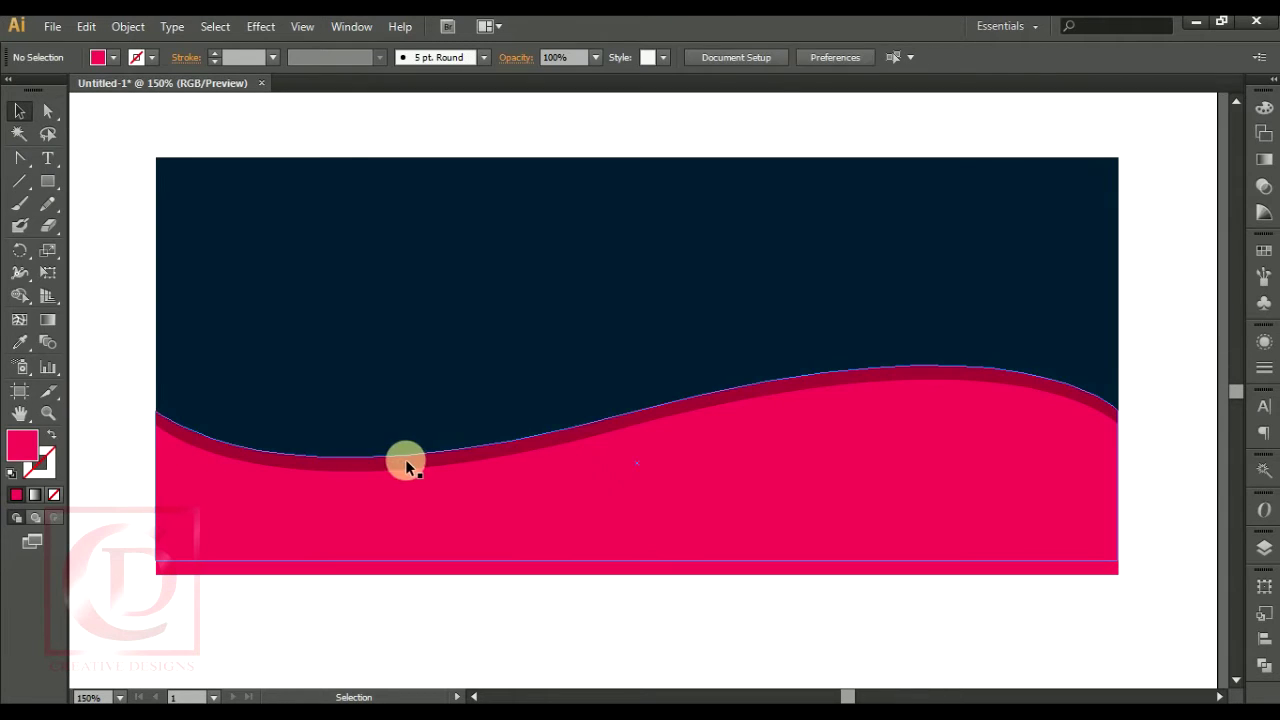
{"action": "left_click", "coordinate": [406, 462]}
- Reshape the dark red wave with curve handles, deepening the left dip and raising the right hump
{"action": "left_click", "coordinate": [20, 160]}
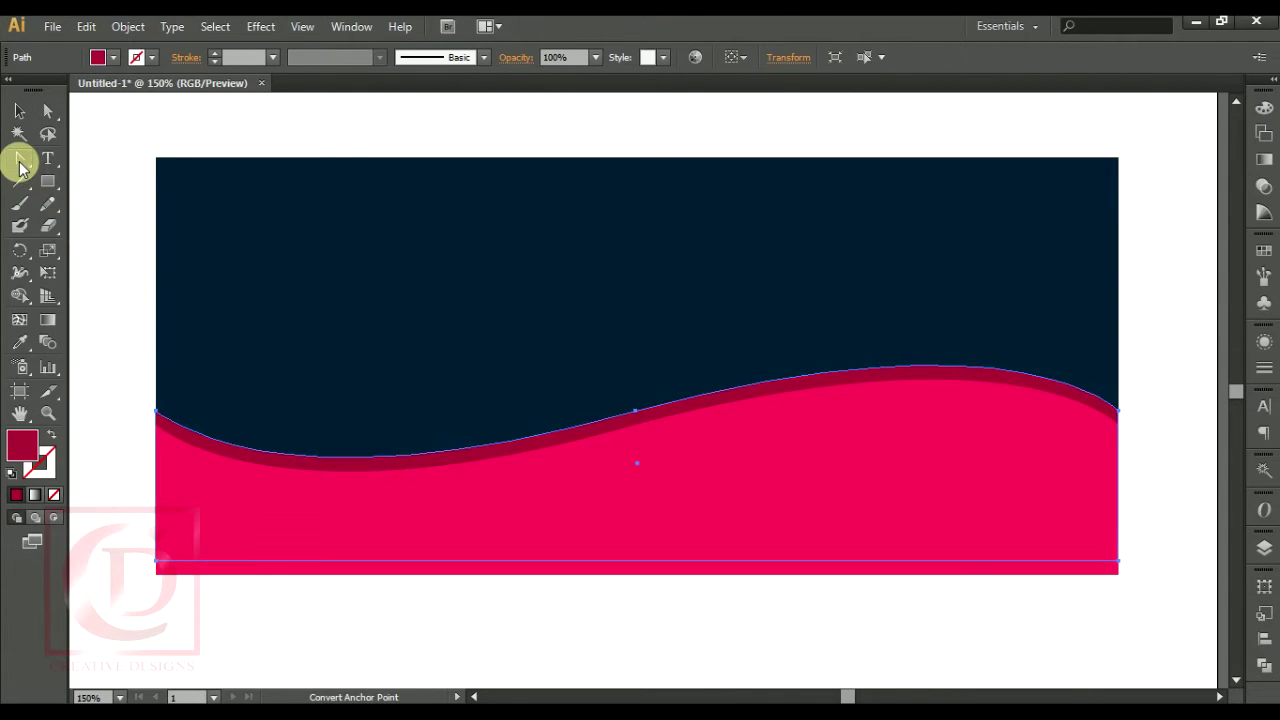
{"action": "left_click", "coordinate": [634, 426]}
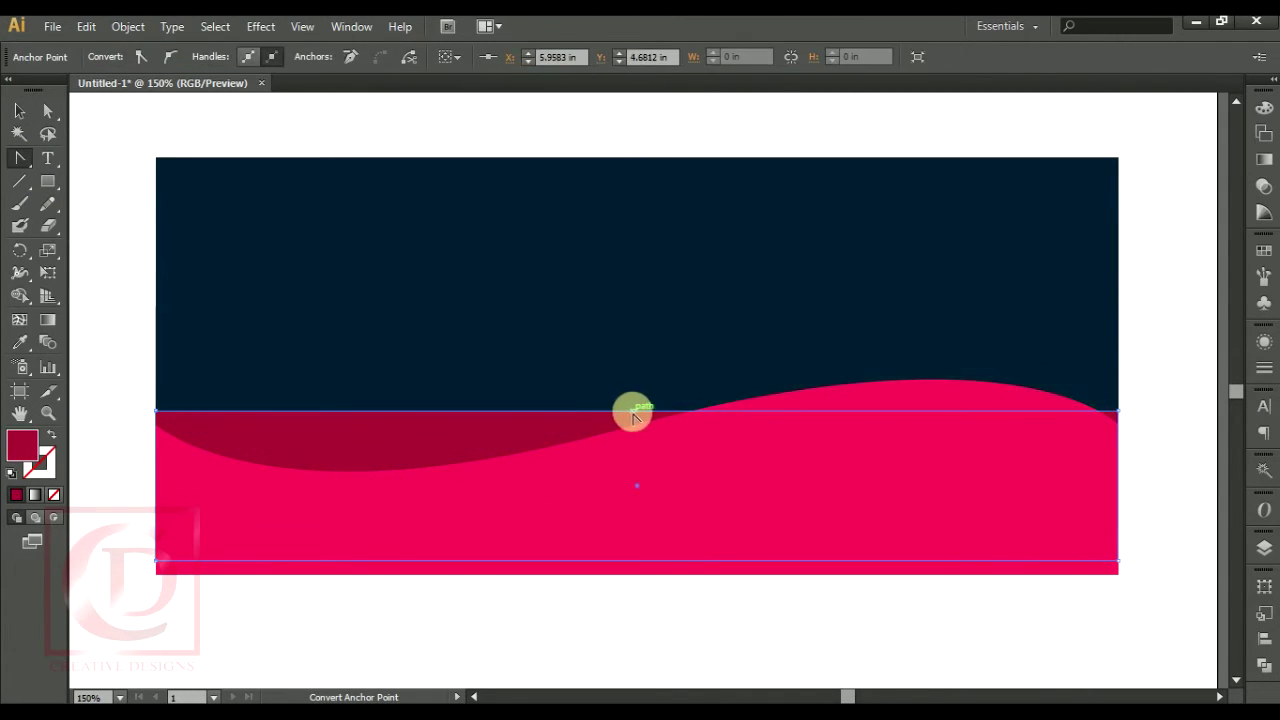
{"action": "left_click_drag", "start_coordinate": [634, 420], "coordinate": [539, 440]}
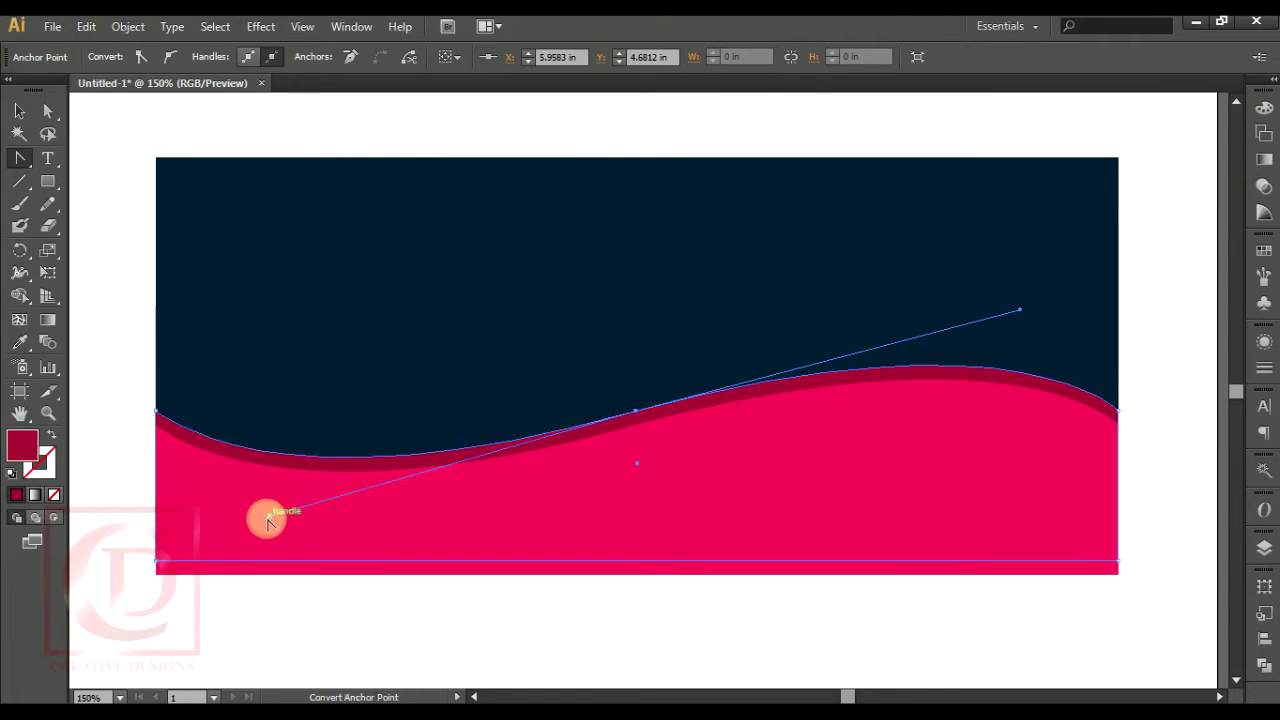
{"action": "left_click_drag", "start_coordinate": [267, 520], "coordinate": [279, 573]}
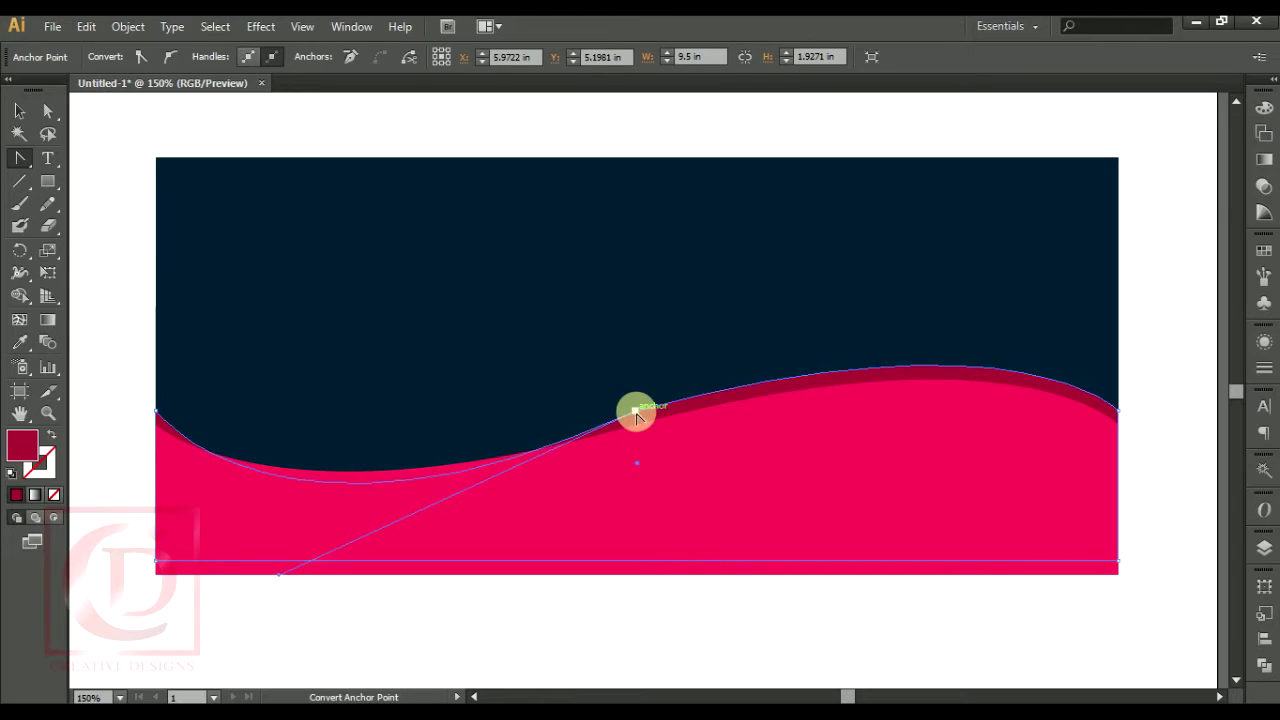
{"action": "left_click_drag", "start_coordinate": [636, 412], "coordinate": [1022, 316]}
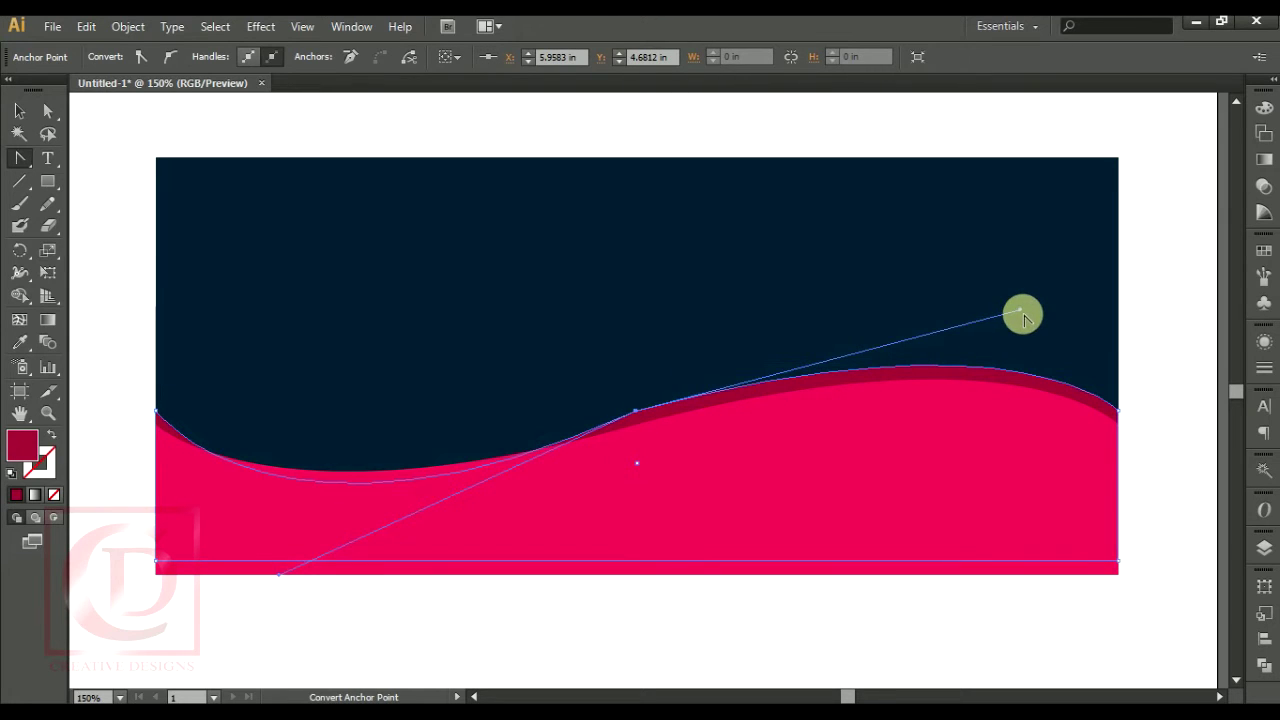
{"action": "left_click_drag", "start_coordinate": [1023, 308], "coordinate": [1025, 270]}
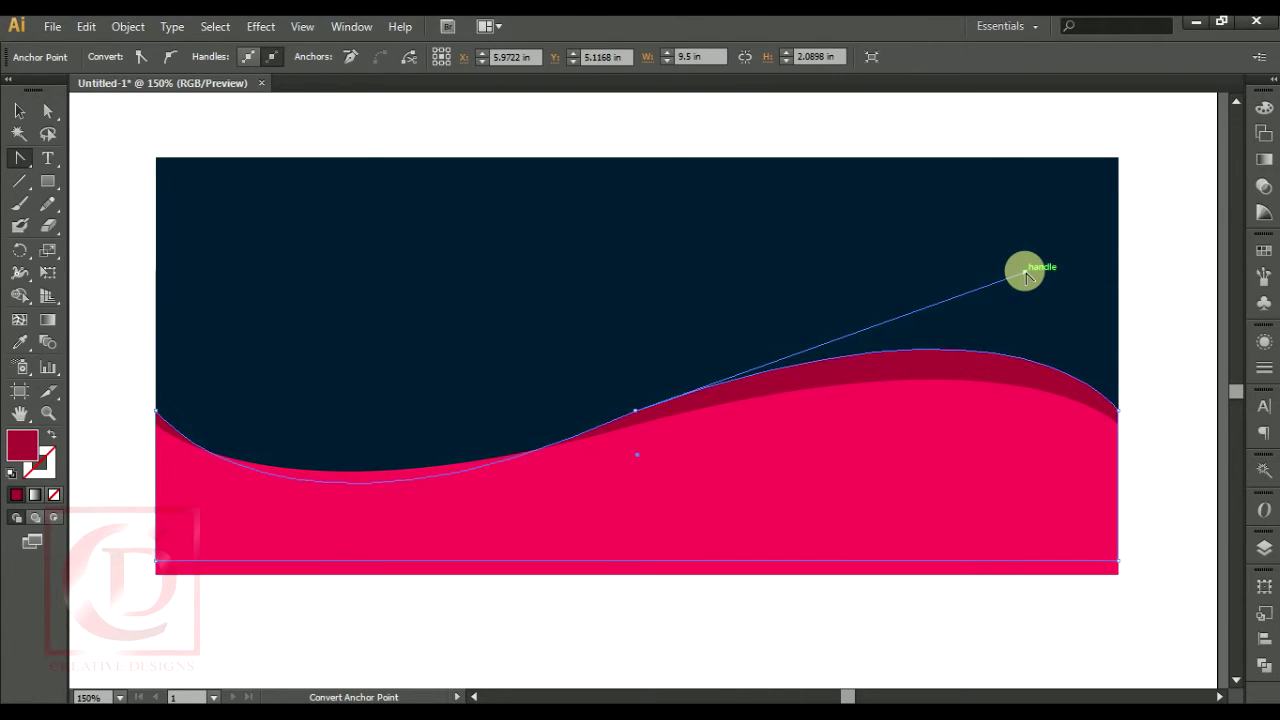
{"action": "left_click", "coordinate": [752, 522]}
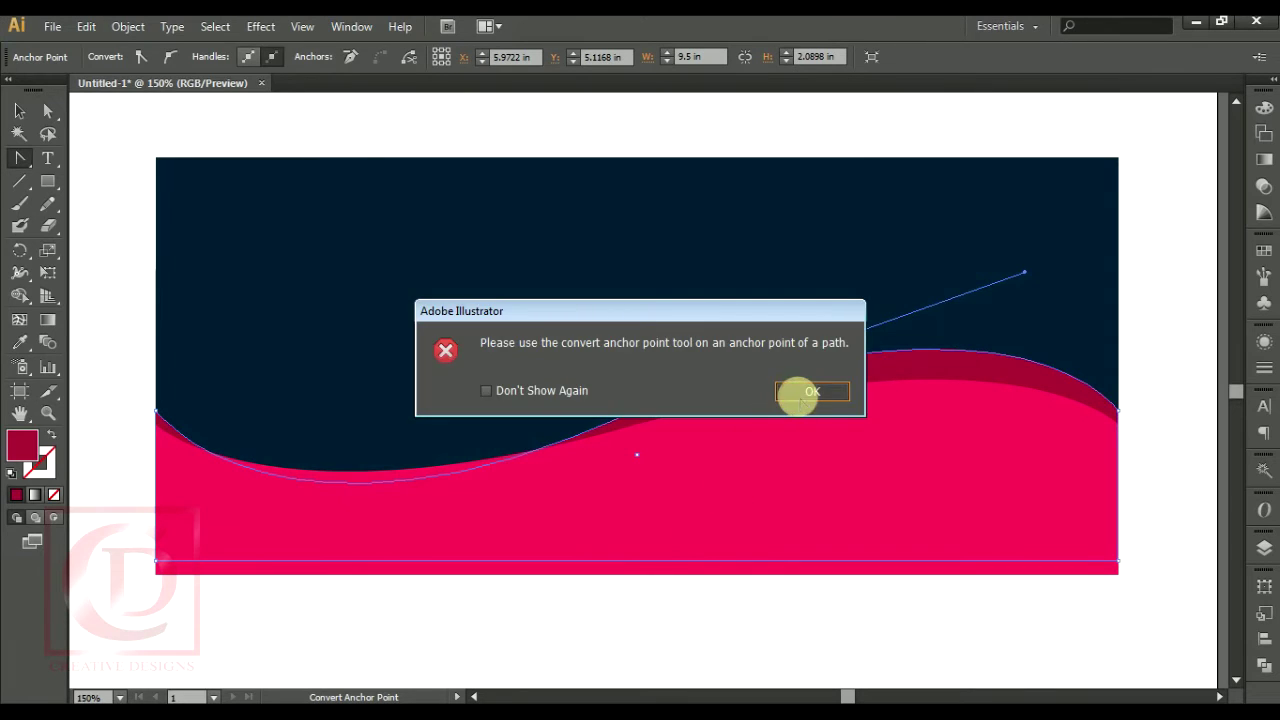
{"action": "left_click", "coordinate": [812, 391]}
{"action": "left_click", "coordinate": [20, 110]}
{"action": "left_click", "coordinate": [100, 145]}
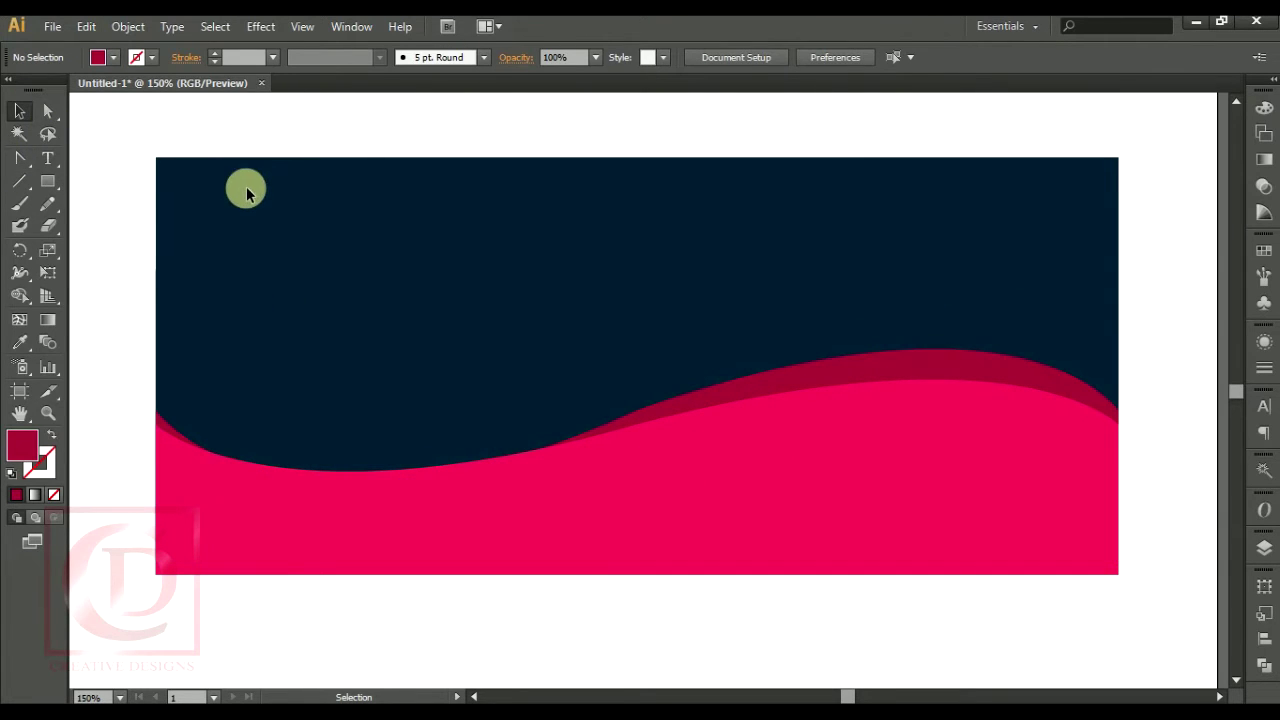
- Convert the pink wave's middle anchor into a smooth curve with long handles
{"action": "left_click", "coordinate": [667, 405]}
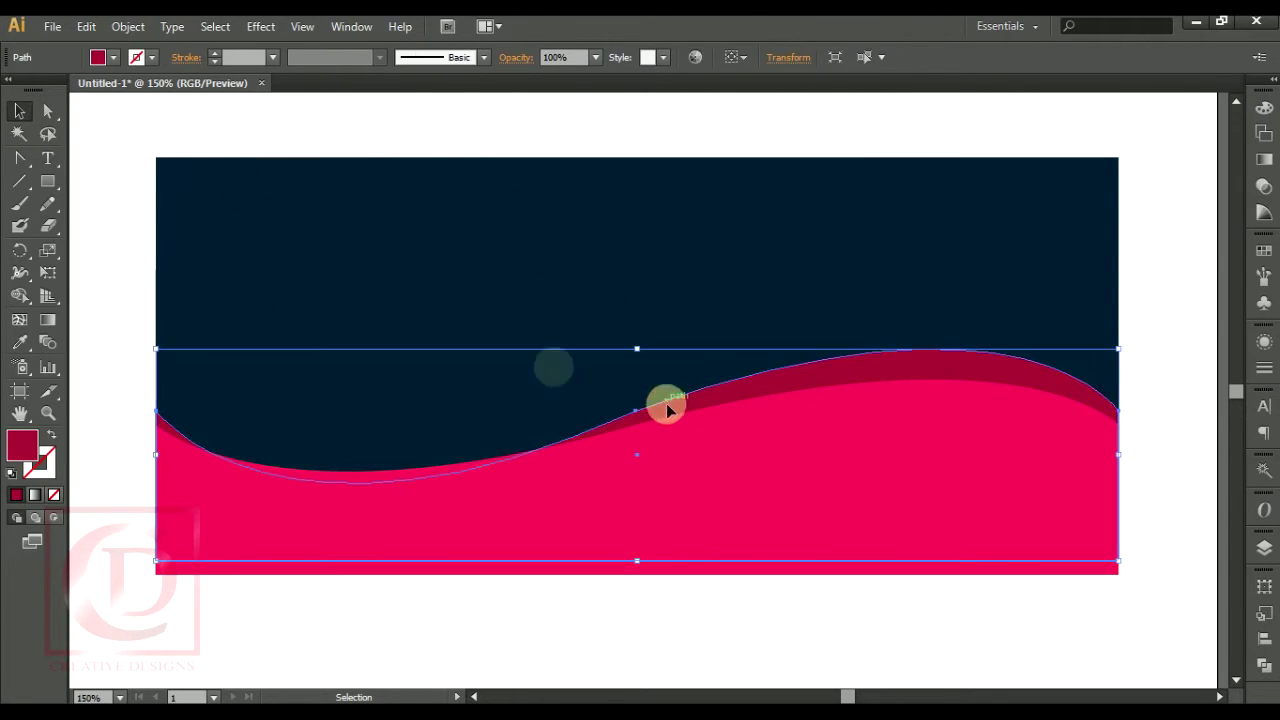
{"action": "left_click", "coordinate": [20, 160]}
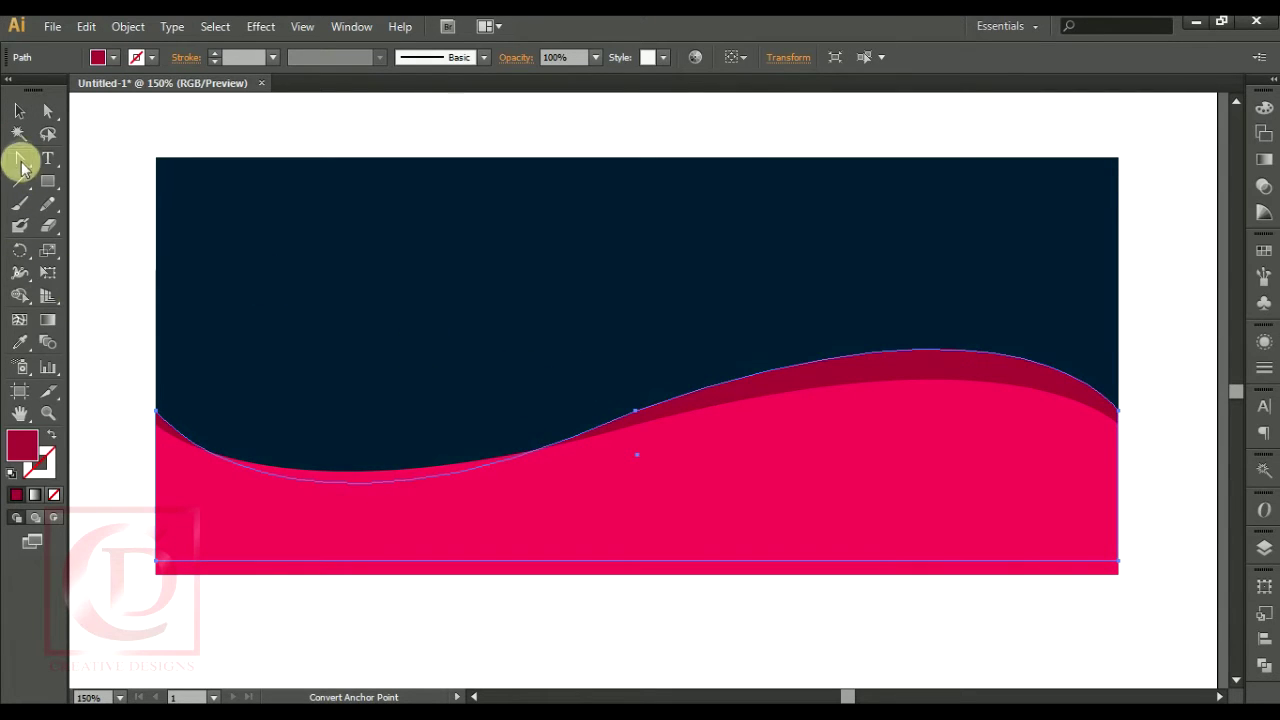
{"action": "left_click", "coordinate": [636, 410]}
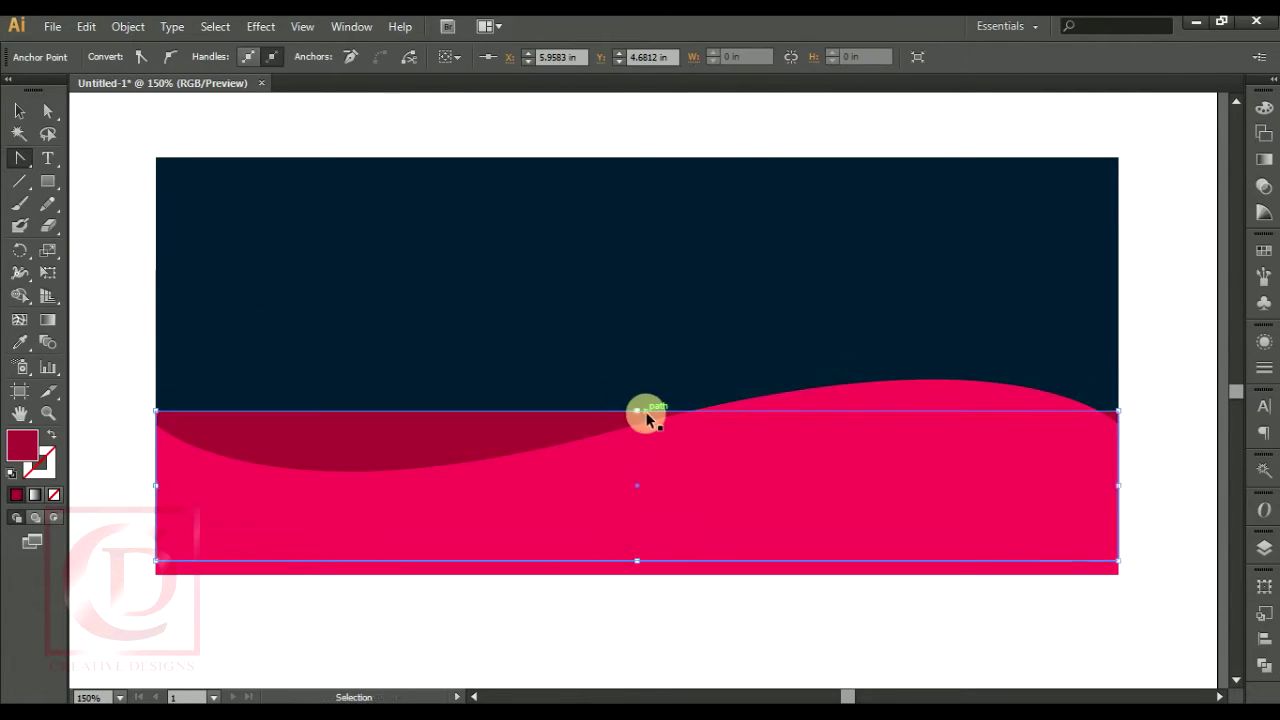
{"action": "mouse_move", "coordinate": [646, 413]}
{"action": "left_mouse_down"}
{"action": "mouse_move", "coordinate": [1030, 276]}
{"action": "mouse_move", "coordinate": [1027, 247]}
{"action": "left_mouse_up"}
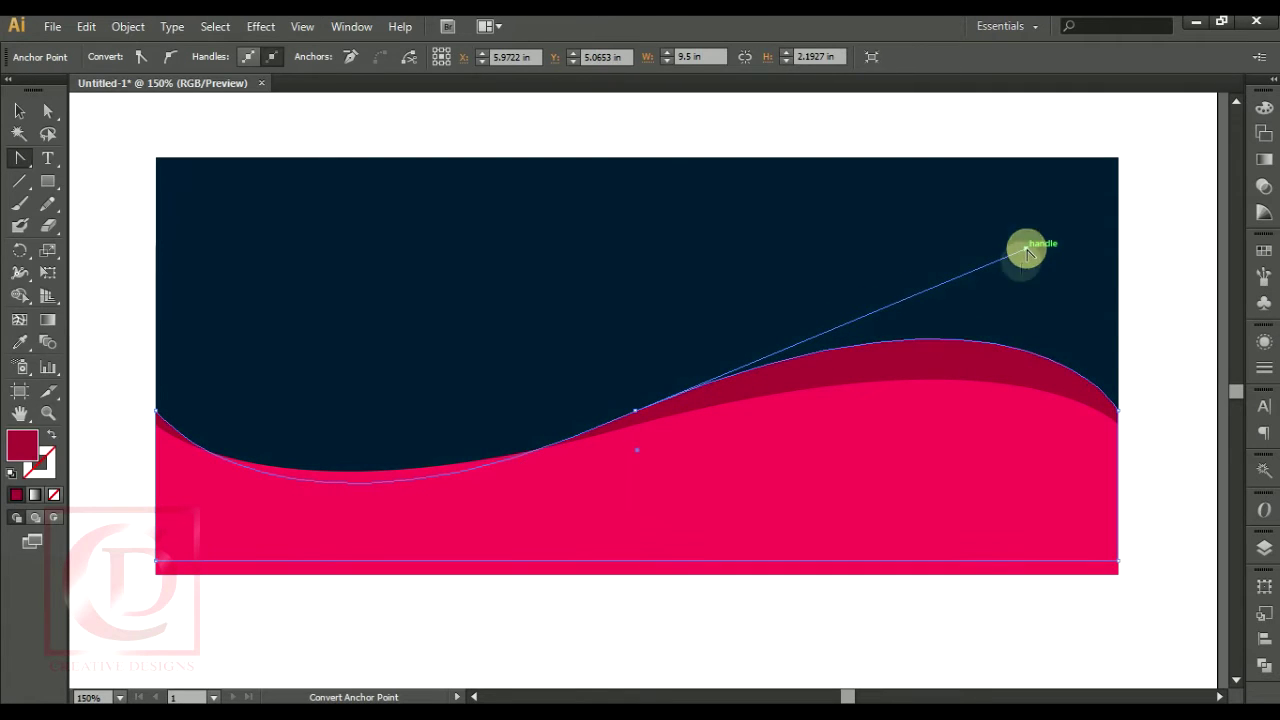
{"action": "left_click", "coordinate": [1191, 390]}
{"action": "left_click", "coordinate": [793, 392]}
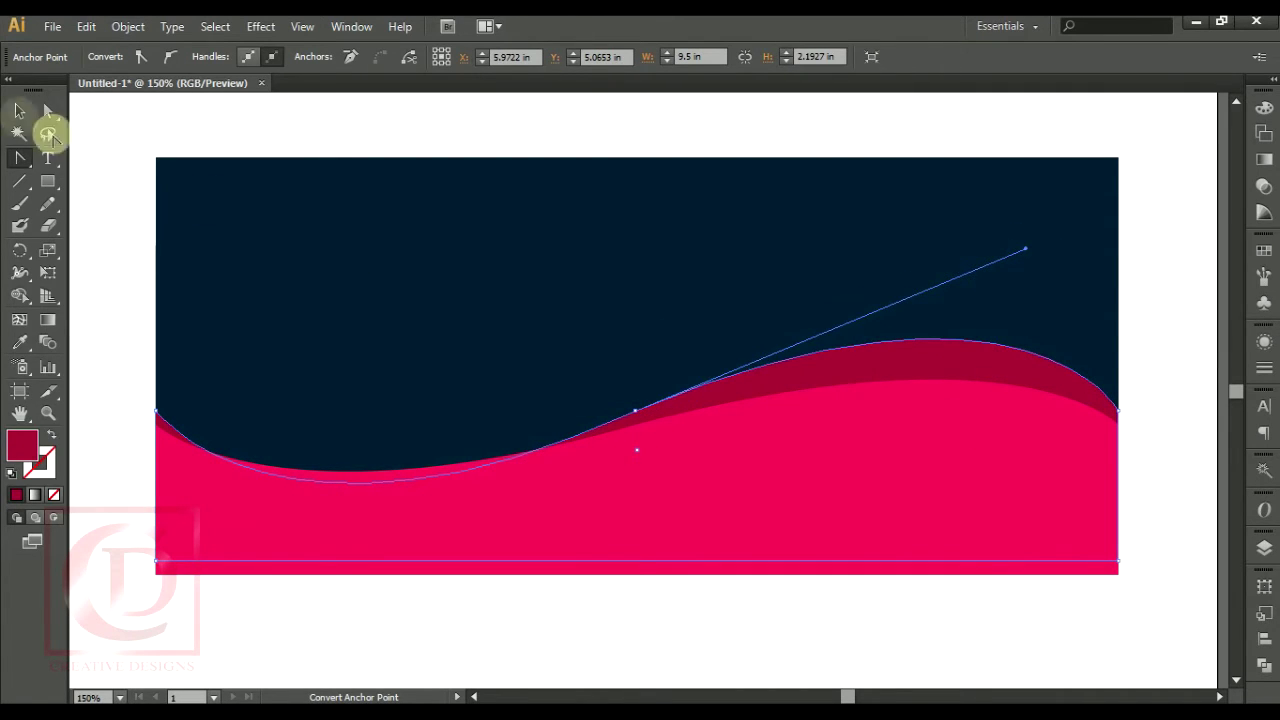
{"action": "left_click", "coordinate": [20, 110]}
{"action": "left_click", "coordinate": [146, 163]}
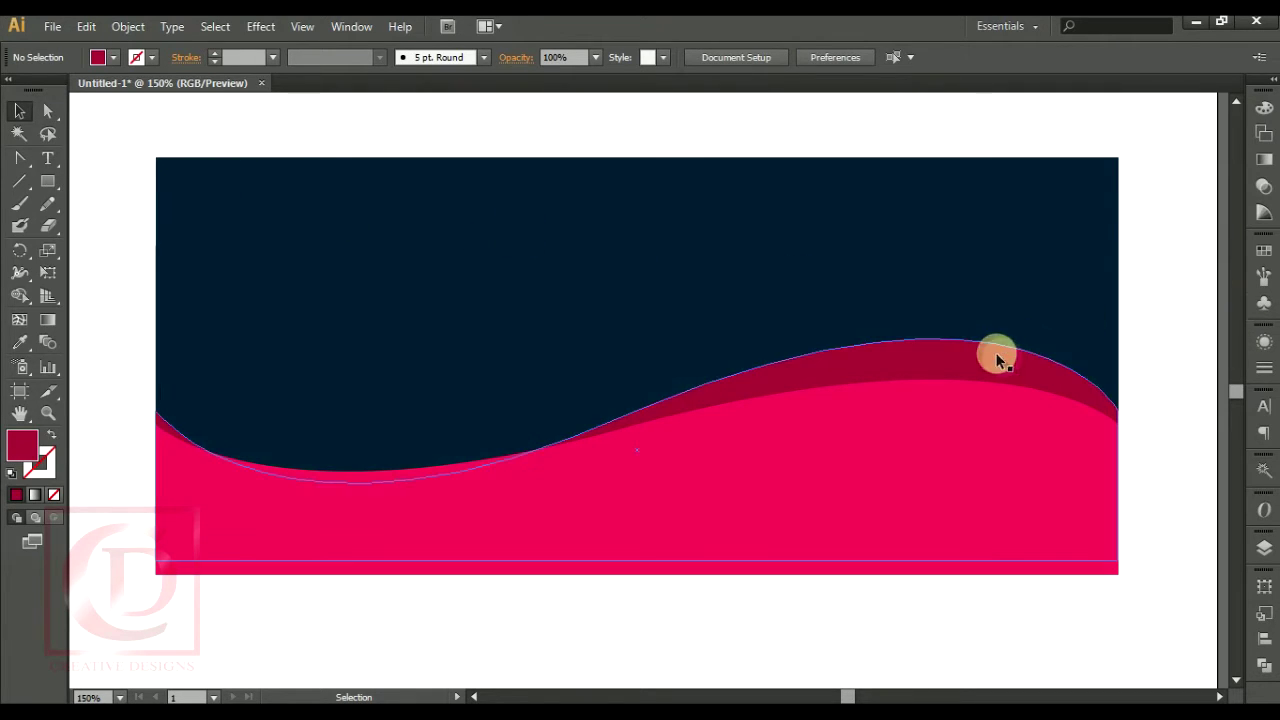
- Select the pink wave and copy it via the Edit menu
{"action": "left_click", "coordinate": [869, 371]}
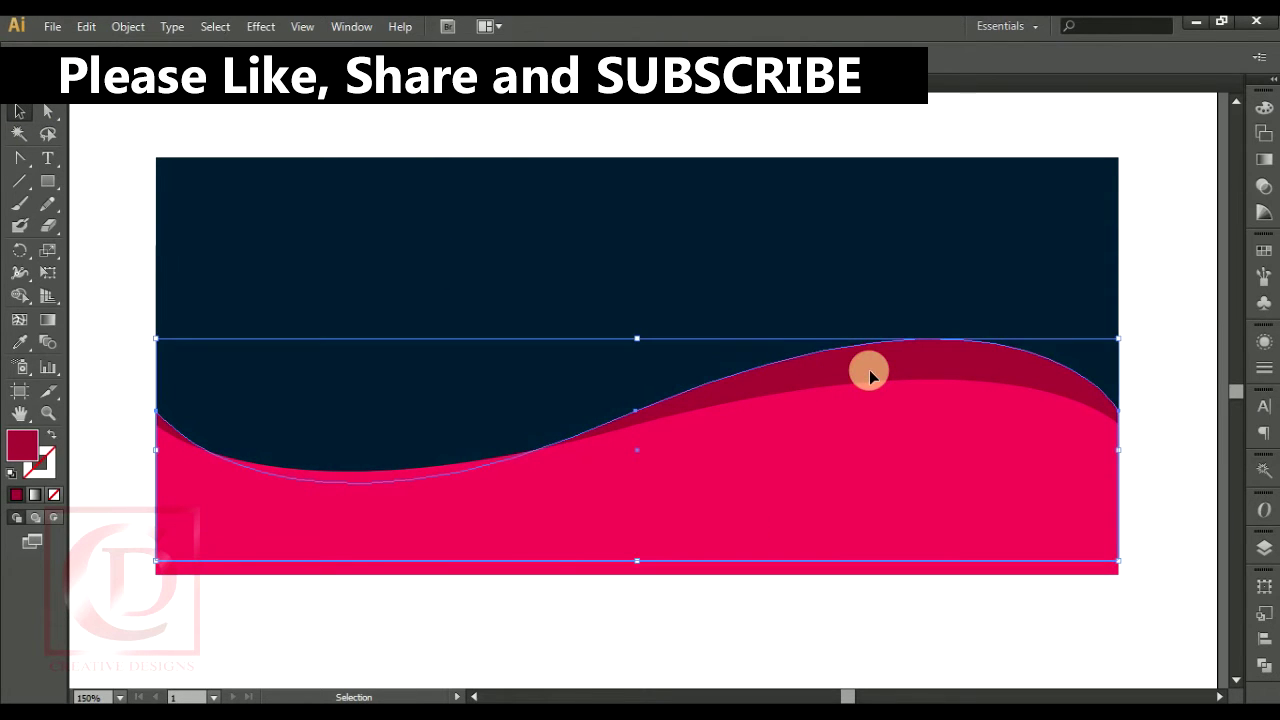
{"action": "key", "text": "a"}
{"action": "key", "text": "v"}
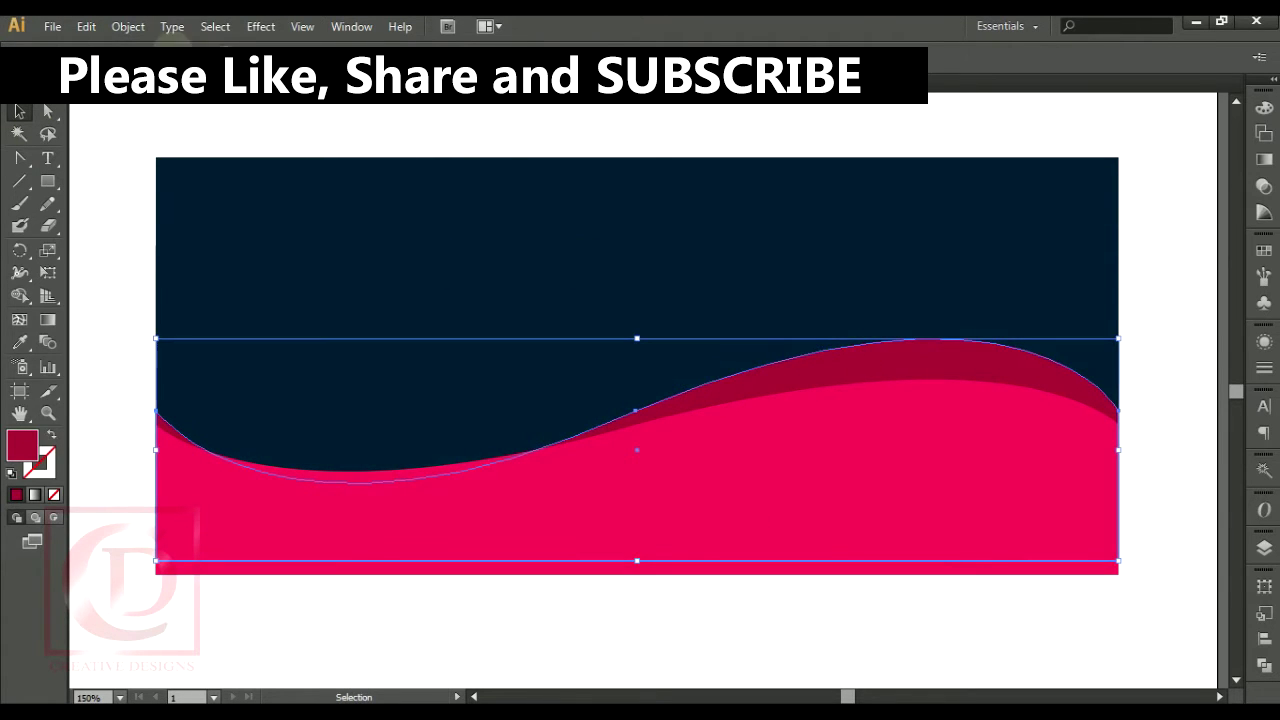
{"action": "left_click", "coordinate": [86, 26]}
{"action": "left_click", "coordinate": [158, 125]}
- Paste the copied wave in front of the original
{"action": "left_click", "coordinate": [86, 26]}
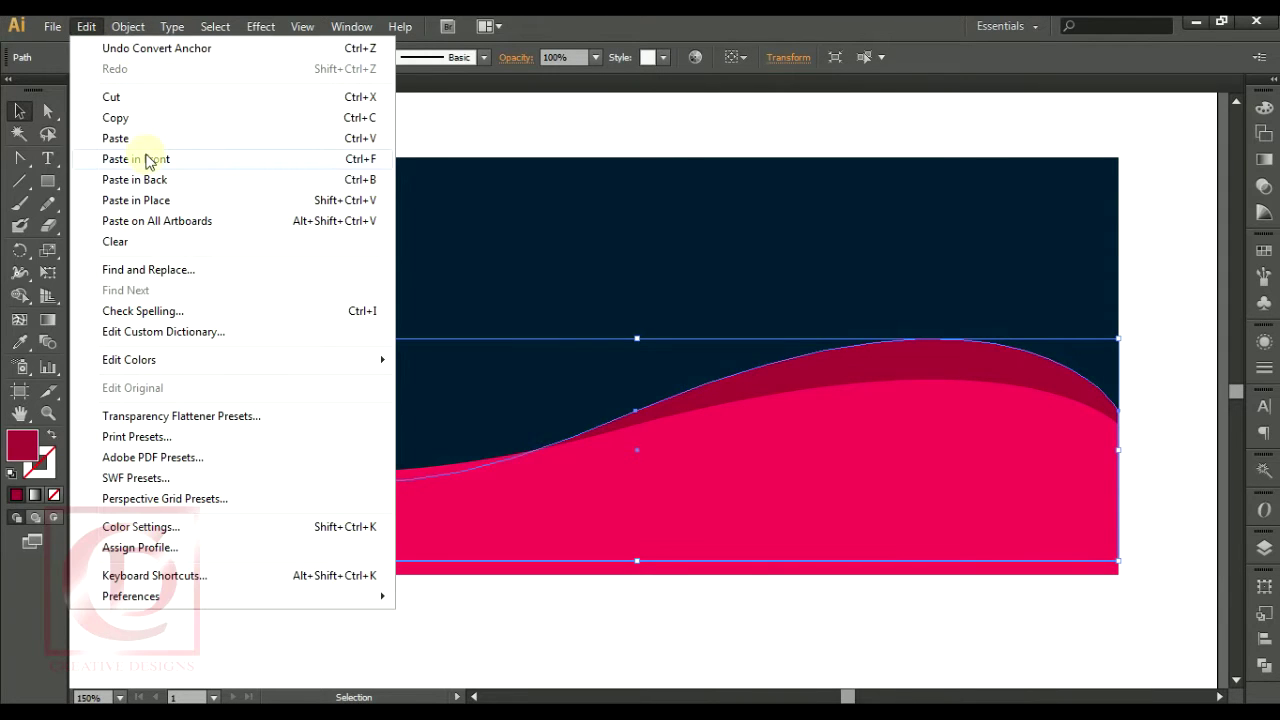
{"action": "left_click", "coordinate": [163, 159]}
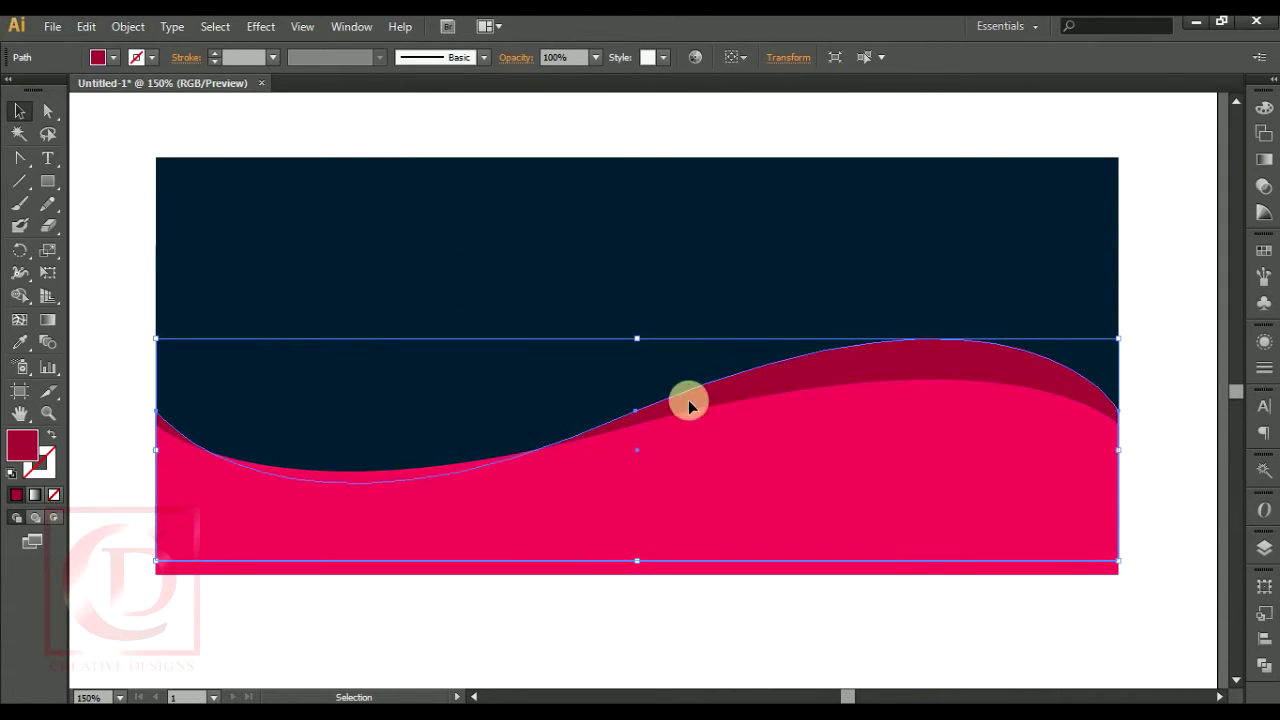
{"action": "left_click_drag", "start_coordinate": [814, 337], "coordinate": [794, 462]}
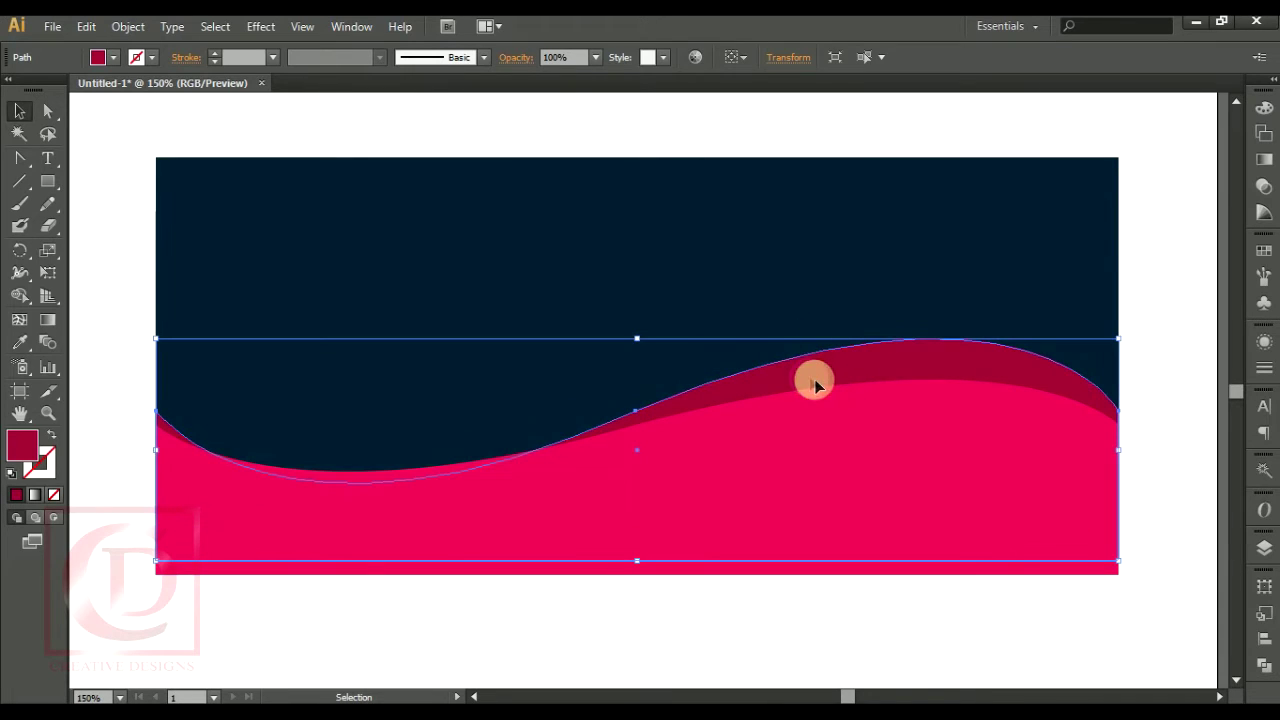
{"action": "left_click_drag", "start_coordinate": [831, 371], "coordinate": [840, 447]}
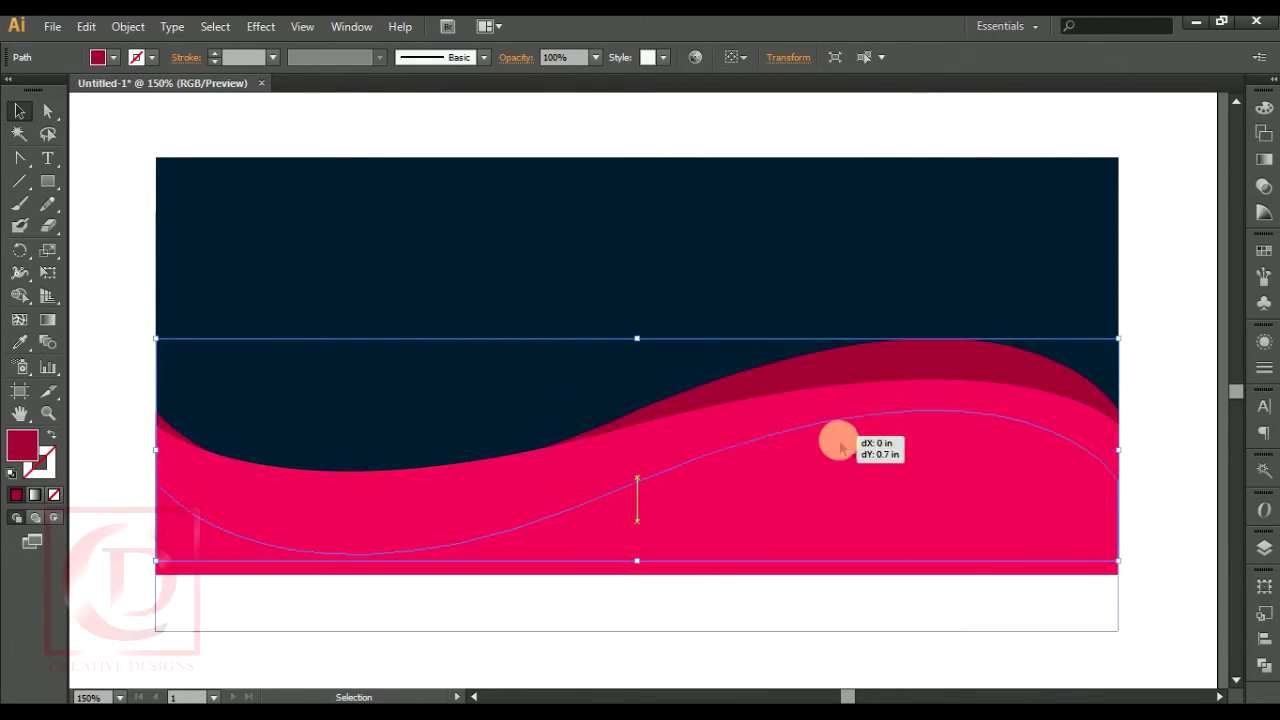
{"action": "key", "text": "ctrl+z"}
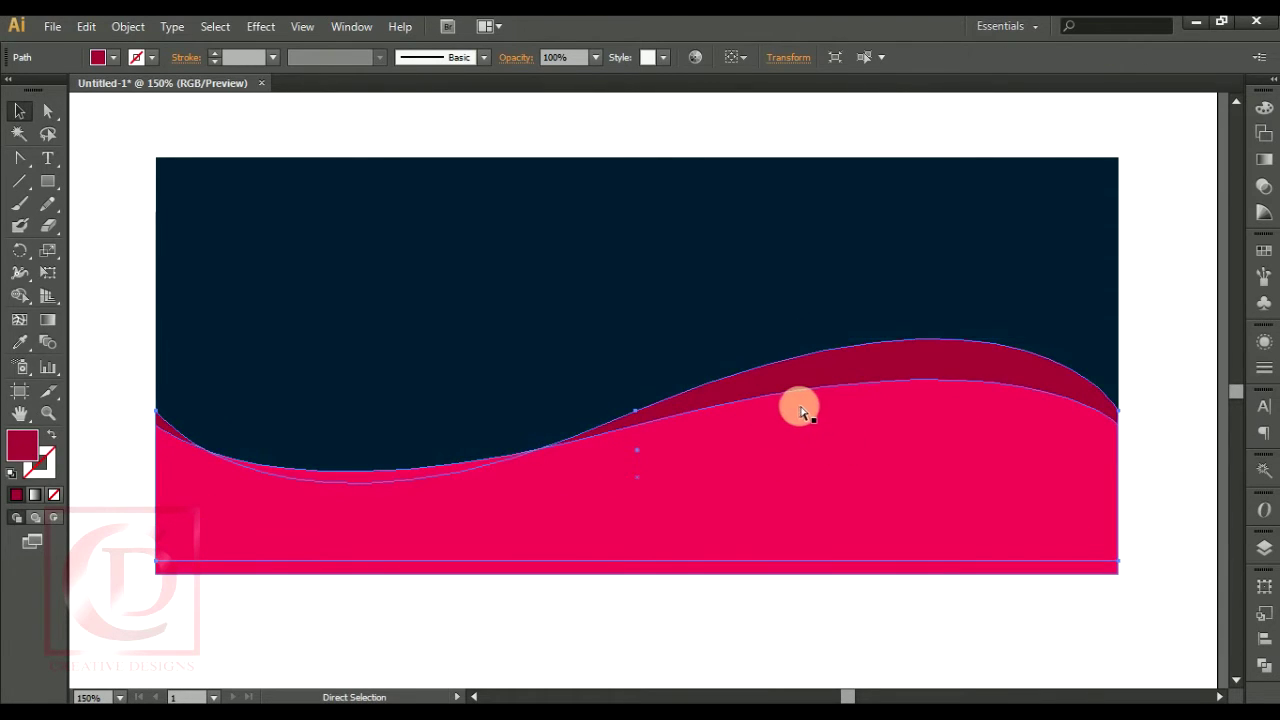
- Duplicate the dark red wave in front and offset it so a thin pink rim shows along its top
{"action": "left_click", "coordinate": [795, 388]}
{"action": "key", "text": "ctrl+v"}
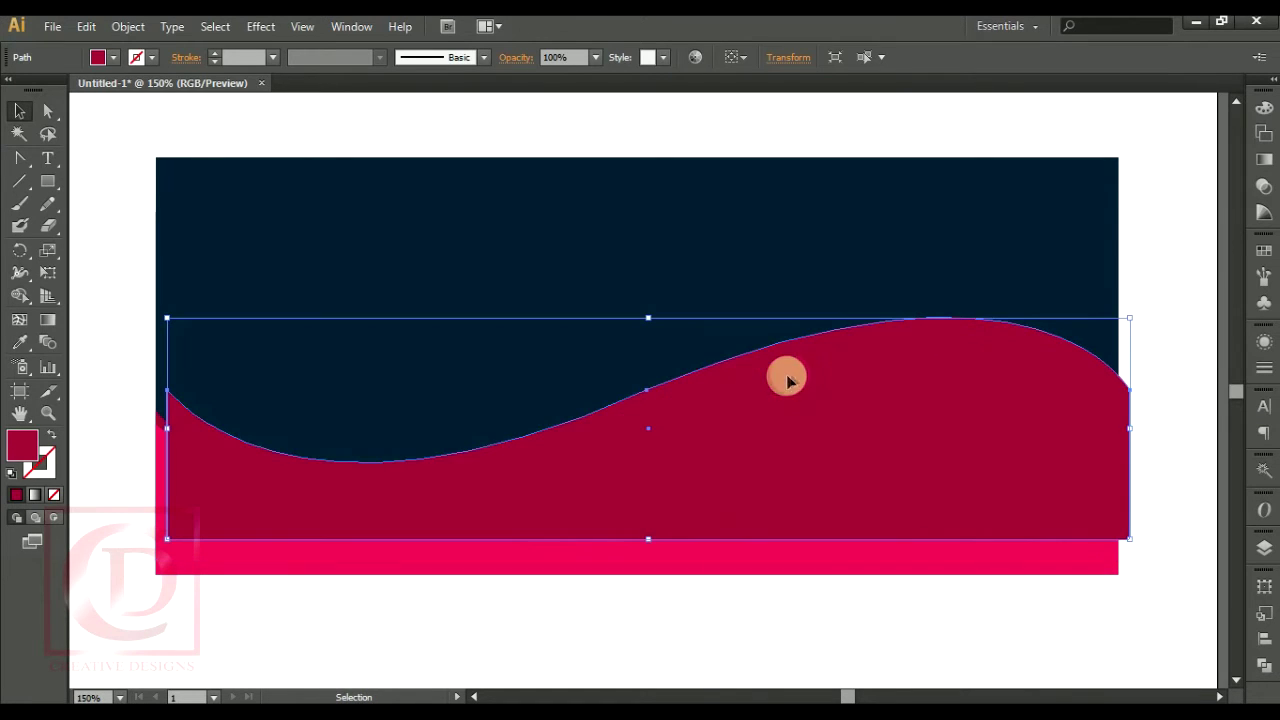
{"action": "left_click_drag", "start_coordinate": [840, 385], "coordinate": [840, 415]}
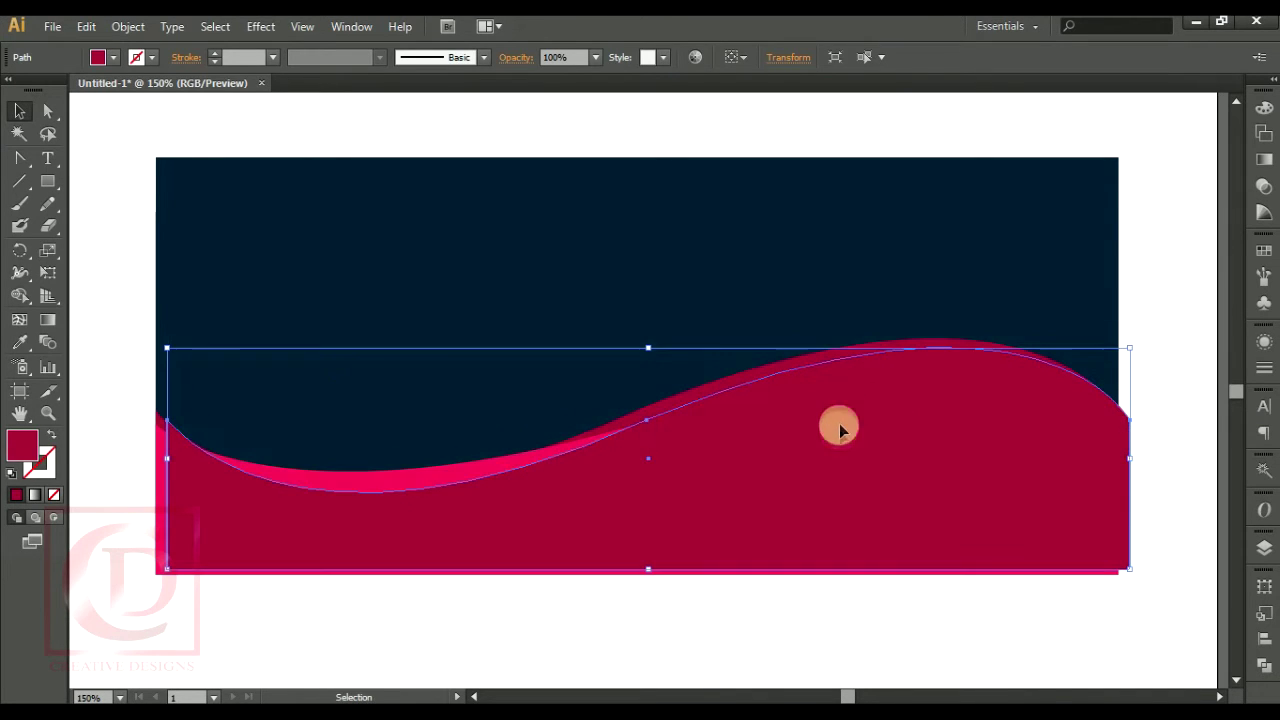
{"action": "left_click_drag", "start_coordinate": [660, 517], "coordinate": [662, 513]}
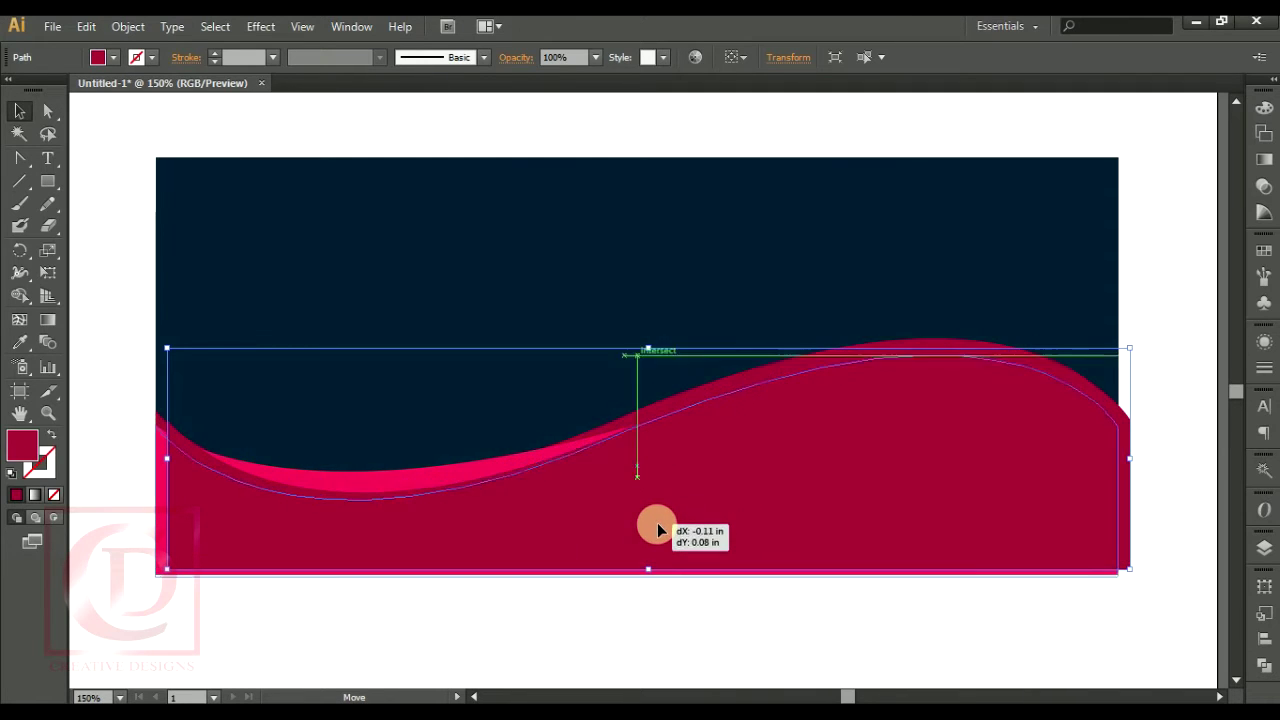
{"action": "left_click_drag", "start_coordinate": [662, 515], "coordinate": [653, 521]}
{"action": "left_click_drag", "start_coordinate": [1003, 516], "coordinate": [960, 479]}
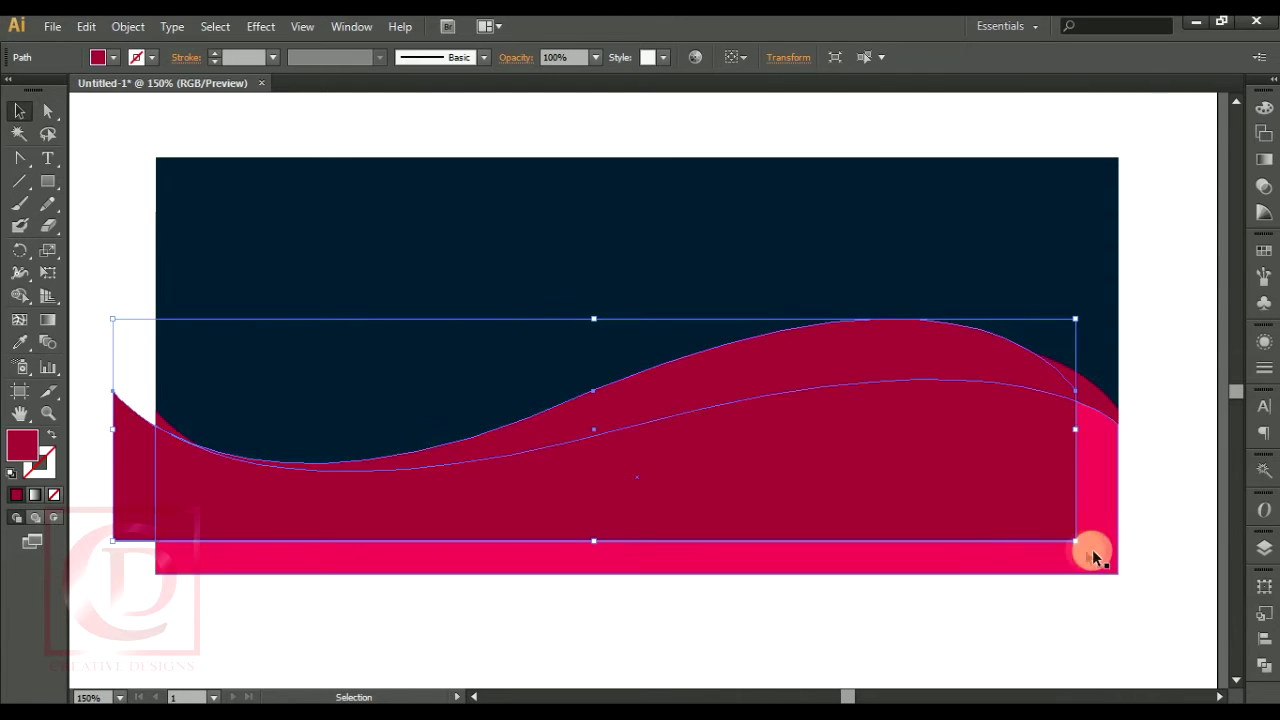
{"action": "left_click_drag", "start_coordinate": [596, 431], "coordinate": [637, 464]}
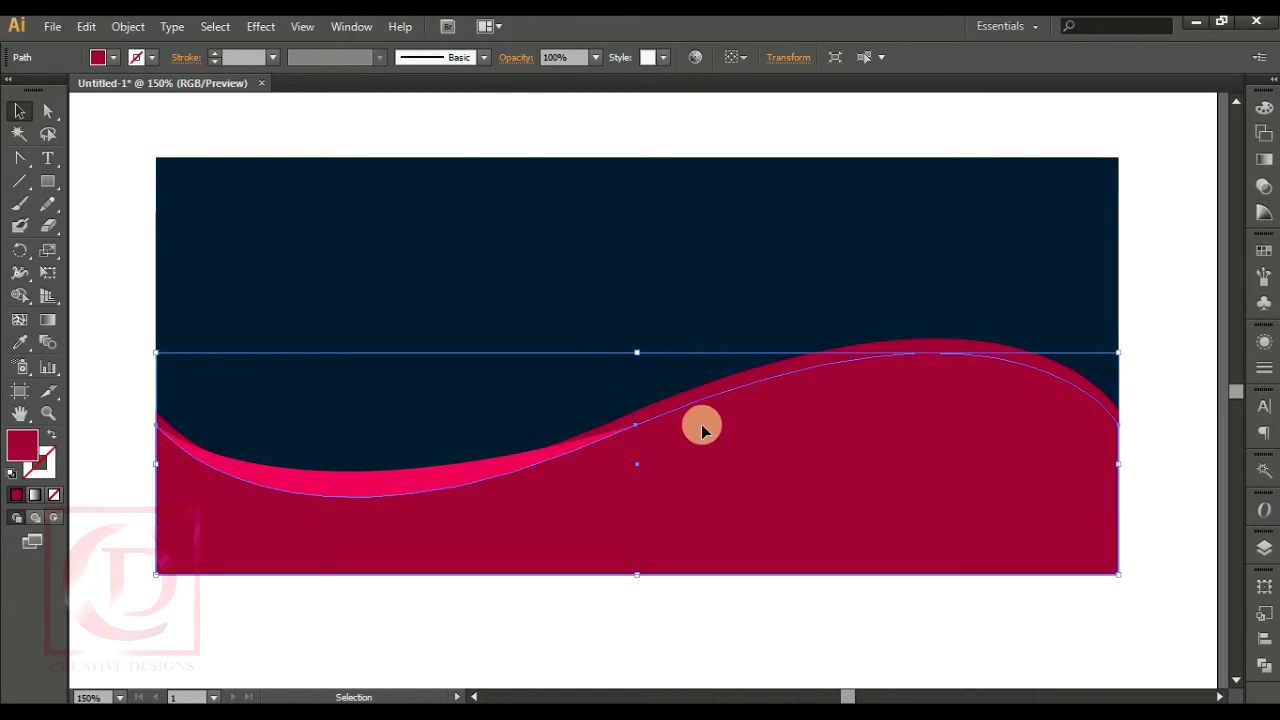
- Fill the duplicate wave with crimson 84022D and send it back behind the pink wave
{"action": "double_click", "coordinate": [24, 440]}
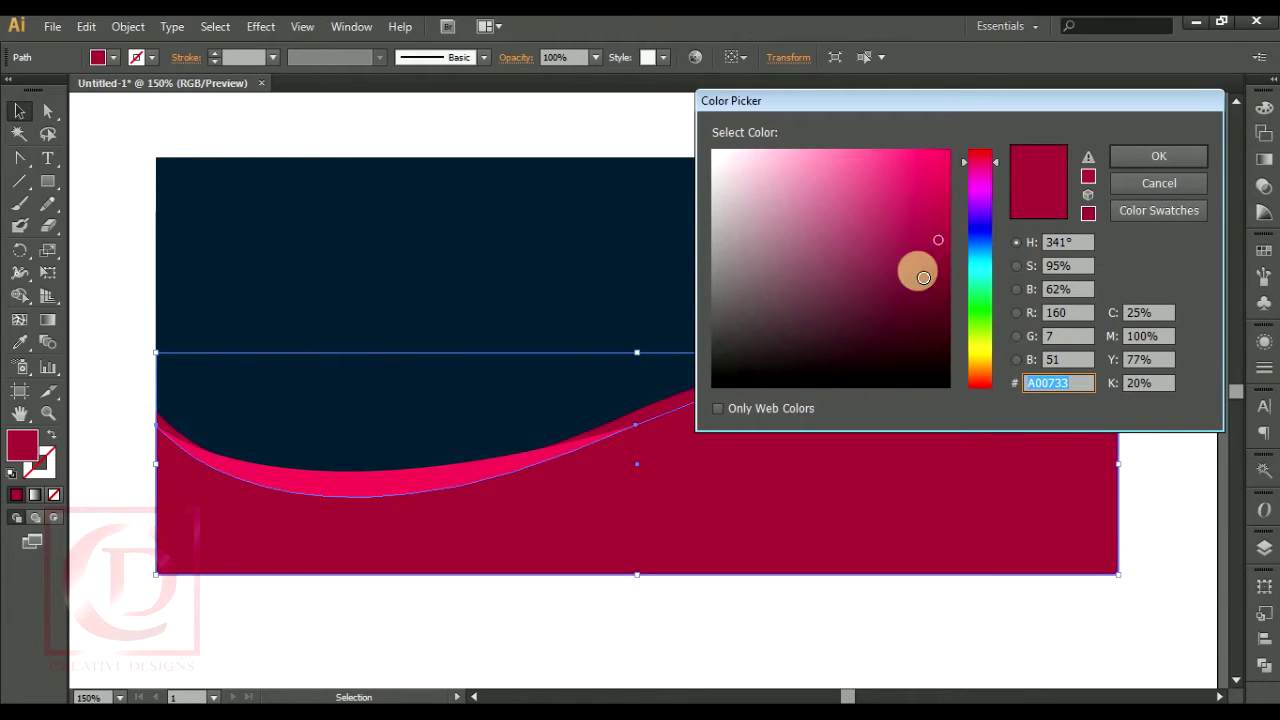
{"action": "left_click", "coordinate": [946, 265]}
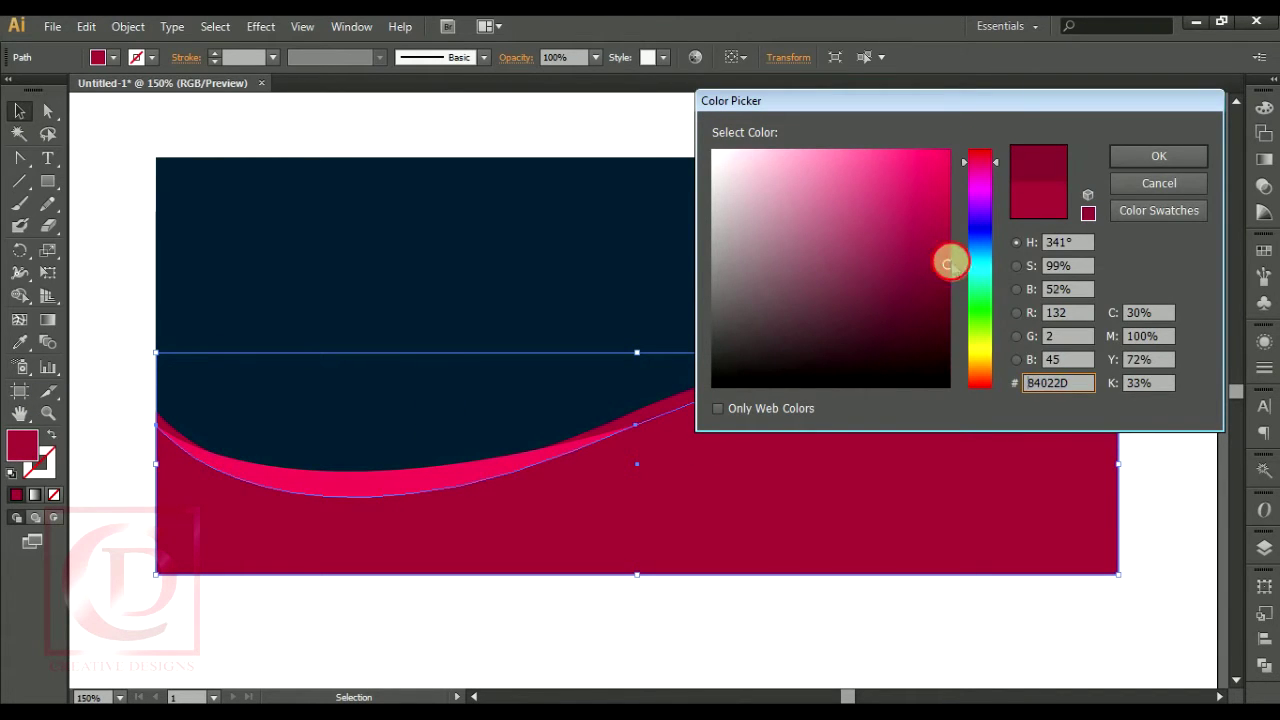
{"action": "left_click", "coordinate": [1125, 160]}
{"action": "key", "text": "a"}
{"action": "left_click", "coordinate": [836, 424]}
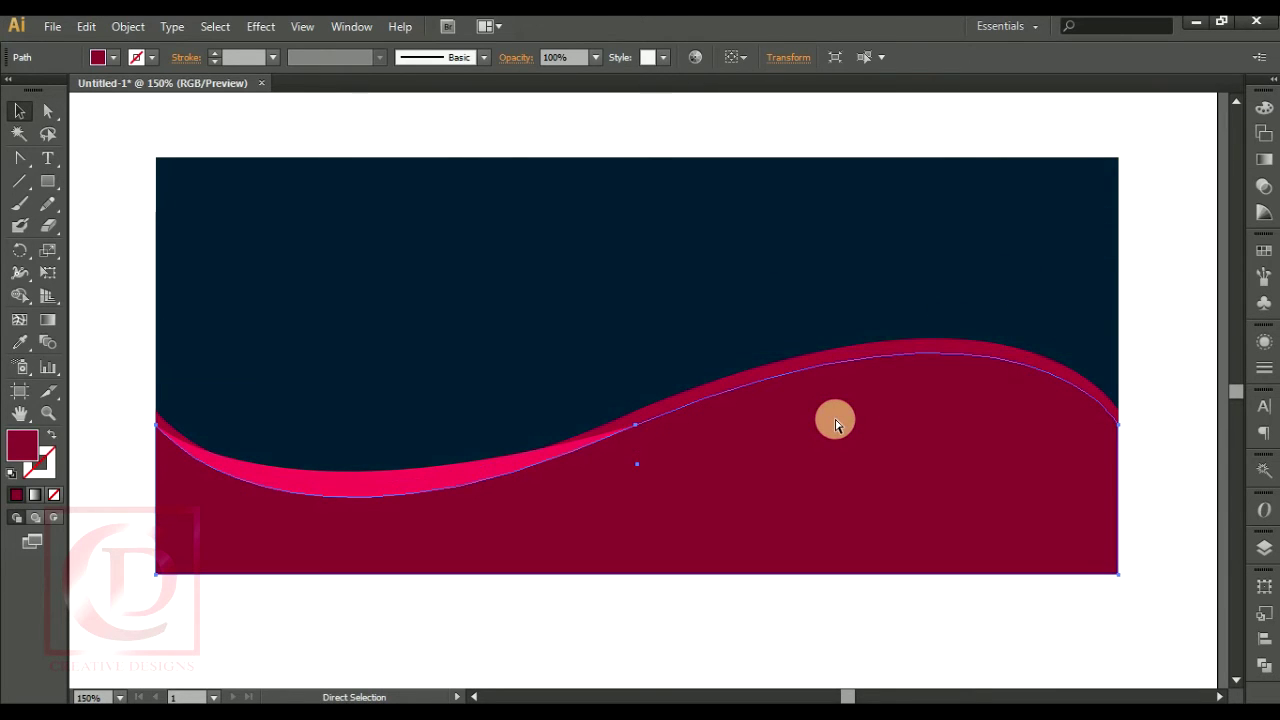
{"action": "key", "text": "ctrl+bracketleft"}
{"action": "key", "text": "v"}
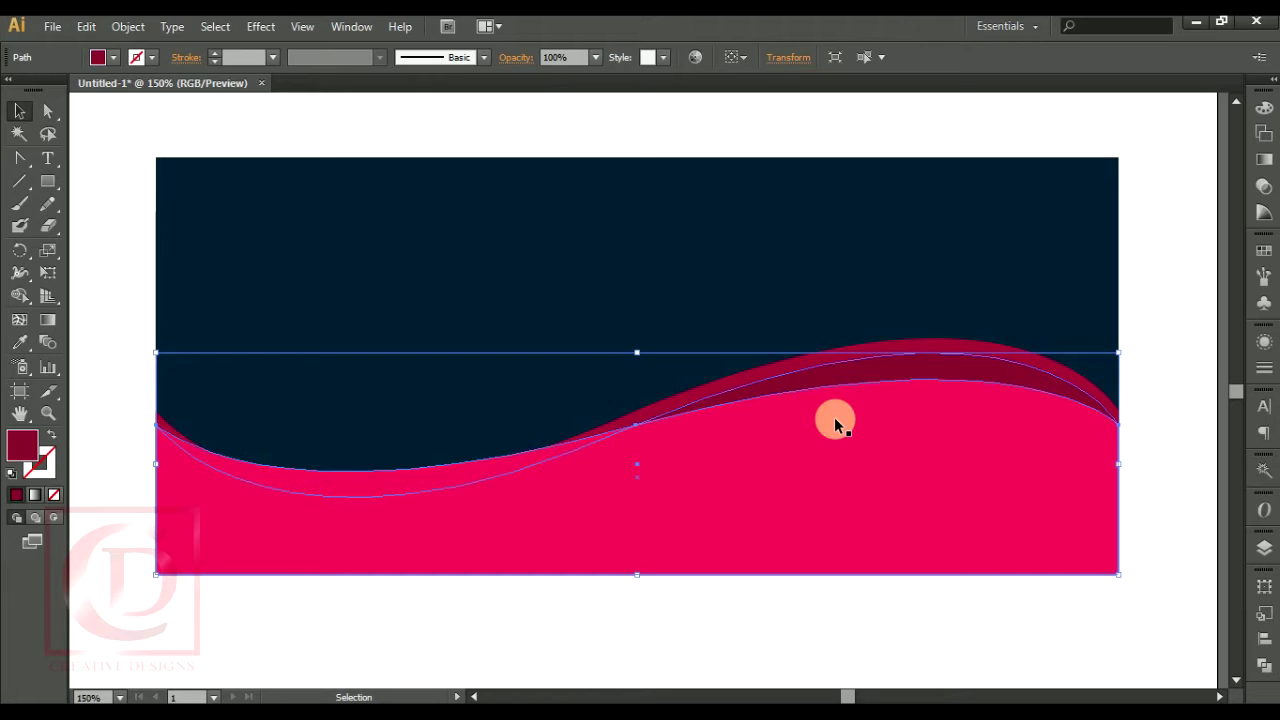
- In isolation mode, drag the dark red wave's bottom edge down to the envelope's lower edge
{"action": "left_click", "coordinate": [1138, 400]}
{"action": "left_click", "coordinate": [819, 363]}
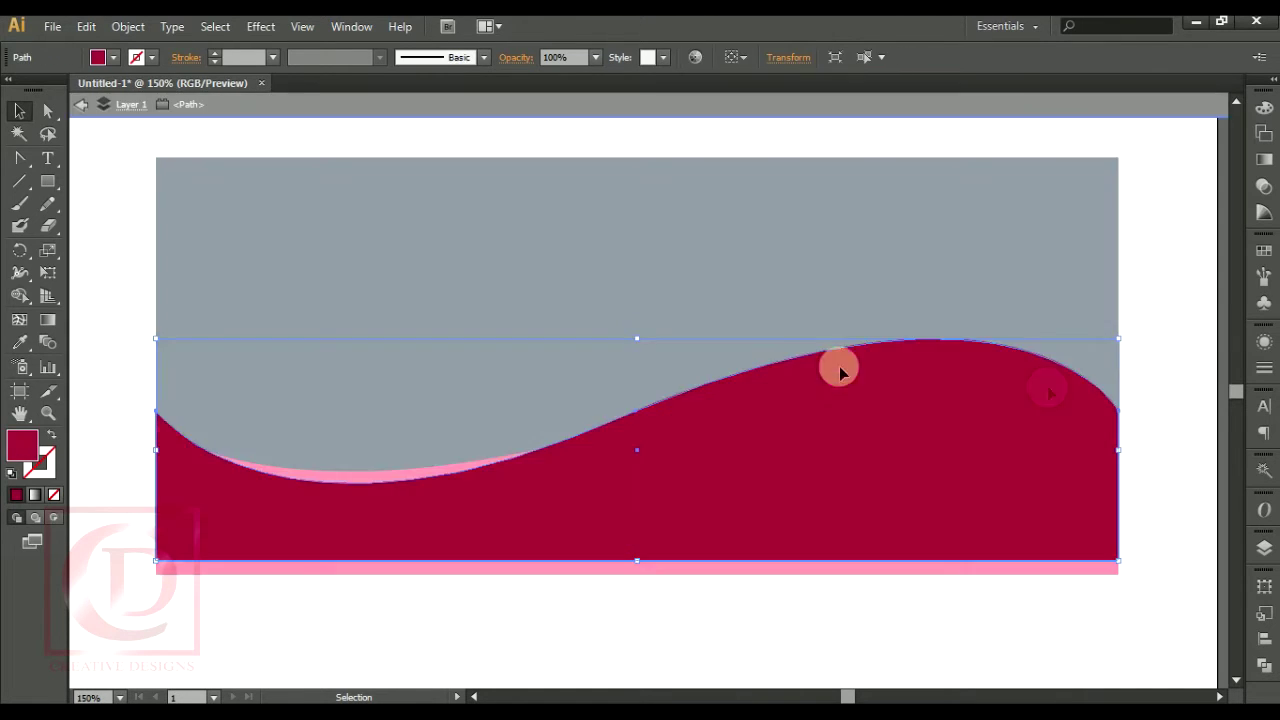
{"action": "left_click", "coordinate": [1157, 385]}
{"action": "double_click", "coordinate": [911, 358]}
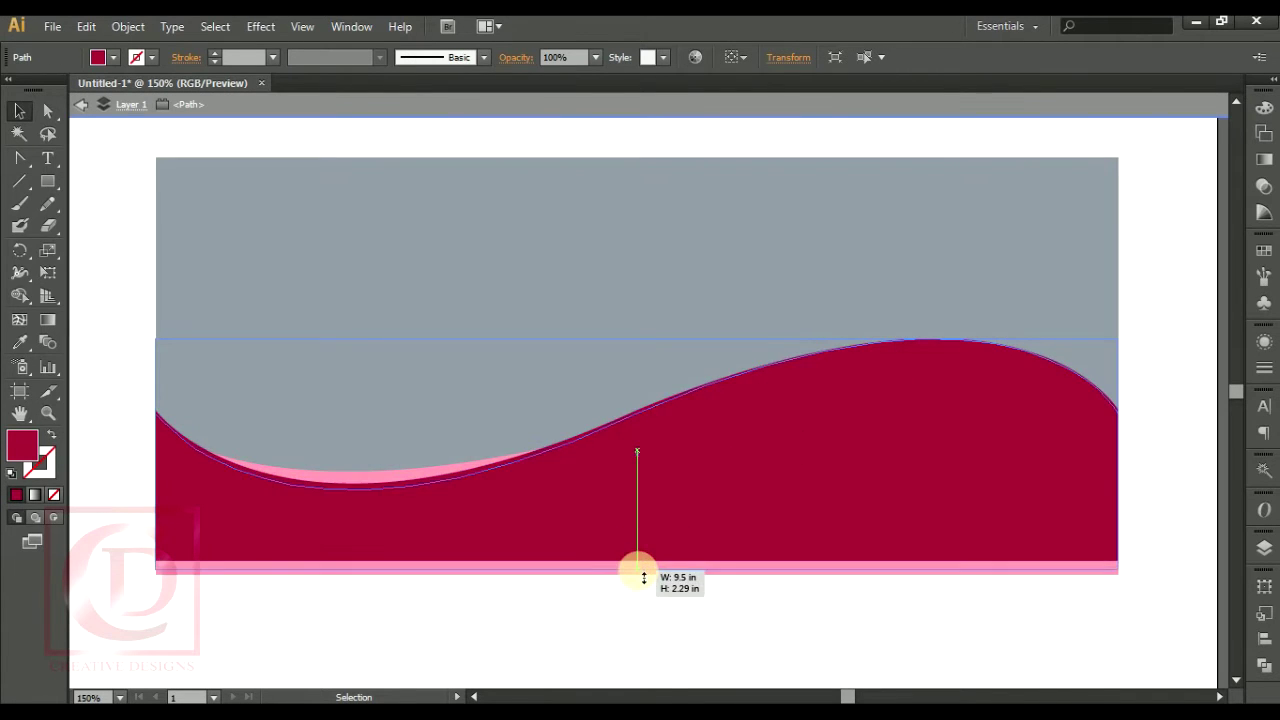
{"action": "left_click_drag", "start_coordinate": [645, 567], "coordinate": [640, 573]}
{"action": "left_click", "coordinate": [700, 595]}
{"action": "double_click", "coordinate": [1141, 453]}
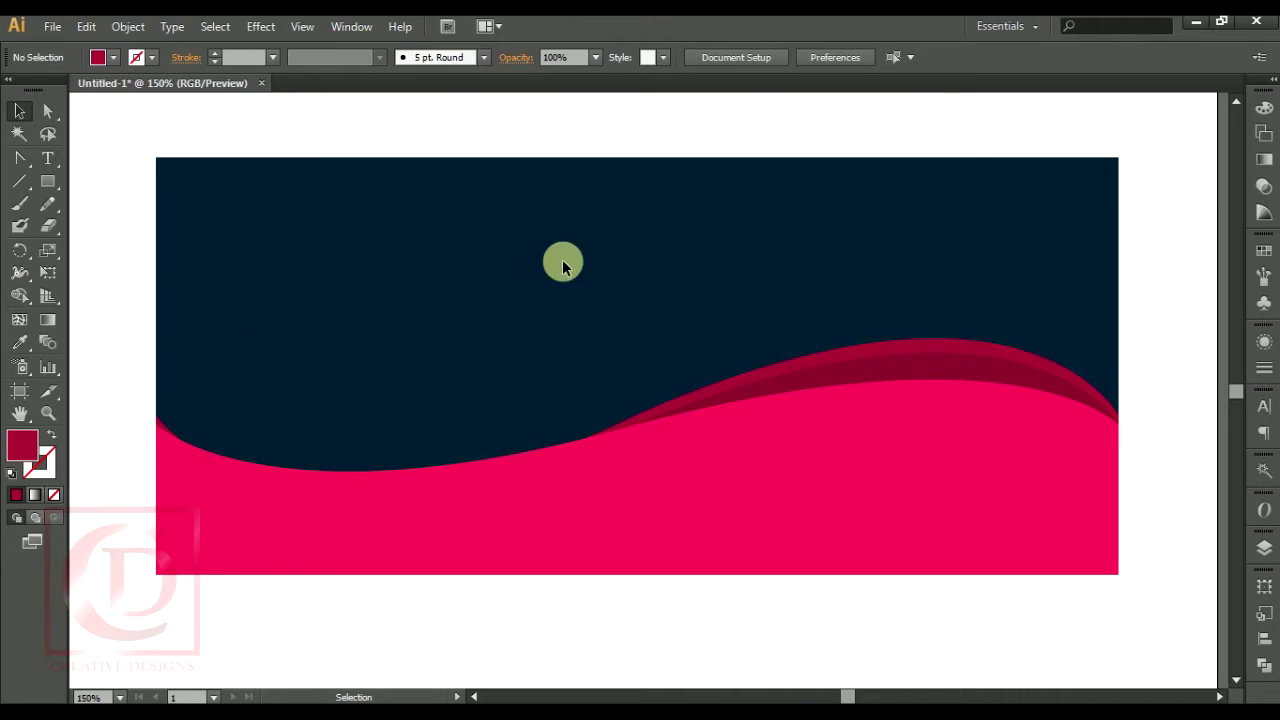
{"action": "left_click", "coordinate": [889, 407]}
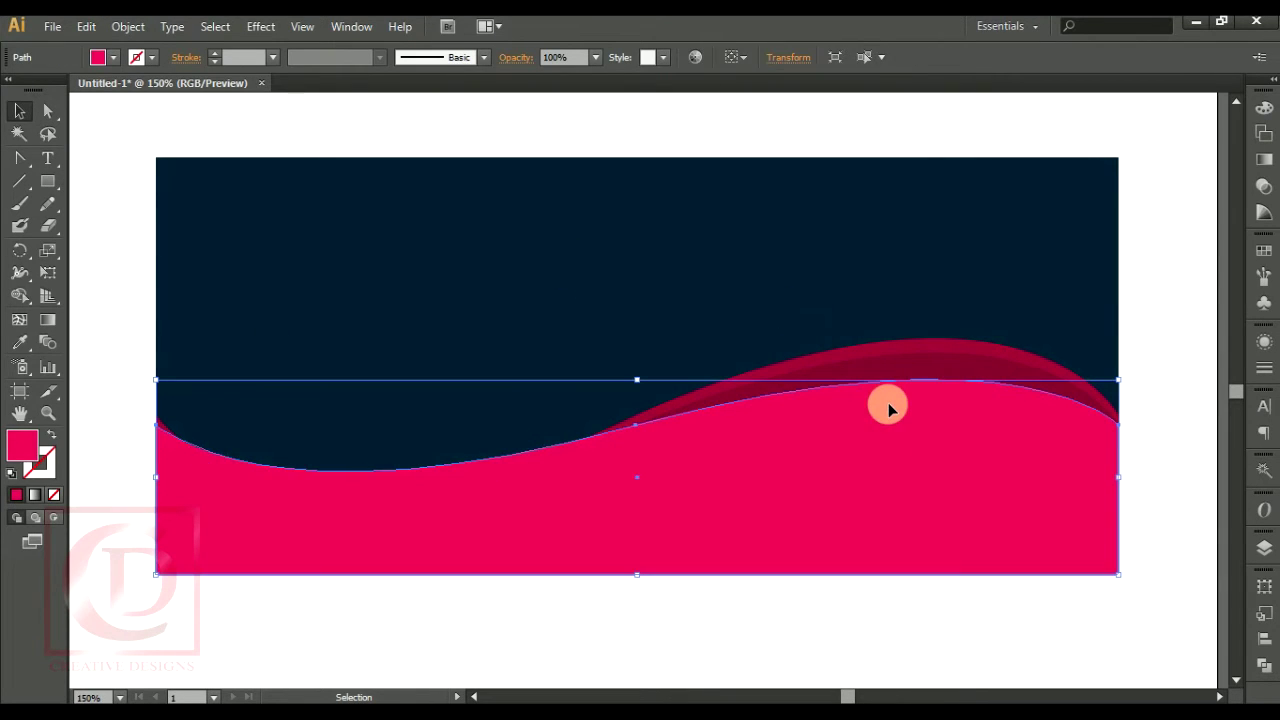
{"action": "left_click", "coordinate": [253, 30]}
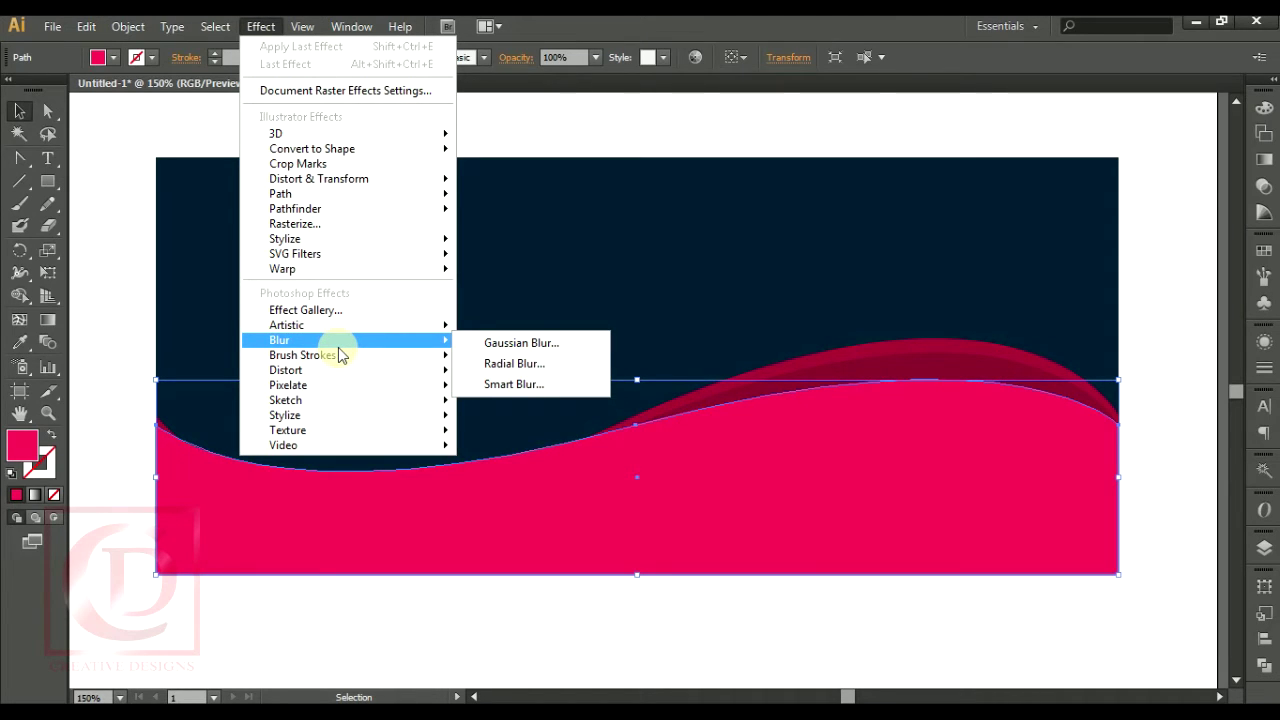
{"action": "mouse_move", "coordinate": [300, 325]}
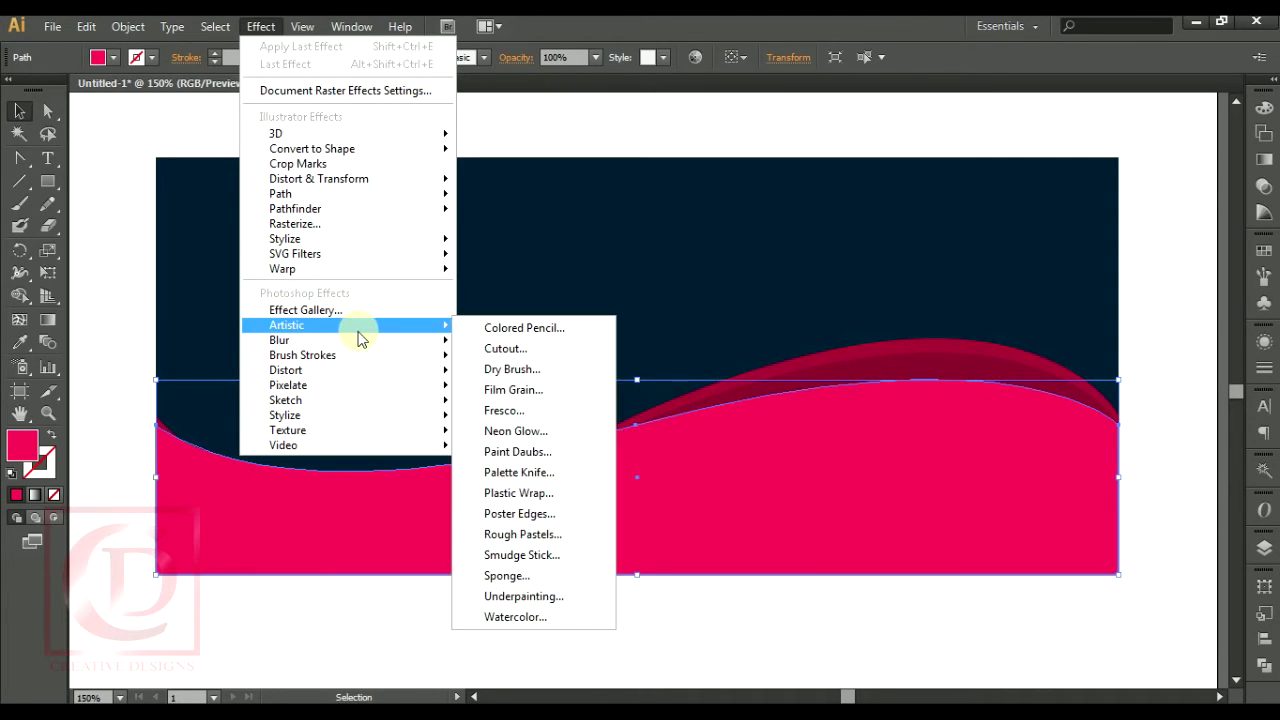
{"action": "left_click", "coordinate": [491, 241]}
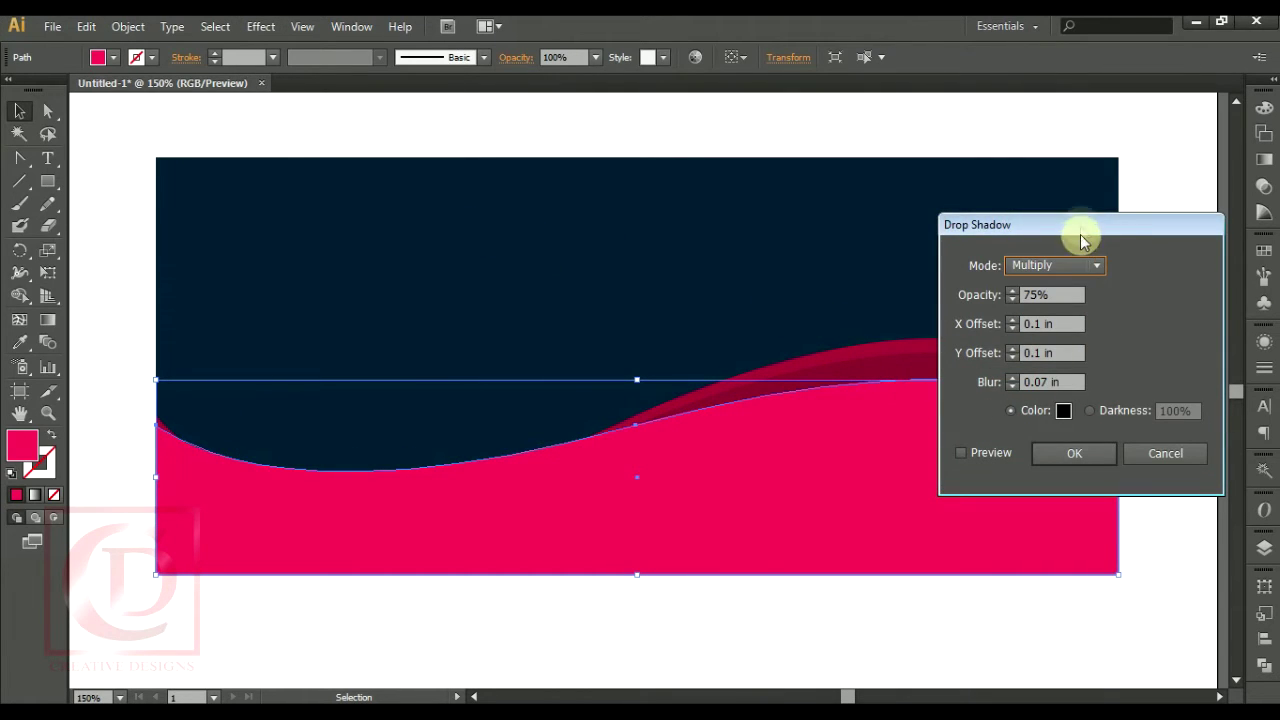
{"action": "left_click_drag", "start_coordinate": [1080, 226], "coordinate": [1159, 241]}
{"action": "left_click", "coordinate": [1040, 467]}
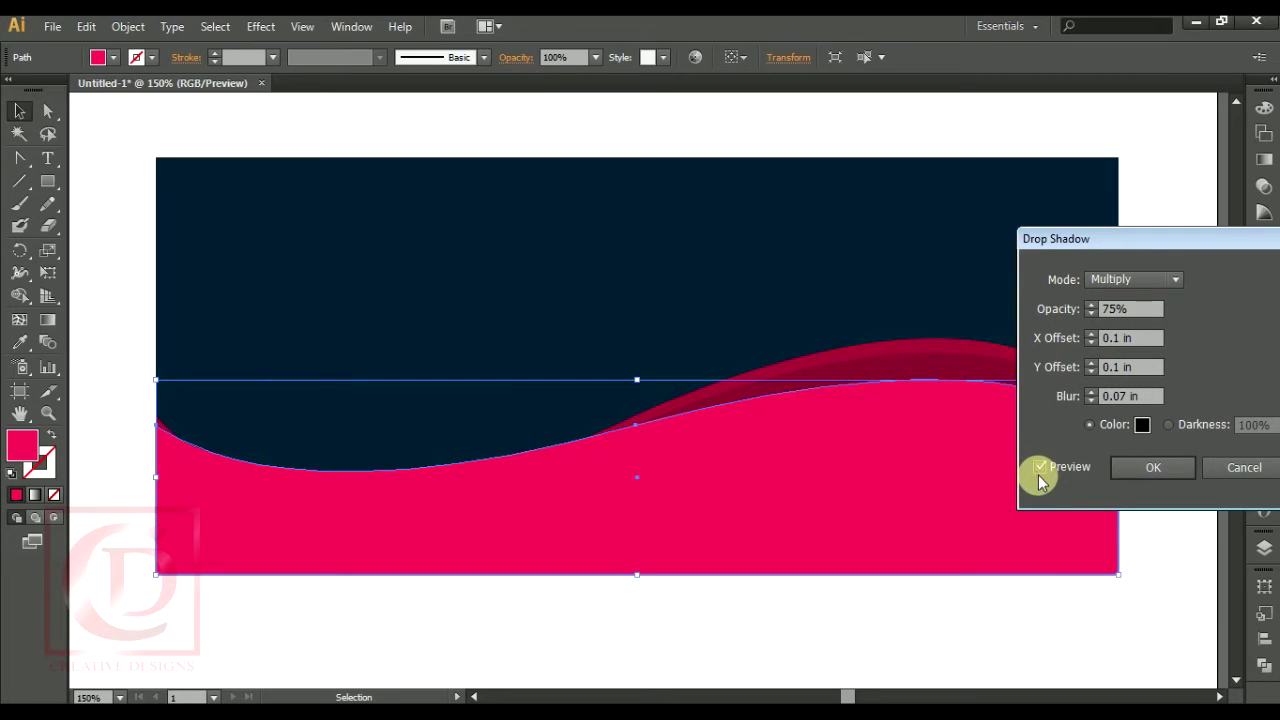
{"action": "mouse_move", "coordinate": [1071, 238]}
{"action": "left_mouse_down"}
{"action": "mouse_move", "coordinate": [1164, 238]}
{"action": "mouse_move", "coordinate": [605, 95]}
{"action": "mouse_move", "coordinate": [293, 195]}
{"action": "left_mouse_up"}
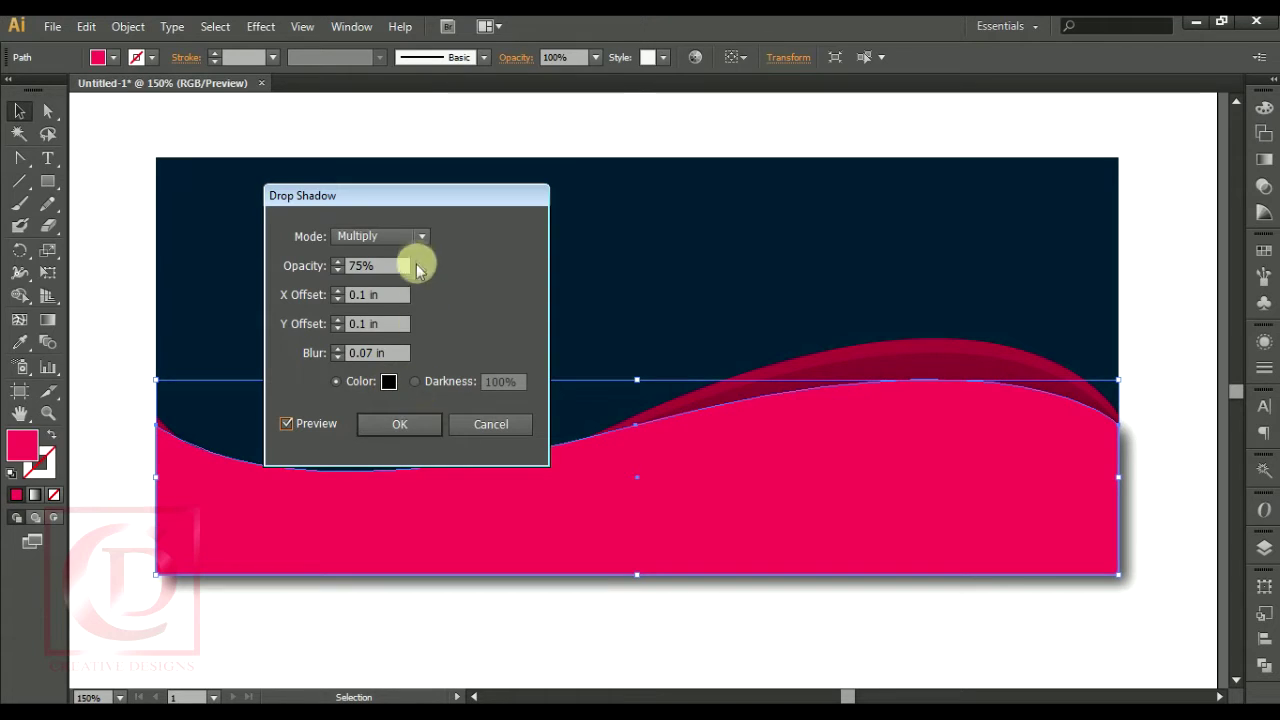
{"action": "left_click", "coordinate": [340, 266]}
{"action": "double_click", "coordinate": [338, 262]}
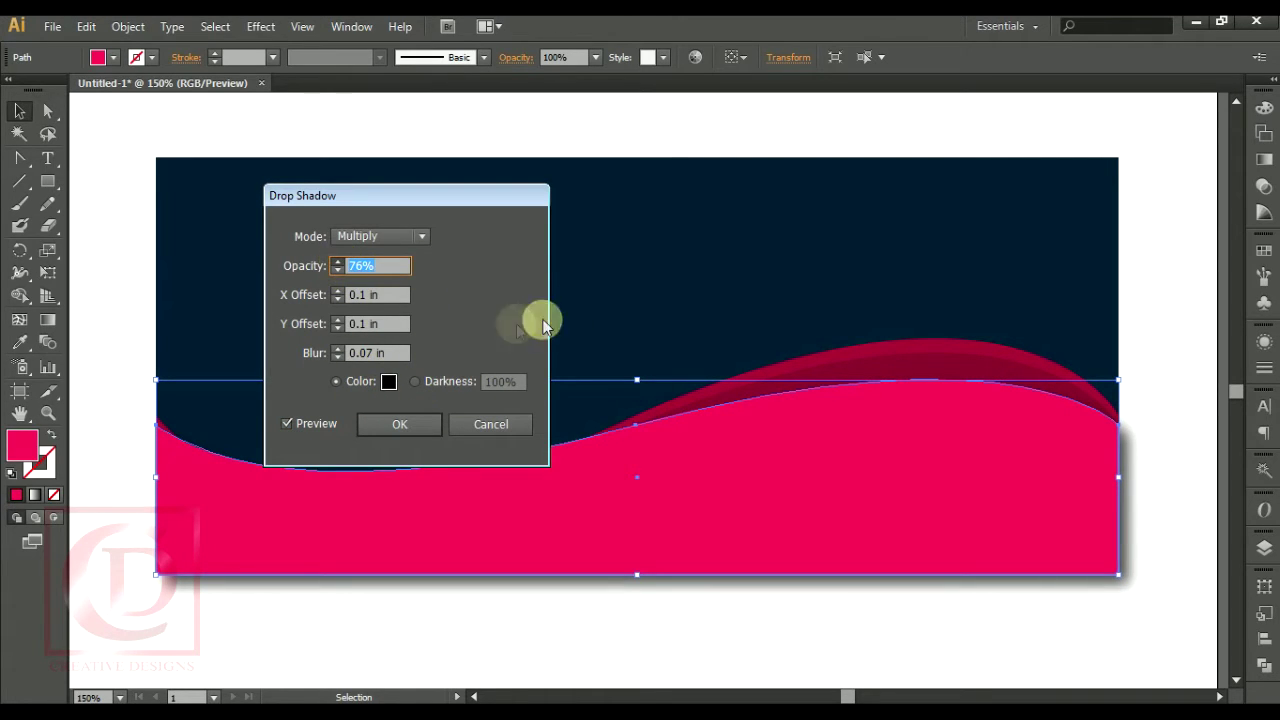
{"action": "left_click", "coordinate": [340, 292]}
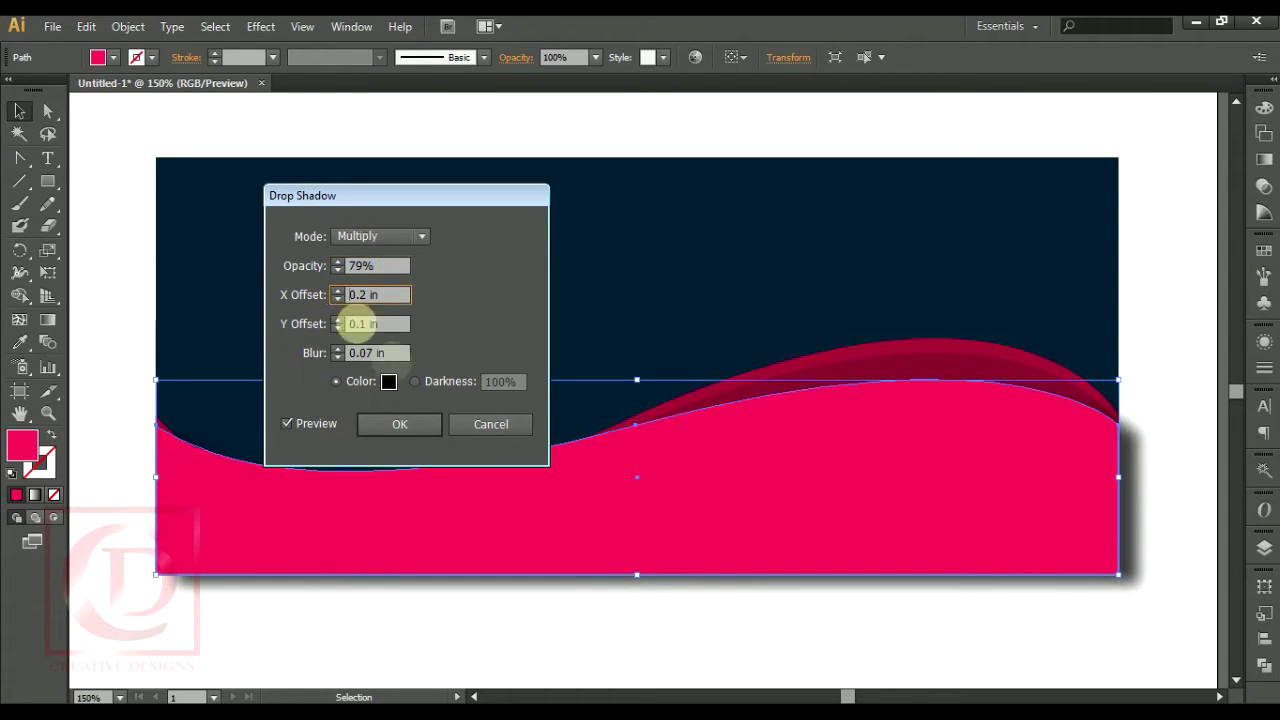
{"action": "left_click", "coordinate": [480, 423]}
{"action": "left_click", "coordinate": [1080, 650]}
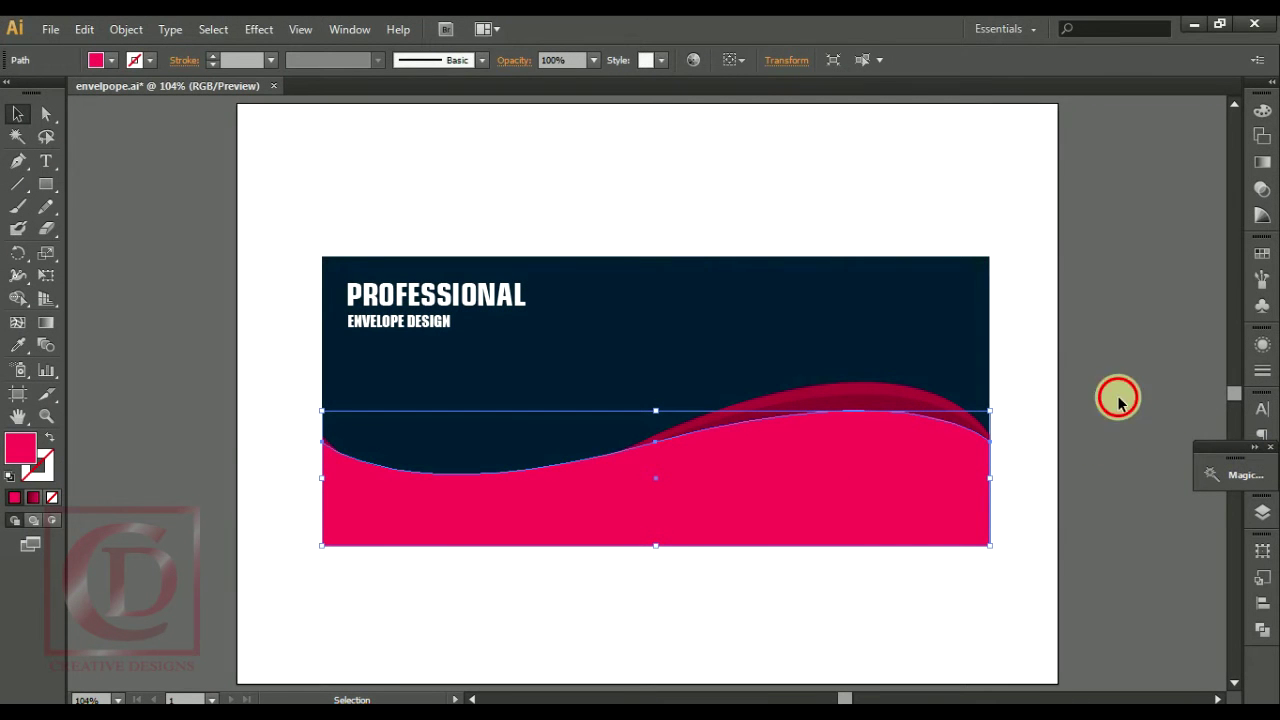
- Apply a linear dark-to-pink gradient fill to the pink wave from the Gradient panel
{"action": "left_click", "coordinate": [845, 598]}
{"action": "left_click", "coordinate": [845, 530]}
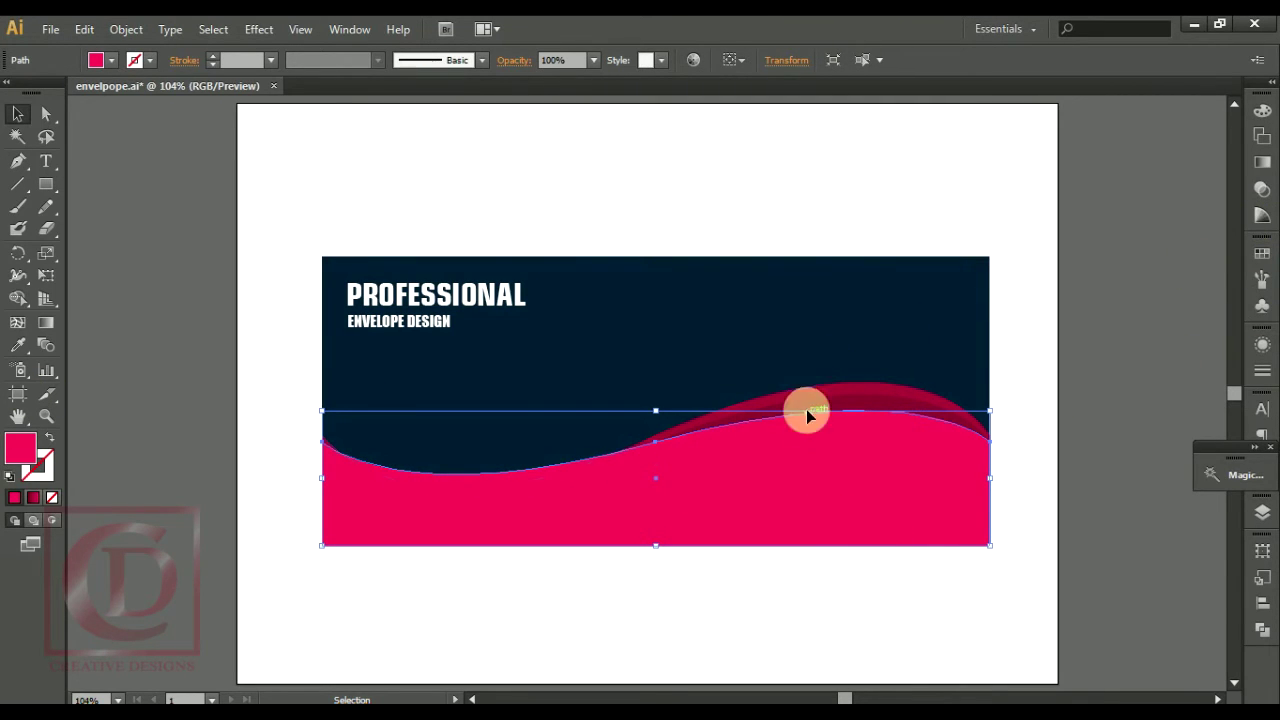
{"action": "double_click", "coordinate": [20, 450]}
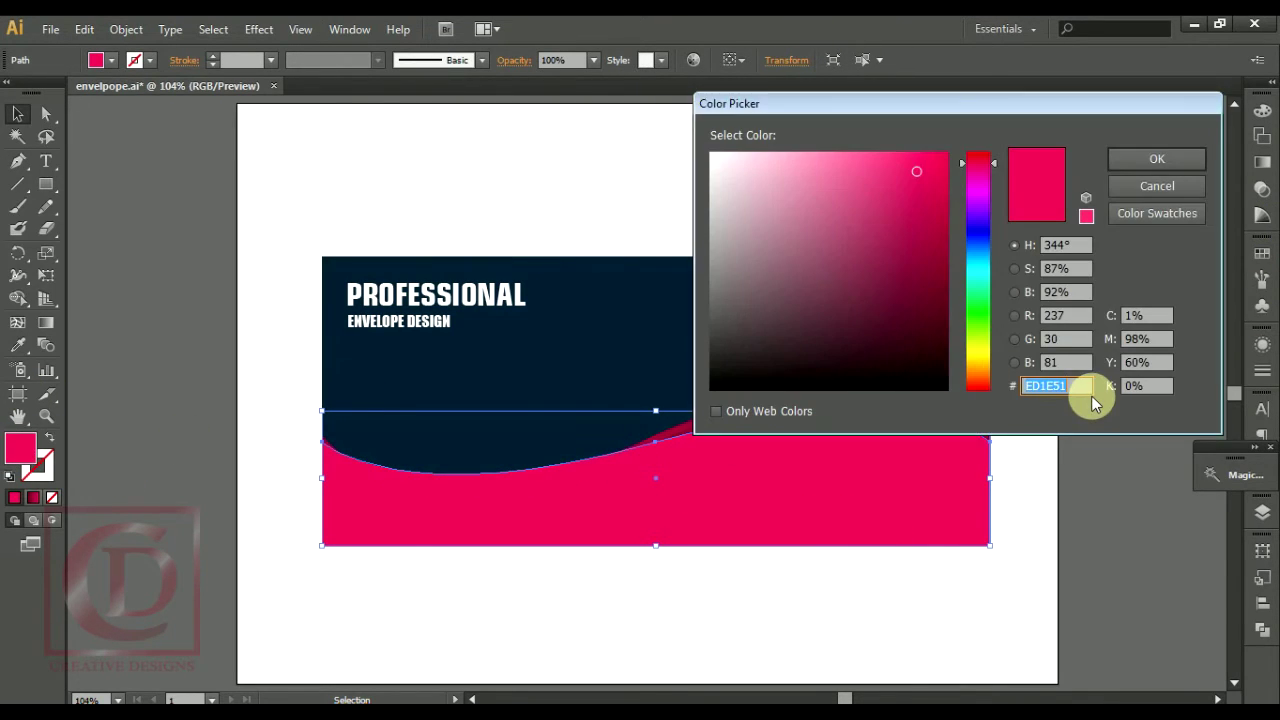
{"action": "left_click", "coordinate": [1145, 162]}
{"action": "left_click", "coordinate": [1142, 170]}
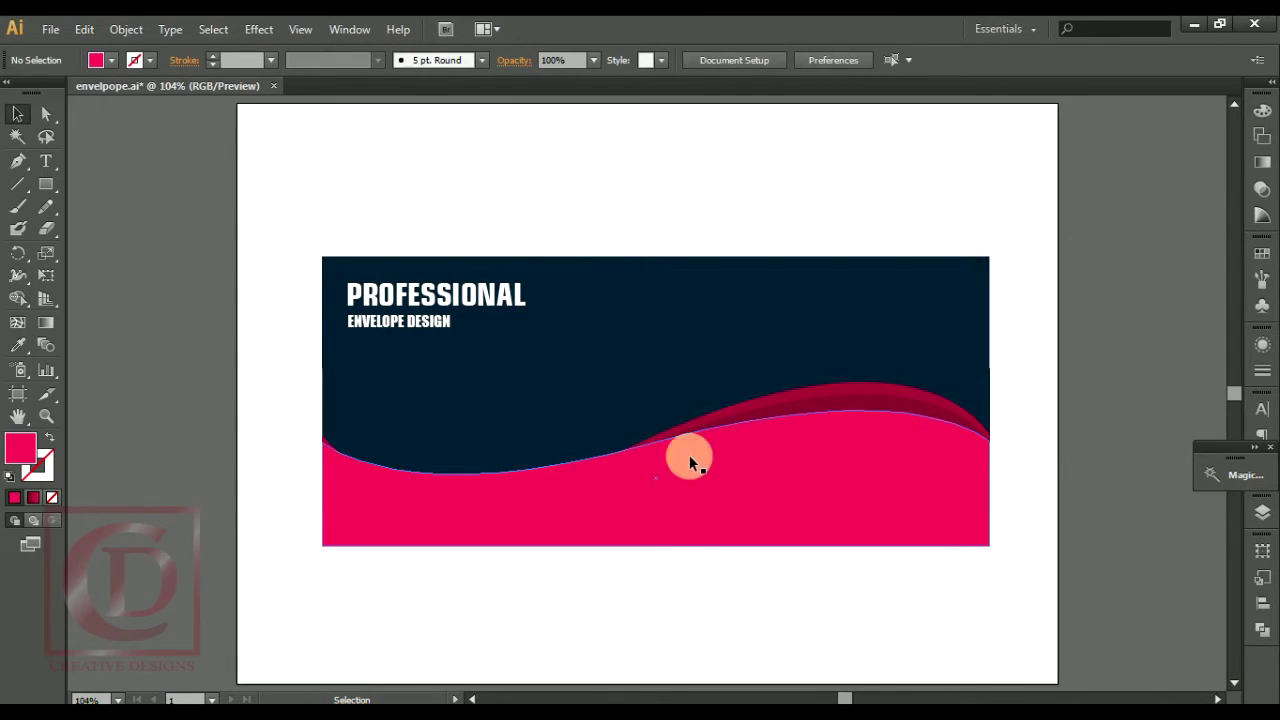
{"action": "left_click", "coordinate": [1265, 163]}
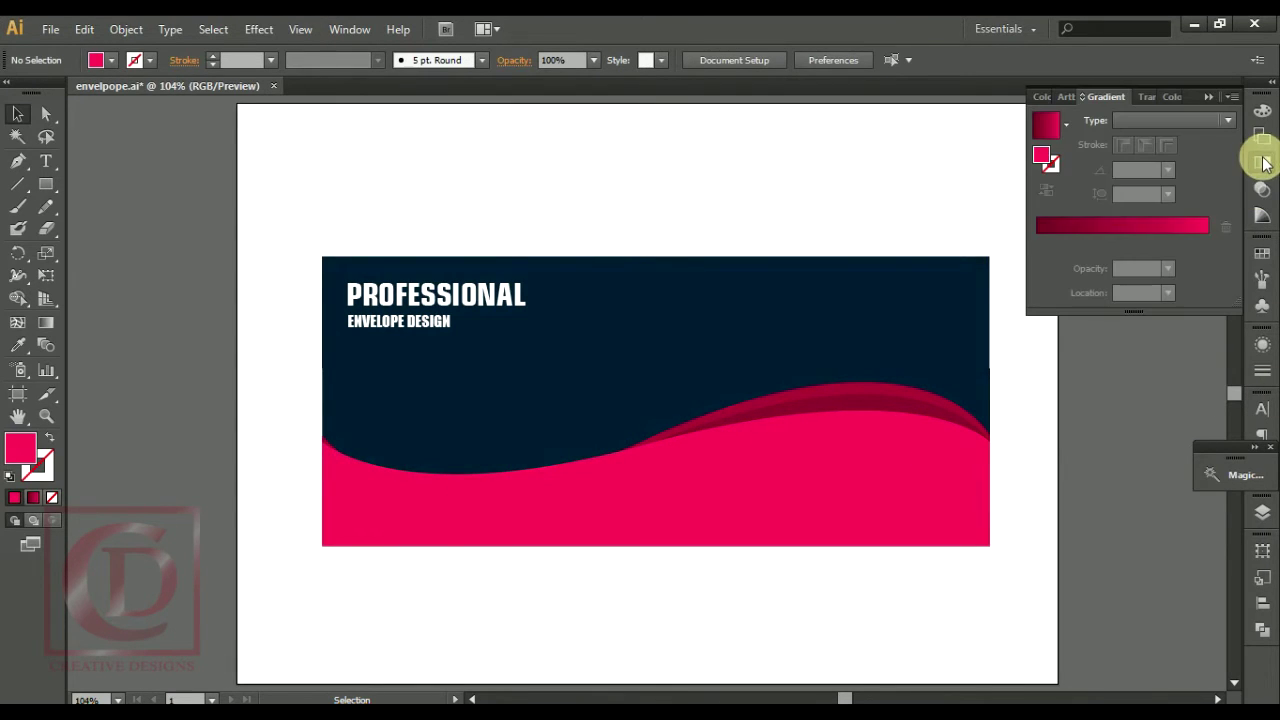
{"action": "left_click", "coordinate": [1058, 130]}
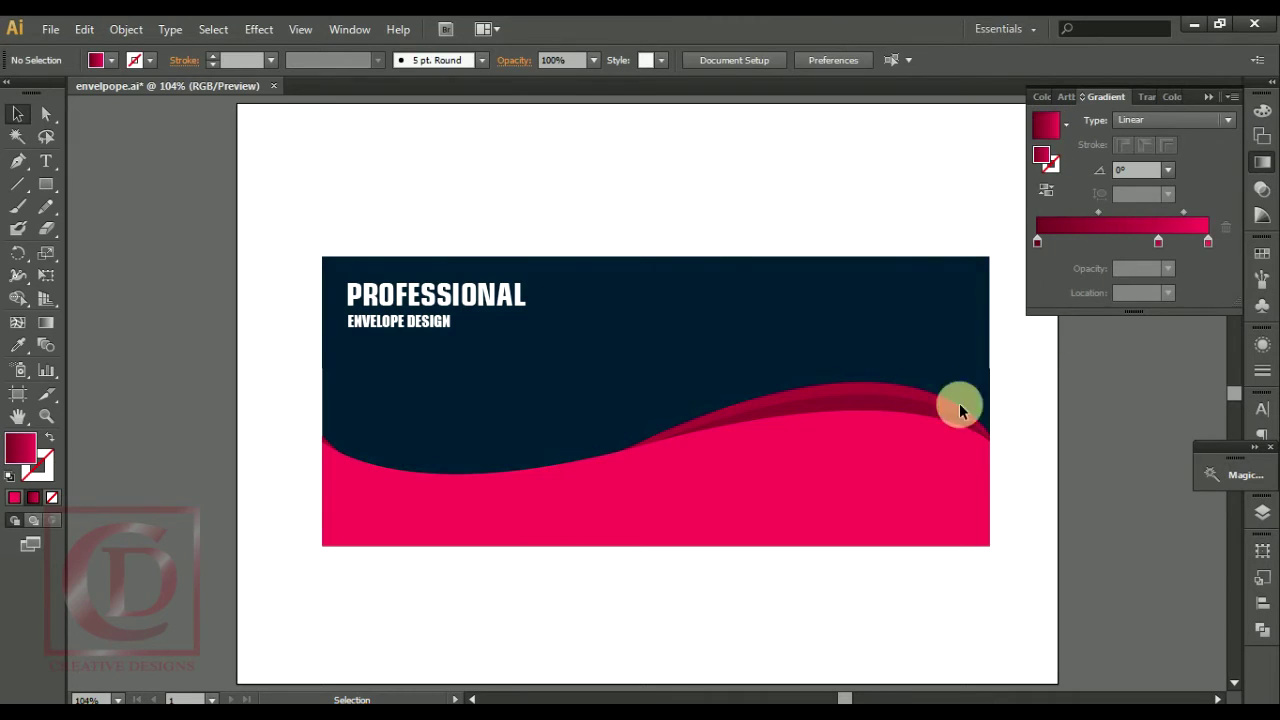
{"action": "left_click", "coordinate": [920, 455]}
{"action": "left_click", "coordinate": [1046, 122]}
{"action": "left_click", "coordinate": [1072, 500]}
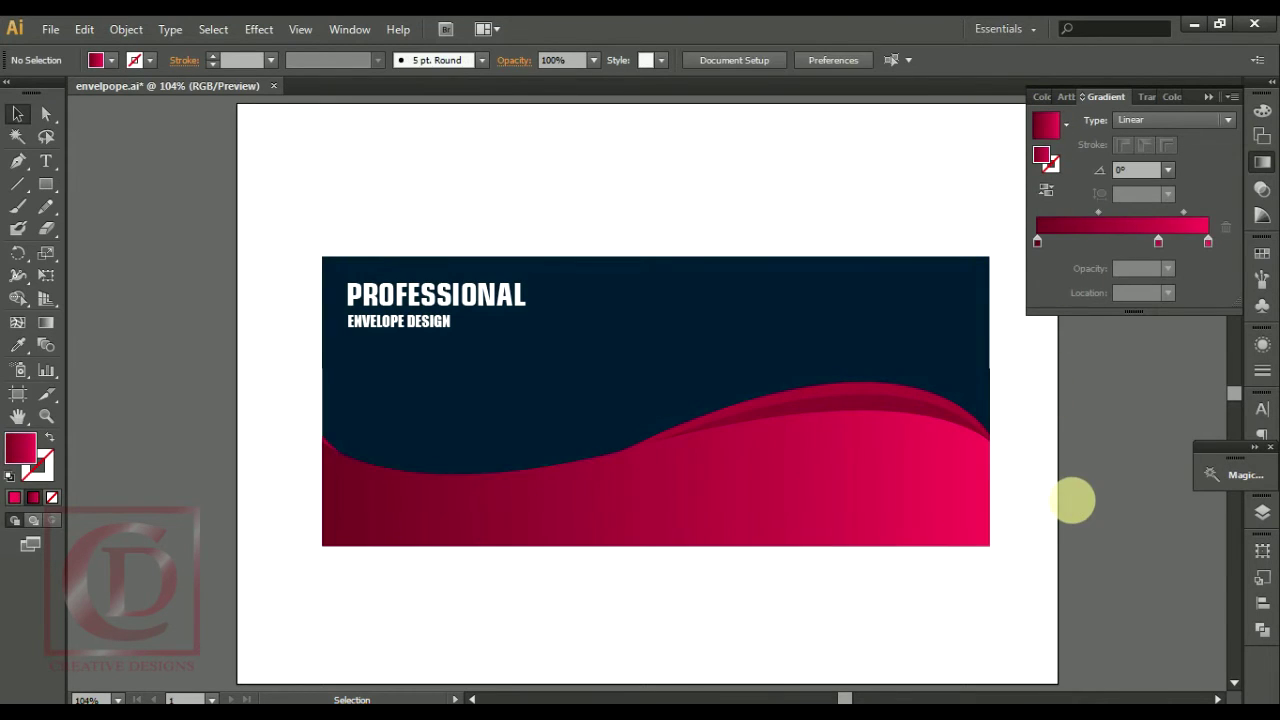
- Set the gradient stop colours, including a middle #BC1340 stop at 70.93%
{"action": "double_click", "coordinate": [1208, 243]}
{"action": "left_click", "coordinate": [1165, 407]}
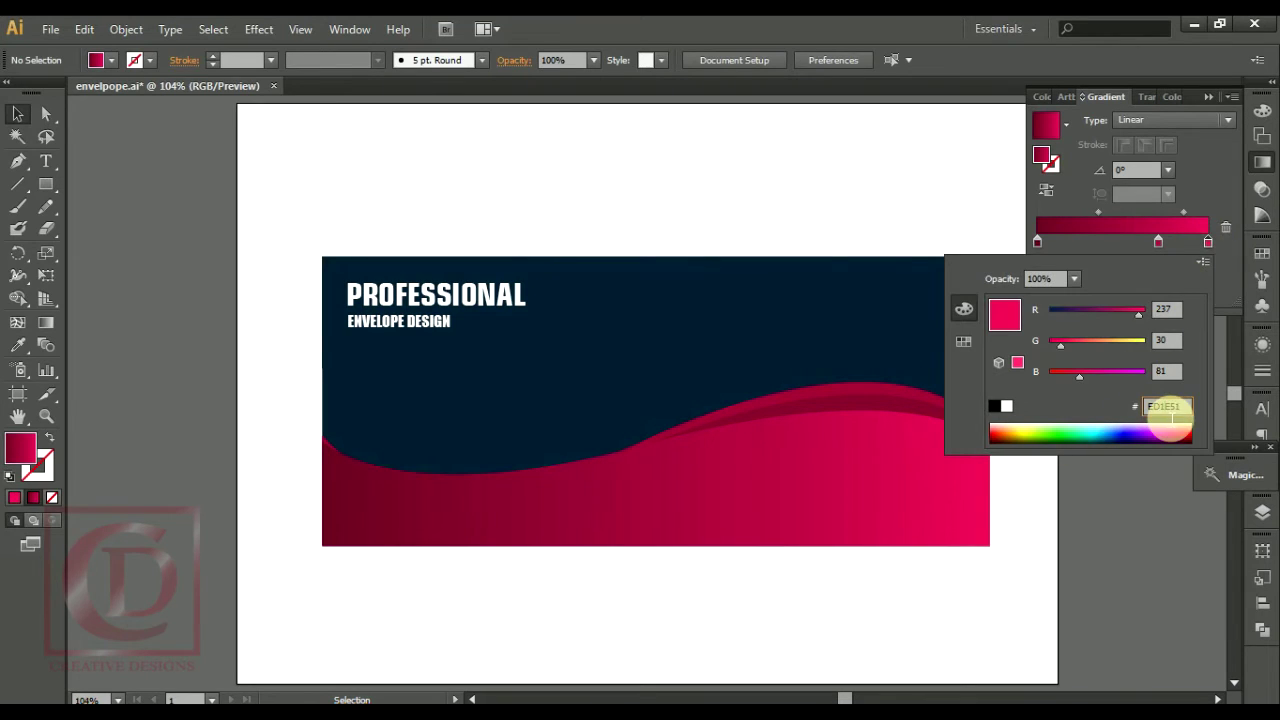
{"action": "left_click", "coordinate": [1214, 409]}
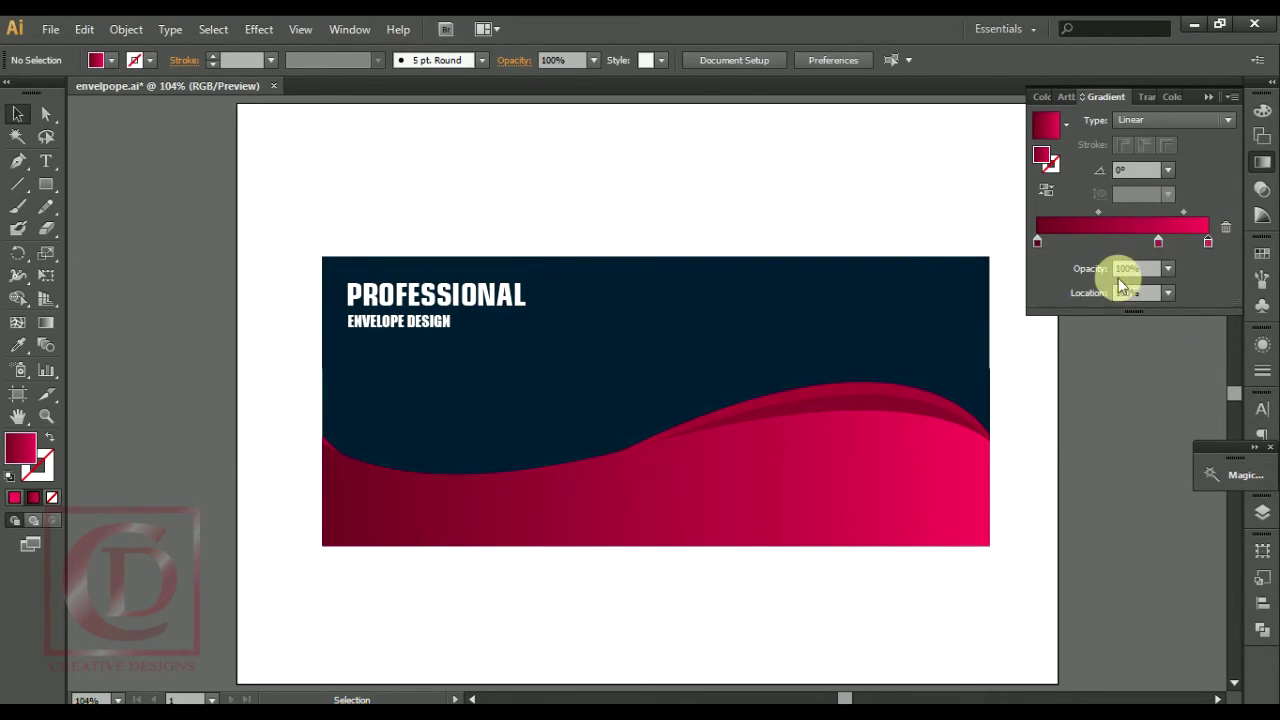
{"action": "left_click", "coordinate": [1159, 247]}
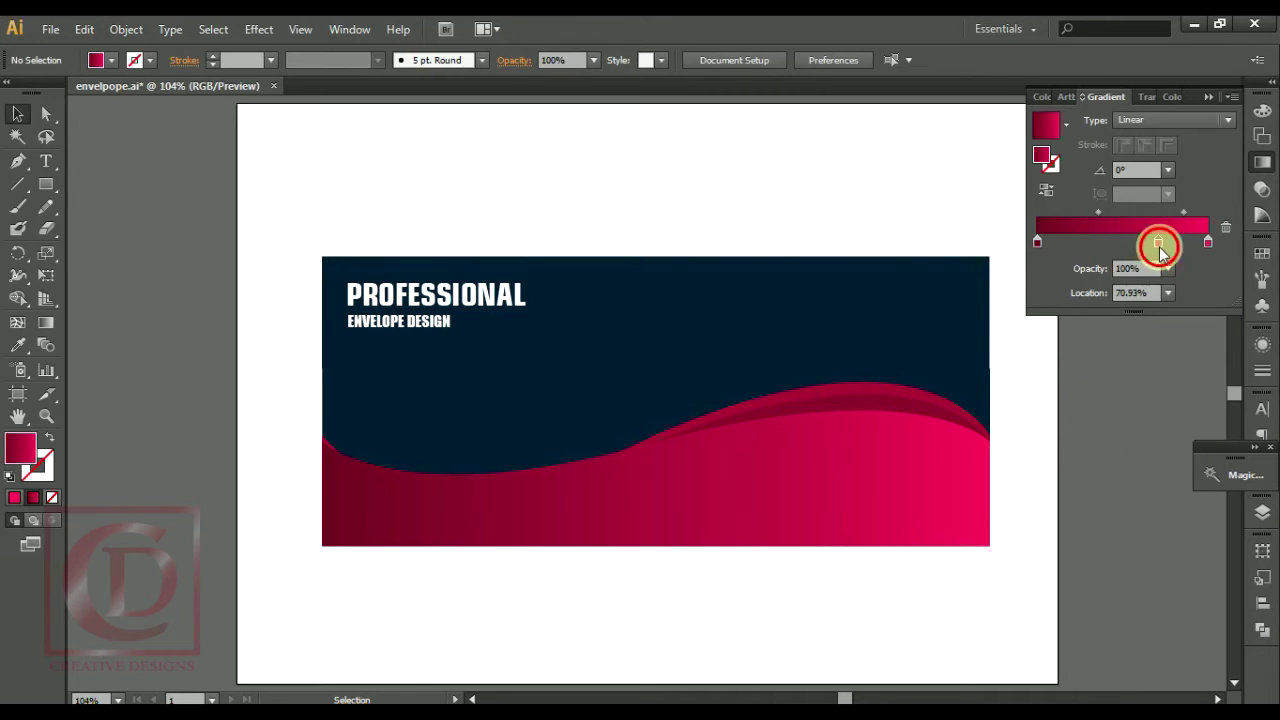
{"action": "double_click", "coordinate": [1159, 242]}
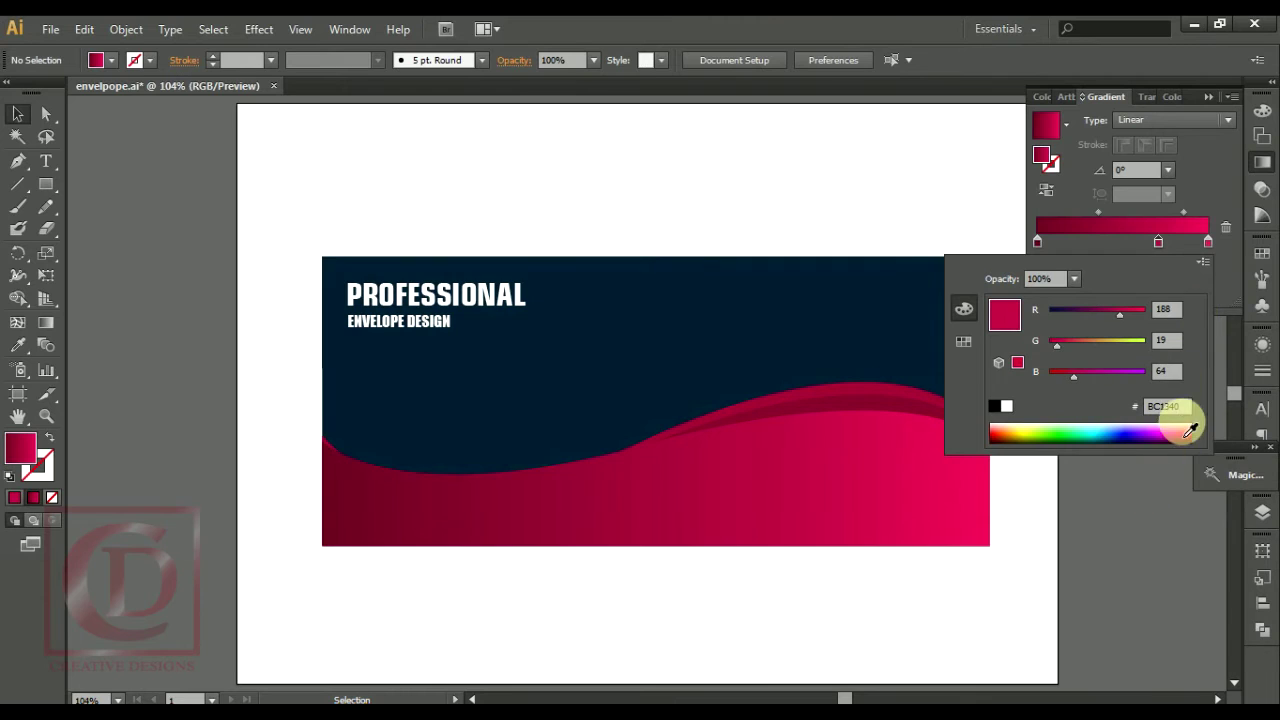
{"action": "left_click", "coordinate": [1173, 494]}
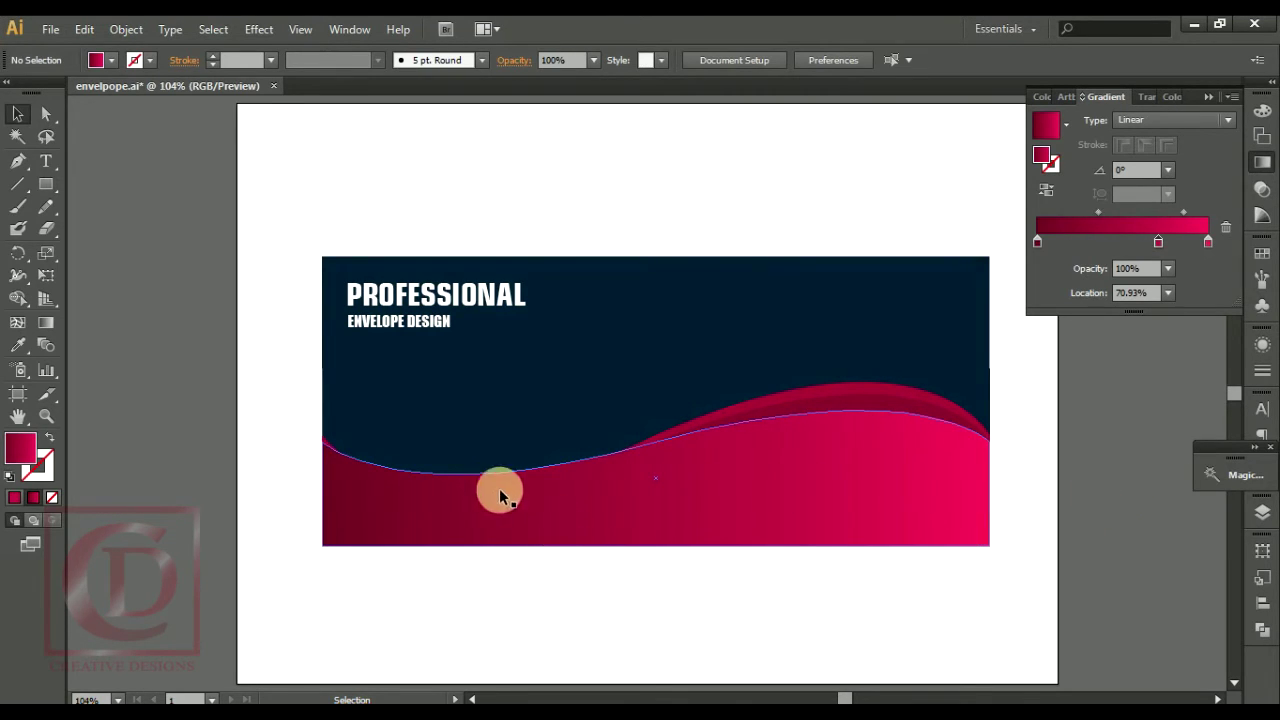
- Check the title texts, then start a Type tool text line on the wave right of centre
{"action": "double_click", "coordinate": [416, 297]}
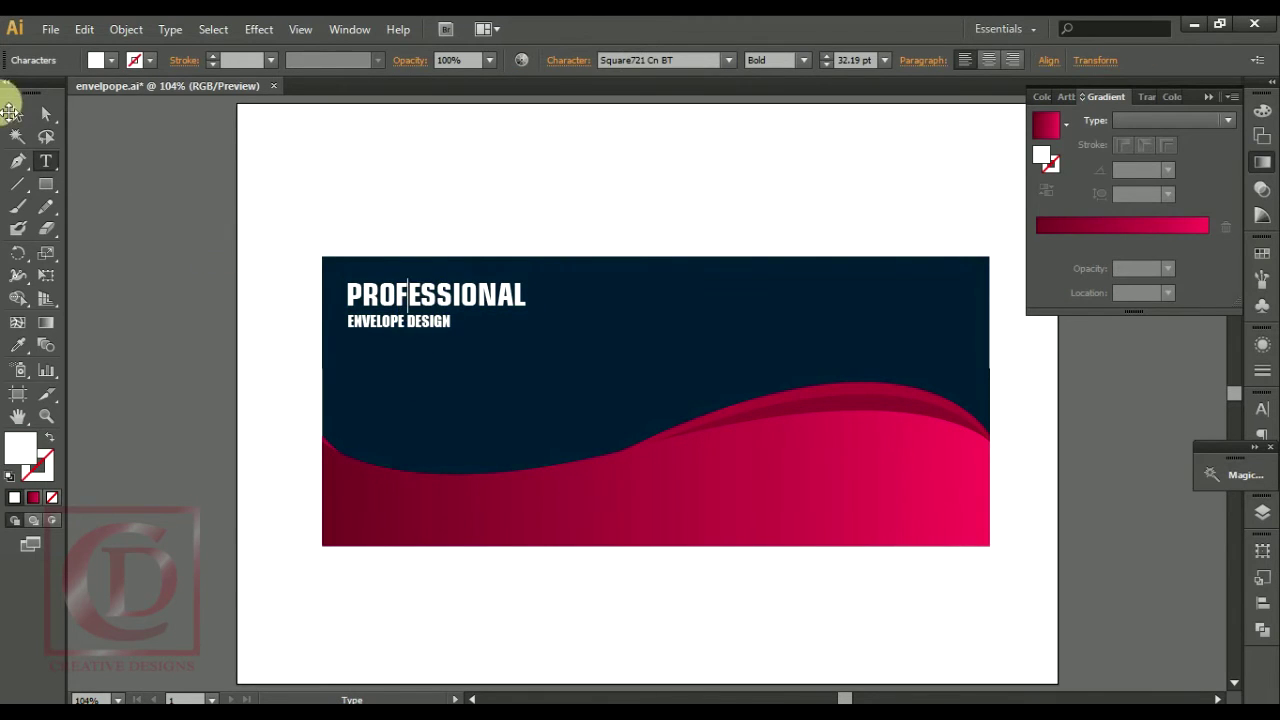
{"action": "left_click", "coordinate": [17, 114]}
{"action": "left_click", "coordinate": [114, 257]}
{"action": "left_click", "coordinate": [425, 305]}
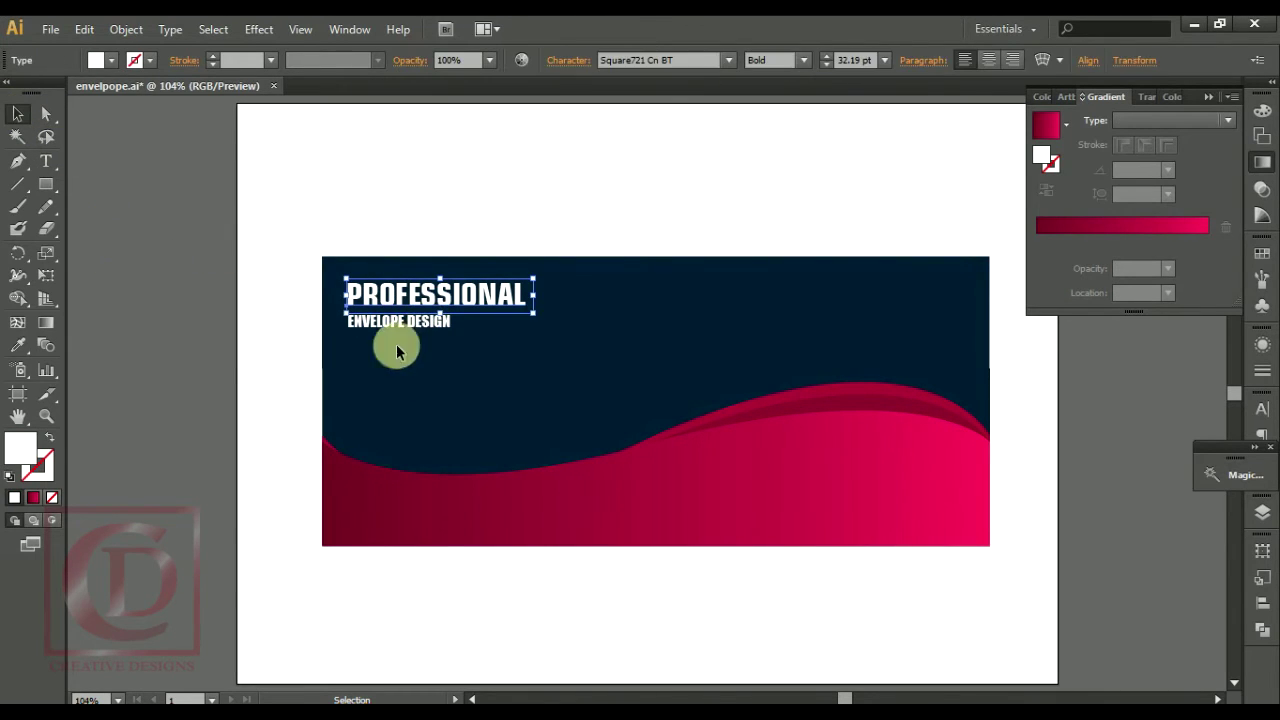
{"action": "left_click", "coordinate": [371, 334]}
{"action": "left_click", "coordinate": [198, 317]}
{"action": "left_click", "coordinate": [376, 302]}
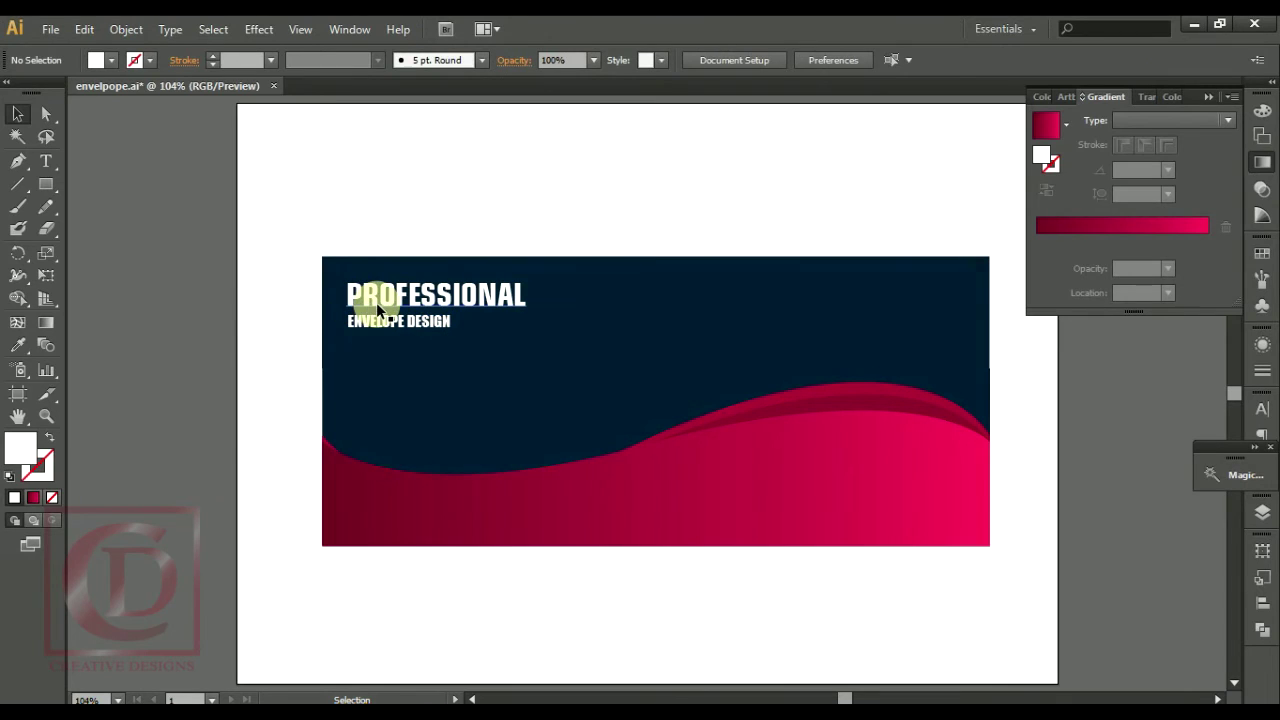
{"action": "left_click", "coordinate": [135, 322]}
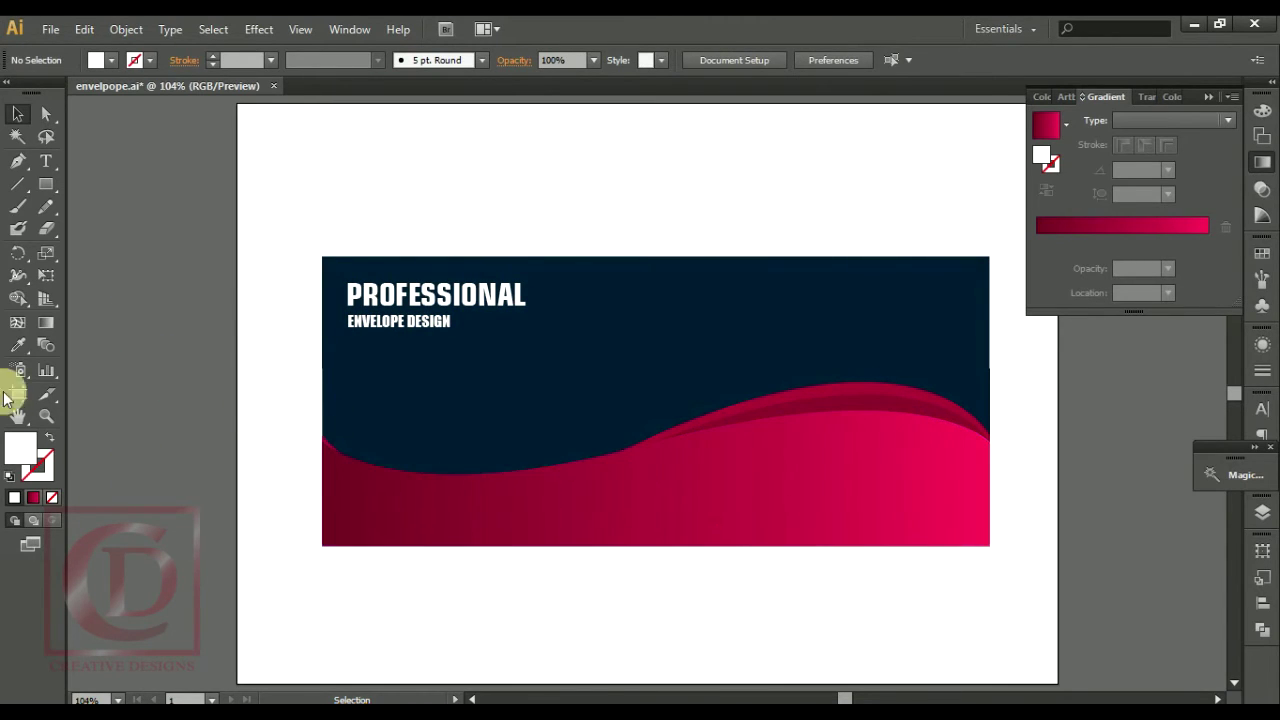
{"action": "left_click", "coordinate": [45, 161]}
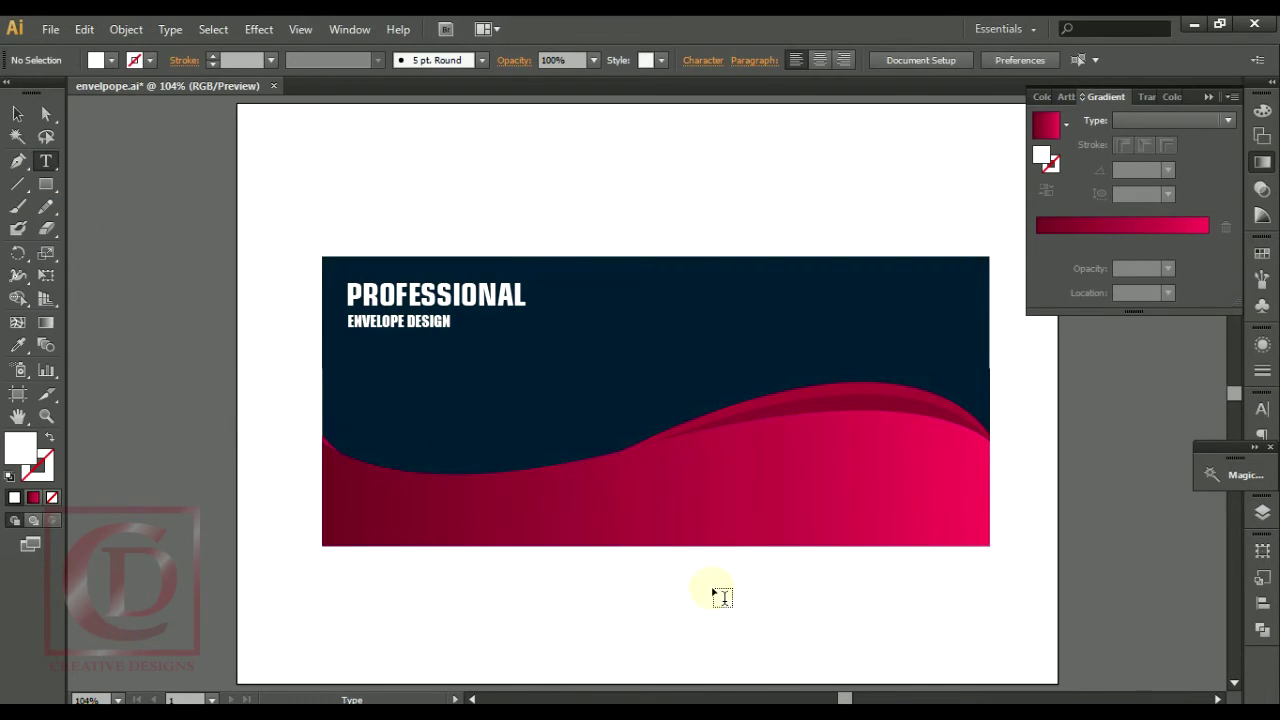
{"action": "left_click", "coordinate": [735, 472]}
{"action": "type", "text": "Address"}
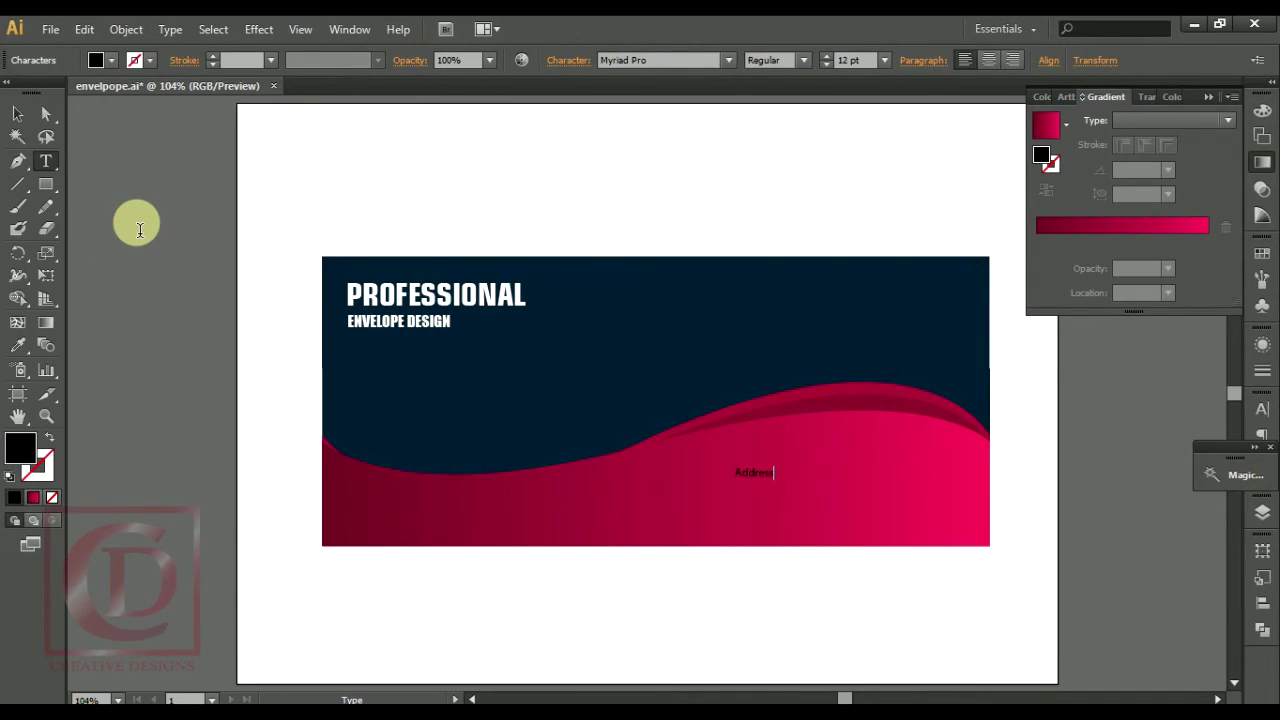
- Reposition the Address text and place a copy just below it
{"action": "left_click", "coordinate": [17, 114]}
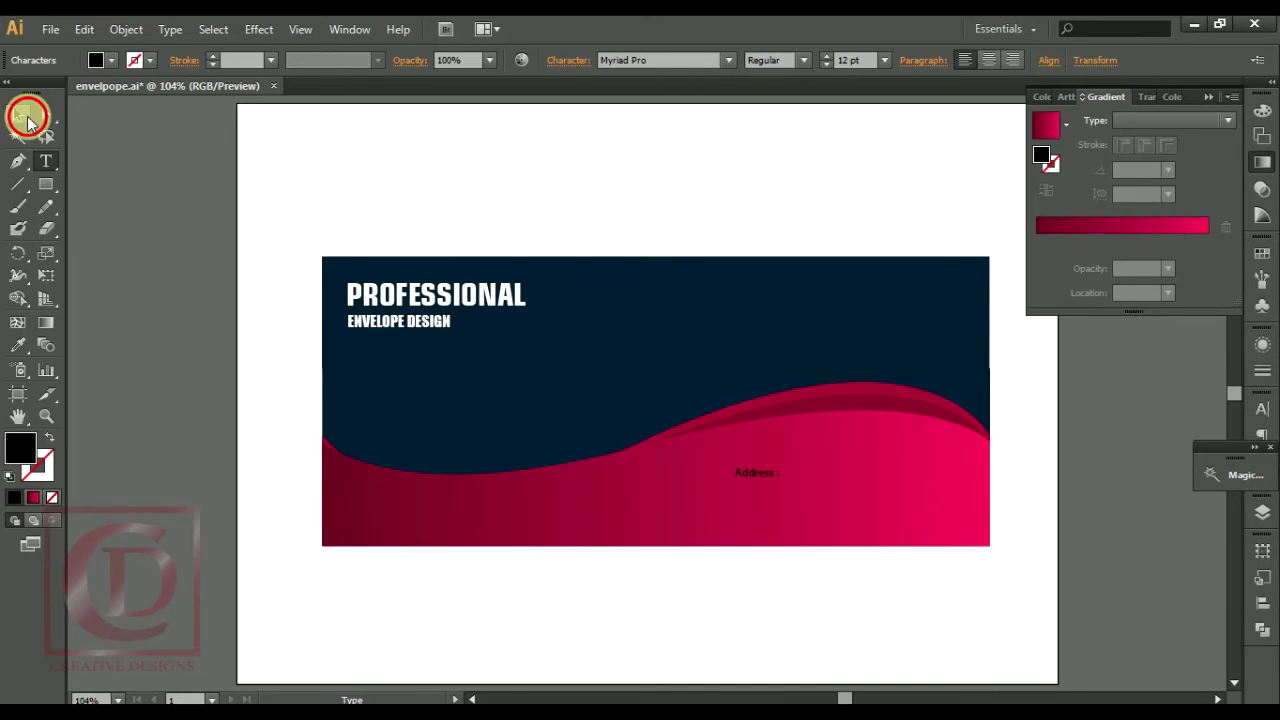
{"action": "left_click", "coordinate": [766, 478]}
{"action": "left_click_drag", "start_coordinate": [766, 478], "coordinate": [769, 500]}
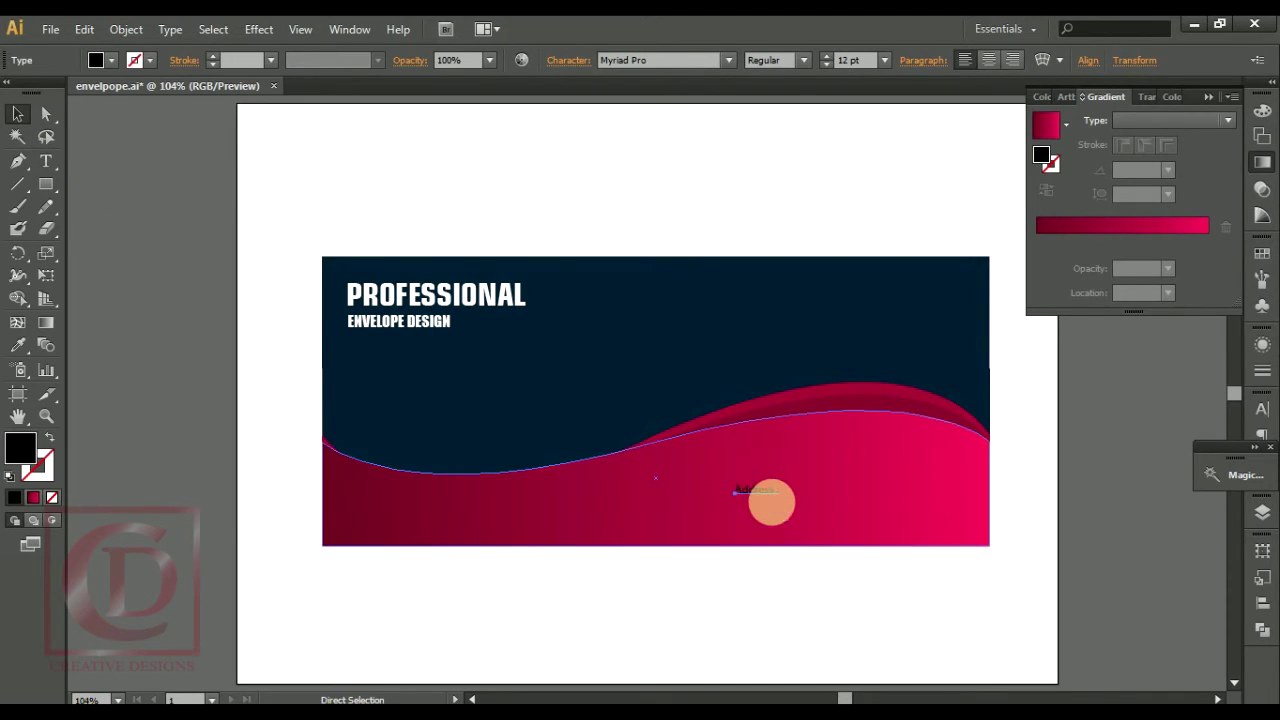
{"action": "mouse_move", "coordinate": [766, 500]}
{"action": "left_mouse_down"}
{"action": "mouse_move", "coordinate": [765, 485]}
{"action": "mouse_move", "coordinate": [770, 503]}
{"action": "left_mouse_up"}
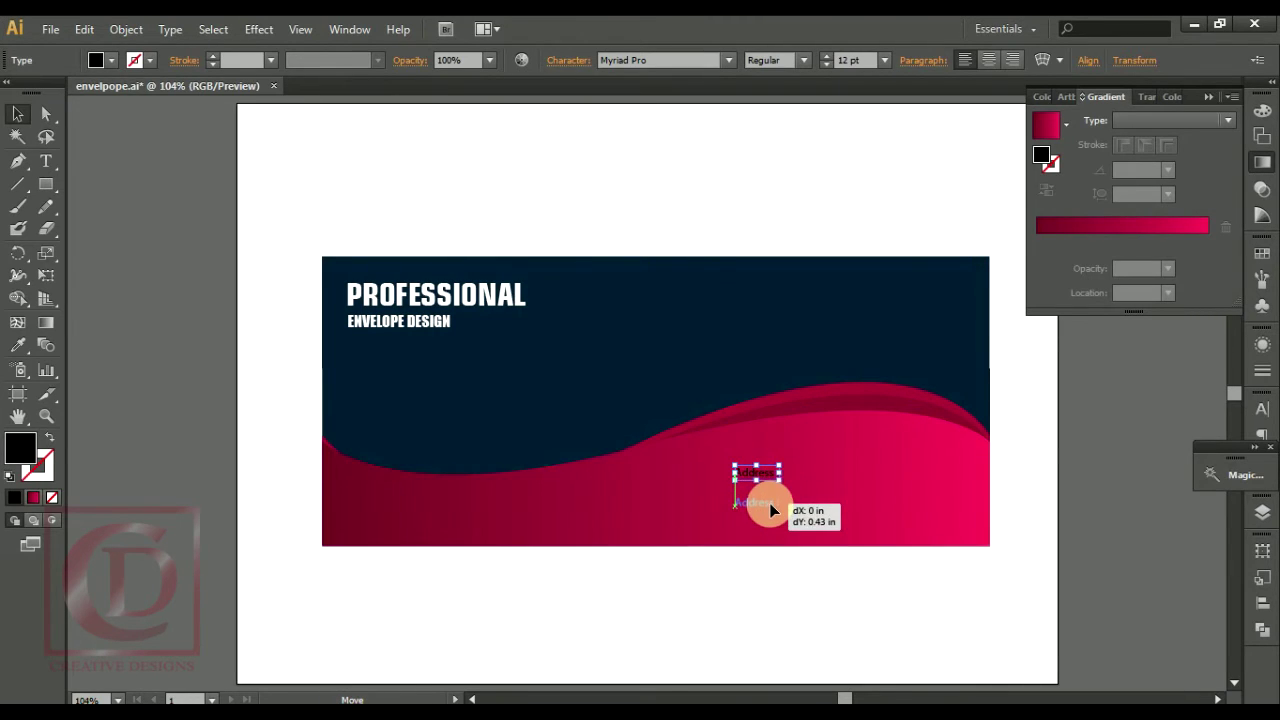
{"action": "key", "text": "ctrl+z"}
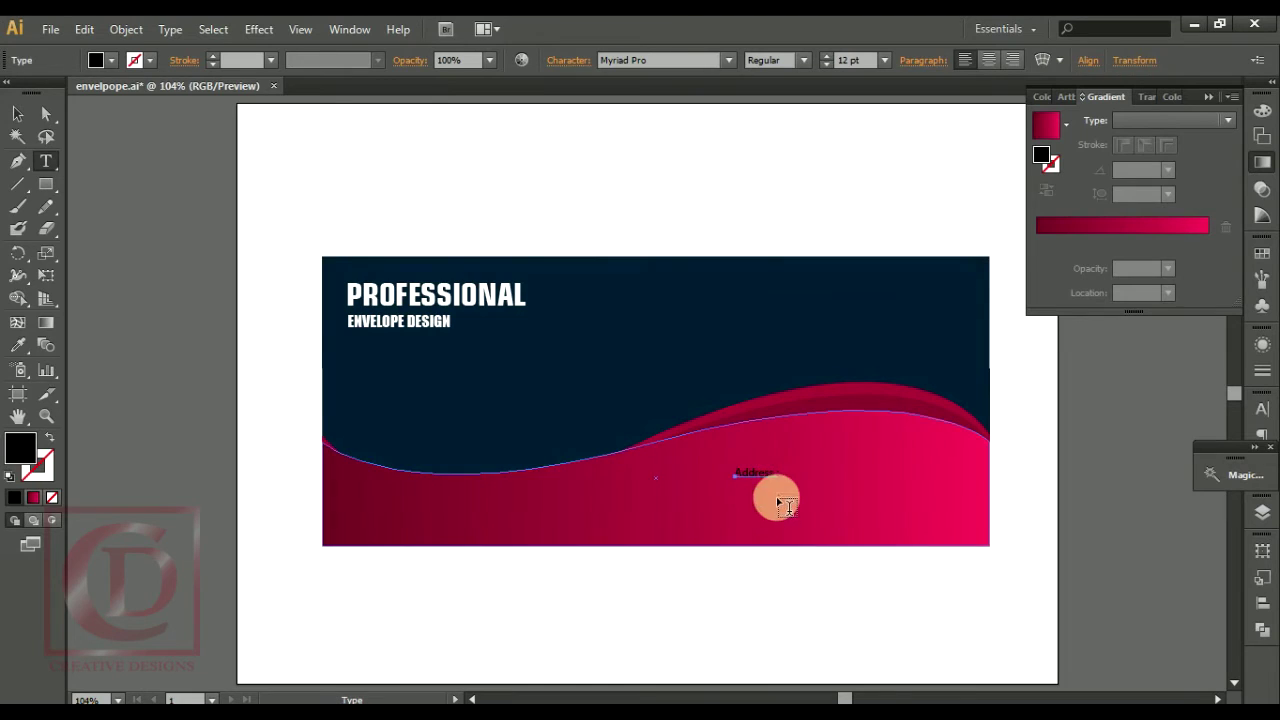
{"action": "key", "text": "t"}
{"action": "left_click", "coordinate": [18, 113]}
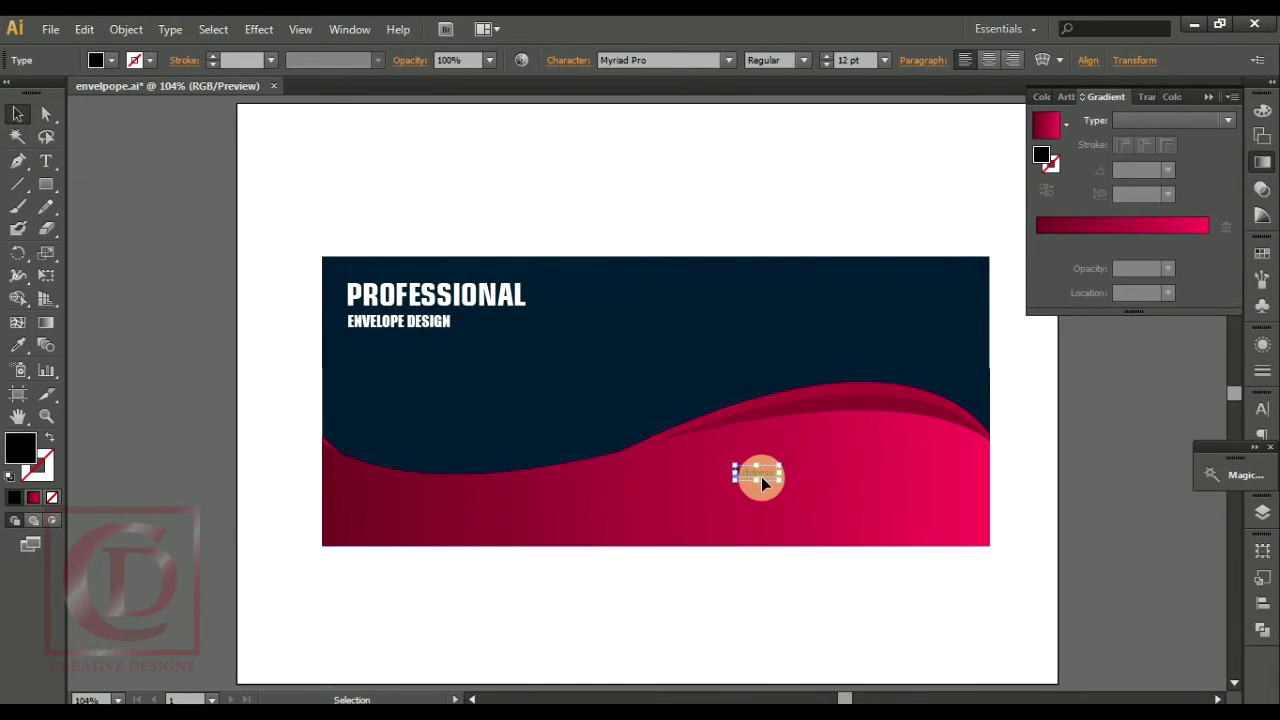
{"action": "left_click_drag", "start_coordinate": [769, 484], "coordinate": [763, 518]}
- Edit the copied lines into Phone and E-mail labels with colons
{"action": "double_click", "coordinate": [766, 495]}
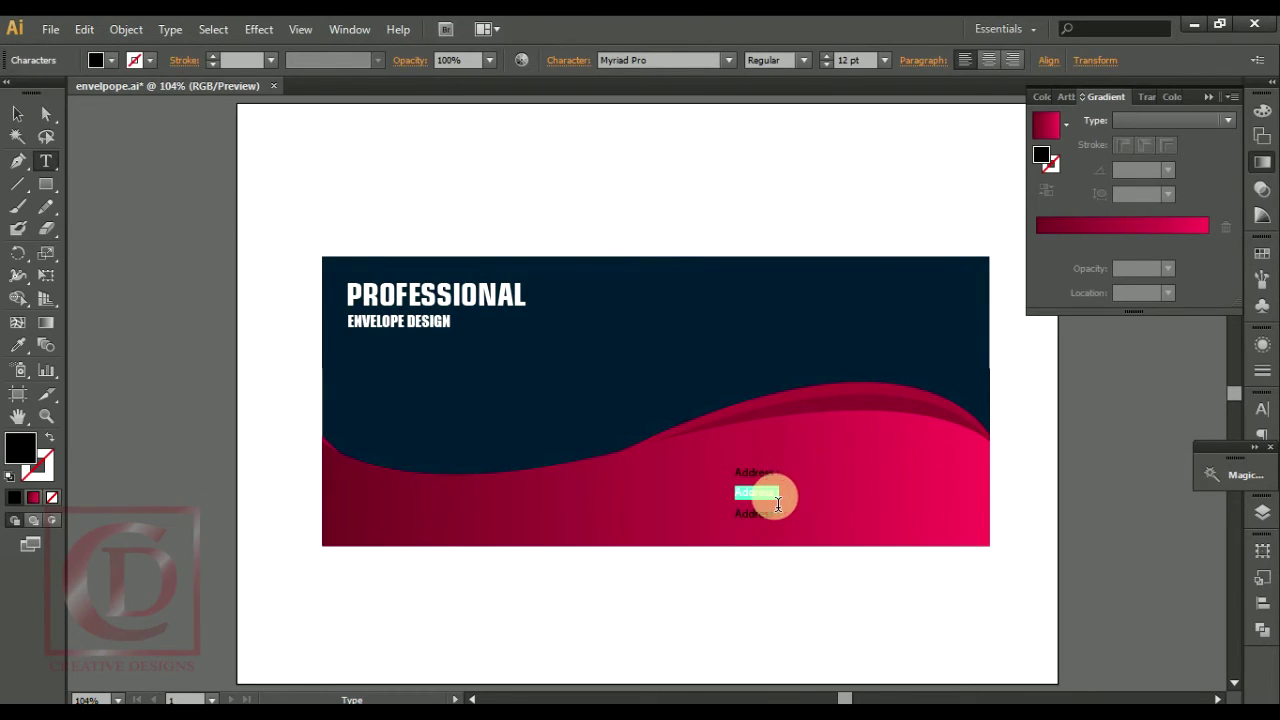
{"action": "left_click", "coordinate": [777, 503]}
{"action": "double_click", "coordinate": [764, 524]}
{"action": "key", "text": "BackSpace"}
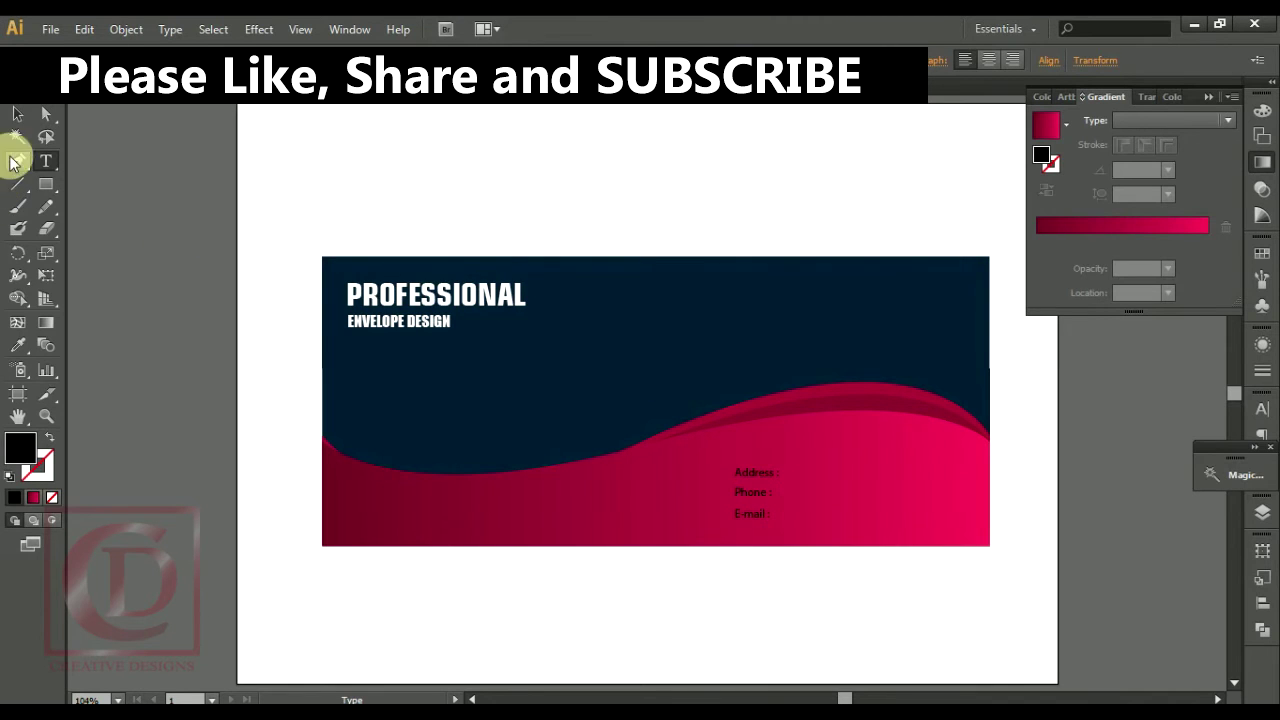
{"action": "left_click", "coordinate": [17, 113]}
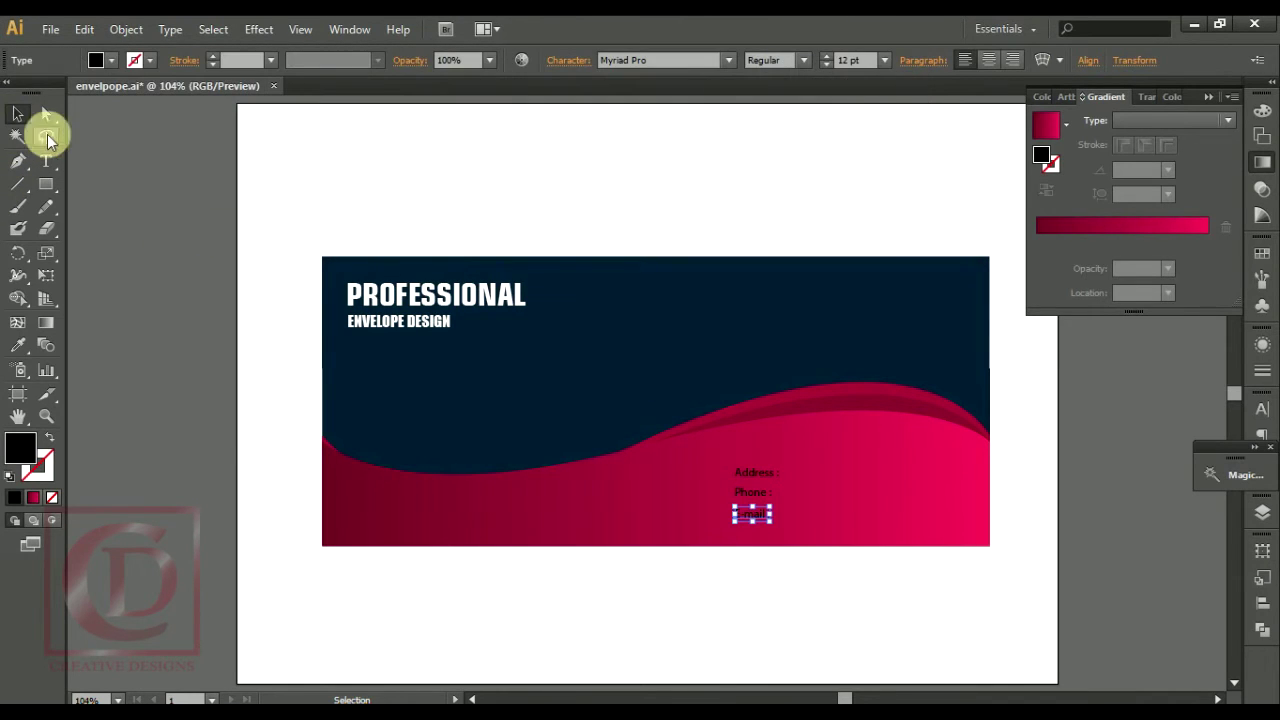
{"action": "left_click", "coordinate": [770, 493]}
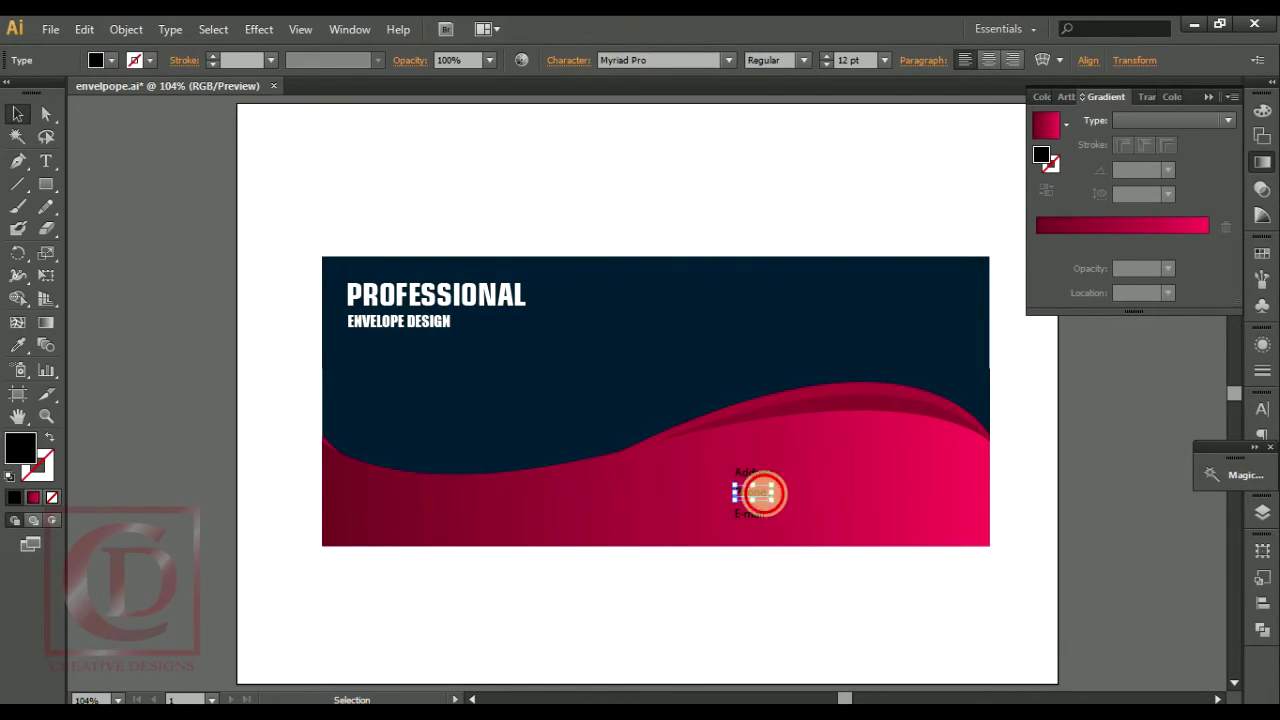
{"action": "double_click", "coordinate": [768, 497]}
{"action": "right_click", "coordinate": [766, 503]}
{"action": "left_click", "coordinate": [758, 493]}
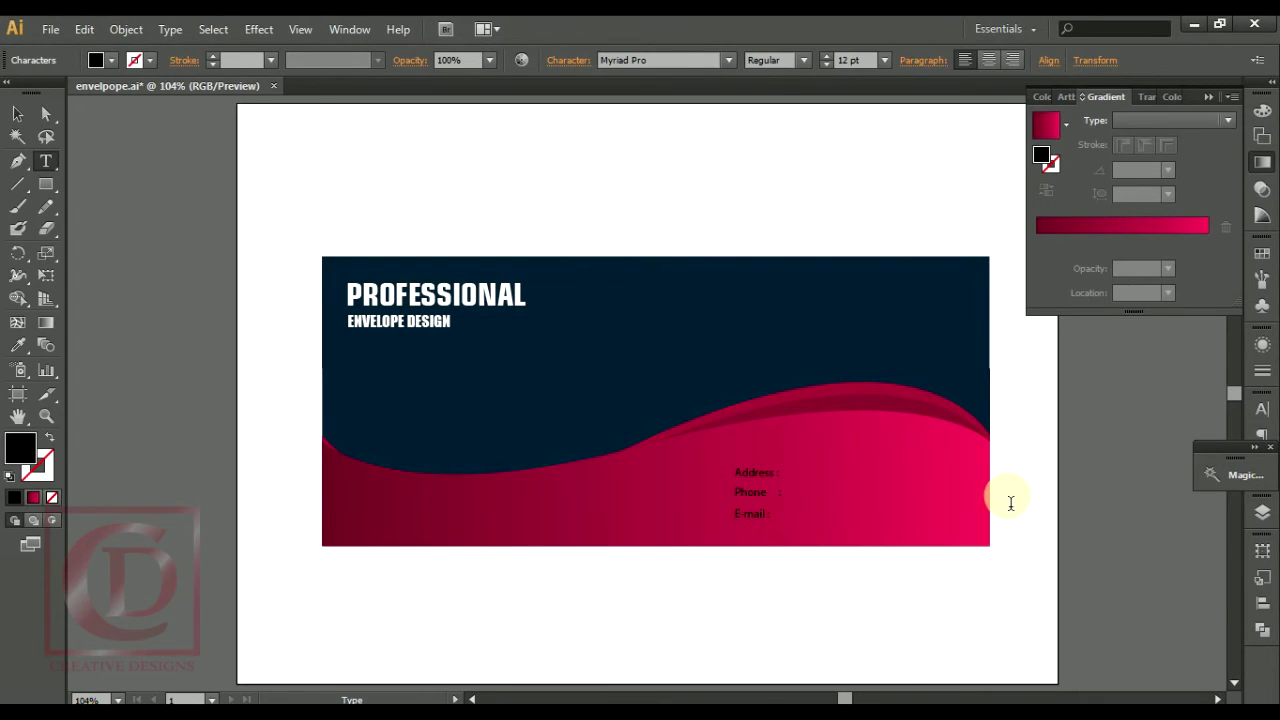
- Check the Phone and E-mail lines' alignment and zoom in on the contact labels
{"action": "left_click_drag", "start_coordinate": [734, 491], "coordinate": [769, 515]}
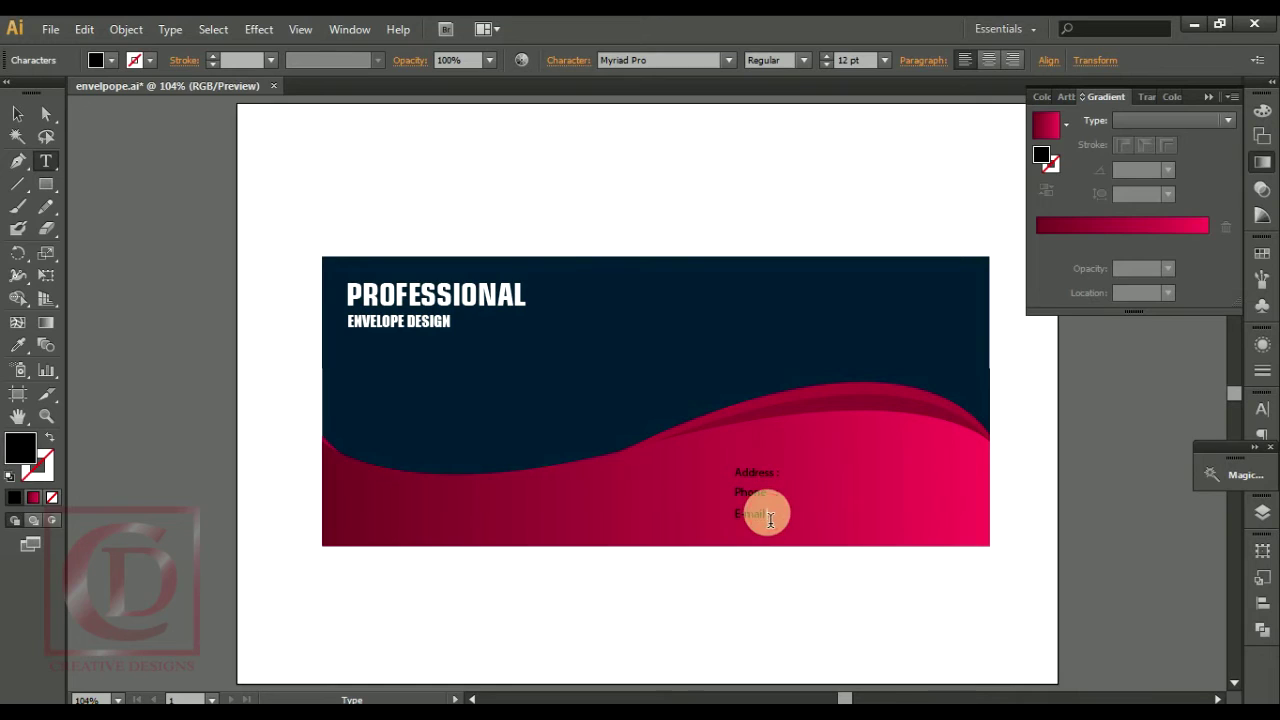
{"action": "left_click", "coordinate": [839, 535]}
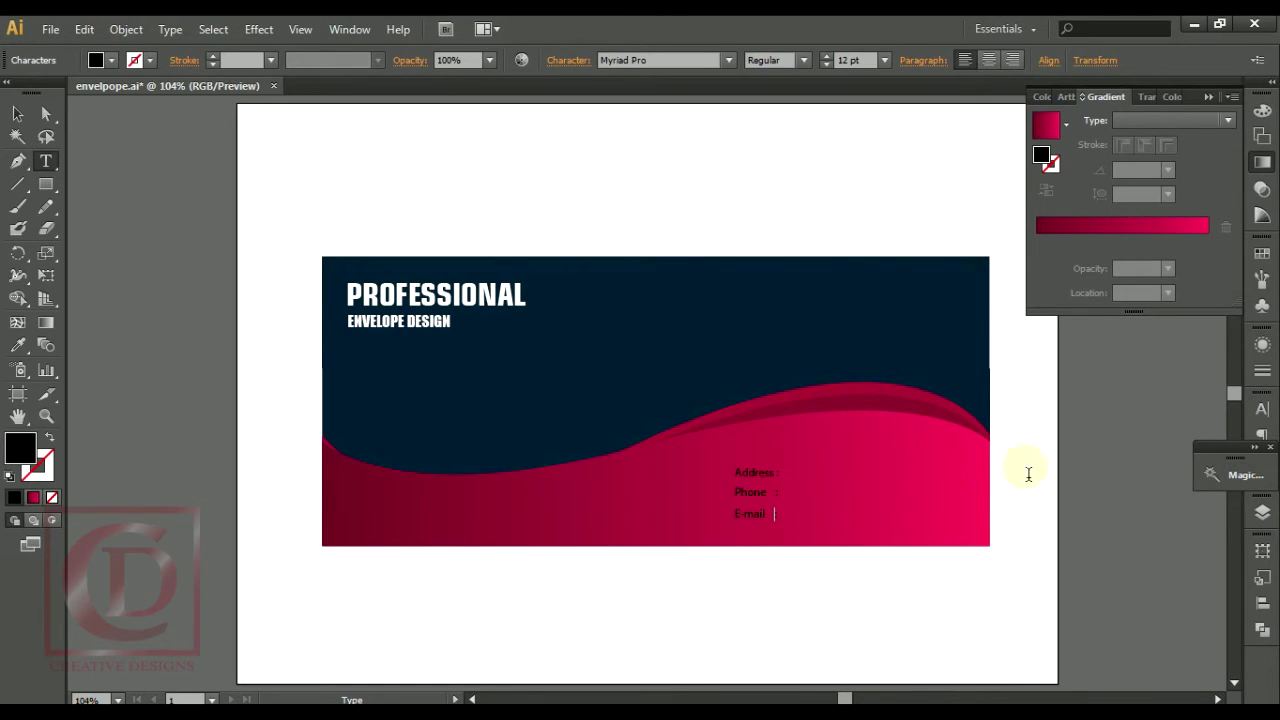
{"action": "left_click", "coordinate": [18, 114]}
{"action": "left_click", "coordinate": [776, 504]}
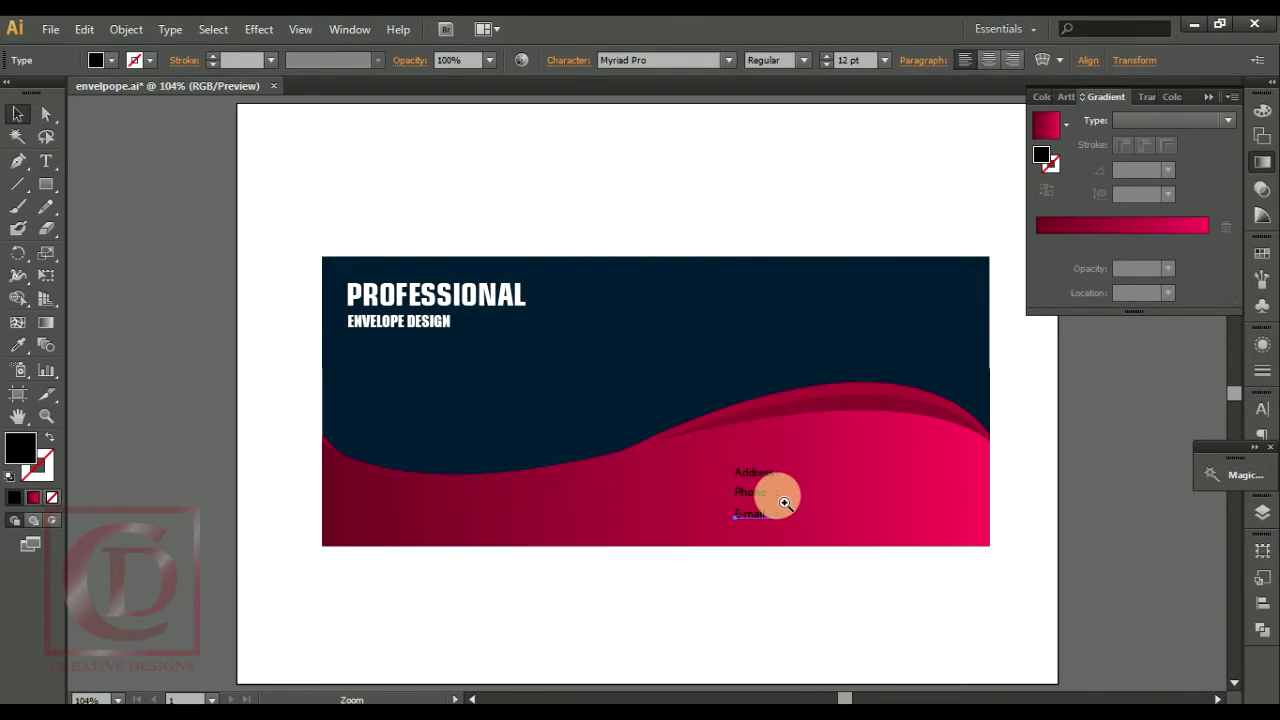
{"action": "key", "text": "ctrl+equal"}
{"action": "key", "text": "ctrl+equal"}
- Nudge the Address label slightly left to line it up with the other labels
{"action": "left_click", "coordinate": [432, 277]}
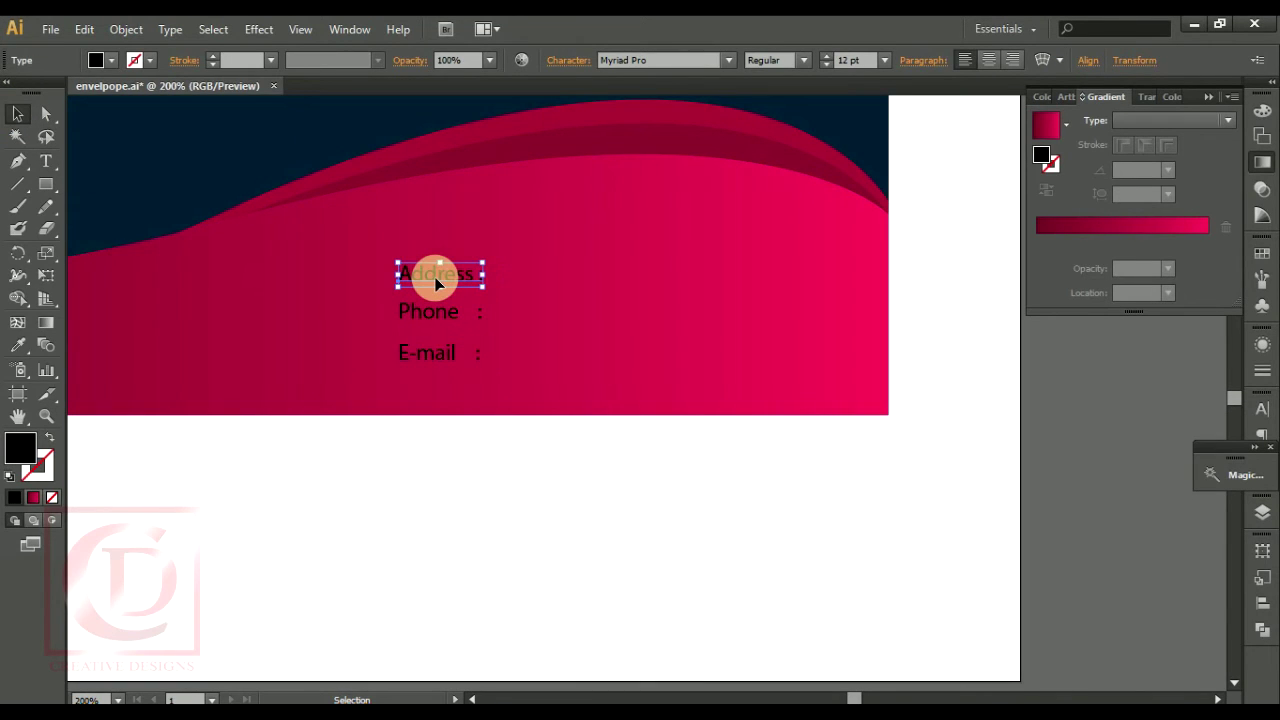
{"action": "key", "text": "Left"}
{"action": "left_click", "coordinate": [642, 526]}
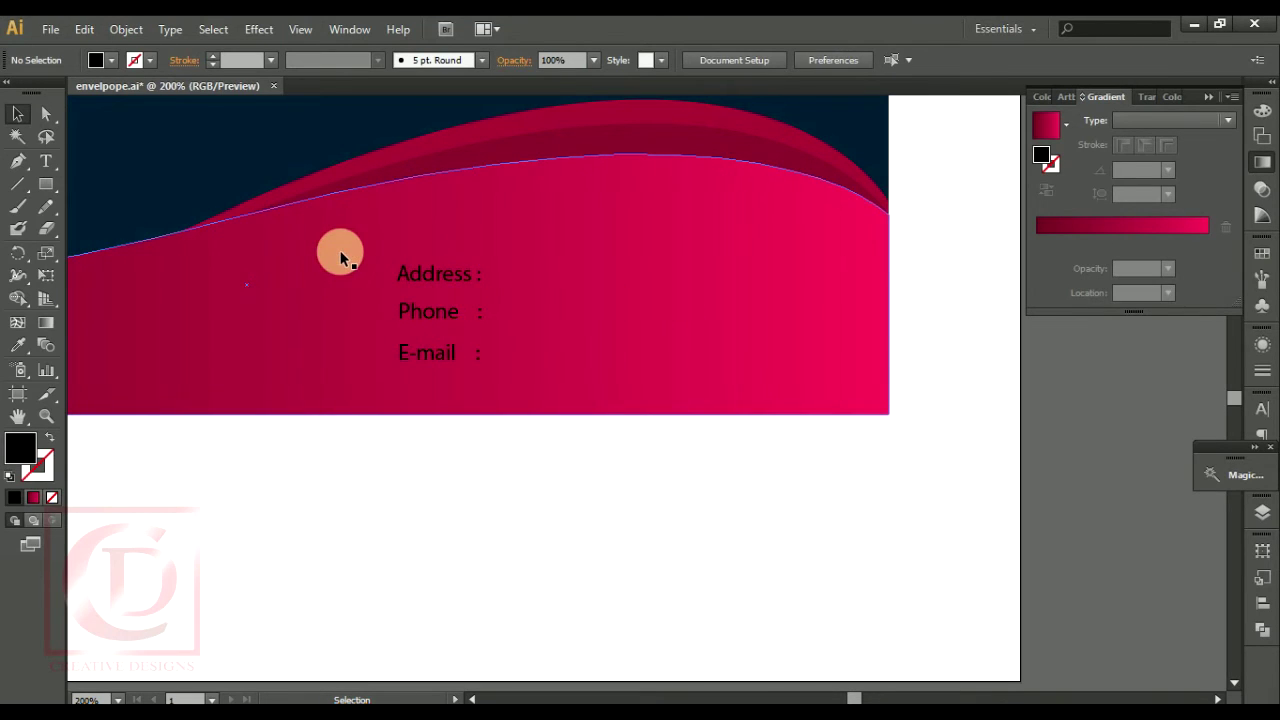
{"action": "right_click", "coordinate": [449, 284]}
{"action": "left_click", "coordinate": [420, 277]}
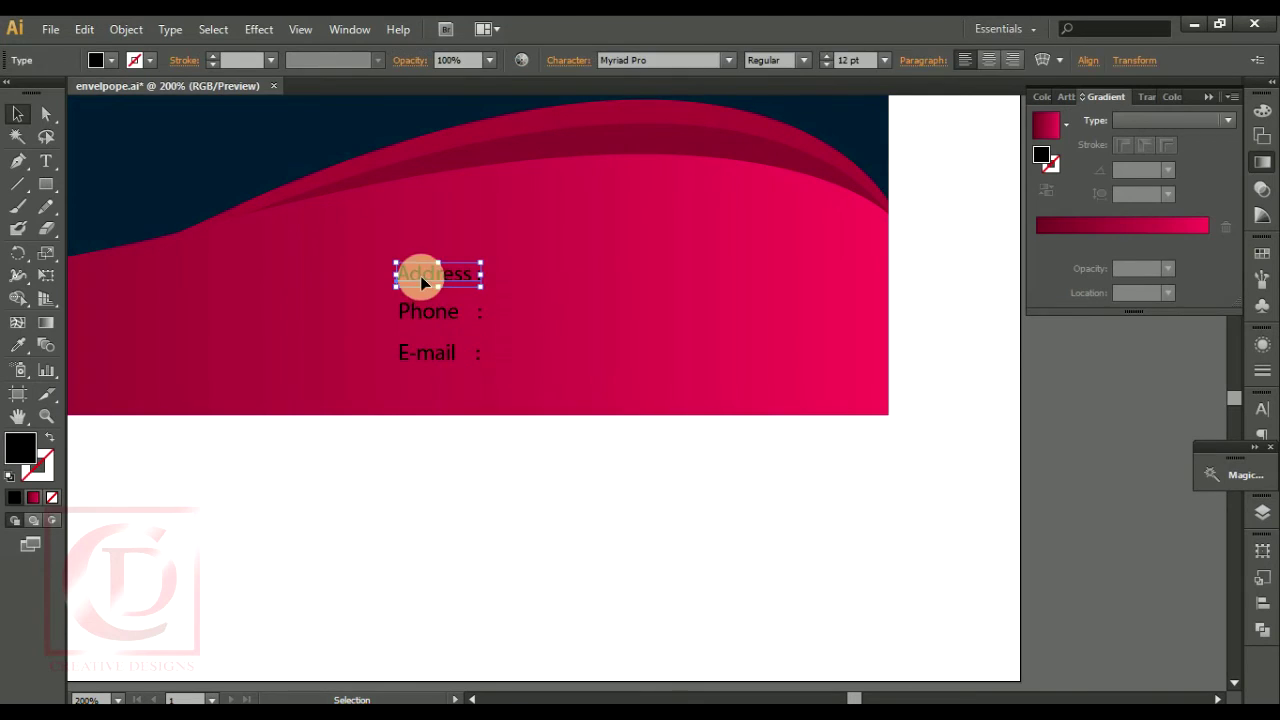
{"action": "left_click", "coordinate": [428, 318], "text": "shift"}
{"action": "left_click", "coordinate": [497, 489]}
{"action": "key", "text": "t"}
{"action": "left_click", "coordinate": [435, 273]}
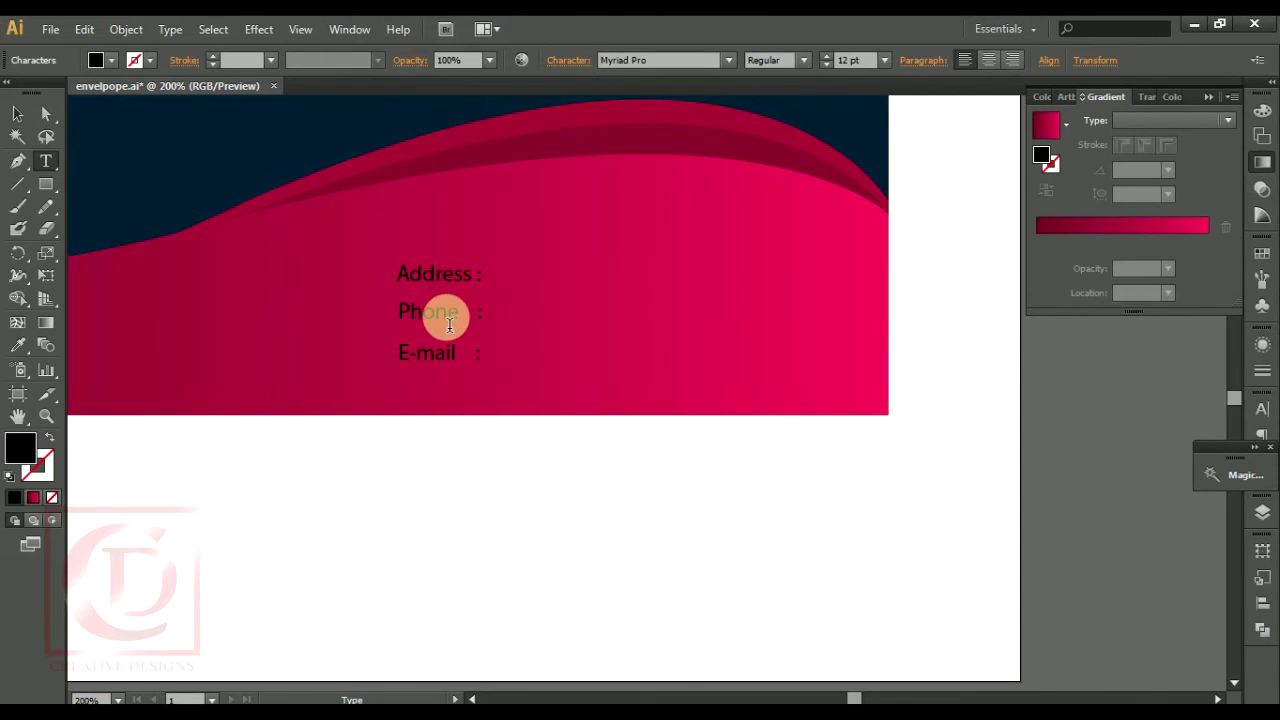
{"action": "double_click", "coordinate": [17, 113]}
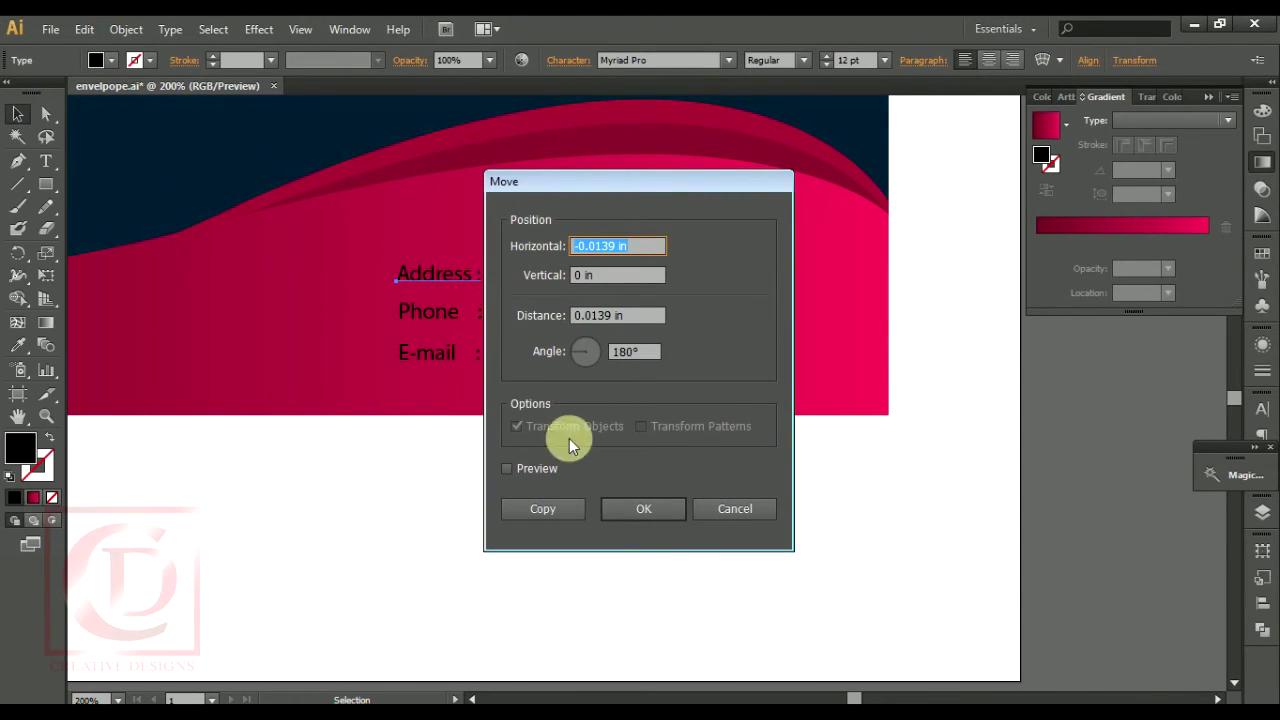
{"action": "left_click", "coordinate": [708, 510]}
- Set the contact labels' fill colour to white
{"action": "left_click", "coordinate": [405, 302], "text": "shift"}
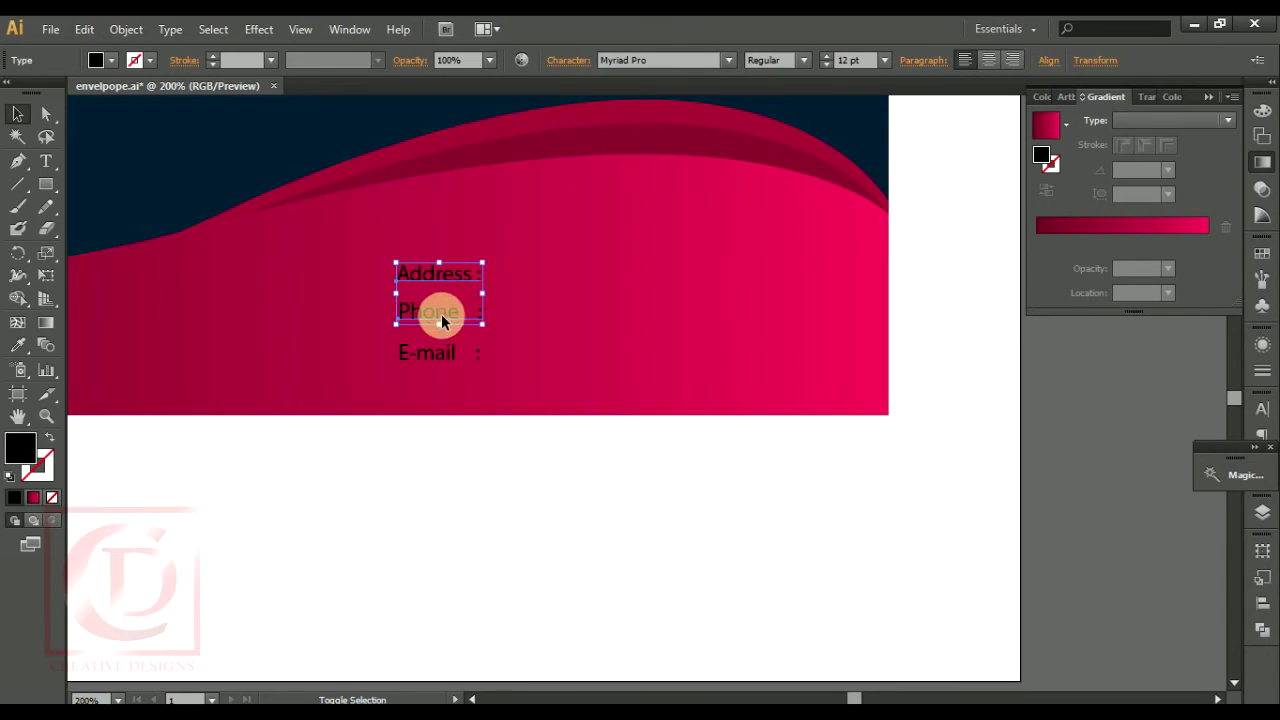
{"action": "left_click", "coordinate": [448, 360], "text": "shift"}
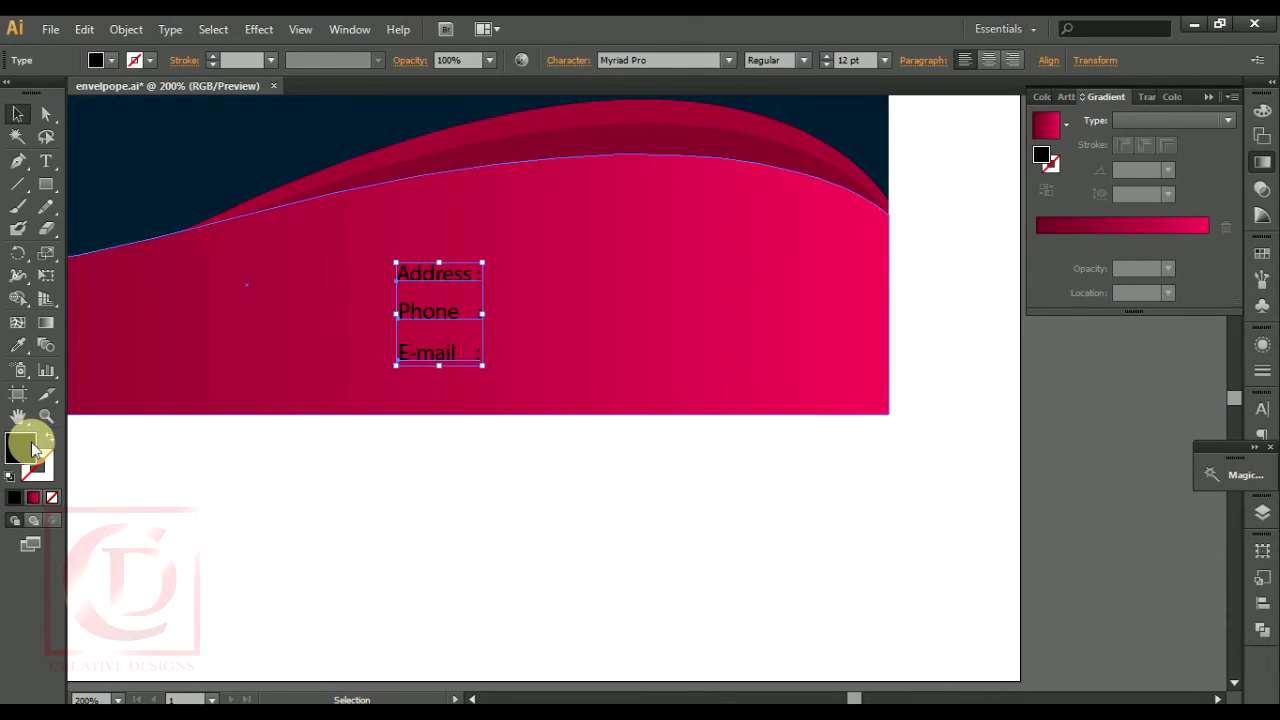
{"action": "double_click", "coordinate": [22, 445]}
{"action": "left_click", "coordinate": [754, 167]}
{"action": "left_click_drag", "start_coordinate": [754, 167], "coordinate": [711, 153]}
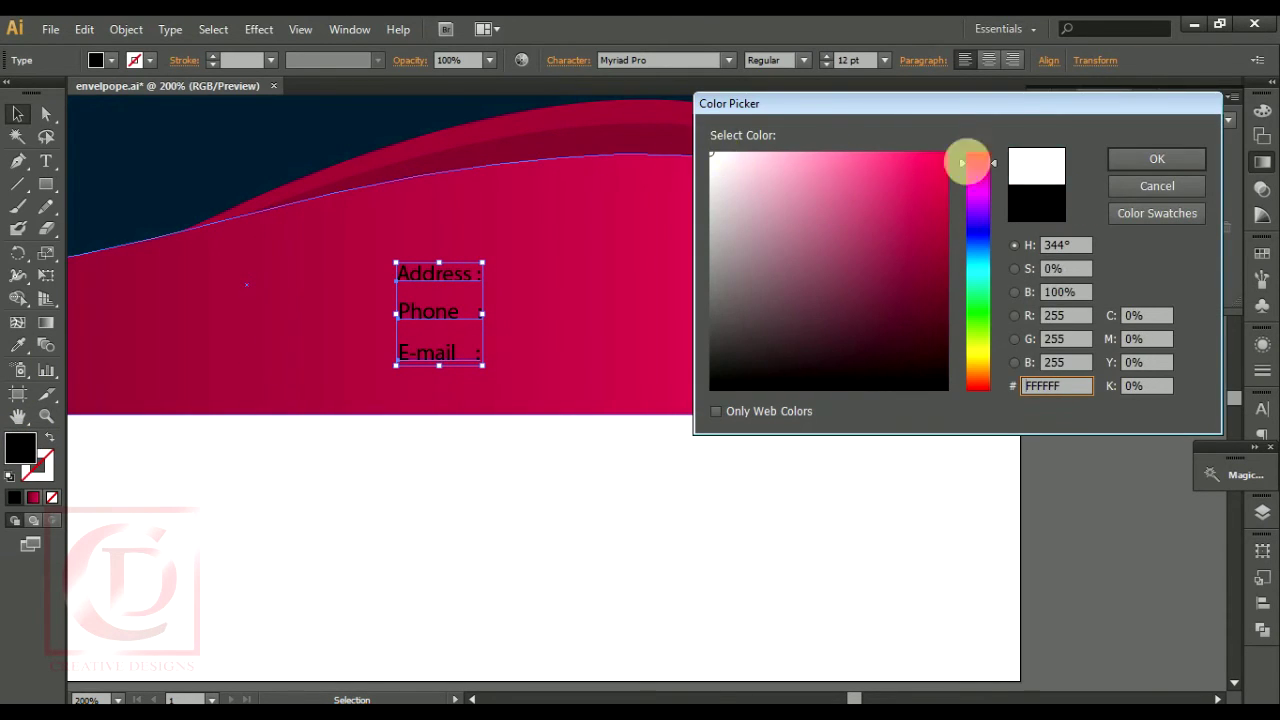
{"action": "left_click", "coordinate": [1157, 159]}
{"action": "left_click", "coordinate": [516, 396]}
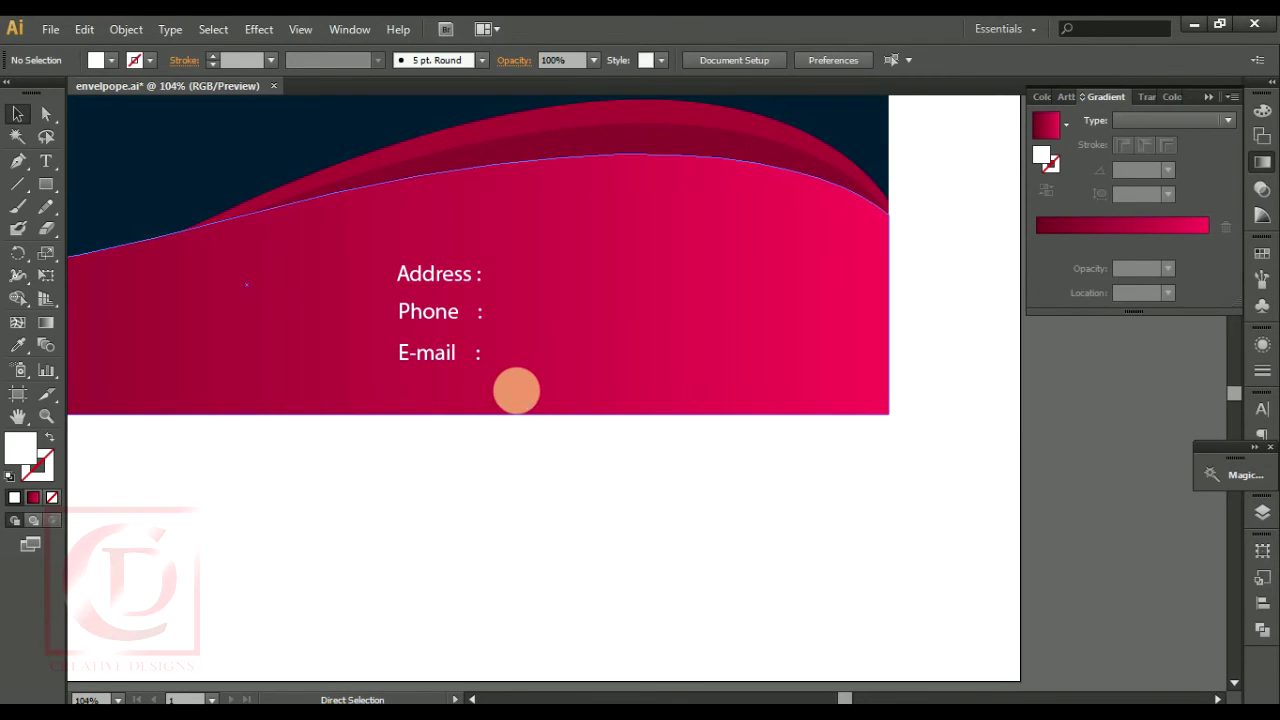
{"action": "key", "text": "ctrl+0"}
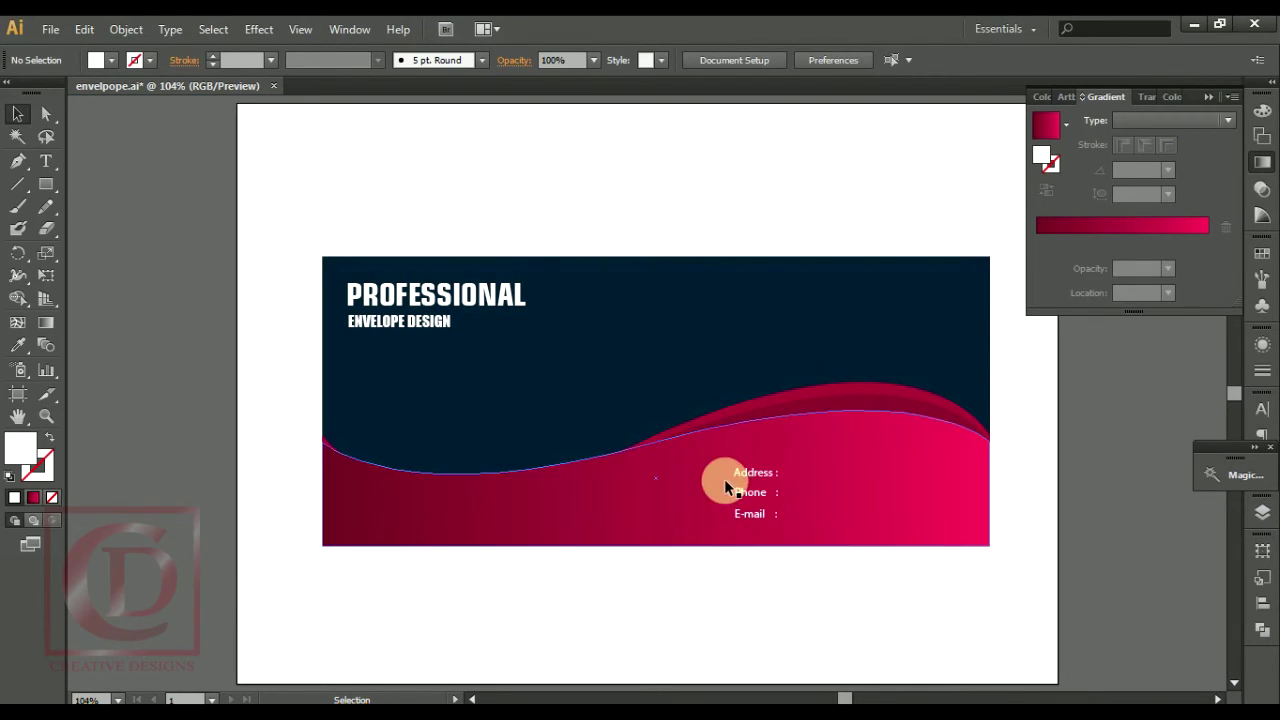
- Set the Address, Phone and E-mail labels to Myriad Pro Bold
{"action": "left_click", "coordinate": [760, 492]}
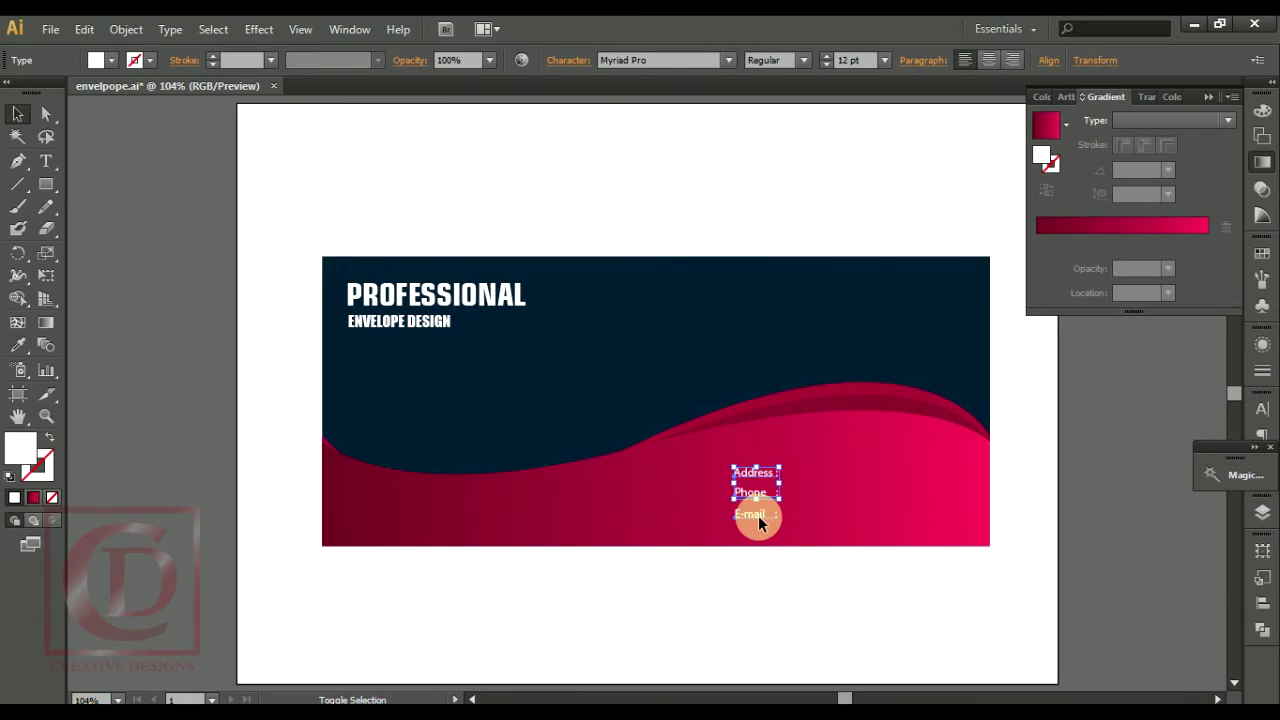
{"action": "left_click", "coordinate": [758, 515], "text": "shift"}
{"action": "left_click", "coordinate": [802, 62]}
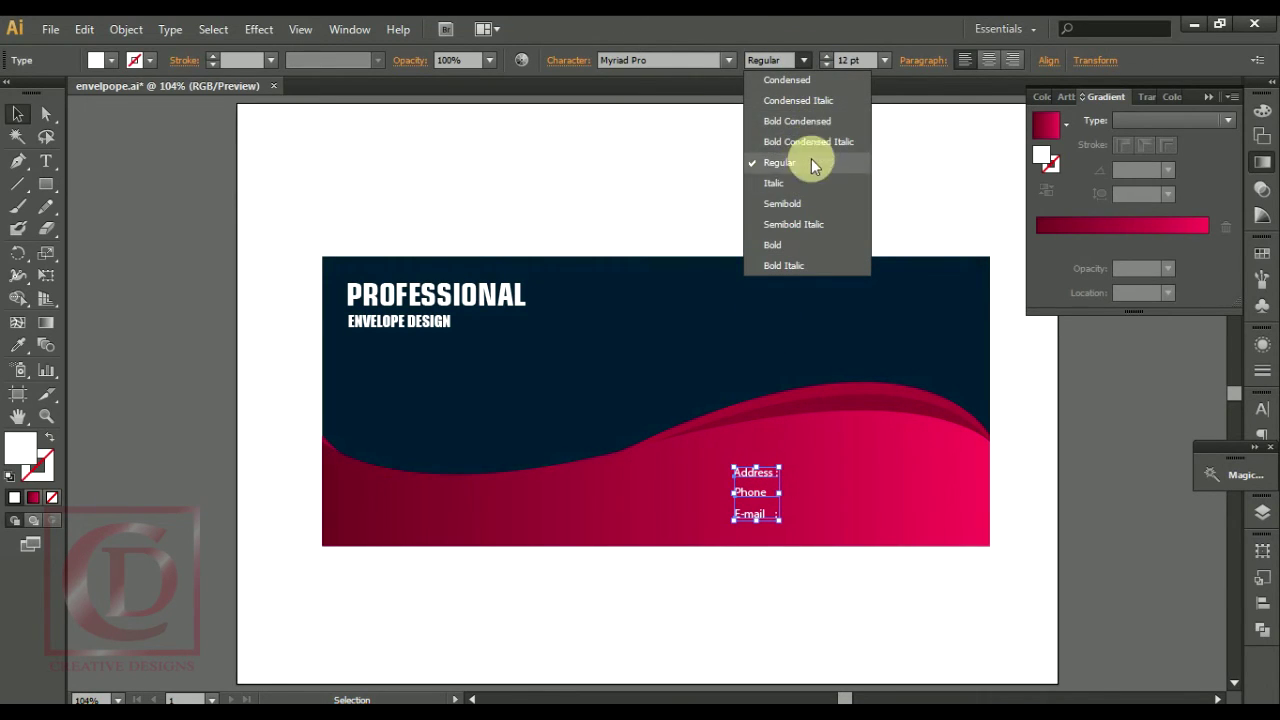
{"action": "left_click", "coordinate": [808, 243]}
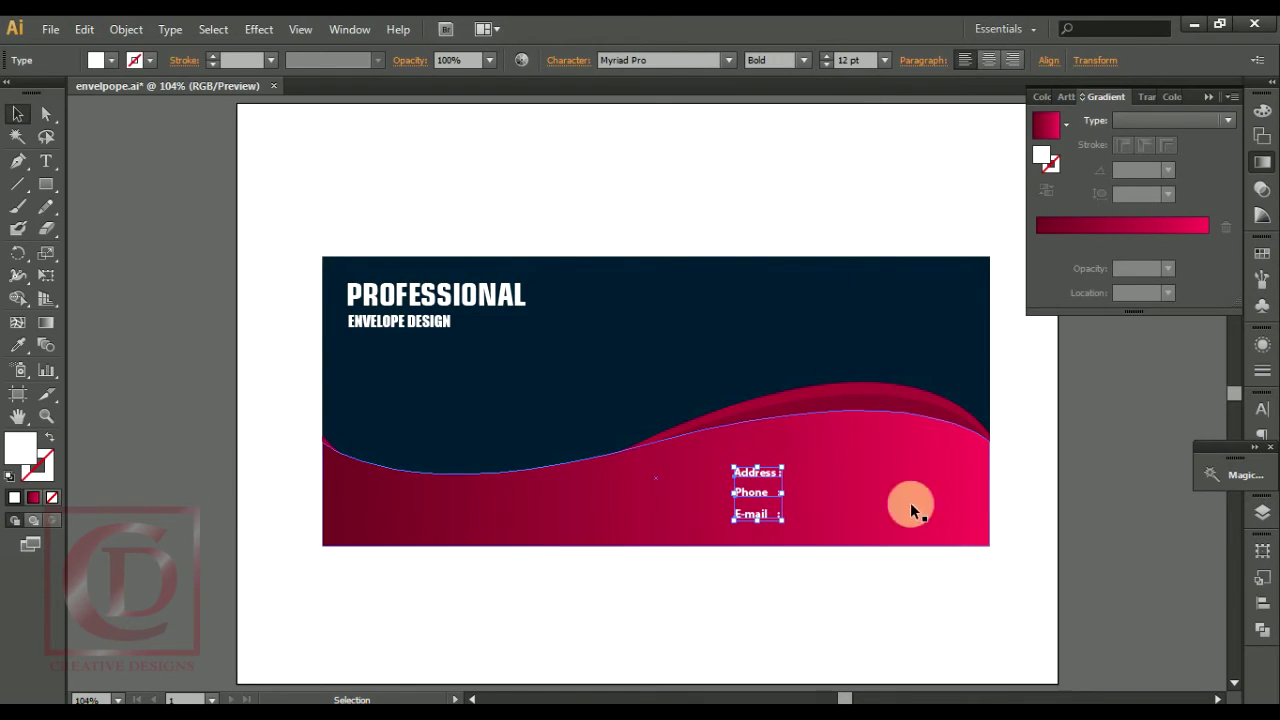
{"action": "left_click", "coordinate": [786, 524], "text": "shift"}
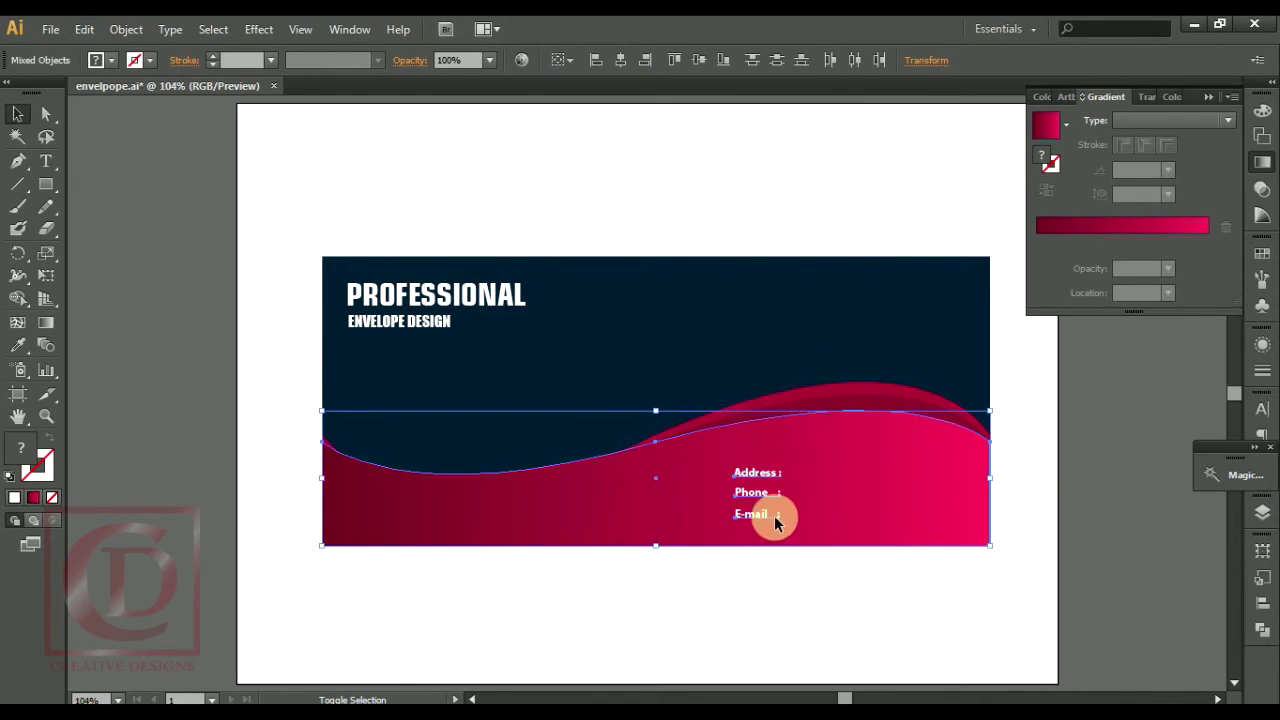
{"action": "left_click", "coordinate": [785, 580]}
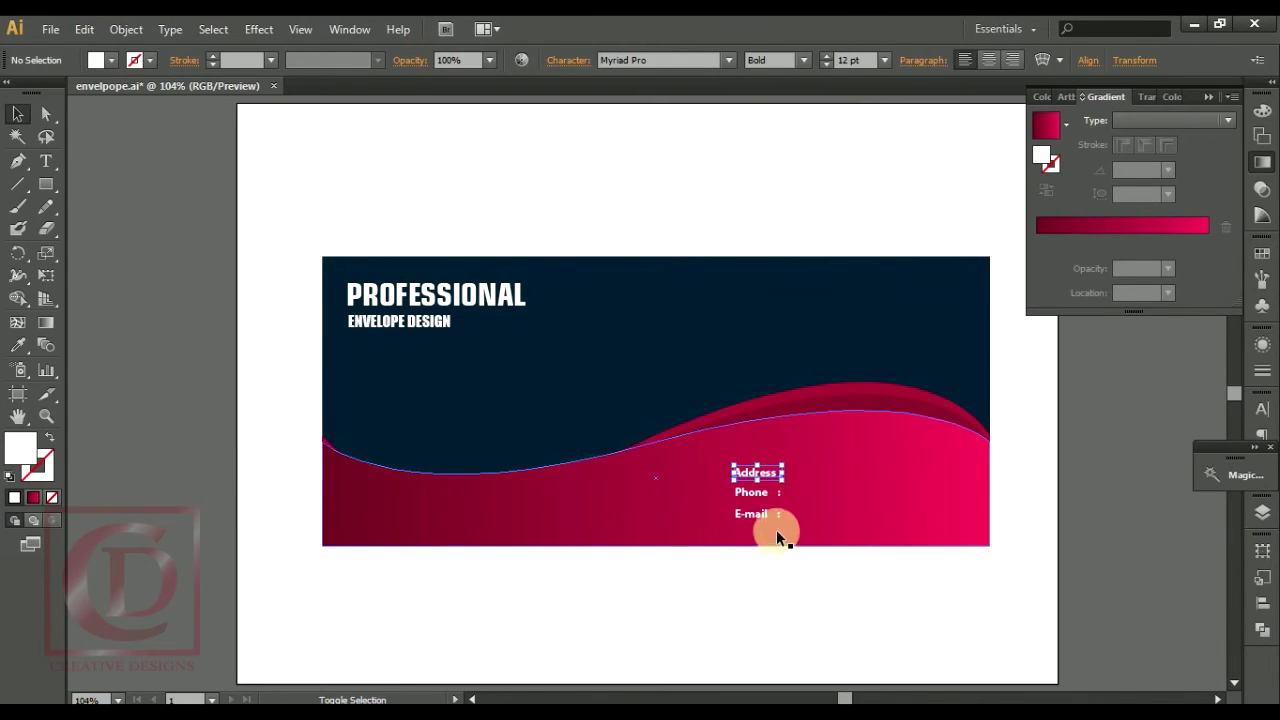
- Lock the lower wave shape with Object > Lock > Selection
{"action": "left_click", "coordinate": [713, 473]}
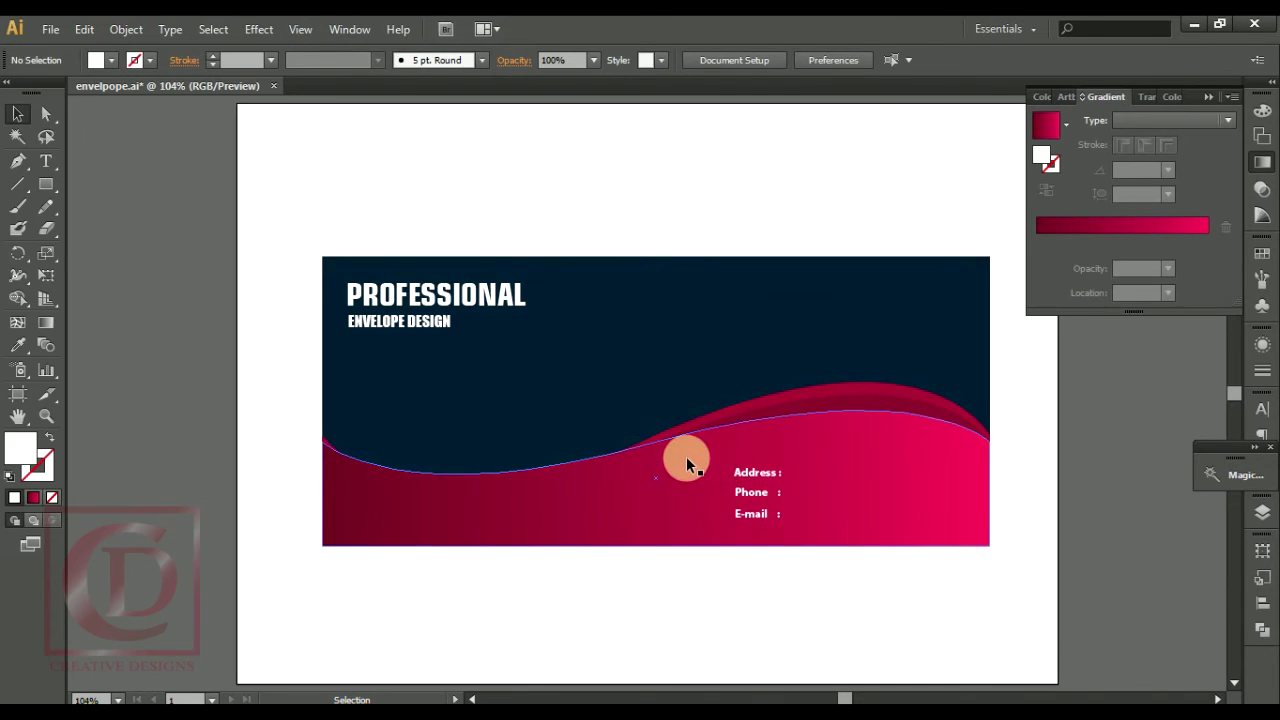
{"action": "left_click", "coordinate": [689, 464]}
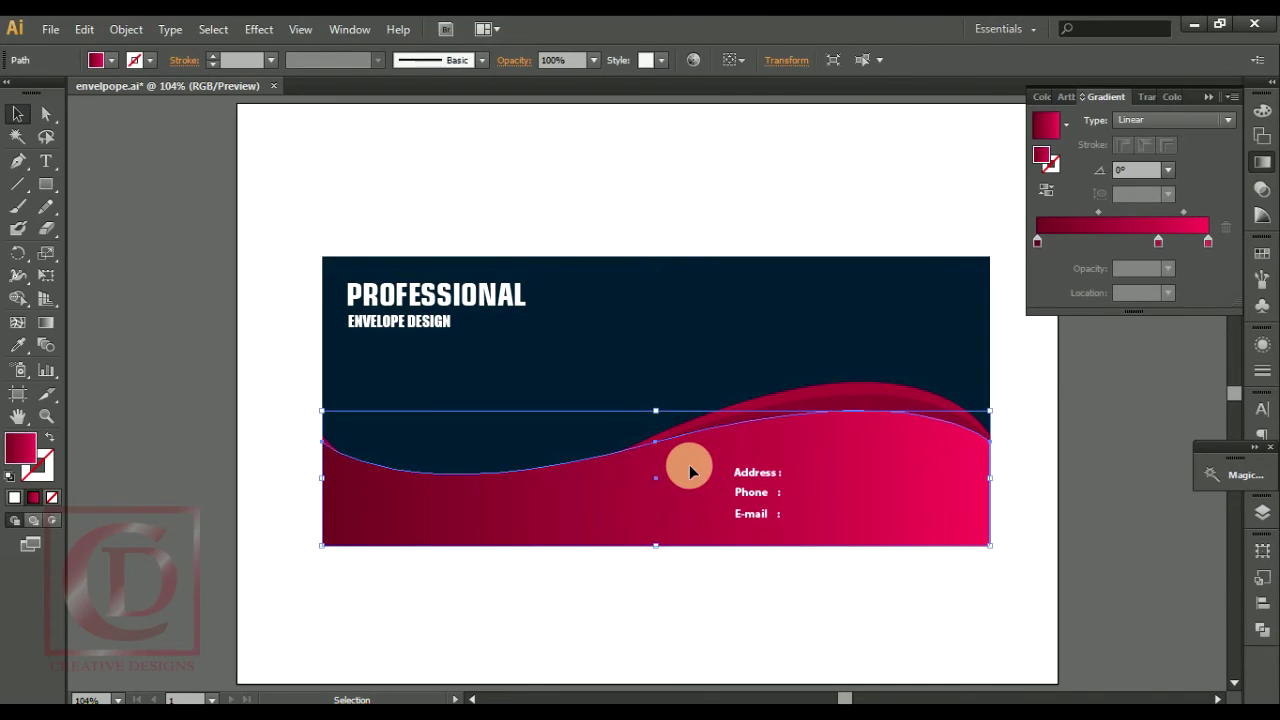
{"action": "left_click", "coordinate": [126, 29]}
{"action": "left_click", "coordinate": [414, 141]}
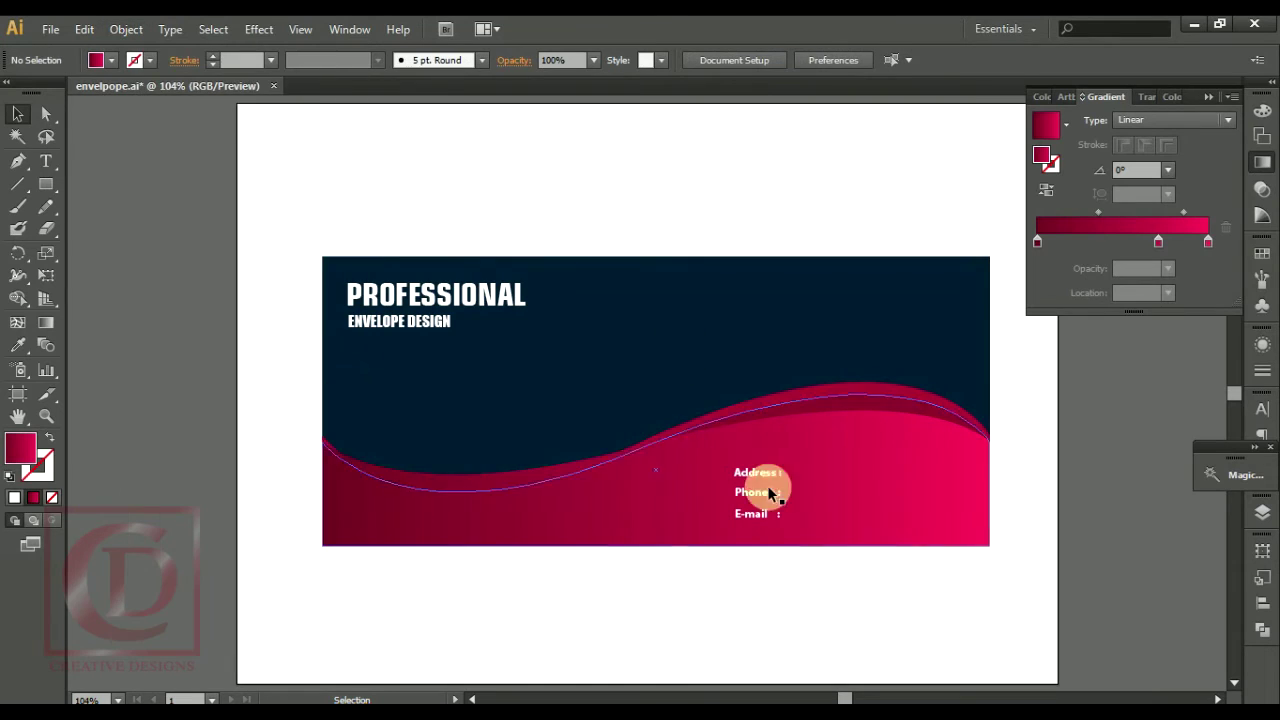
{"action": "left_click_drag", "start_coordinate": [703, 455], "coordinate": [776, 522]}
{"action": "key", "text": "ctrl+z"}
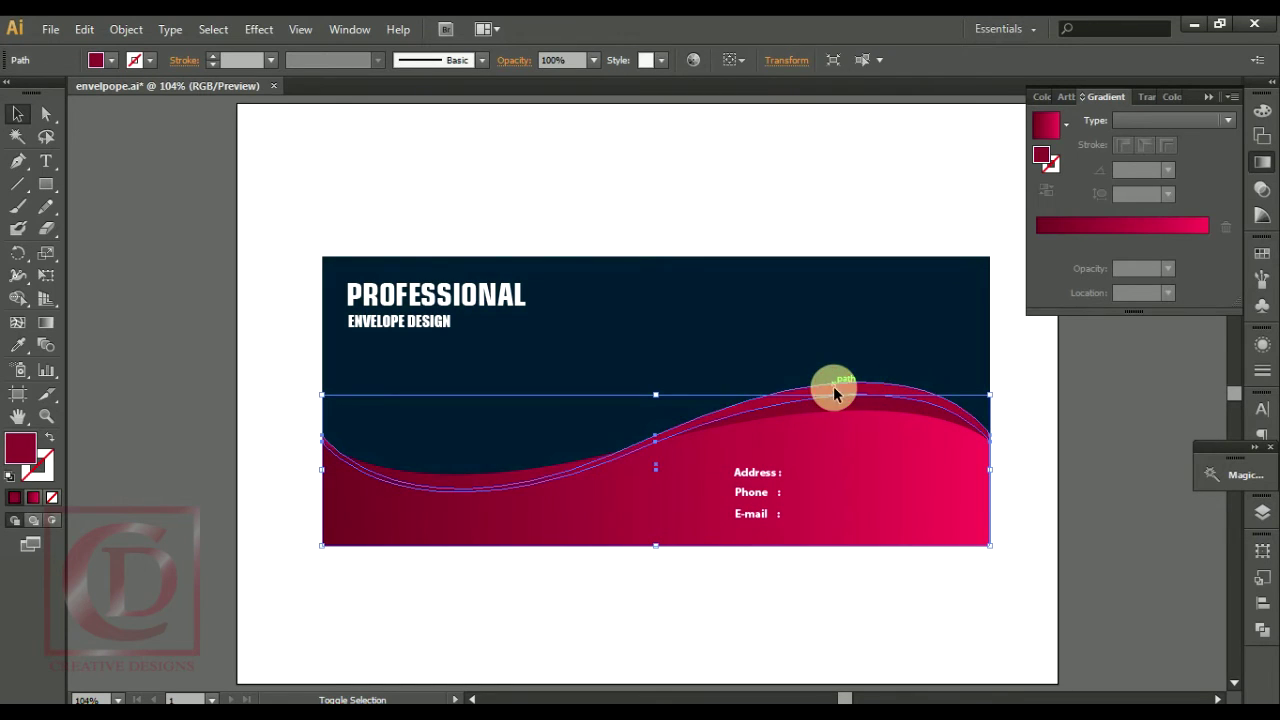
- Lock the second wave too, then marquee-select the contact label block
{"action": "left_click", "coordinate": [833, 386], "text": "shift"}
{"action": "left_click", "coordinate": [110, 36]}
{"action": "mouse_move", "coordinate": [147, 141]}
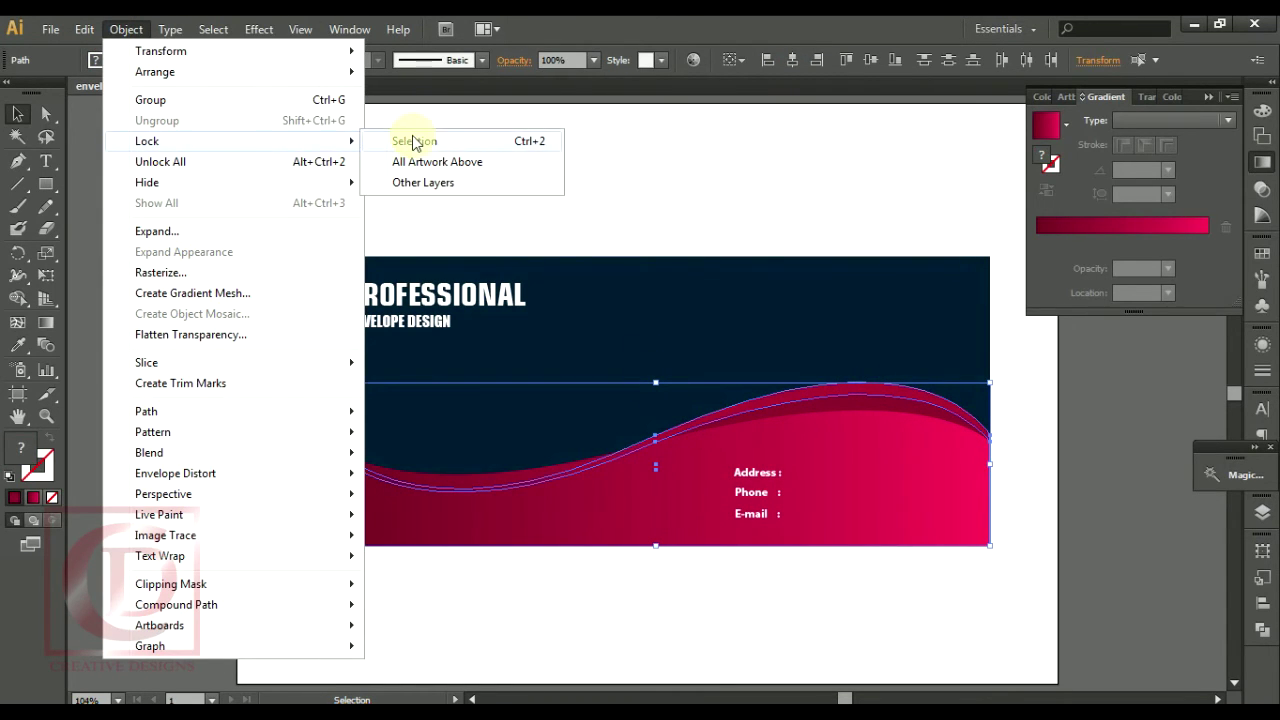
{"action": "left_click", "coordinate": [418, 141]}
{"action": "mouse_move", "coordinate": [706, 456]}
{"action": "left_mouse_down"}
{"action": "mouse_move", "coordinate": [781, 538]}
{"action": "mouse_move", "coordinate": [808, 538]}
{"action": "left_mouse_up"}
{"action": "left_click", "coordinate": [867, 575]}
{"action": "left_click_drag", "start_coordinate": [709, 457], "coordinate": [823, 543]}
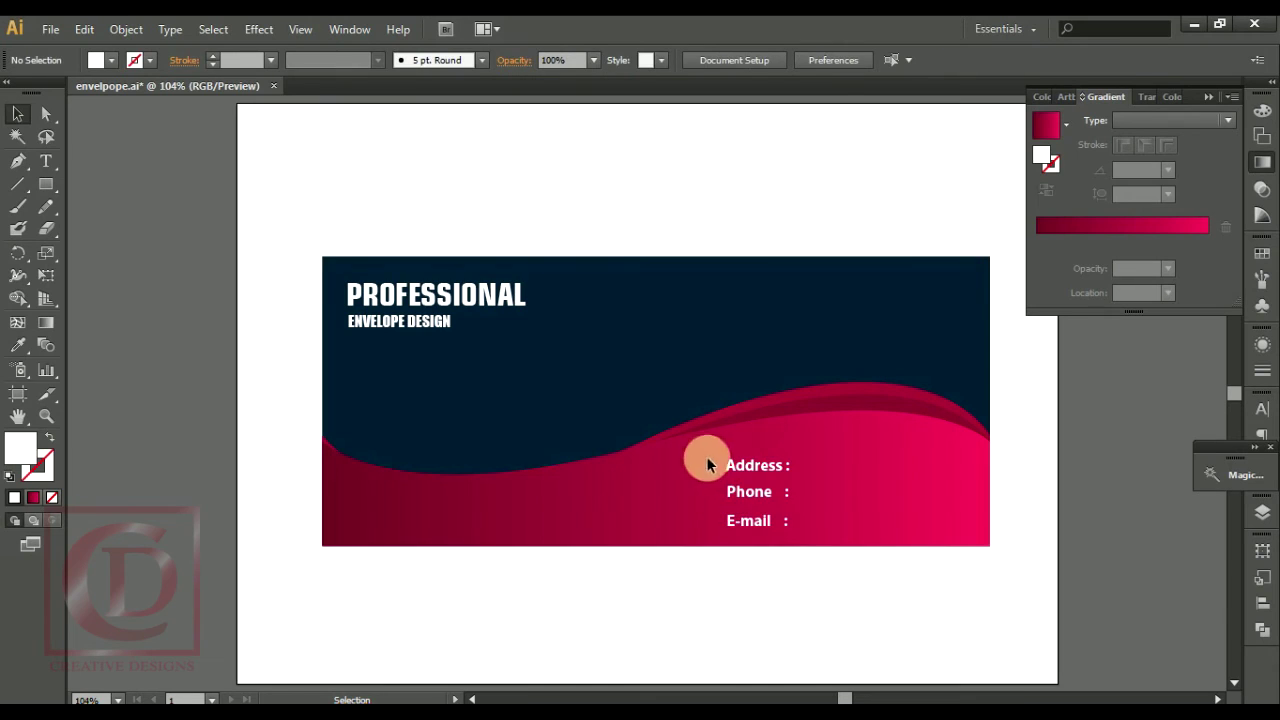
{"action": "left_click_drag", "start_coordinate": [759, 493], "coordinate": [725, 490]}
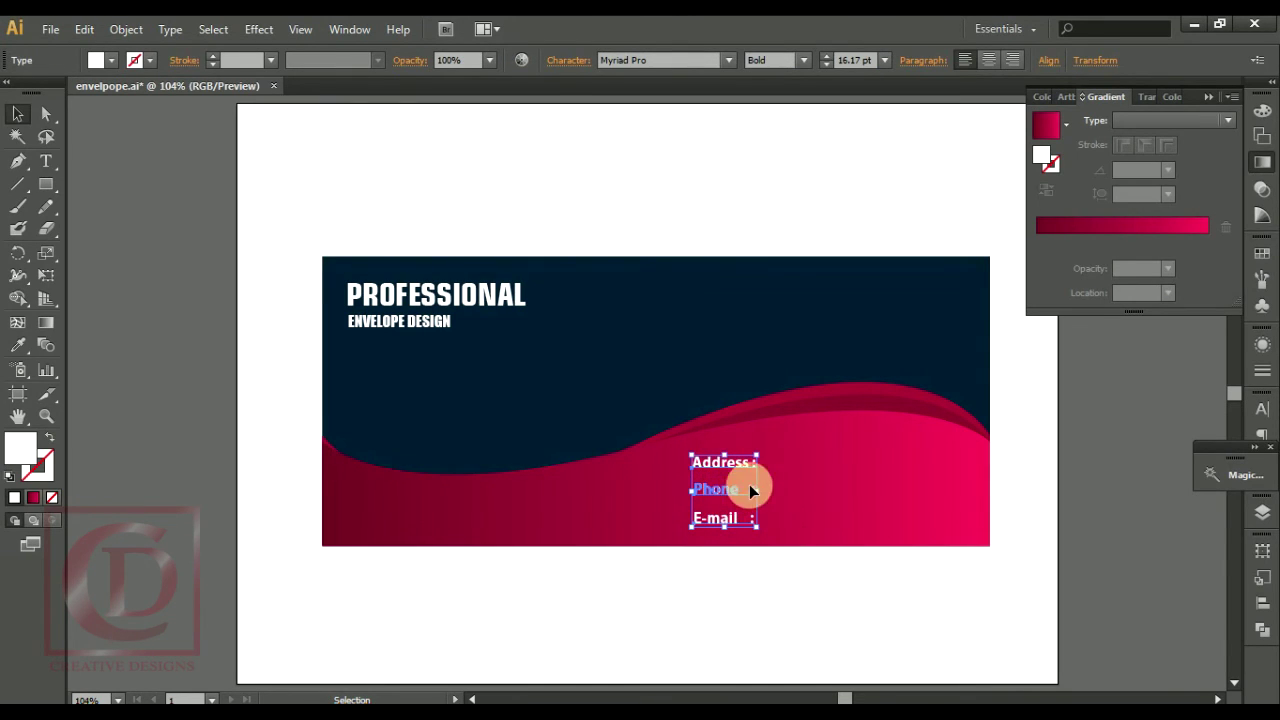
{"action": "left_click", "coordinate": [862, 603]}
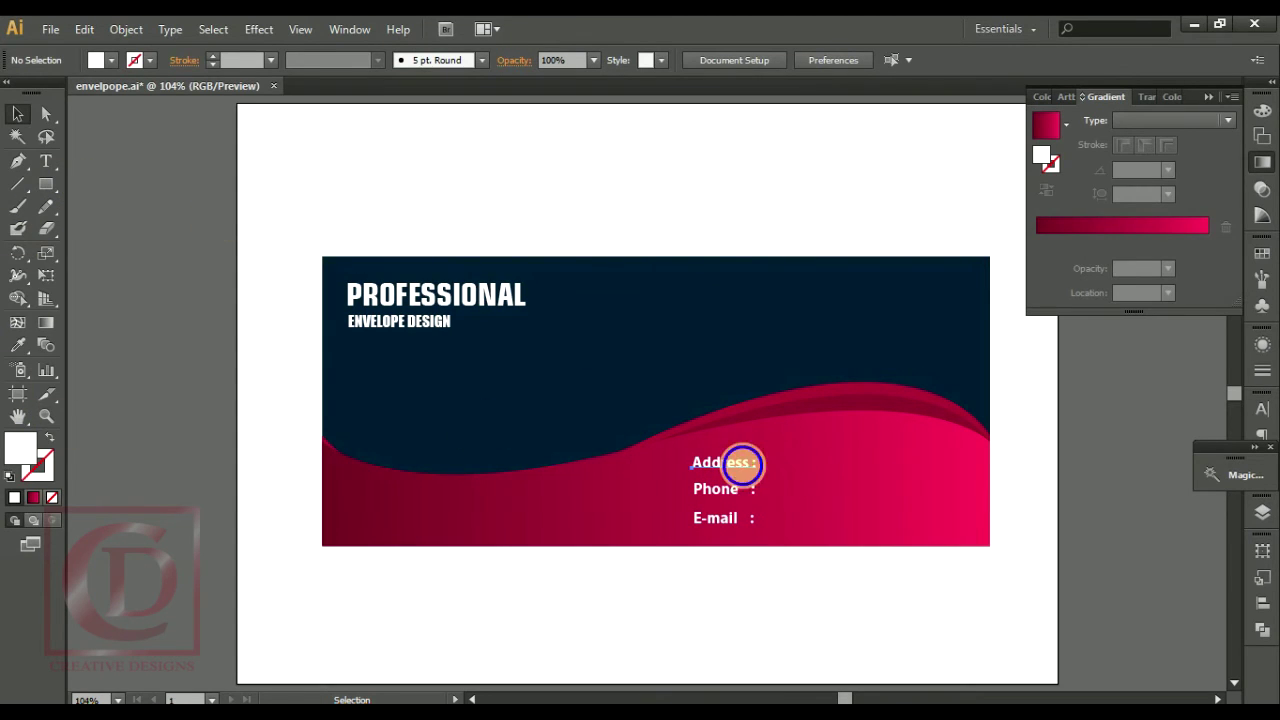
{"action": "right_click", "coordinate": [742, 463]}
{"action": "left_click", "coordinate": [722, 460]}
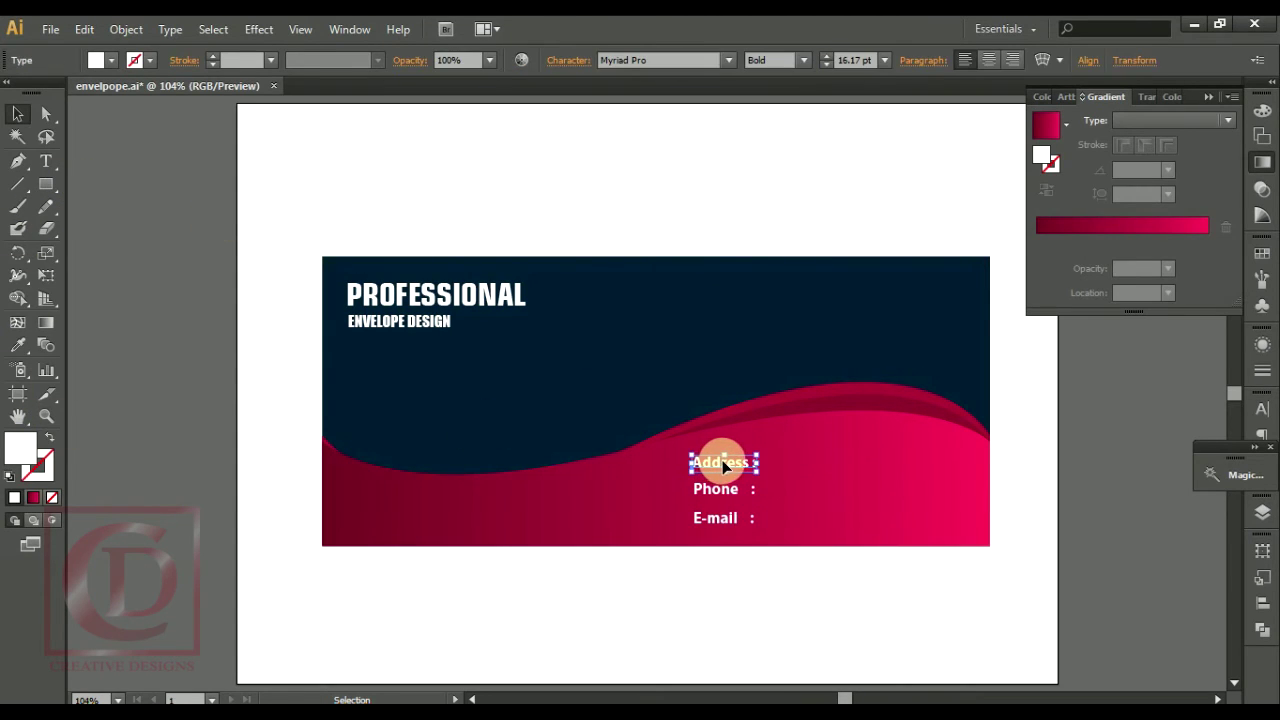
{"action": "left_click_drag", "start_coordinate": [722, 460], "coordinate": [810, 462]}
{"action": "key", "text": "ctrl+z"}
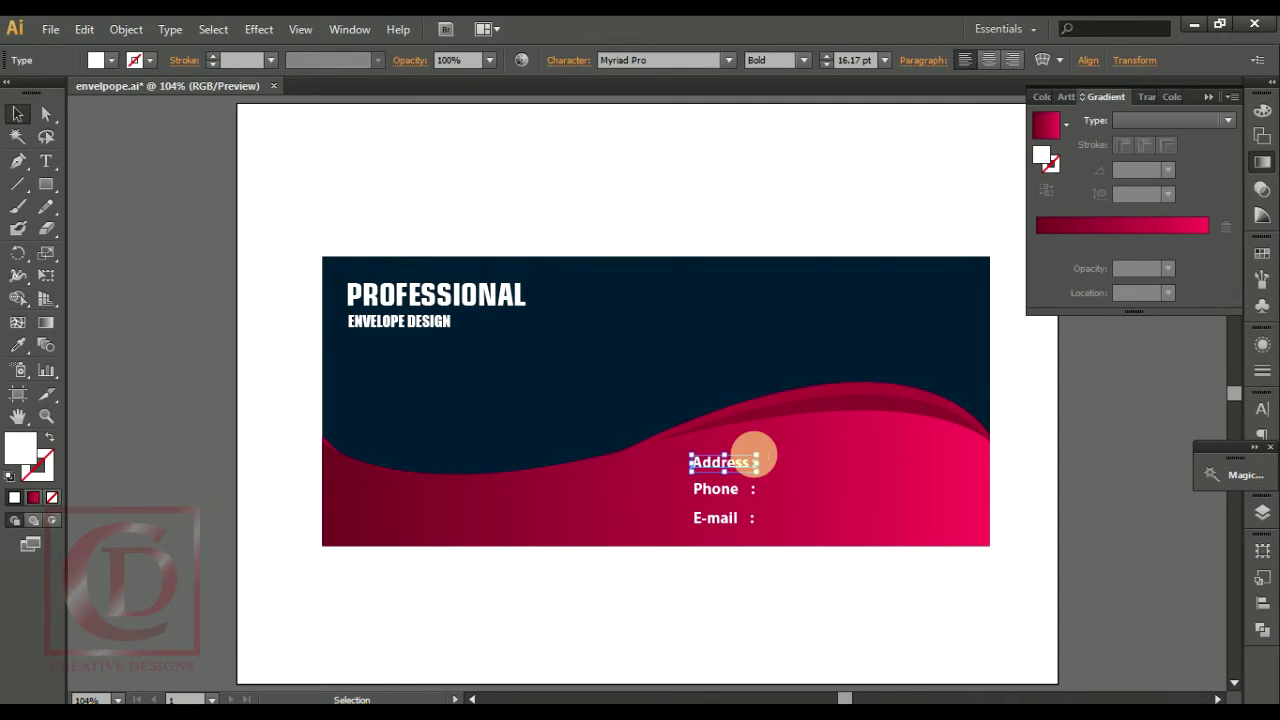
{"action": "left_click", "coordinate": [833, 455]}
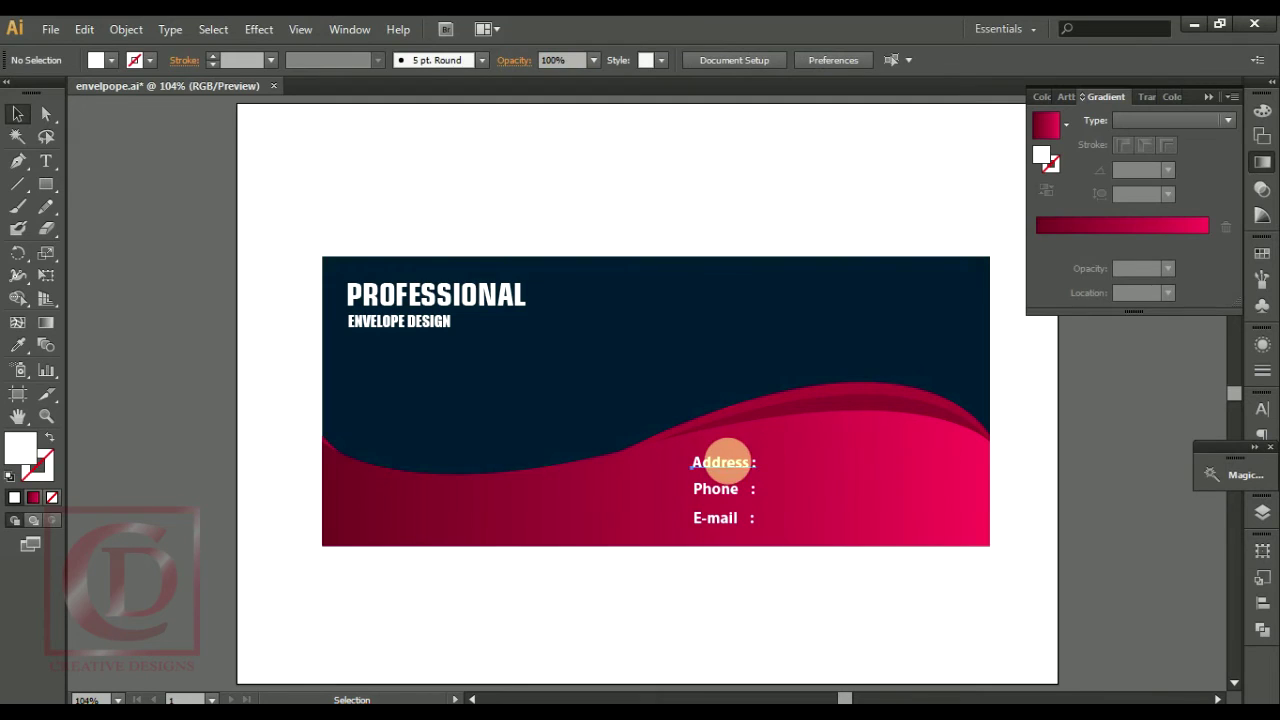
{"action": "mouse_move", "coordinate": [722, 462]}
{"action": "left_mouse_down"}
{"action": "mouse_move", "coordinate": [849, 463]}
{"action": "mouse_move", "coordinate": [852, 493]}
{"action": "left_mouse_up"}
- Copy a placeholder down to the E-mail row and set the first value to 'Your Address'
{"action": "key", "text": "t"}
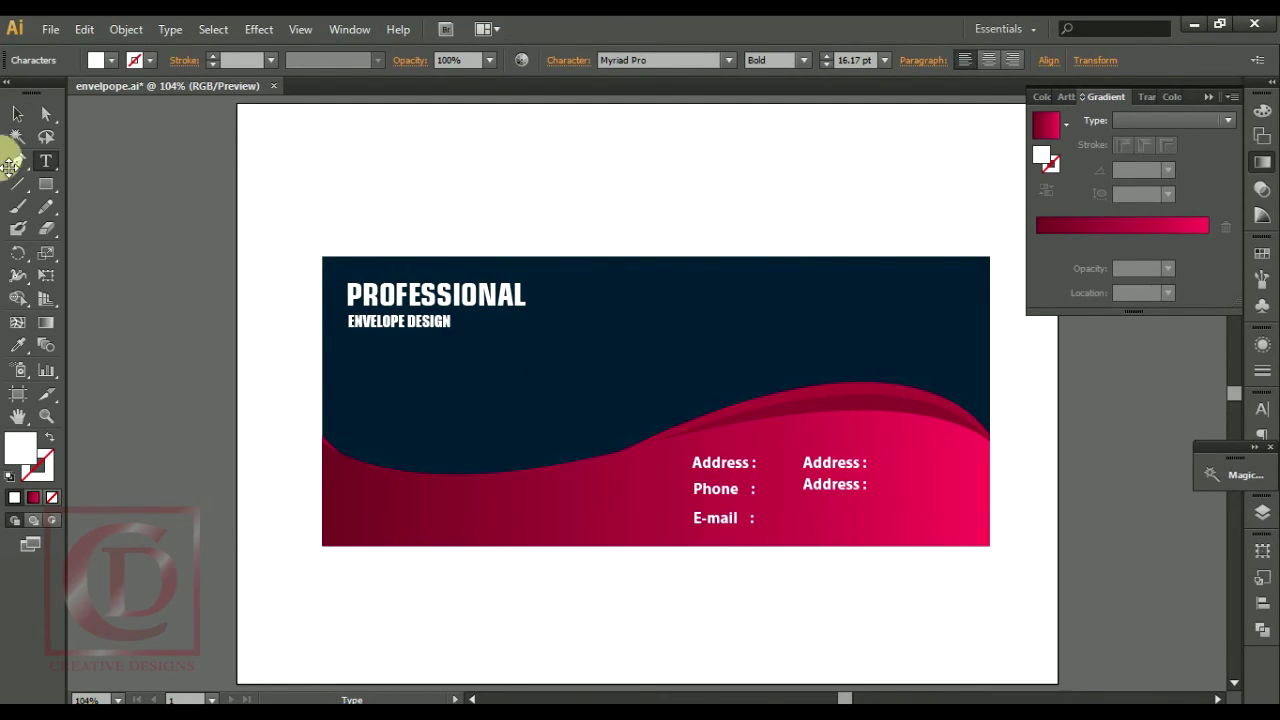
{"action": "left_click", "coordinate": [17, 114]}
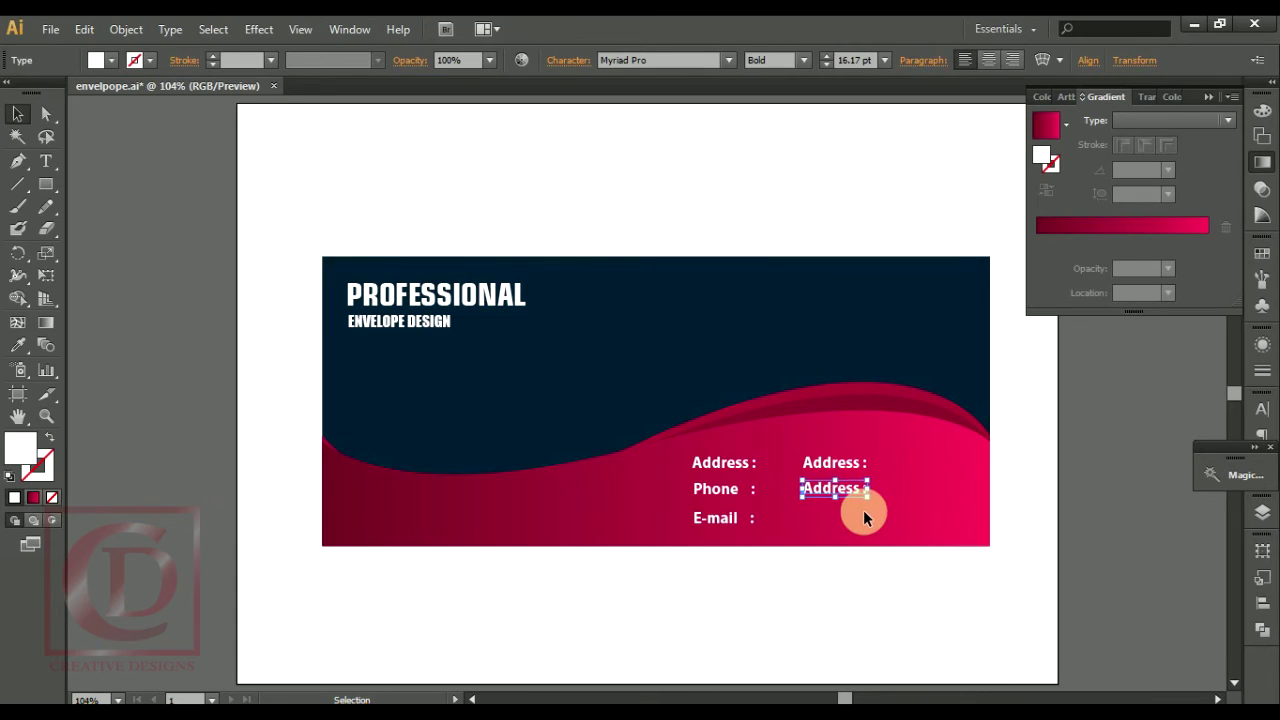
{"action": "mouse_move", "coordinate": [850, 503]}
{"action": "left_mouse_down"}
{"action": "mouse_move", "coordinate": [851, 527]}
{"action": "mouse_move", "coordinate": [835, 531]}
{"action": "left_mouse_up"}
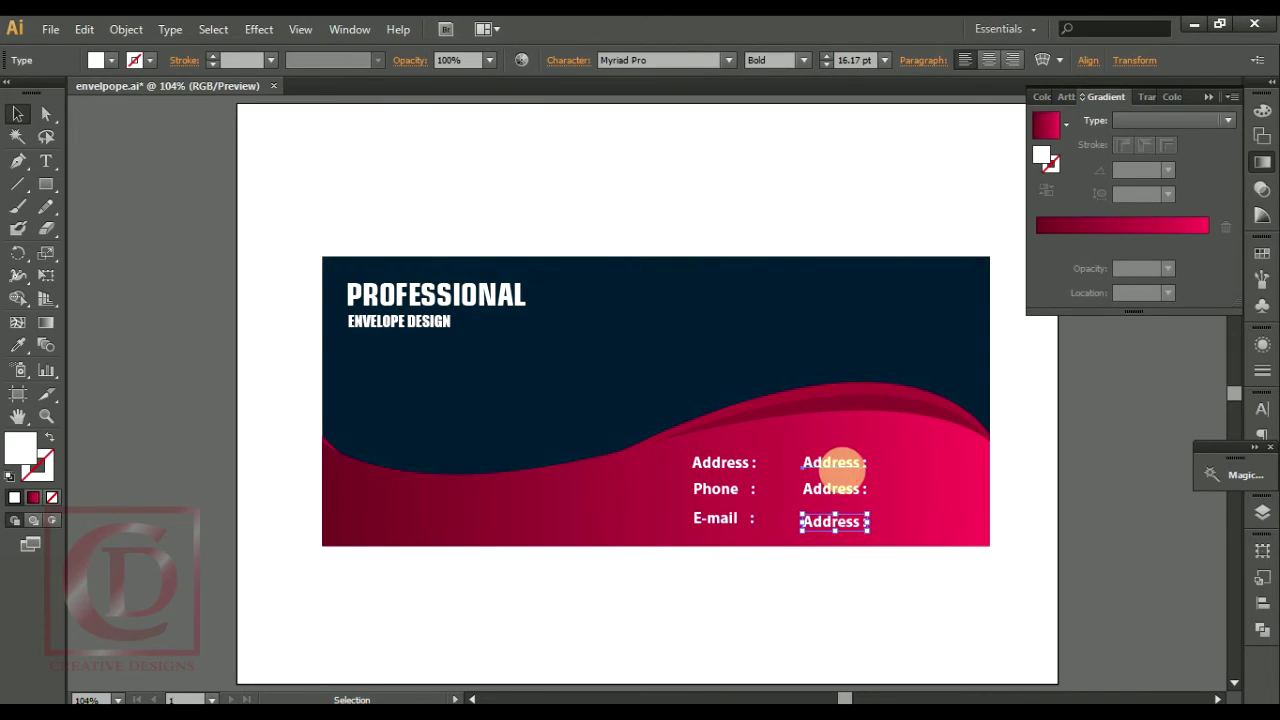
{"action": "double_click", "coordinate": [843, 468]}
{"action": "type", "text": "Your"}
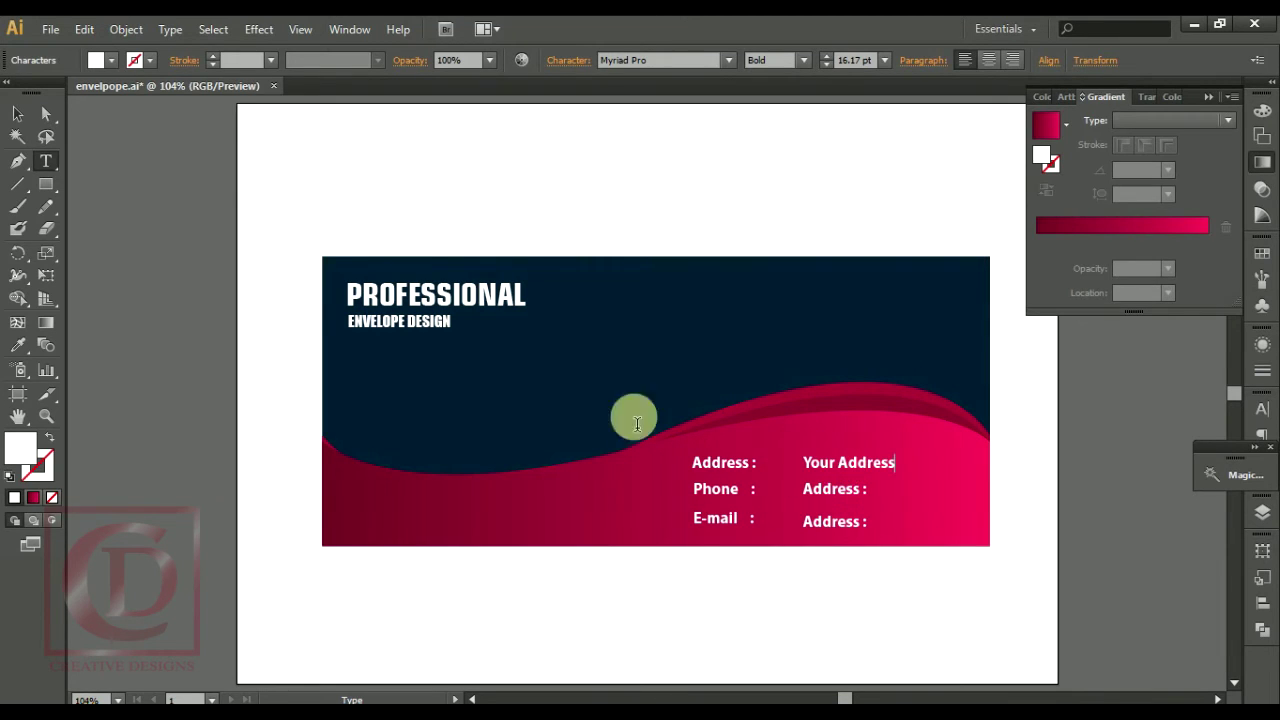
{"action": "left_click", "coordinate": [18, 114]}
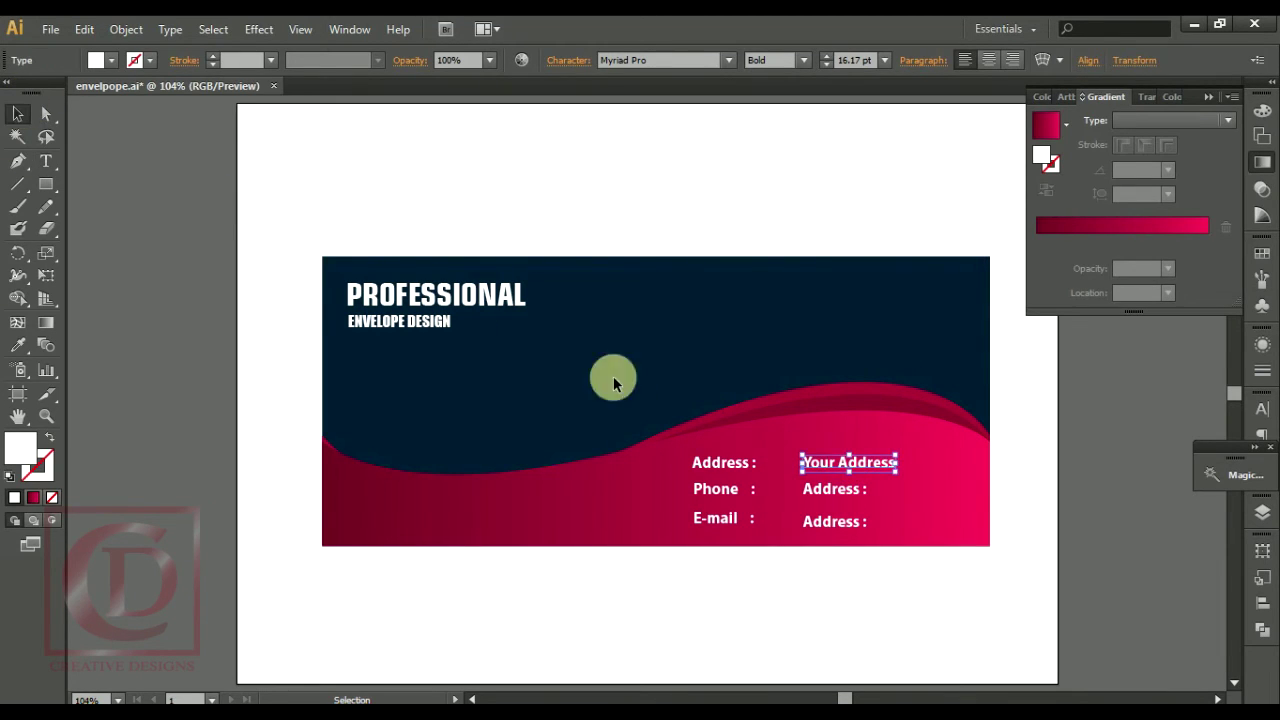
- Replace the Phone row placeholder with the number 123-456-789
{"action": "left_click", "coordinate": [845, 492]}
{"action": "double_click", "coordinate": [845, 492]}
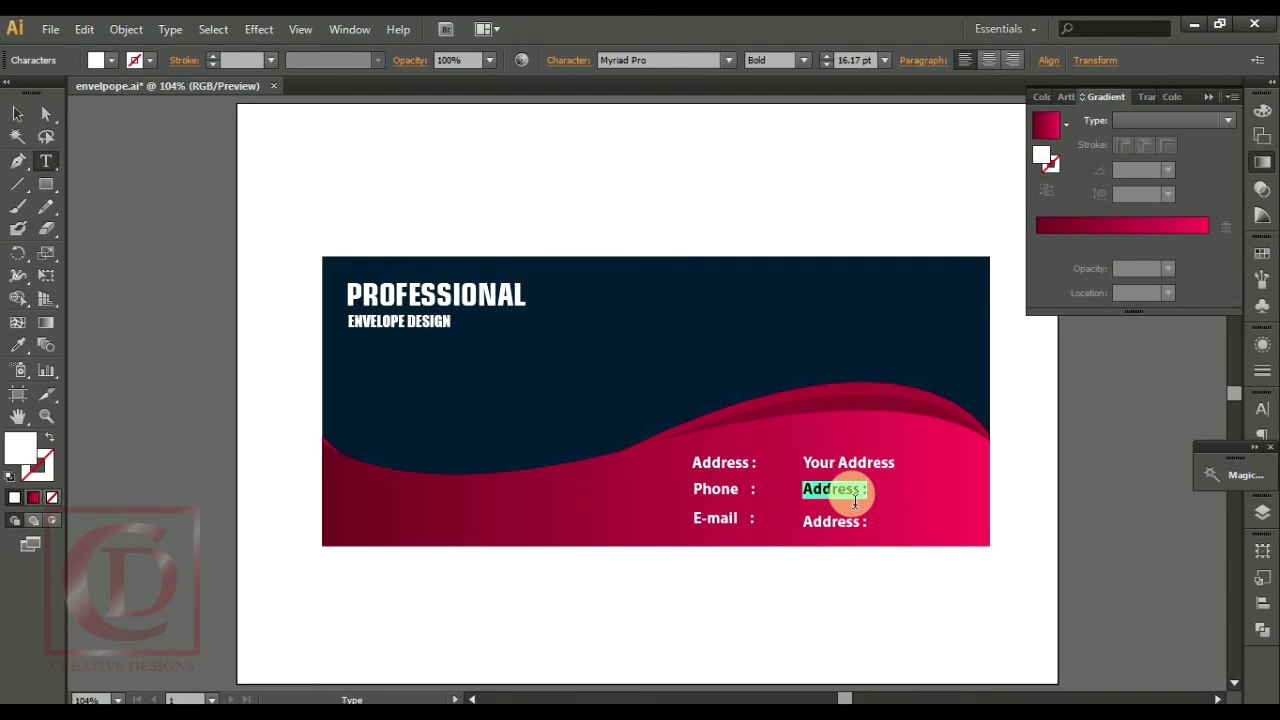
{"action": "key", "text": "BackSpace"}
{"action": "type", "text": "123-456-7"}
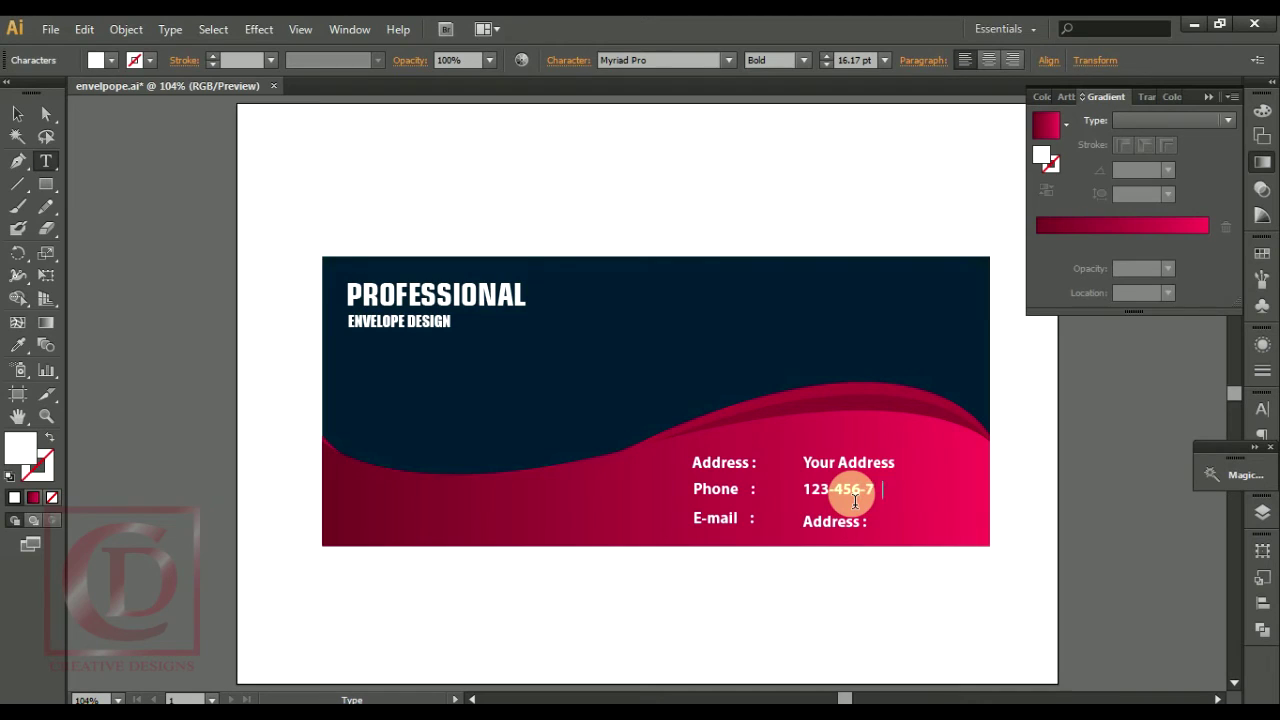
{"action": "type", "text": "89"}
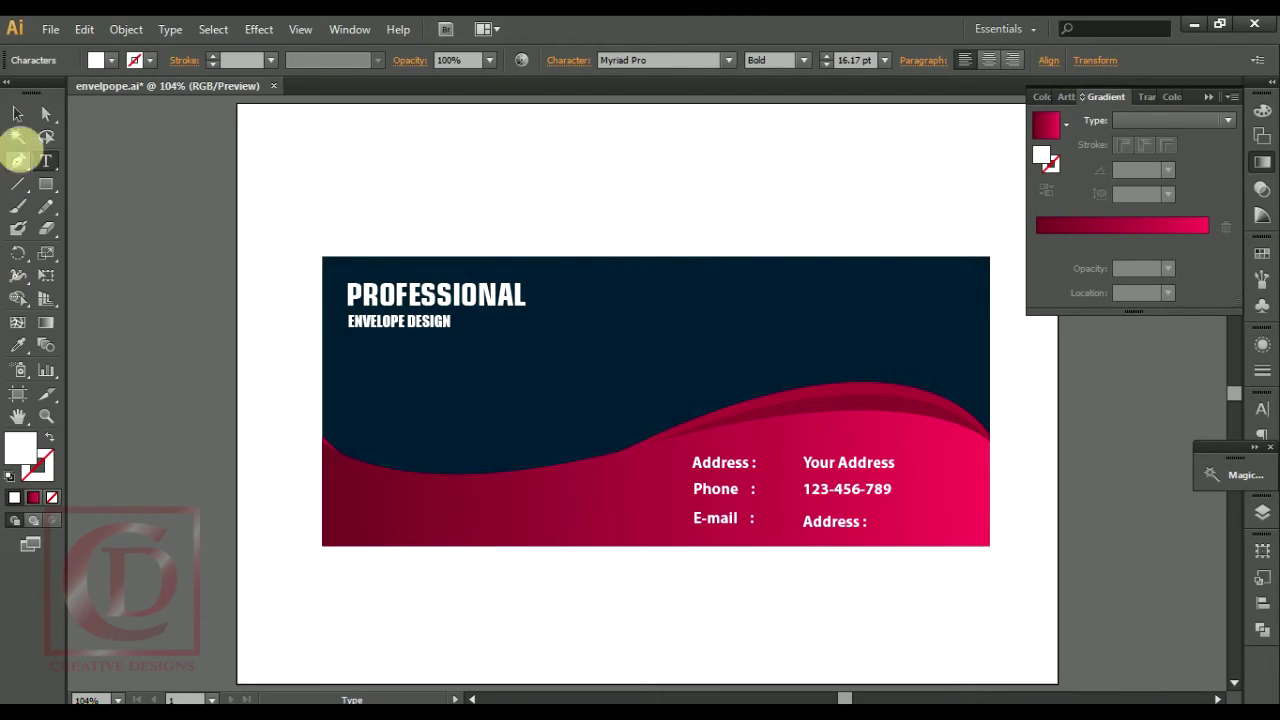
{"action": "left_click", "coordinate": [28, 122]}
{"action": "double_click", "coordinate": [843, 520]}
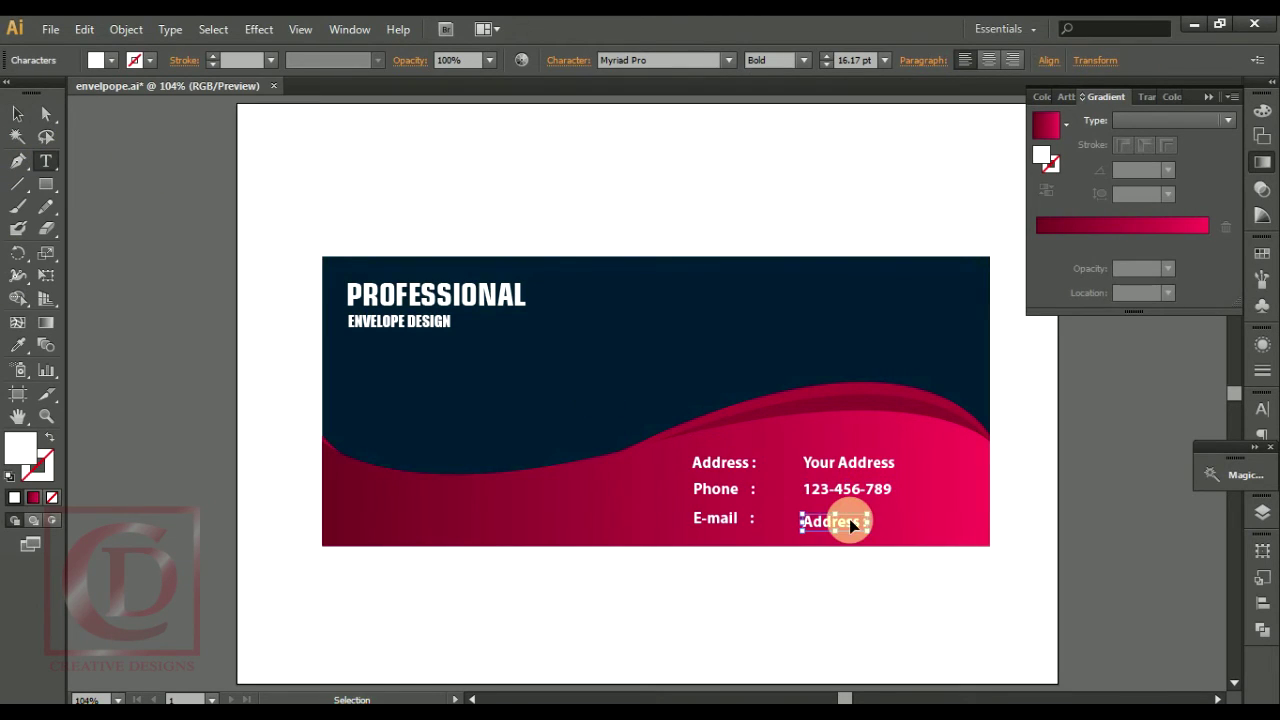
{"action": "type", "text": "mail"}
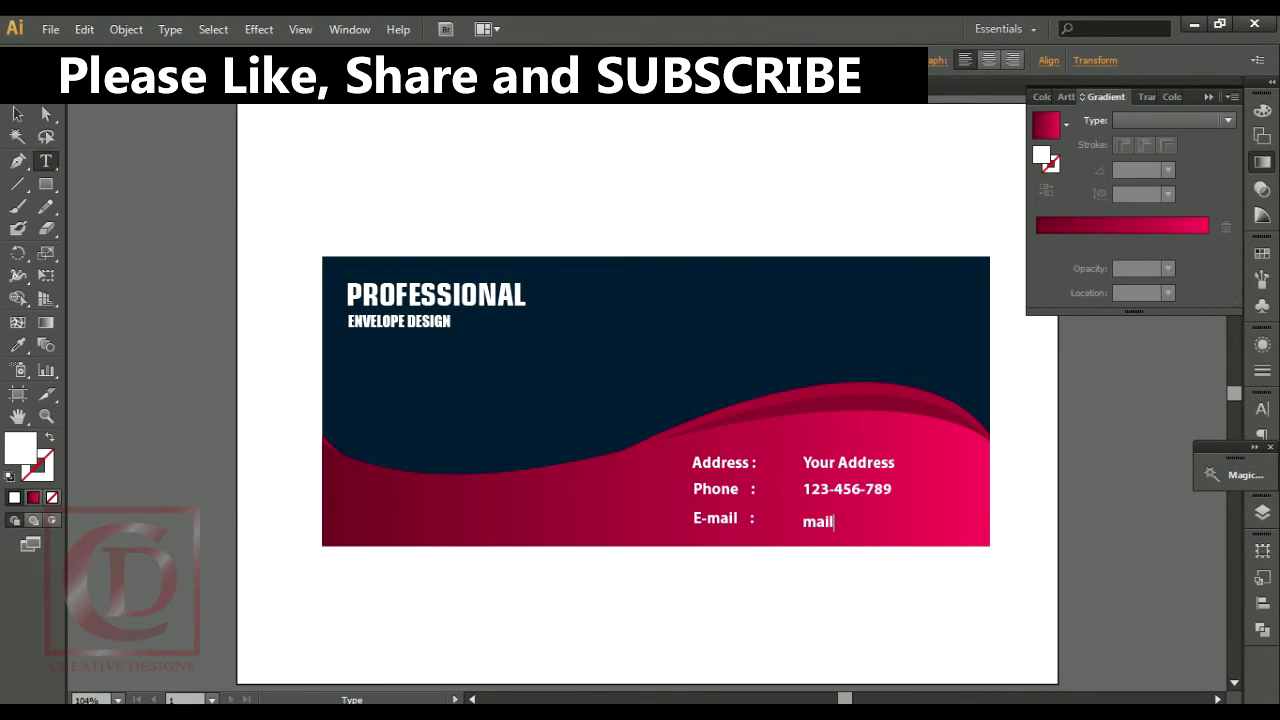
{"action": "key", "text": "alt+Tab"}
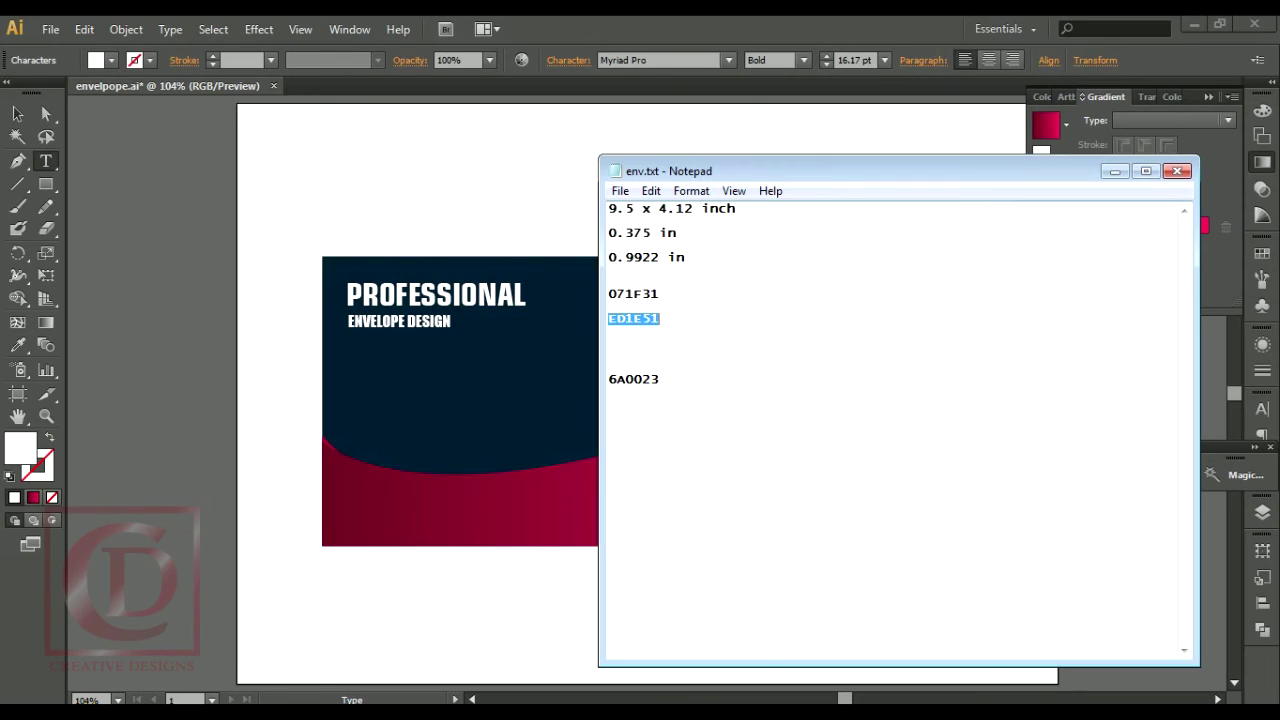
{"action": "left_click", "coordinate": [822, 516]}
{"action": "key", "text": "BackSpace"}
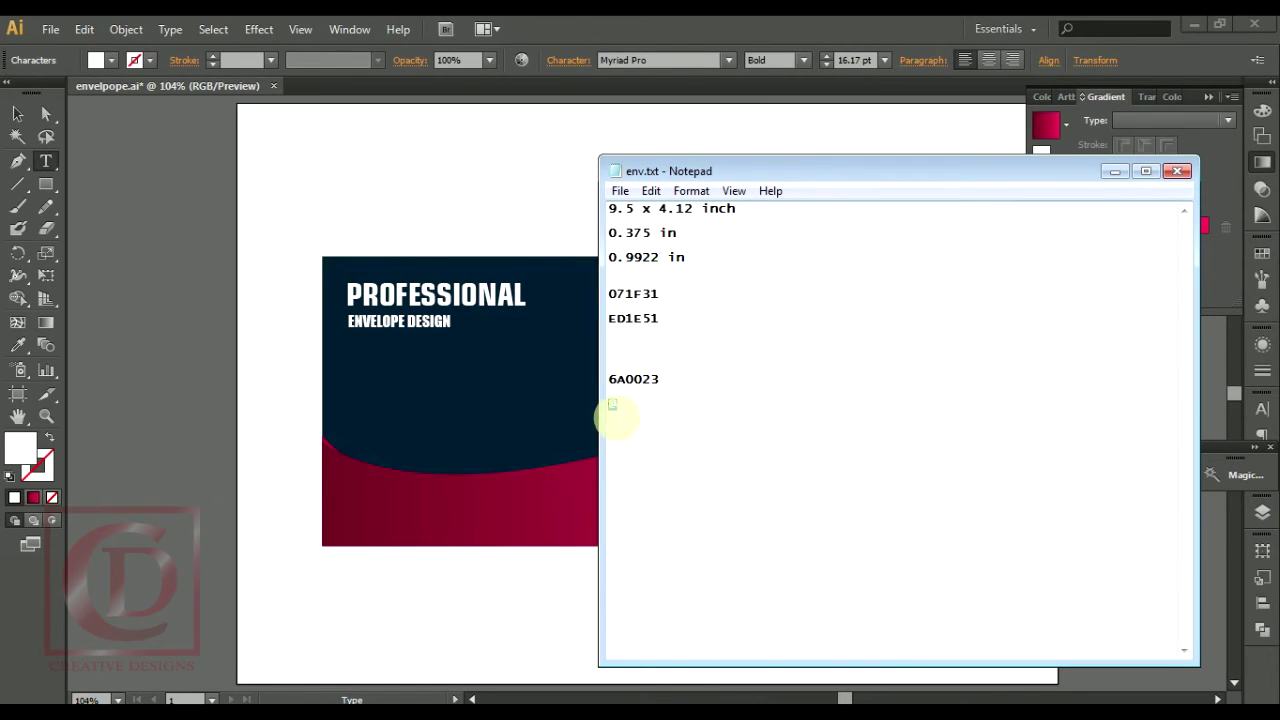
{"action": "left_click", "coordinate": [528, 478]}
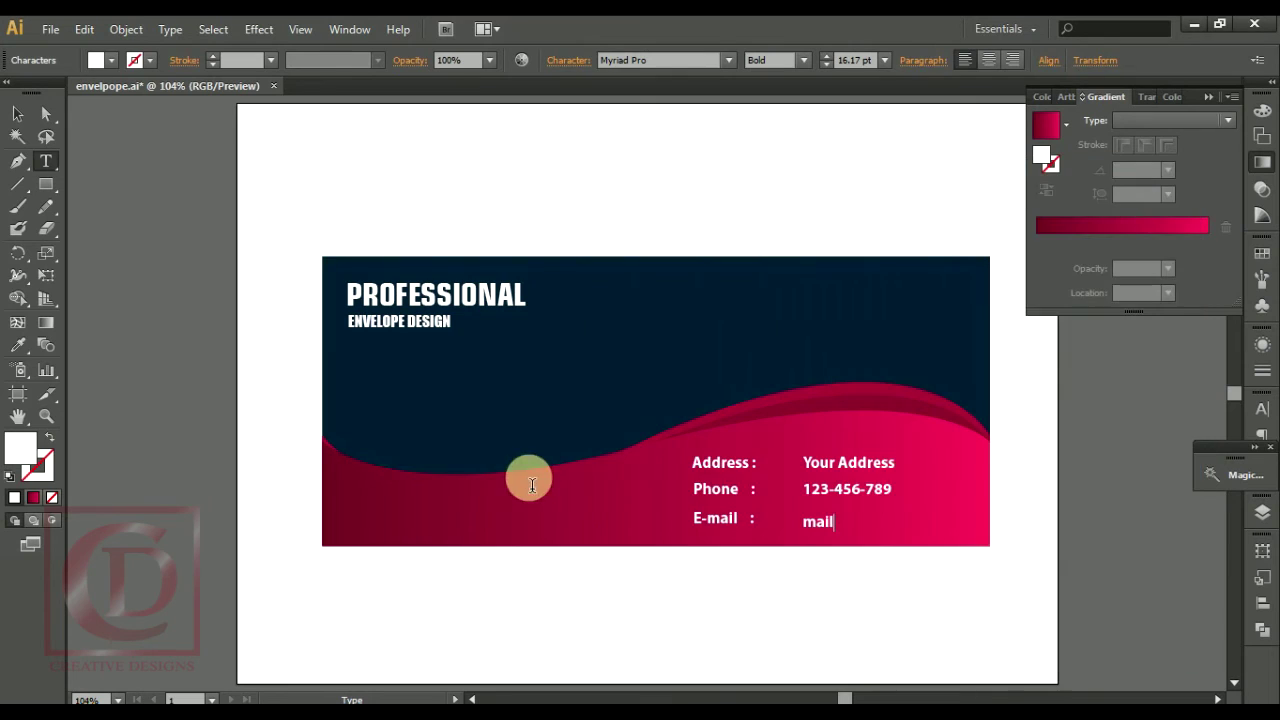
{"action": "double_click", "coordinate": [867, 523]}
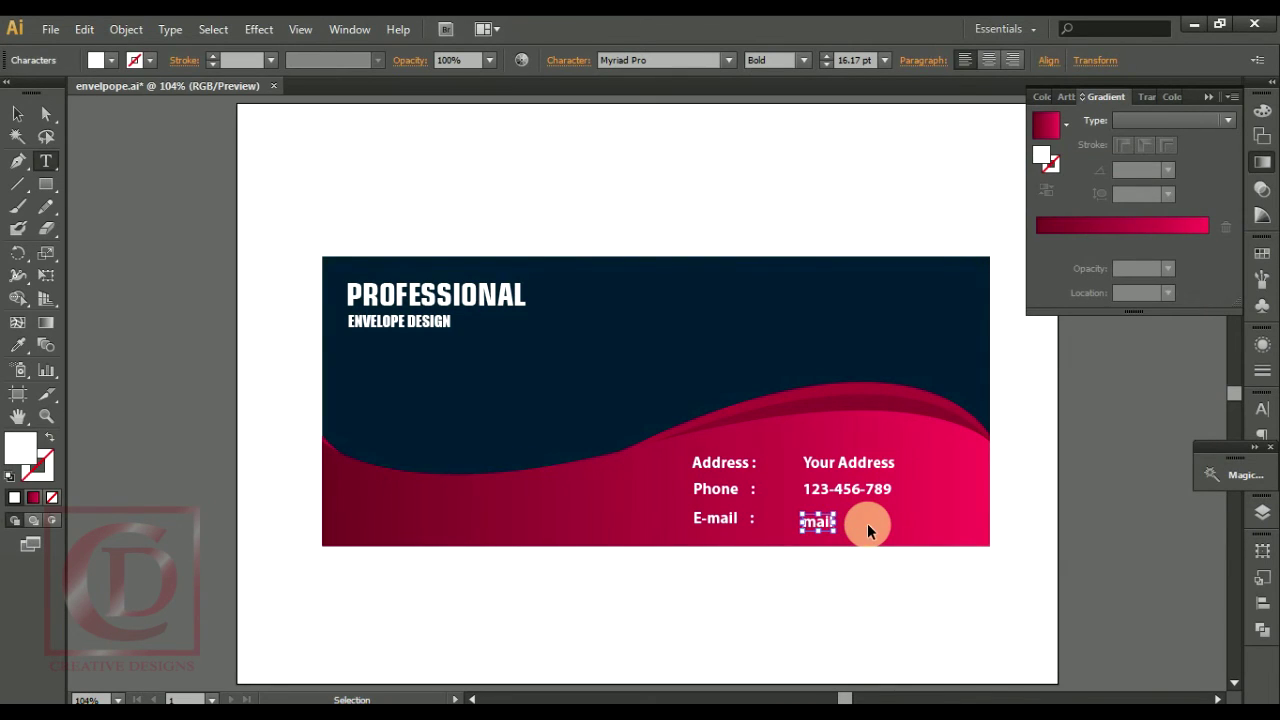
{"action": "type", "text": "mail@youremail.com"}
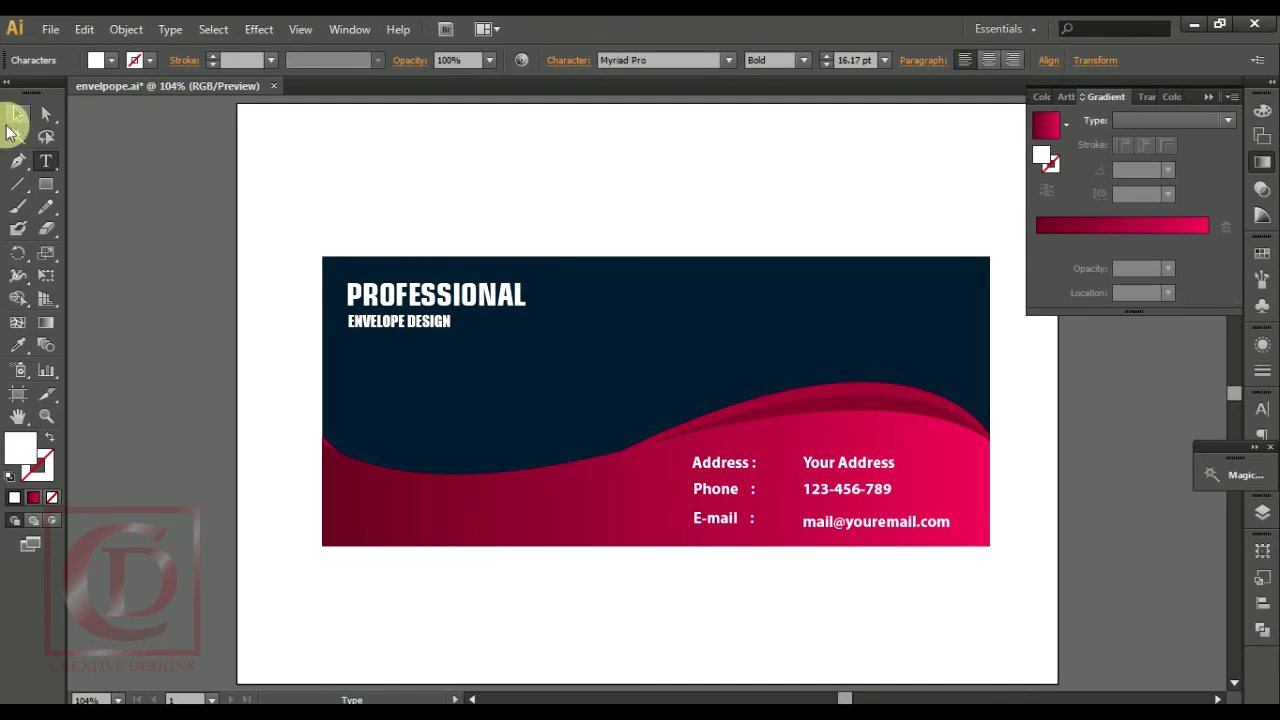
- Nudge the e-mail value left and slightly up into the column
{"action": "left_click", "coordinate": [17, 114]}
{"action": "key", "text": "Left"}
{"action": "key", "text": "Left"}
{"action": "key", "text": "Left"}
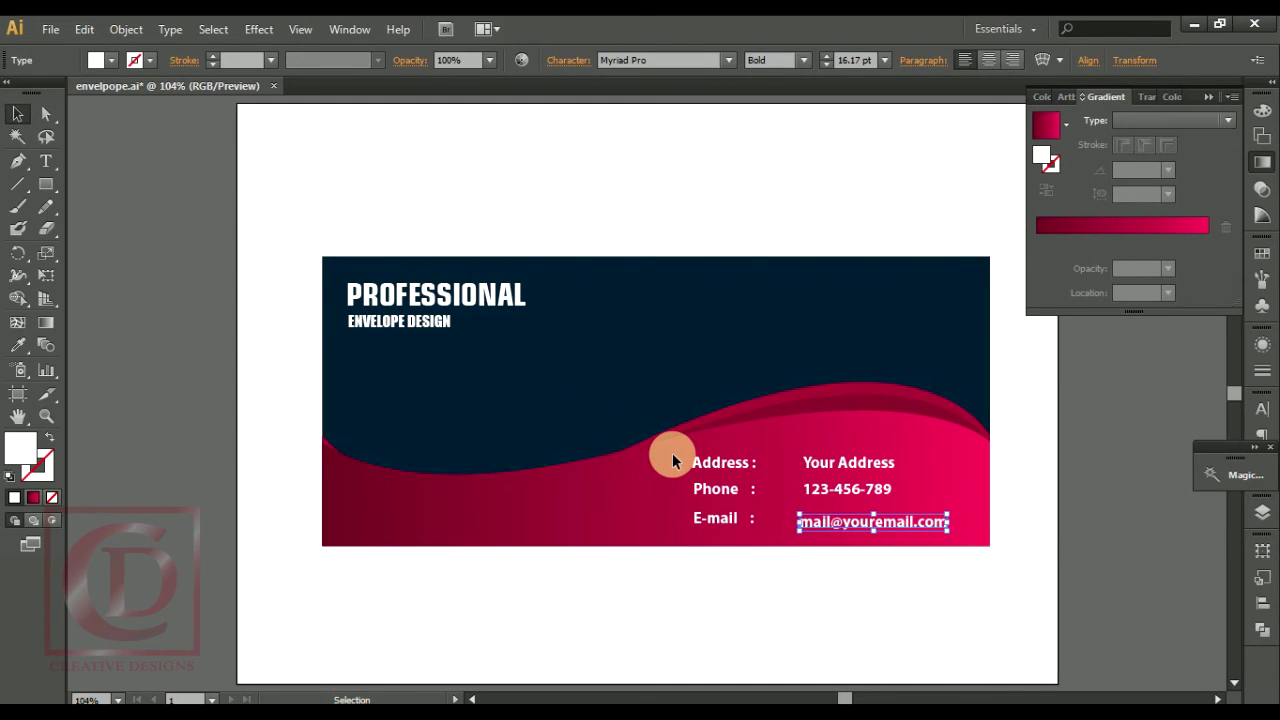
{"action": "key", "text": "Left"}
{"action": "key", "text": "Left"}
{"action": "key", "text": "Left"}
{"action": "key", "text": "Up"}
{"action": "key", "text": "Up"}
{"action": "key", "text": "Up"}
{"action": "key", "text": "Left"}
{"action": "key", "text": "Left"}
{"action": "key", "text": "Left"}
{"action": "key", "text": "Up"}
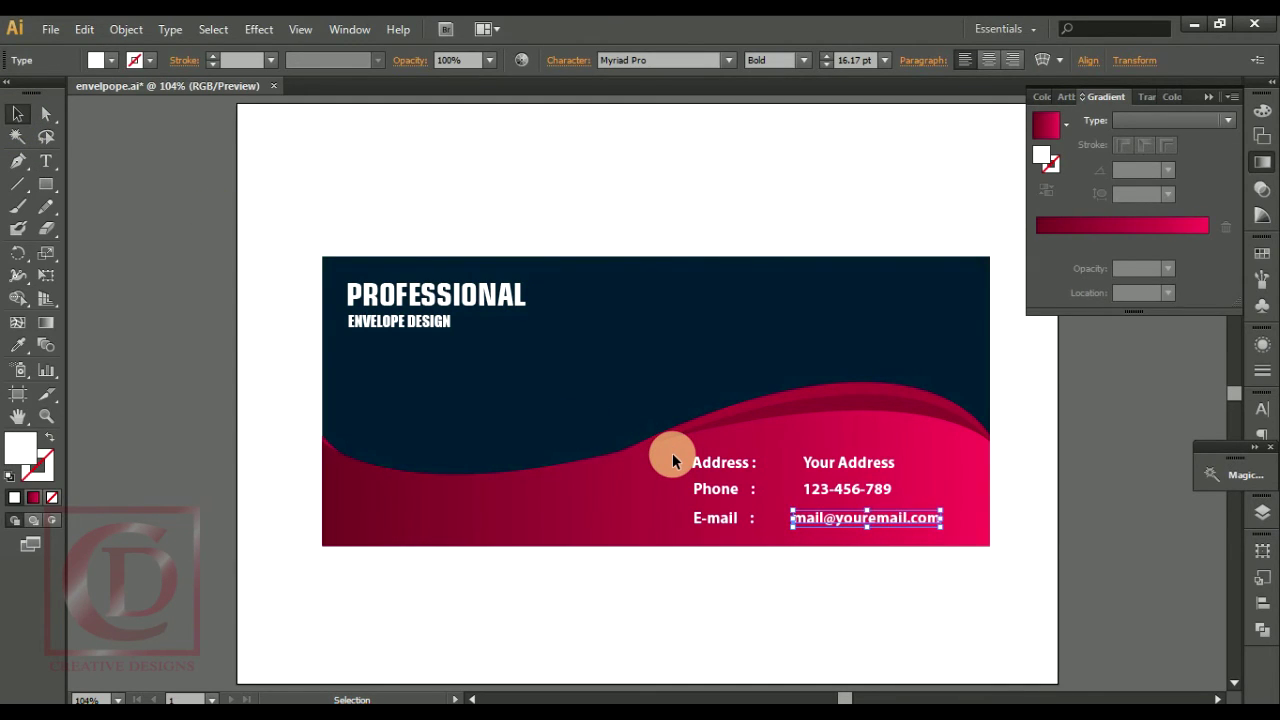
- Nudge the address and phone values left so all three values line up
{"action": "left_click", "coordinate": [864, 463]}
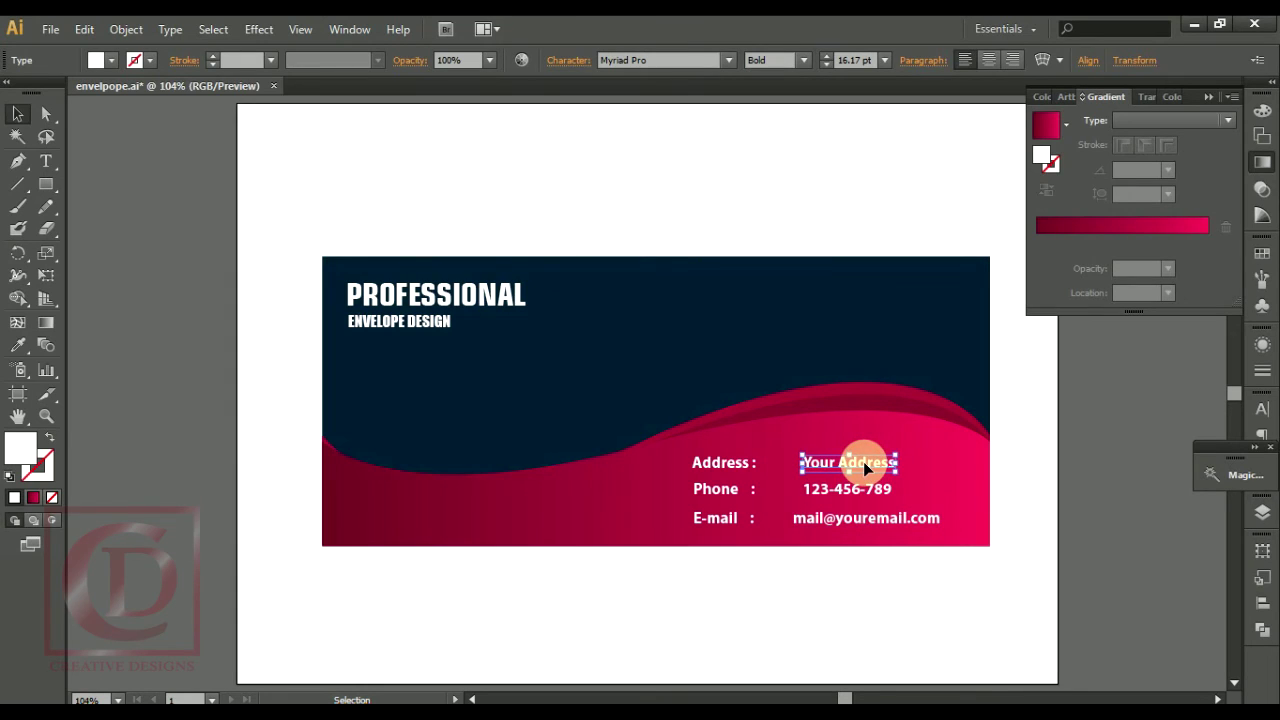
{"action": "key", "text": "Left"}
{"action": "key", "text": "Left"}
{"action": "key", "text": "Left"}
{"action": "key", "text": "Left"}
{"action": "key", "text": "Left"}
{"action": "key", "text": "Left"}
{"action": "key", "text": "Left"}
{"action": "key", "text": "Left"}
{"action": "key", "text": "Left"}
{"action": "key", "text": "Left"}
{"action": "left_click", "coordinate": [856, 492]}
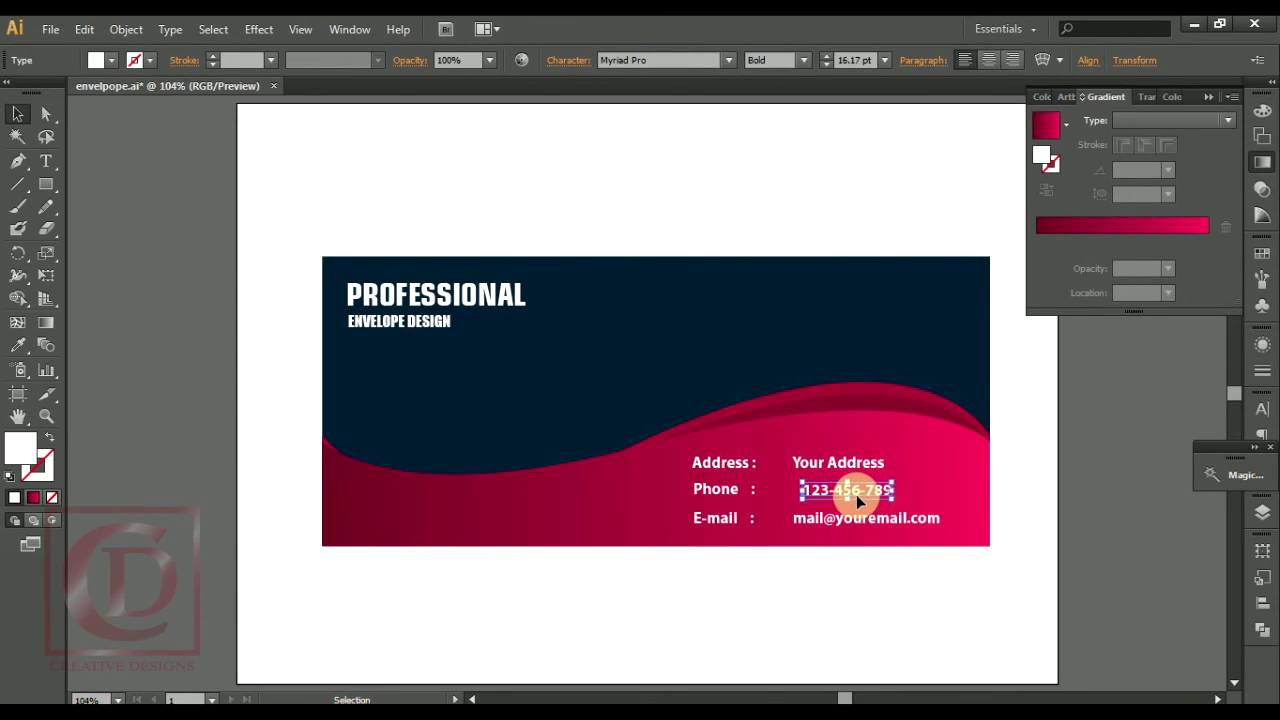
{"action": "key", "text": "Left"}
{"action": "key", "text": "Left"}
{"action": "key", "text": "Left"}
{"action": "key", "text": "Left"}
{"action": "key", "text": "Left"}
{"action": "key", "text": "Left"}
{"action": "key", "text": "Left"}
{"action": "key", "text": "Left"}
{"action": "left_click", "coordinate": [1088, 495]}
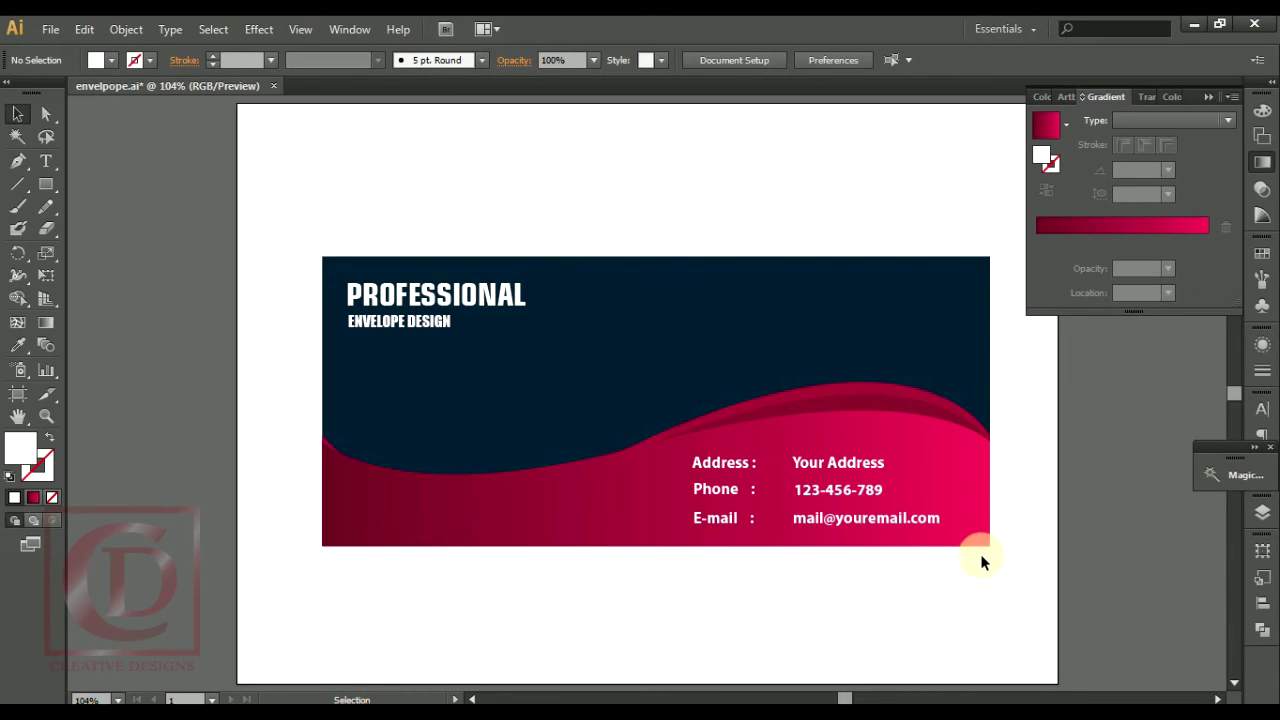
{"action": "key", "text": "a"}
{"action": "key", "text": "v"}
{"action": "key", "text": "a"}
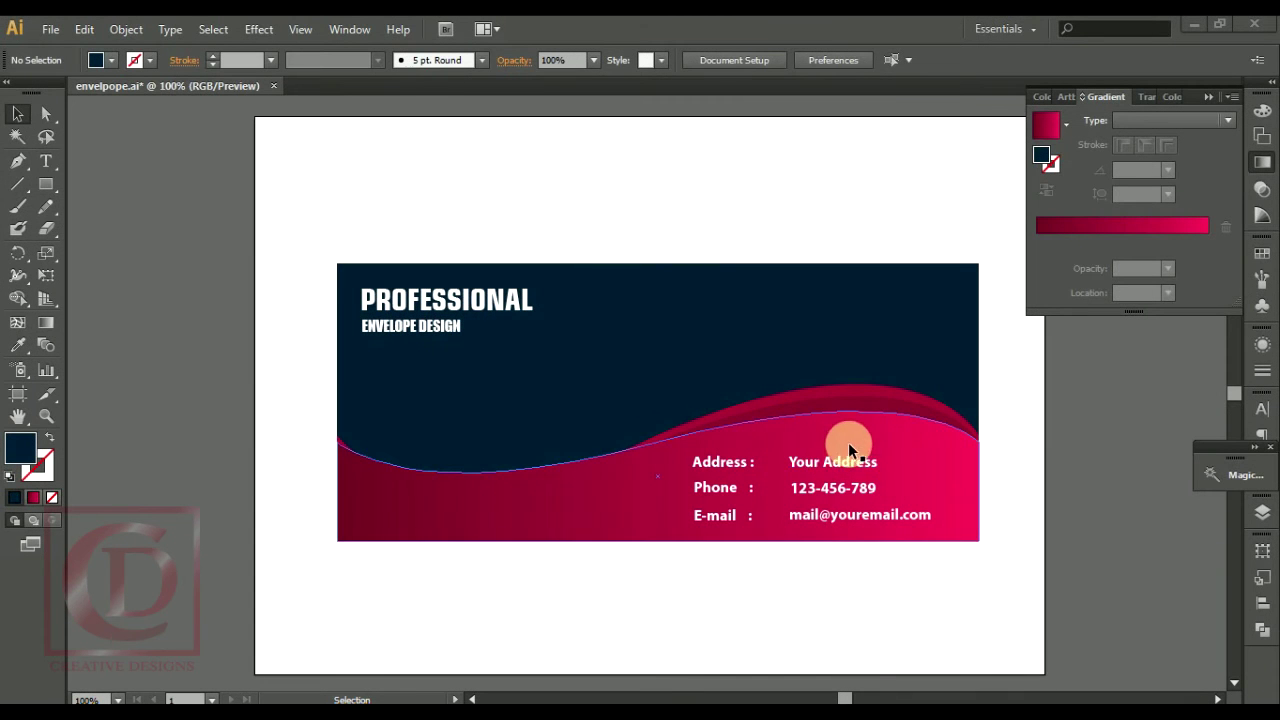
{"action": "left_click", "coordinate": [908, 237]}
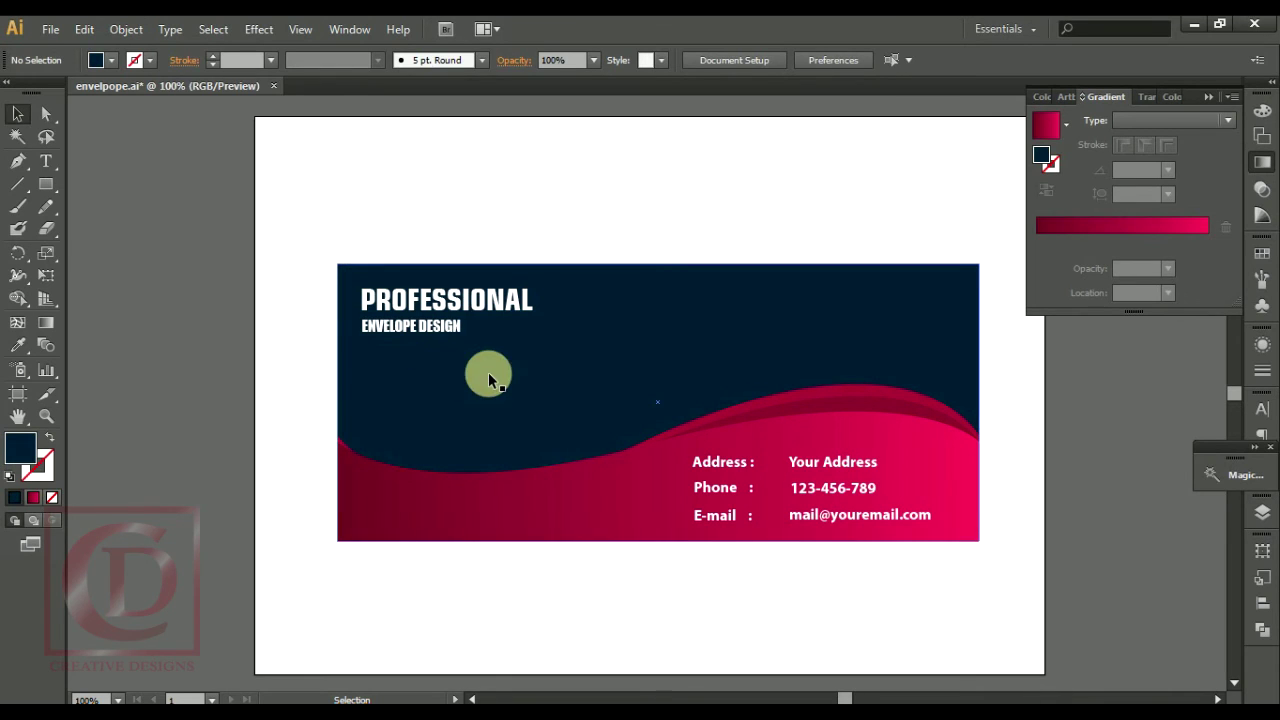
{"action": "left_click", "coordinate": [543, 372]}
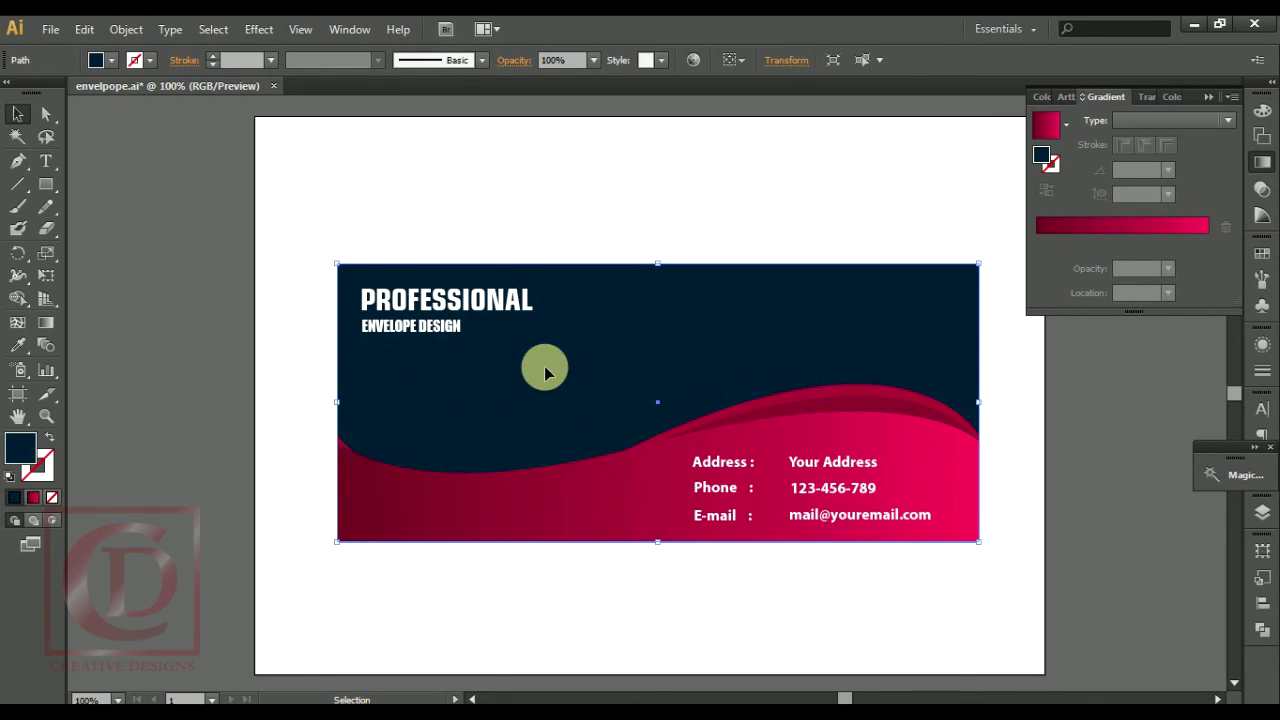
{"action": "left_click", "coordinate": [783, 393], "text": "shift"}
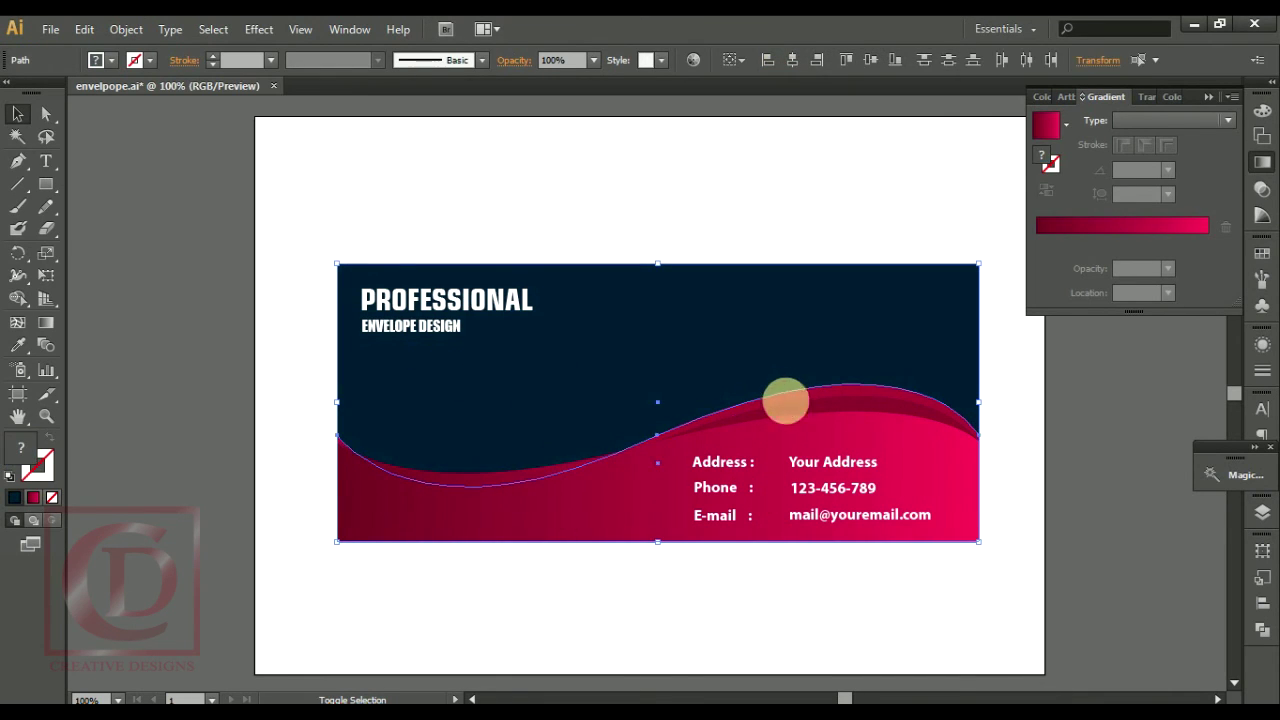
{"action": "left_click", "coordinate": [826, 435], "text": "shift"}
{"action": "left_click", "coordinate": [600, 509]}
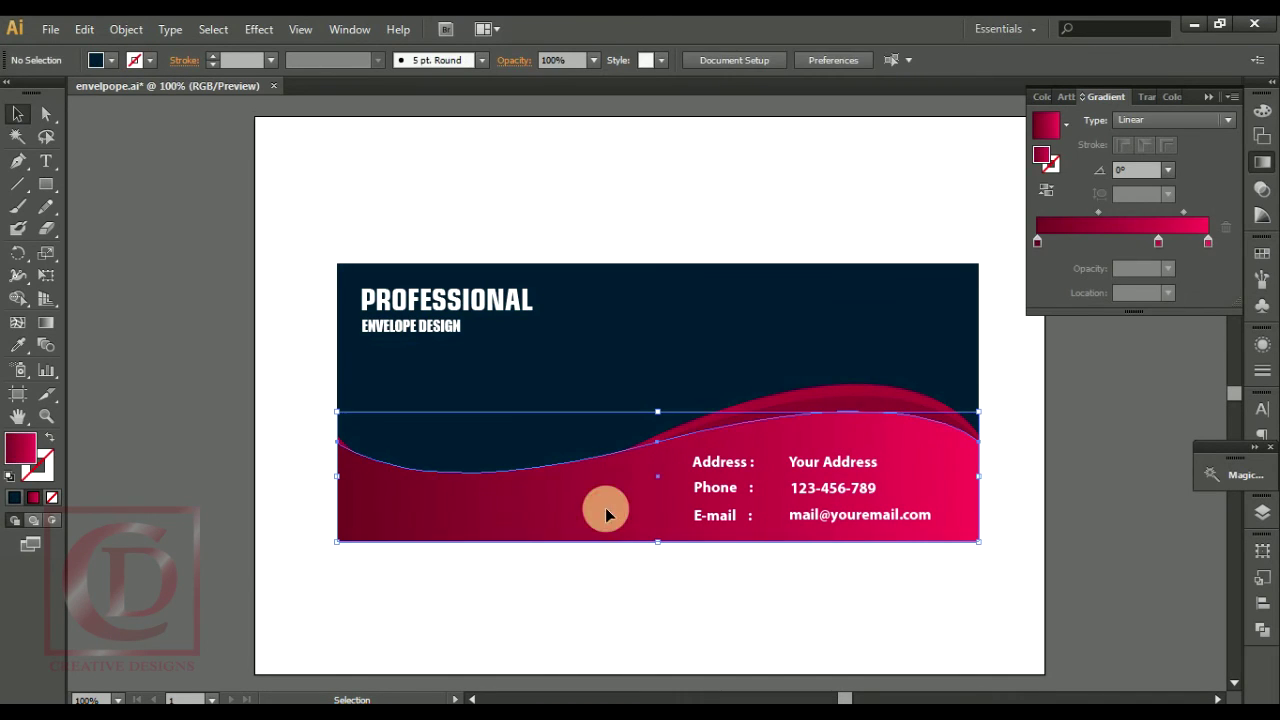
{"action": "double_click", "coordinate": [868, 394]}
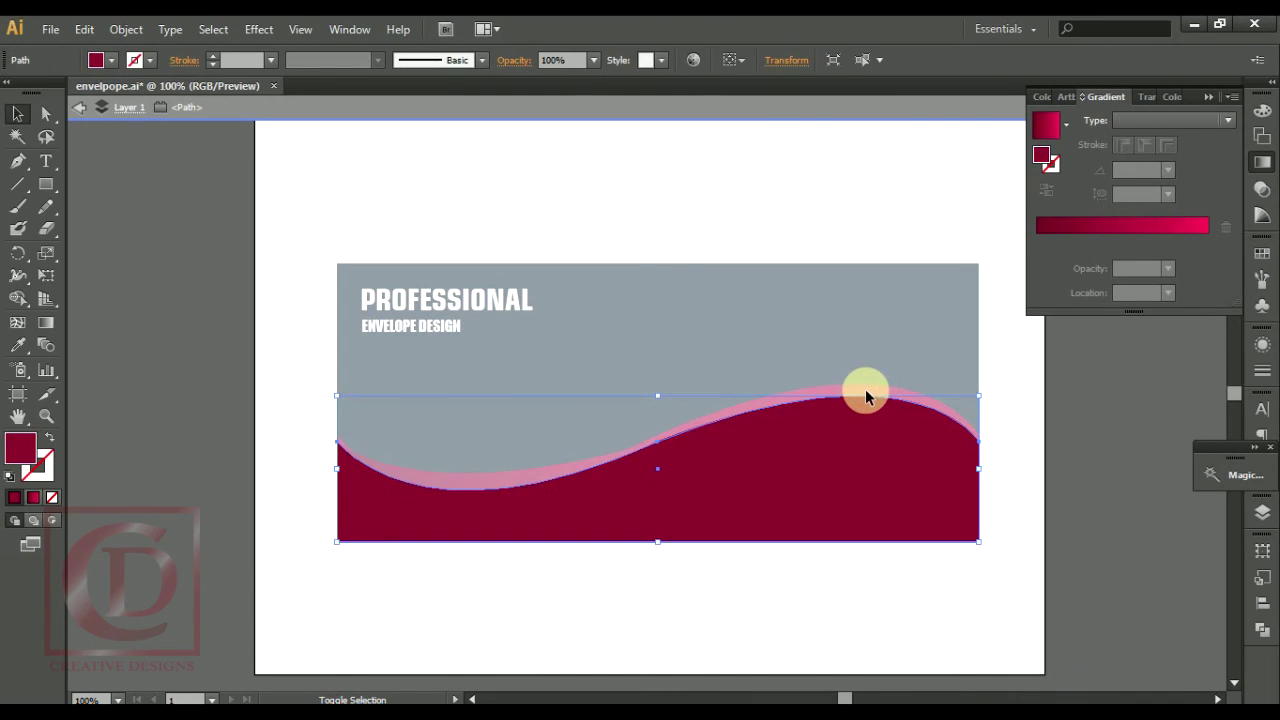
{"action": "double_click", "coordinate": [1023, 380]}
{"action": "left_click", "coordinate": [891, 417]}
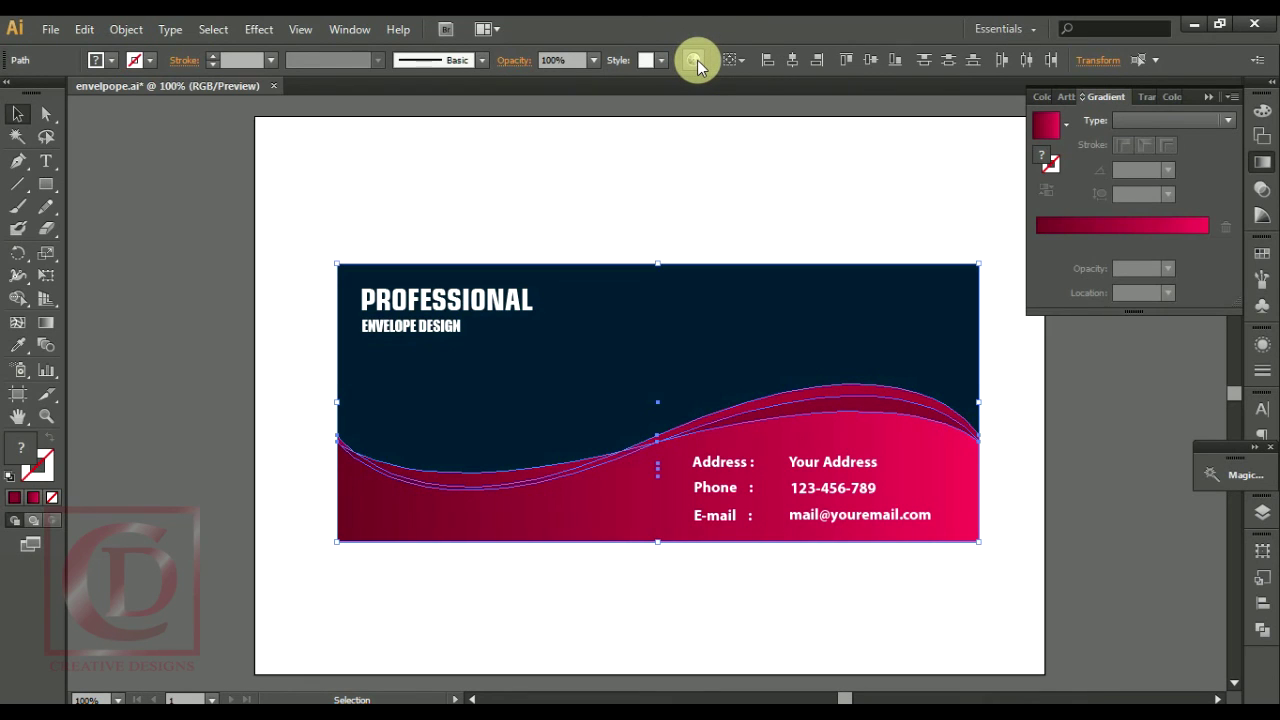
- Shift the base colour on the Recolor Artwork wheel and rotate the linked harmony colours
{"action": "left_click", "coordinate": [695, 60]}
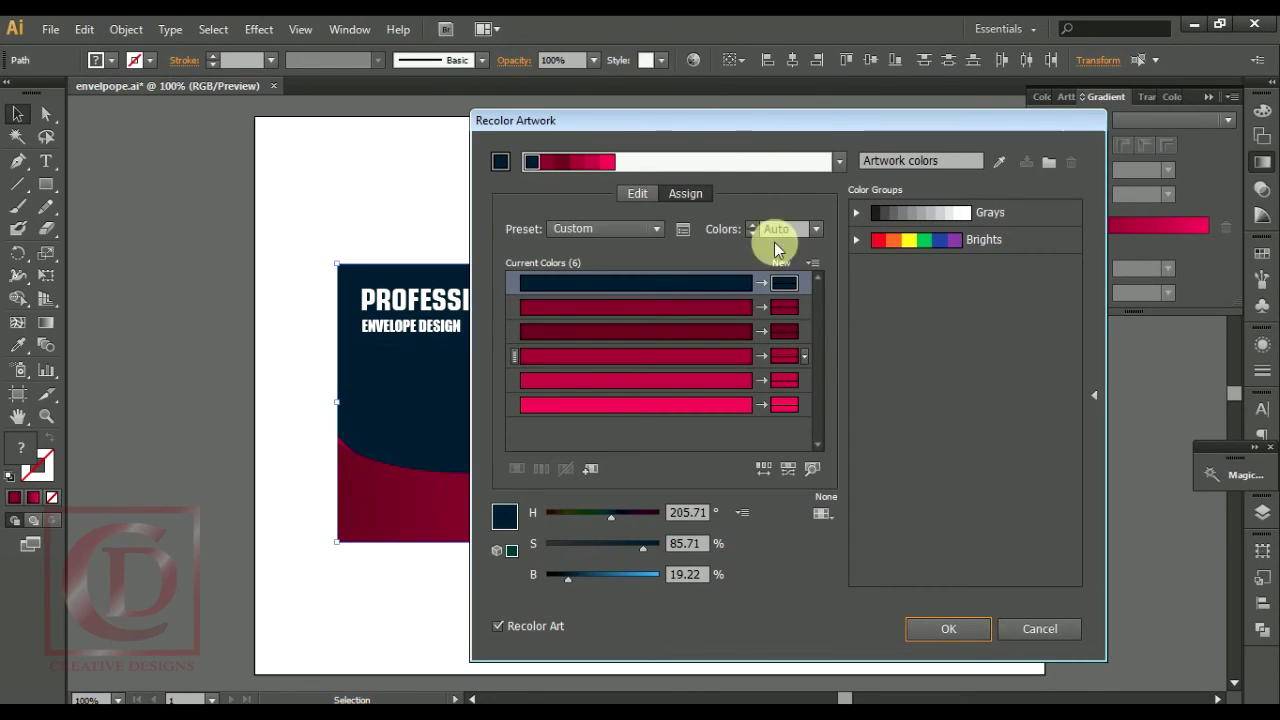
{"action": "left_click", "coordinate": [638, 194]}
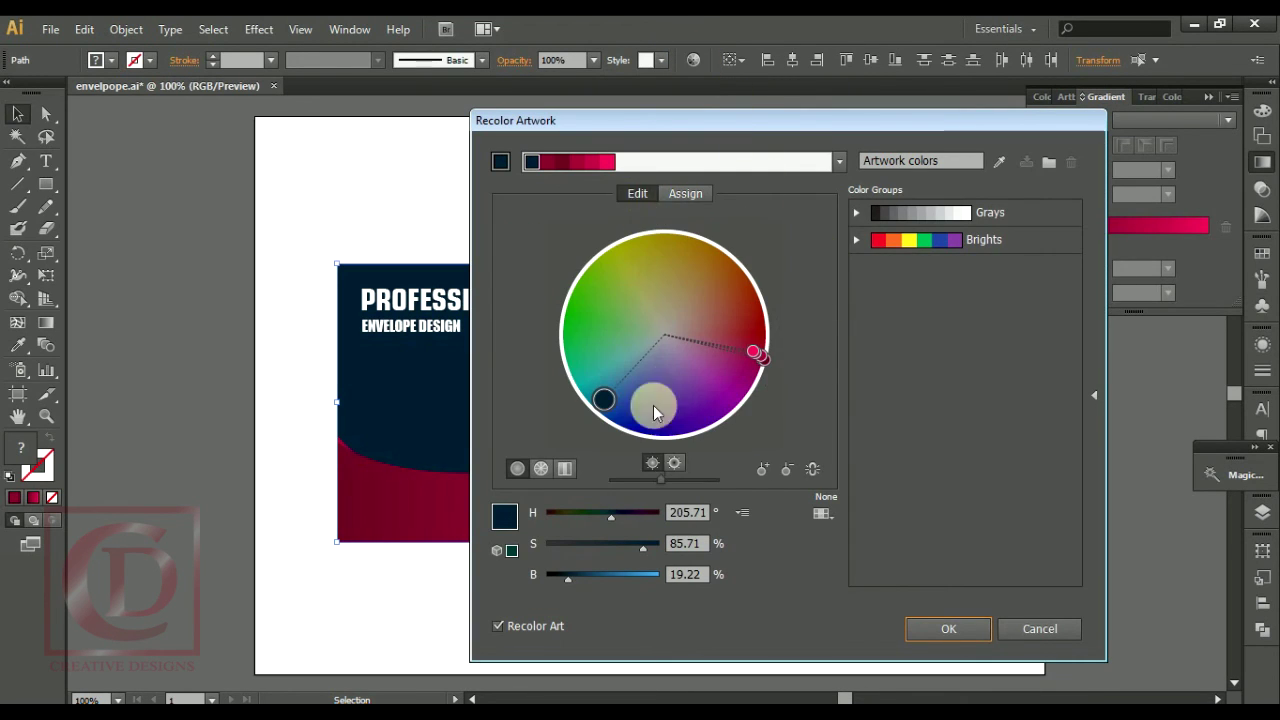
{"action": "left_click_drag", "start_coordinate": [604, 406], "coordinate": [576, 368]}
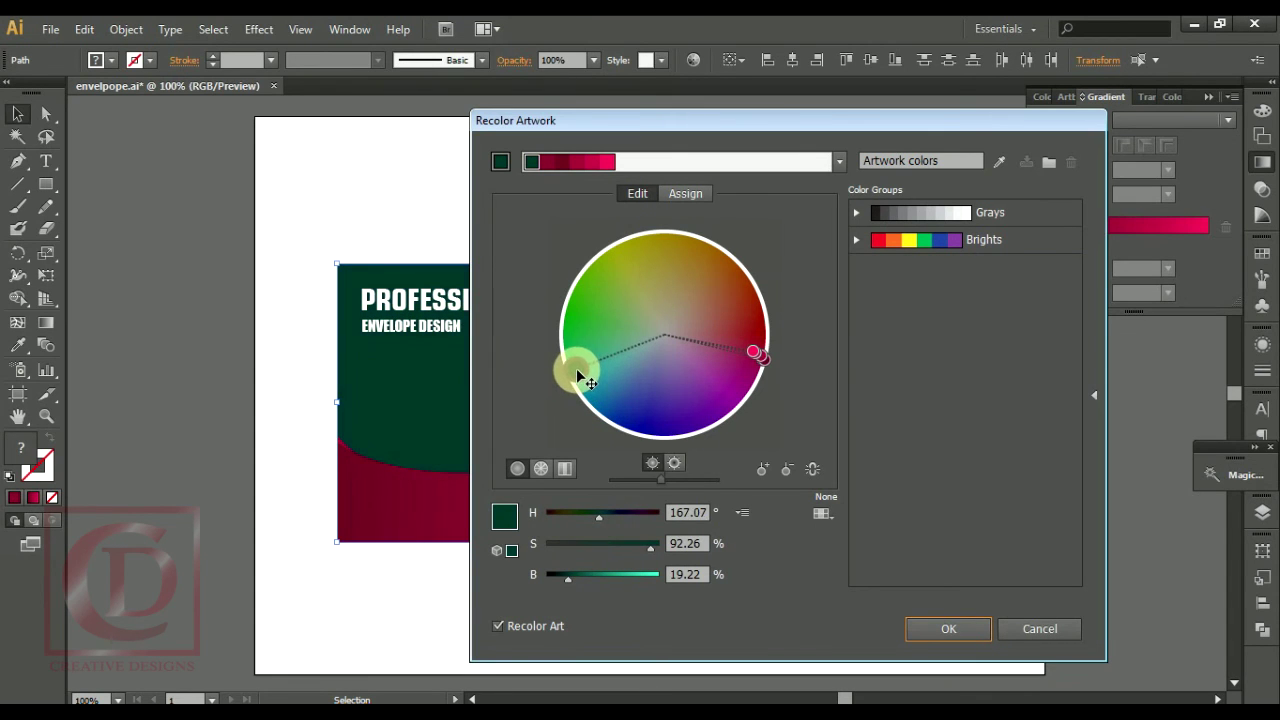
{"action": "mouse_move", "coordinate": [645, 120]}
{"action": "left_mouse_down"}
{"action": "mouse_move", "coordinate": [950, 127]}
{"action": "mouse_move", "coordinate": [958, 139]}
{"action": "left_mouse_up"}
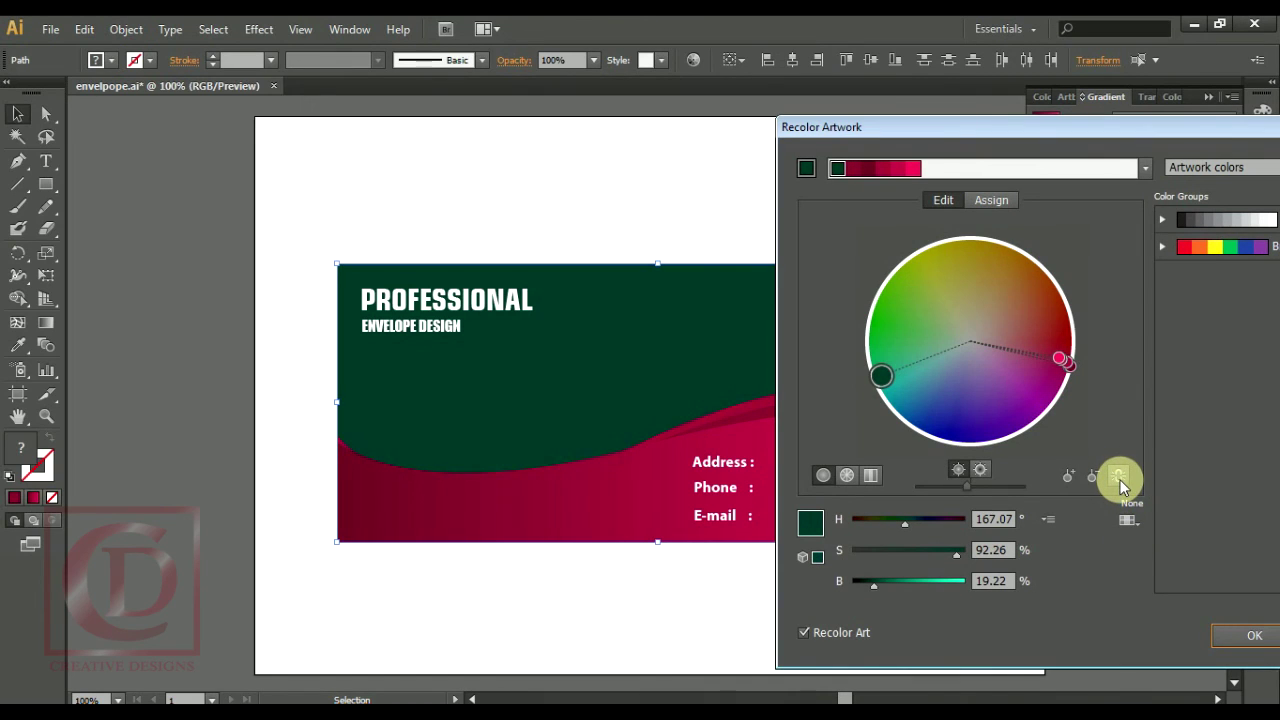
{"action": "left_click", "coordinate": [1117, 478]}
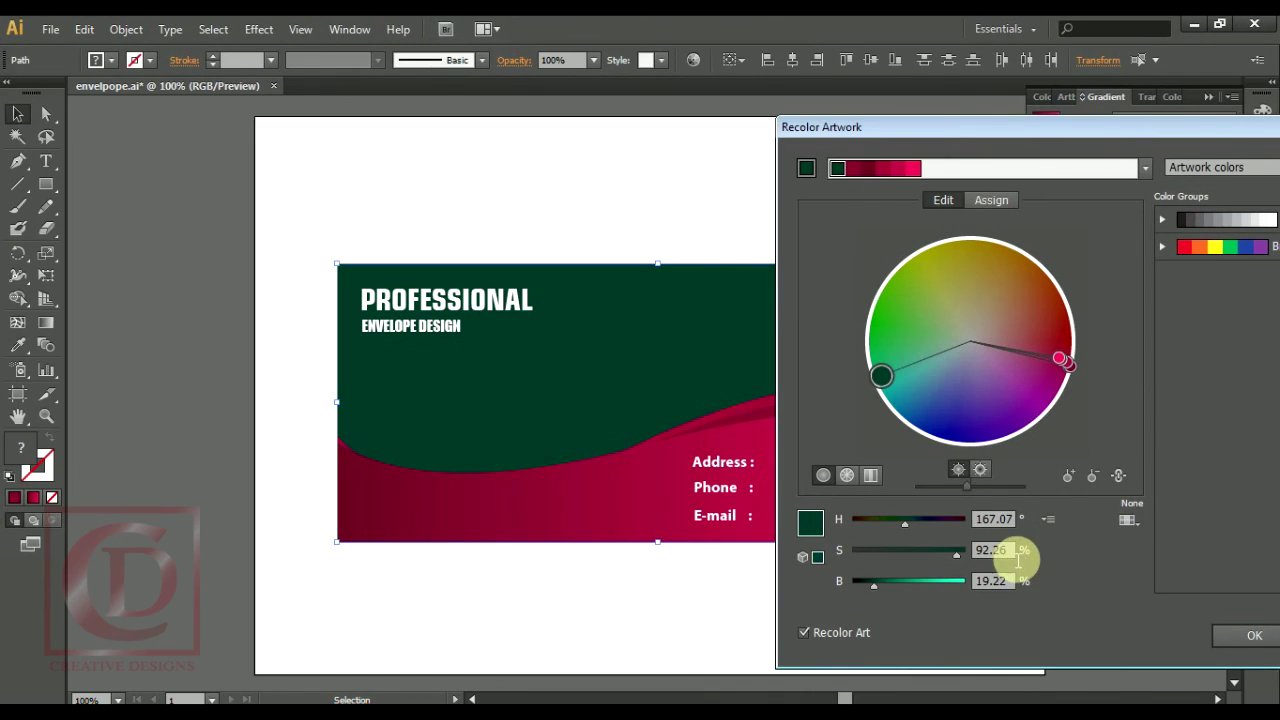
{"action": "mouse_move", "coordinate": [881, 375]}
{"action": "left_mouse_down"}
{"action": "mouse_move", "coordinate": [867, 329]}
{"action": "mouse_move", "coordinate": [860, 392]}
{"action": "mouse_move", "coordinate": [940, 447]}
{"action": "mouse_move", "coordinate": [971, 449]}
{"action": "mouse_move", "coordinate": [922, 425]}
{"action": "left_mouse_up"}
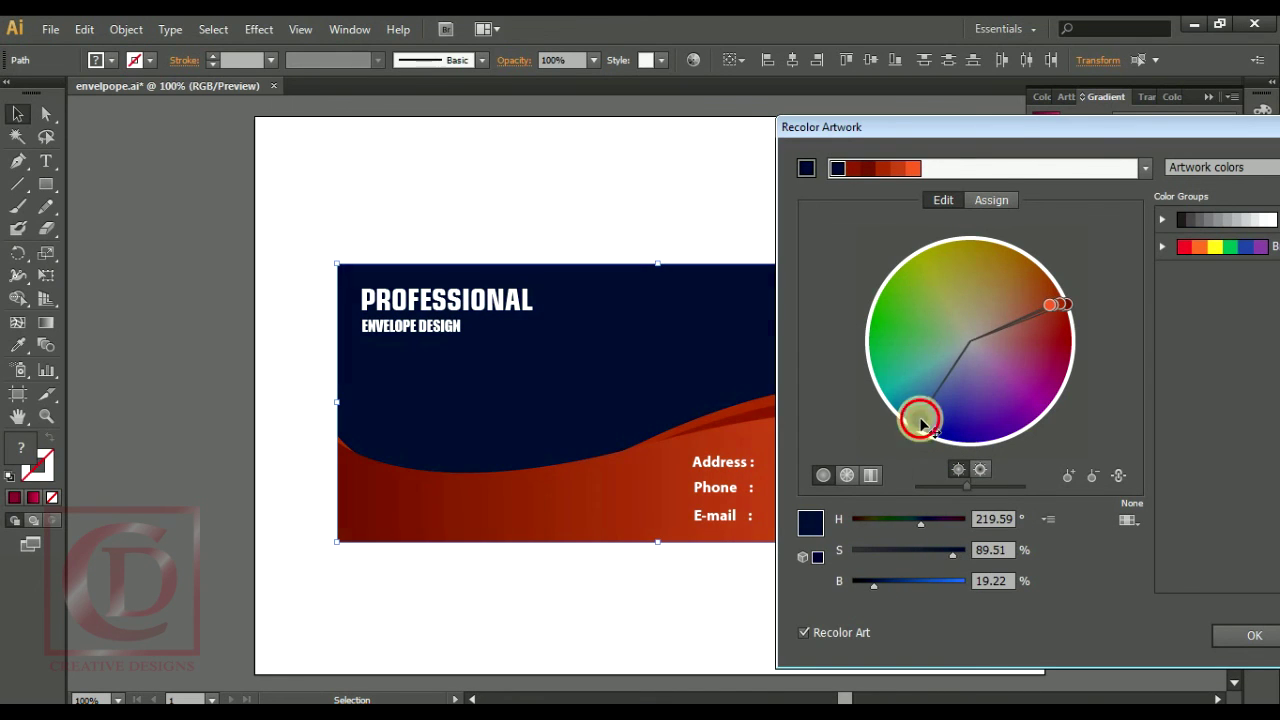
- Apply the navy #081D31 background with red-to-orange waves, then reopen Recolor Artwork
{"action": "double_click", "coordinate": [915, 418]}
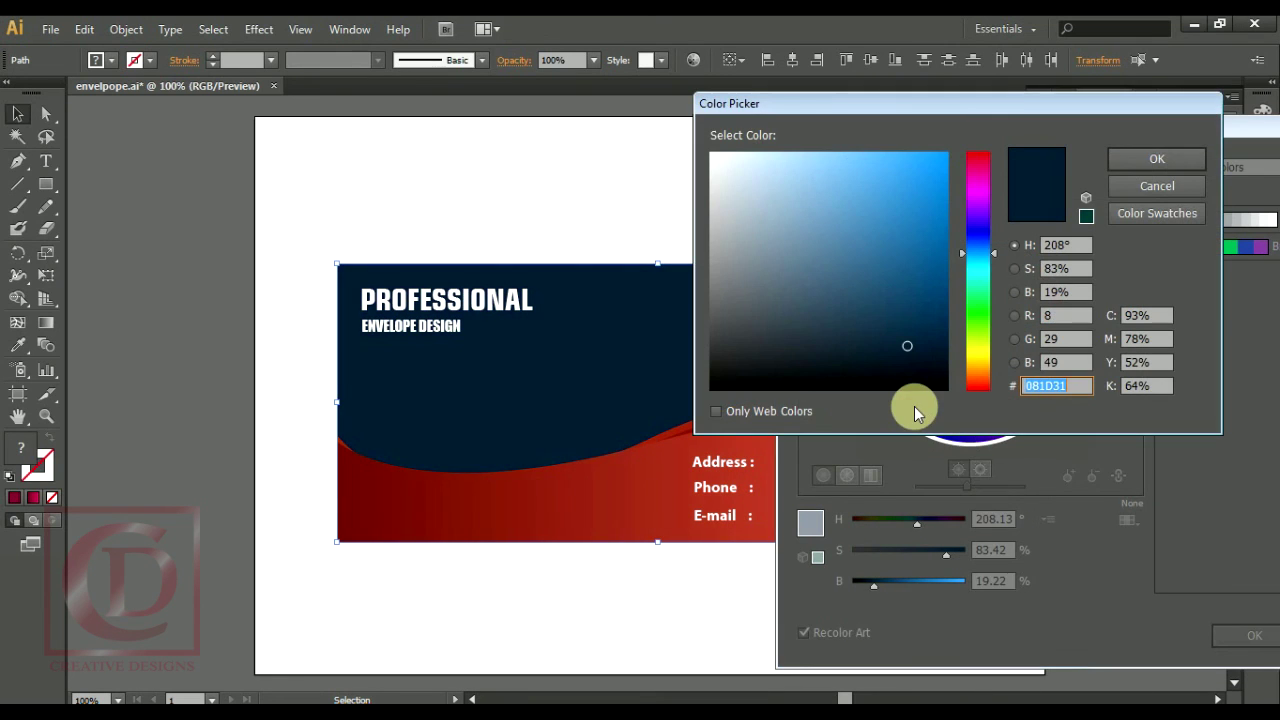
{"action": "left_click", "coordinate": [1141, 181]}
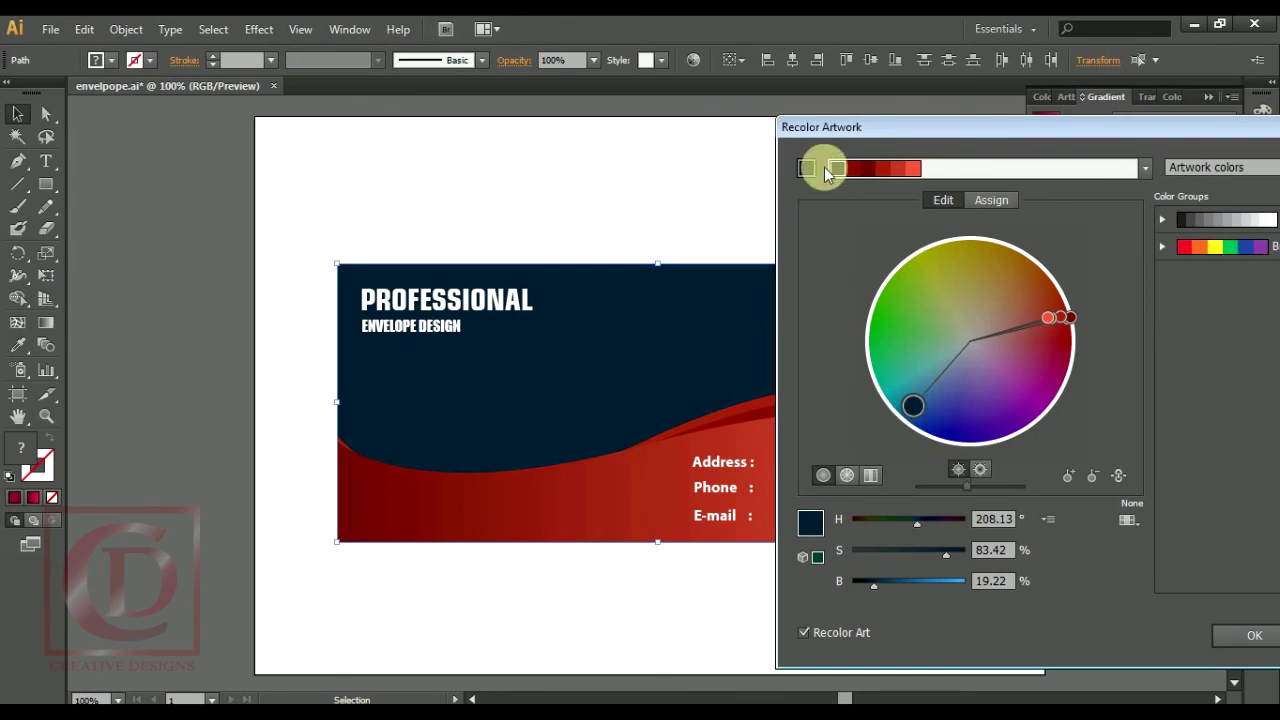
{"action": "mouse_move", "coordinate": [829, 127]}
{"action": "left_mouse_down"}
{"action": "mouse_move", "coordinate": [995, 126]}
{"action": "mouse_move", "coordinate": [862, 118]}
{"action": "left_mouse_up"}
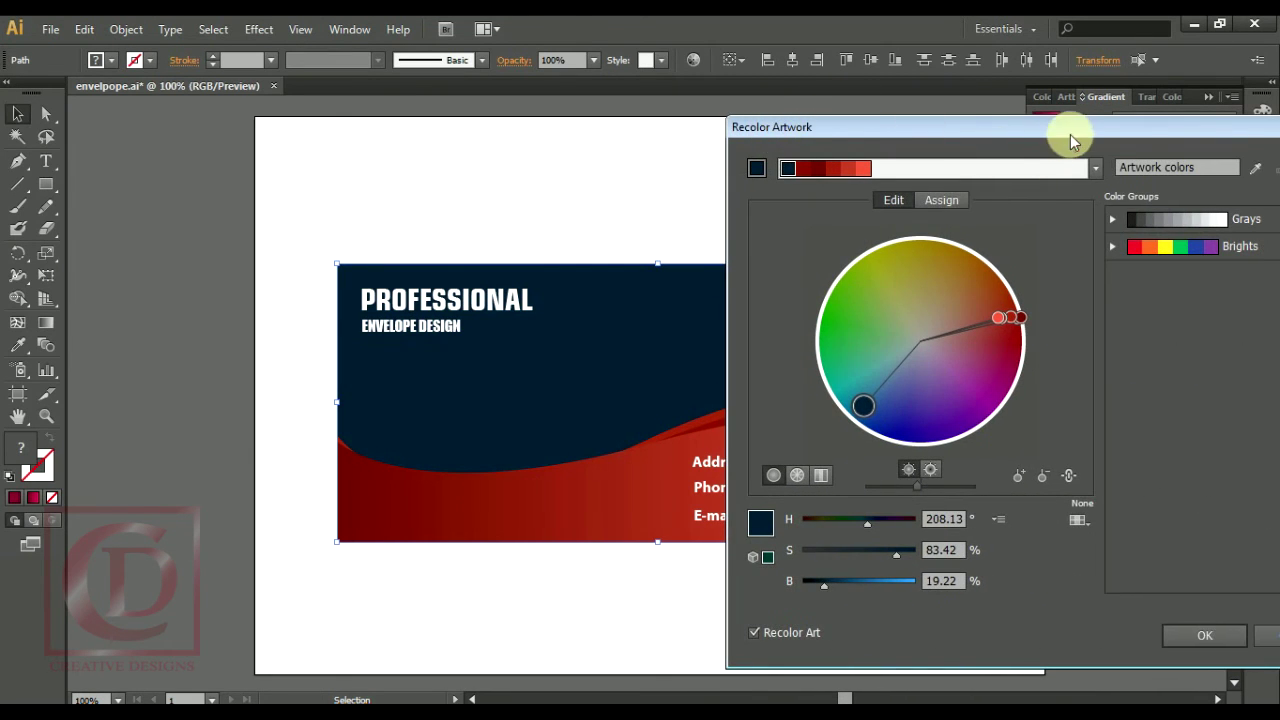
{"action": "left_click_drag", "start_coordinate": [1070, 134], "coordinate": [909, 134]}
{"action": "left_click", "coordinate": [1045, 636]}
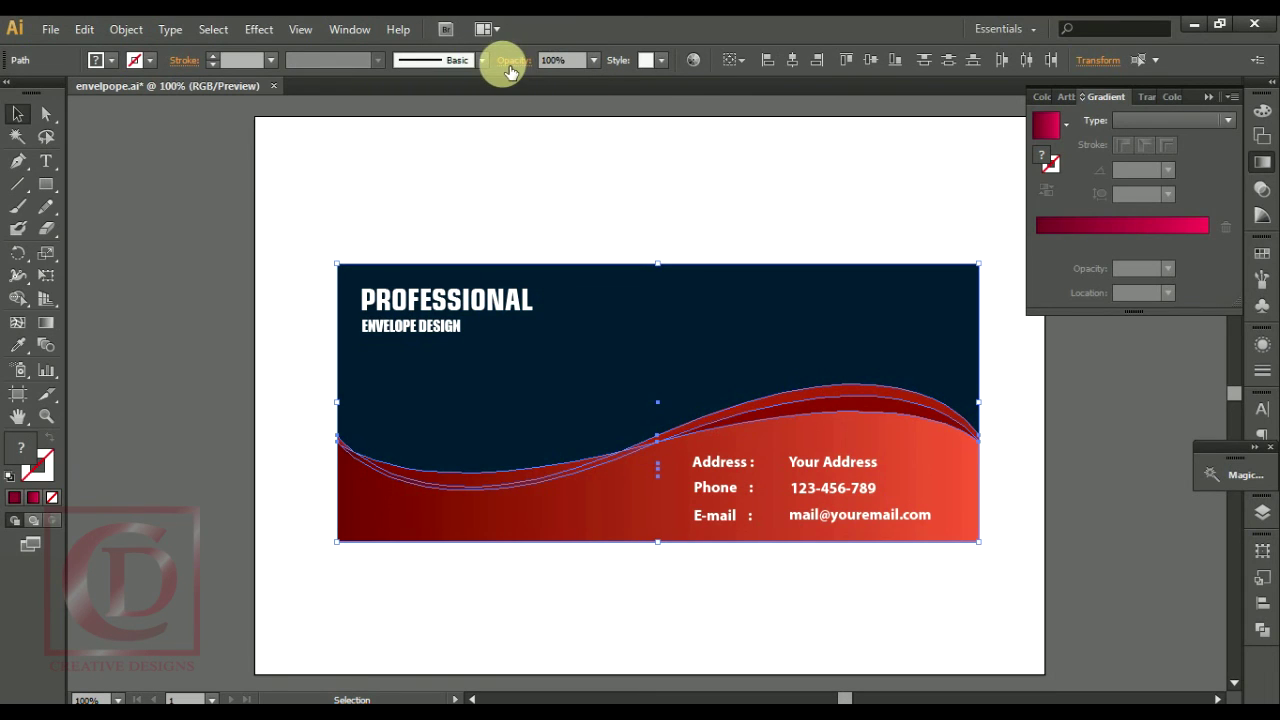
{"action": "left_click", "coordinate": [694, 60]}
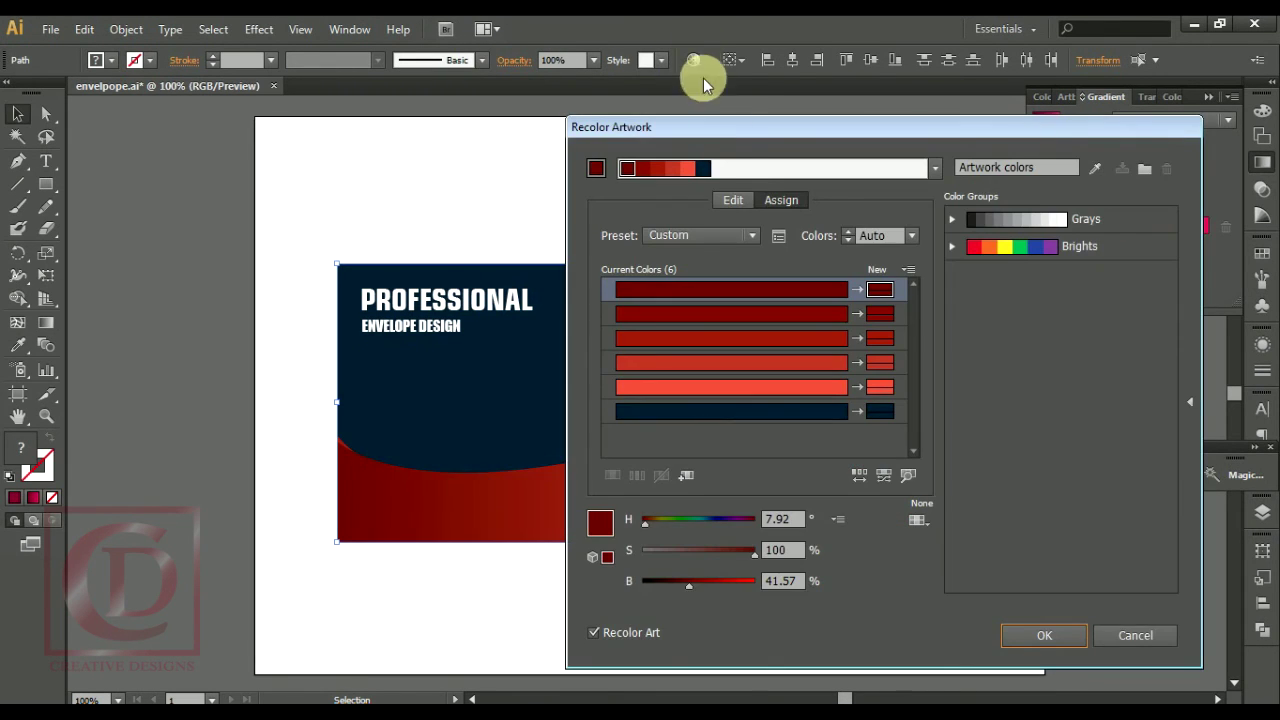
- Try orange waves on dark blue, then a purple and gold scheme
{"action": "mouse_move", "coordinate": [688, 126]}
{"action": "left_mouse_down"}
{"action": "mouse_move", "coordinate": [1007, 97]}
{"action": "mouse_move", "coordinate": [793, 120]}
{"action": "left_mouse_up"}
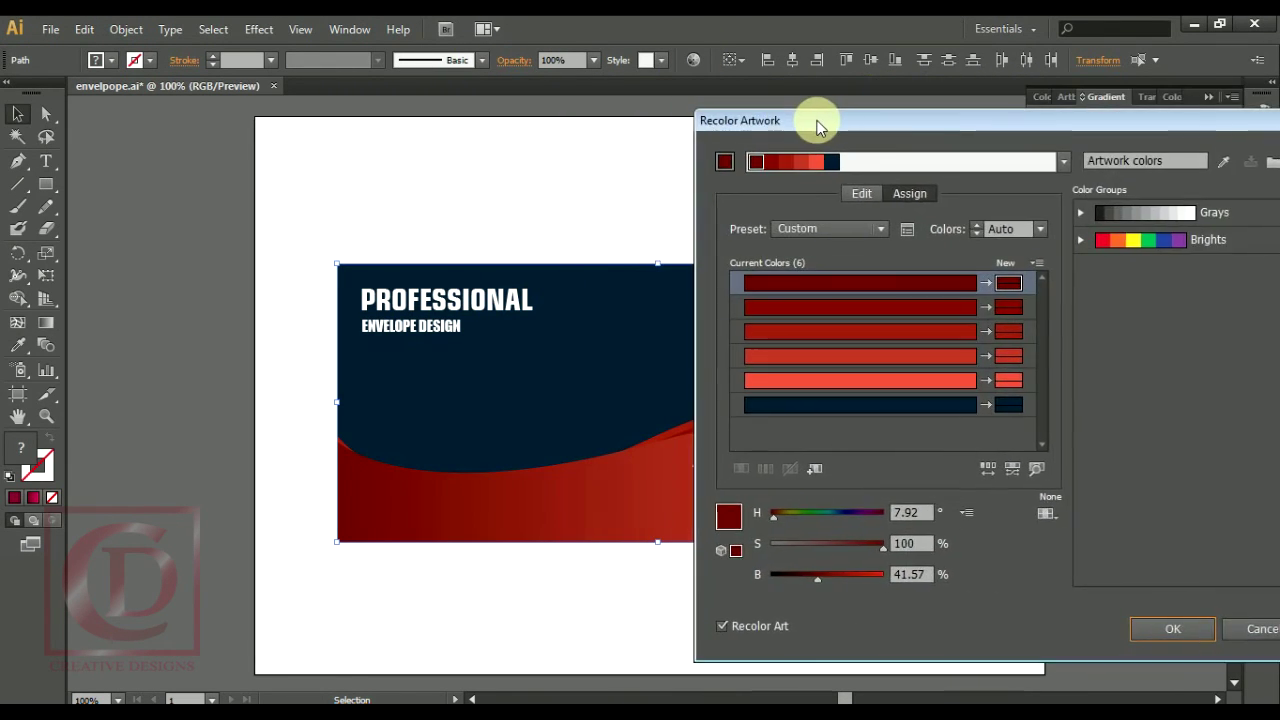
{"action": "mouse_move", "coordinate": [840, 405]}
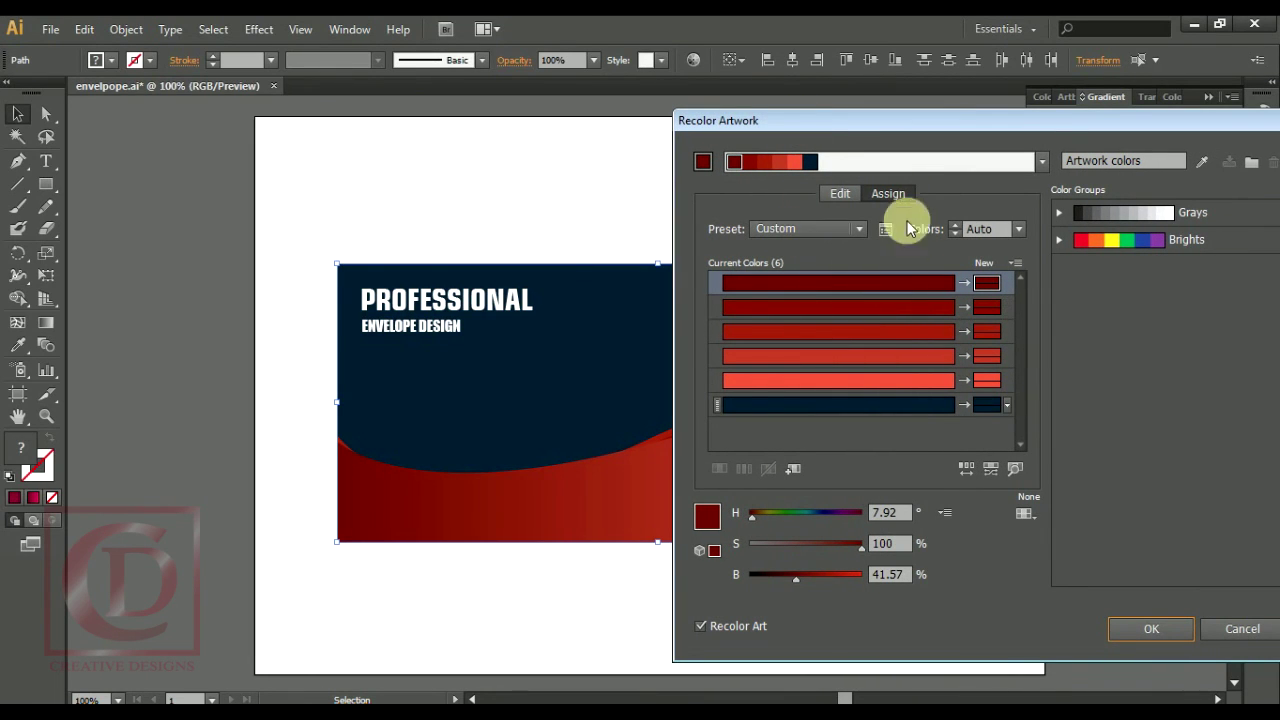
{"action": "left_click_drag", "start_coordinate": [1039, 118], "coordinate": [986, 103]}
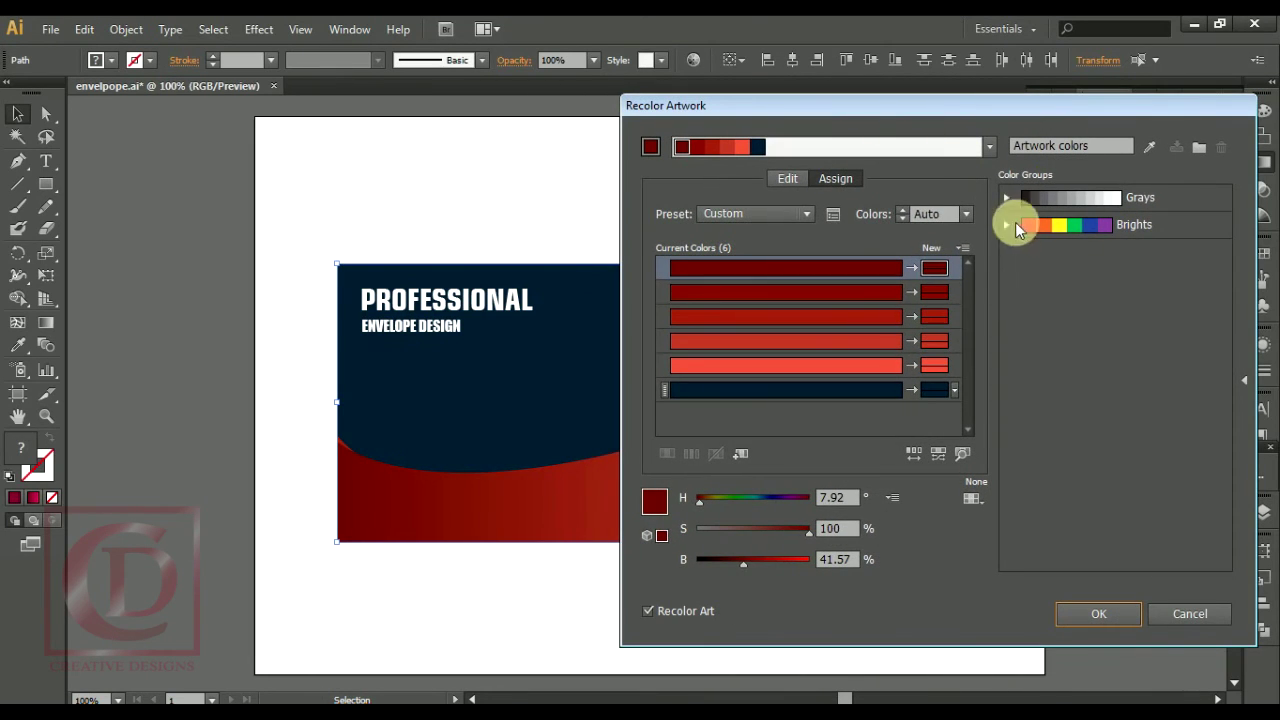
{"action": "left_click", "coordinate": [788, 178]}
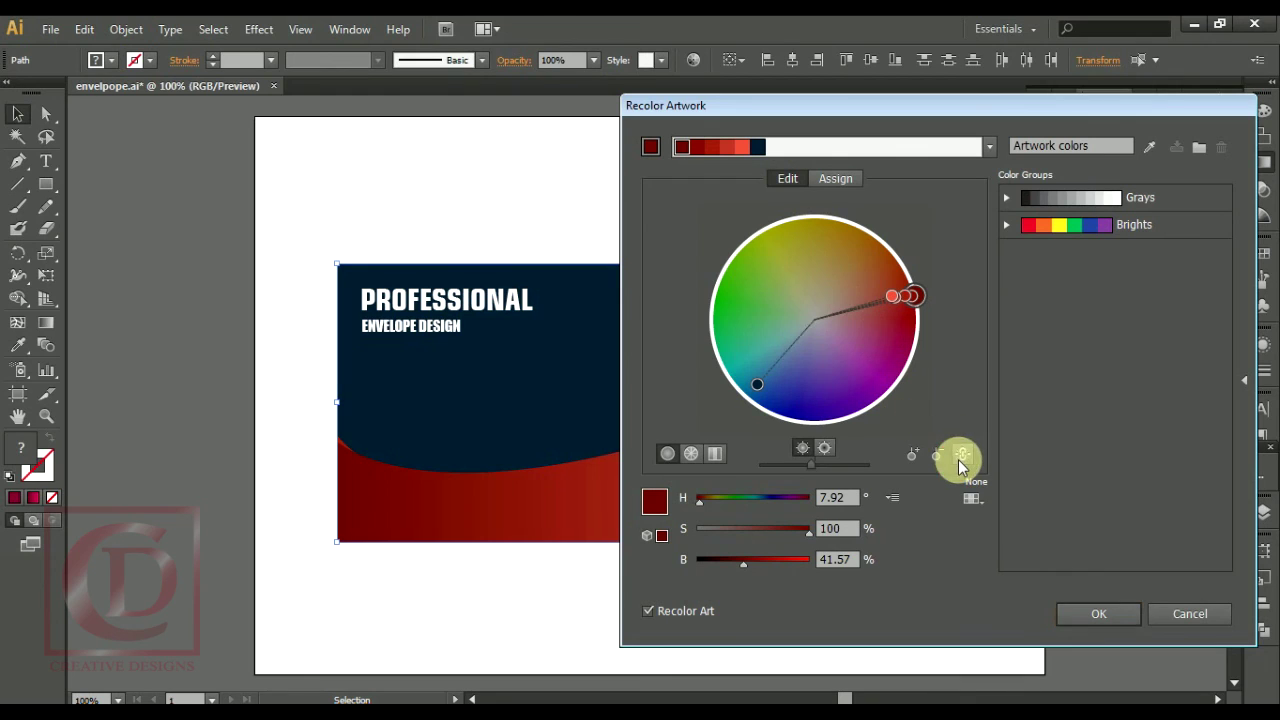
{"action": "mouse_move", "coordinate": [768, 384]}
{"action": "left_mouse_down"}
{"action": "mouse_move", "coordinate": [731, 337]}
{"action": "mouse_move", "coordinate": [740, 380]}
{"action": "mouse_move", "coordinate": [822, 428]}
{"action": "mouse_move", "coordinate": [851, 400]}
{"action": "left_mouse_up"}
{"action": "mouse_move", "coordinate": [684, 101]}
{"action": "left_mouse_down"}
{"action": "mouse_move", "coordinate": [1055, 110]}
{"action": "mouse_move", "coordinate": [40, 150]}
{"action": "left_mouse_up"}
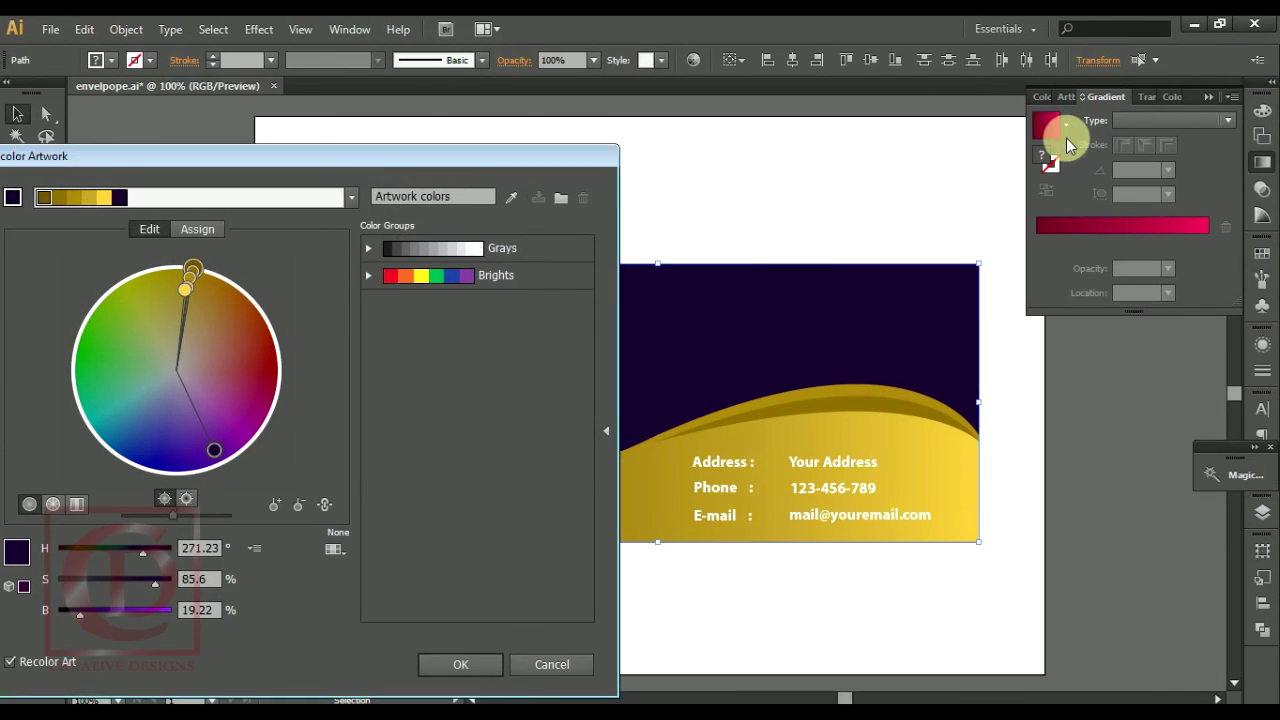
- Adjust wheel colours to a near-black maroon top with bright green waves, base hue 12.54°
{"action": "left_click_drag", "start_coordinate": [440, 152], "coordinate": [375, 92]}
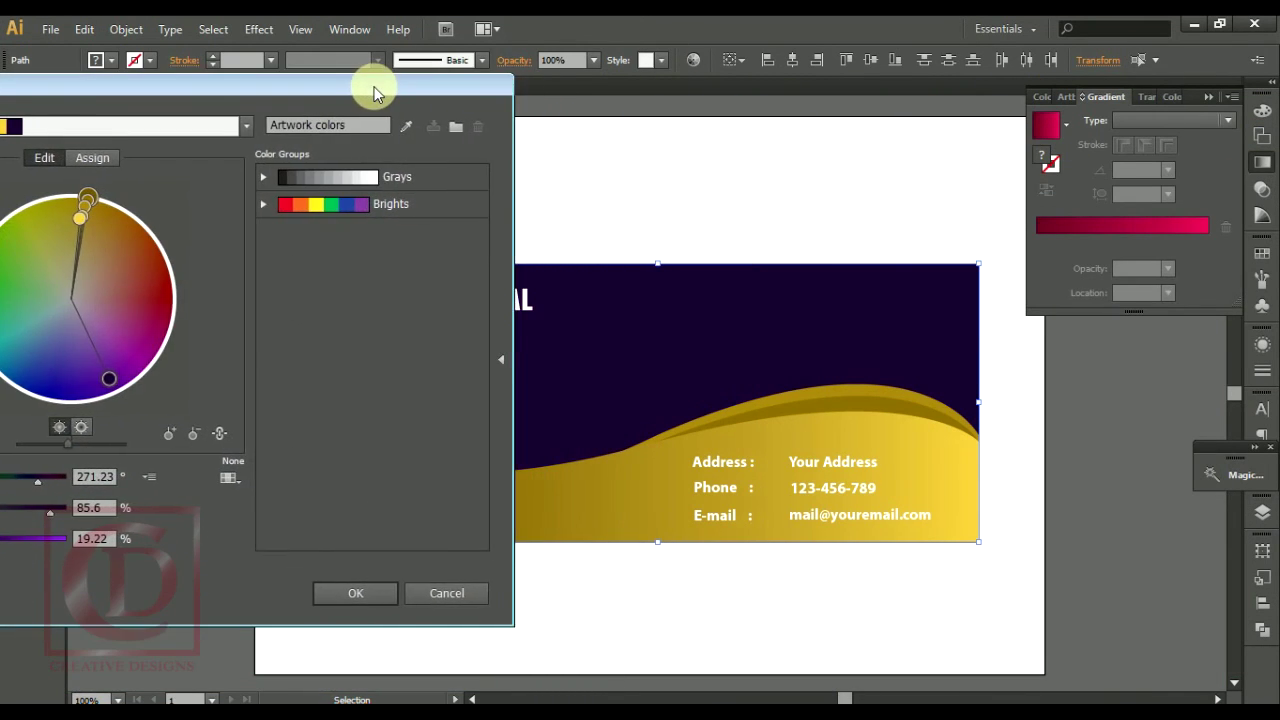
{"action": "mouse_move", "coordinate": [125, 380]}
{"action": "left_mouse_down"}
{"action": "mouse_move", "coordinate": [143, 363]}
{"action": "mouse_move", "coordinate": [57, 370]}
{"action": "left_mouse_up"}
{"action": "double_click", "coordinate": [56, 371]}
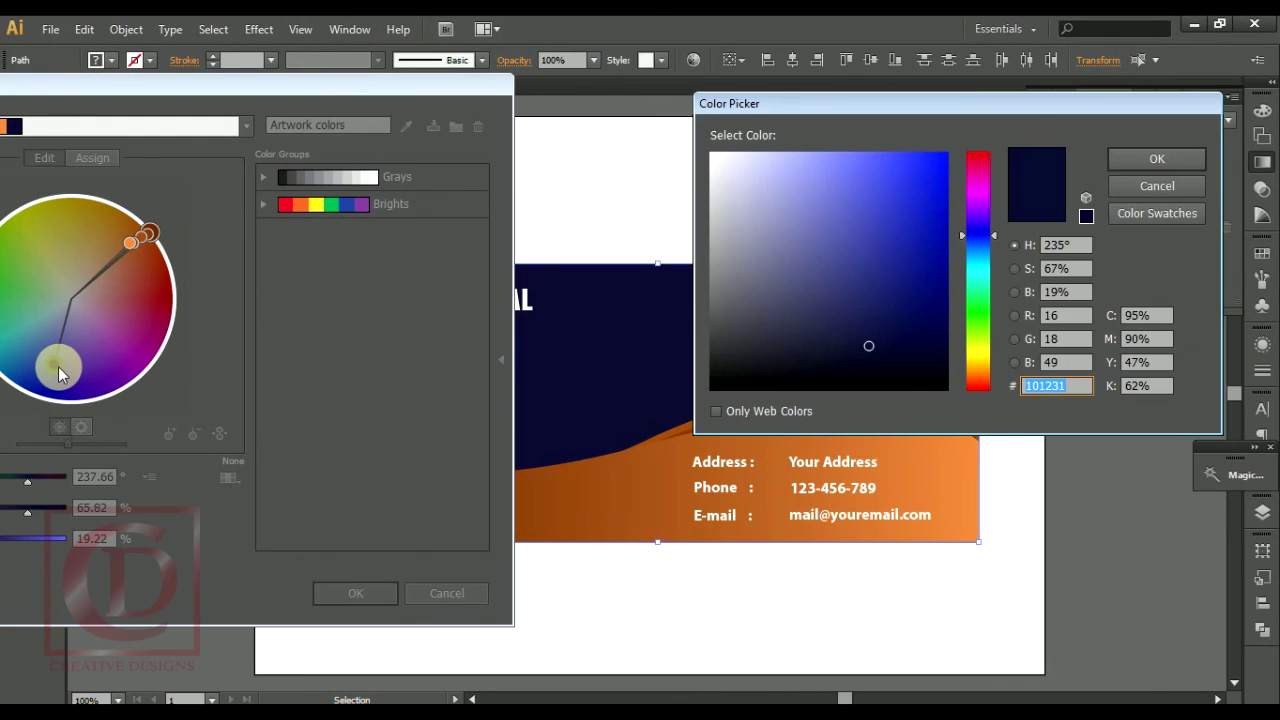
{"action": "left_click", "coordinate": [1115, 187]}
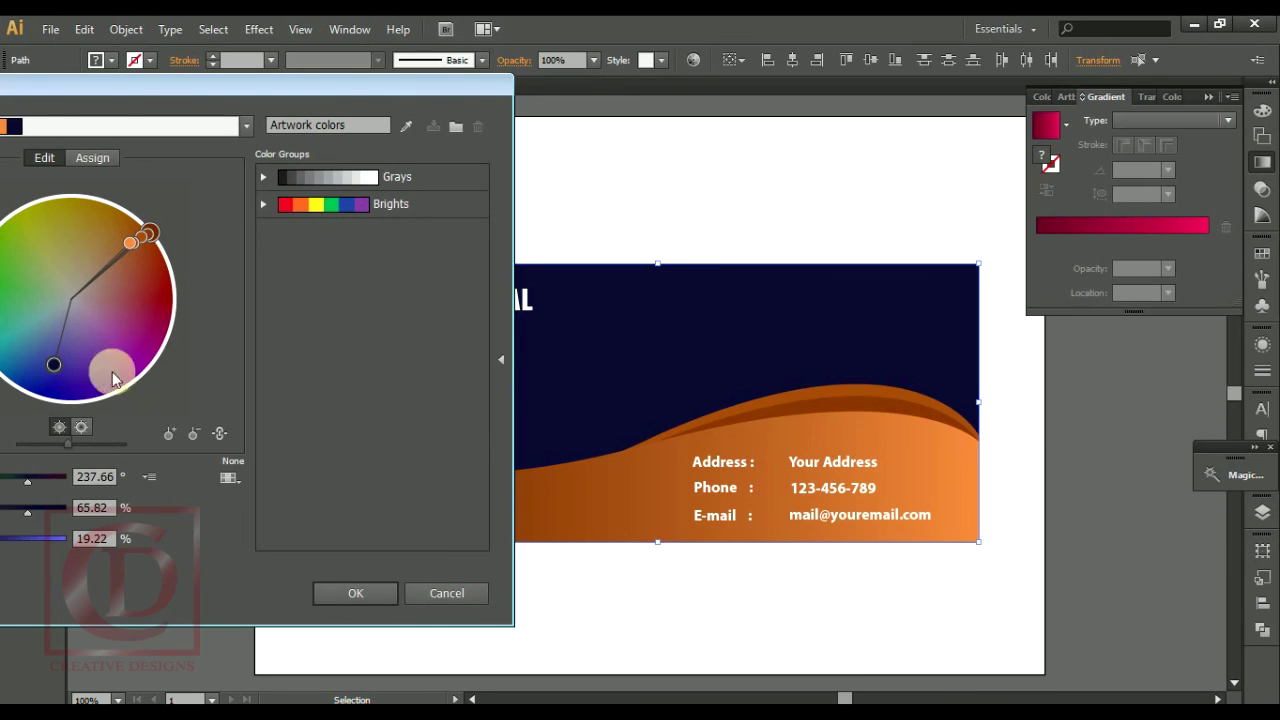
{"action": "left_click_drag", "start_coordinate": [48, 390], "coordinate": [125, 380]}
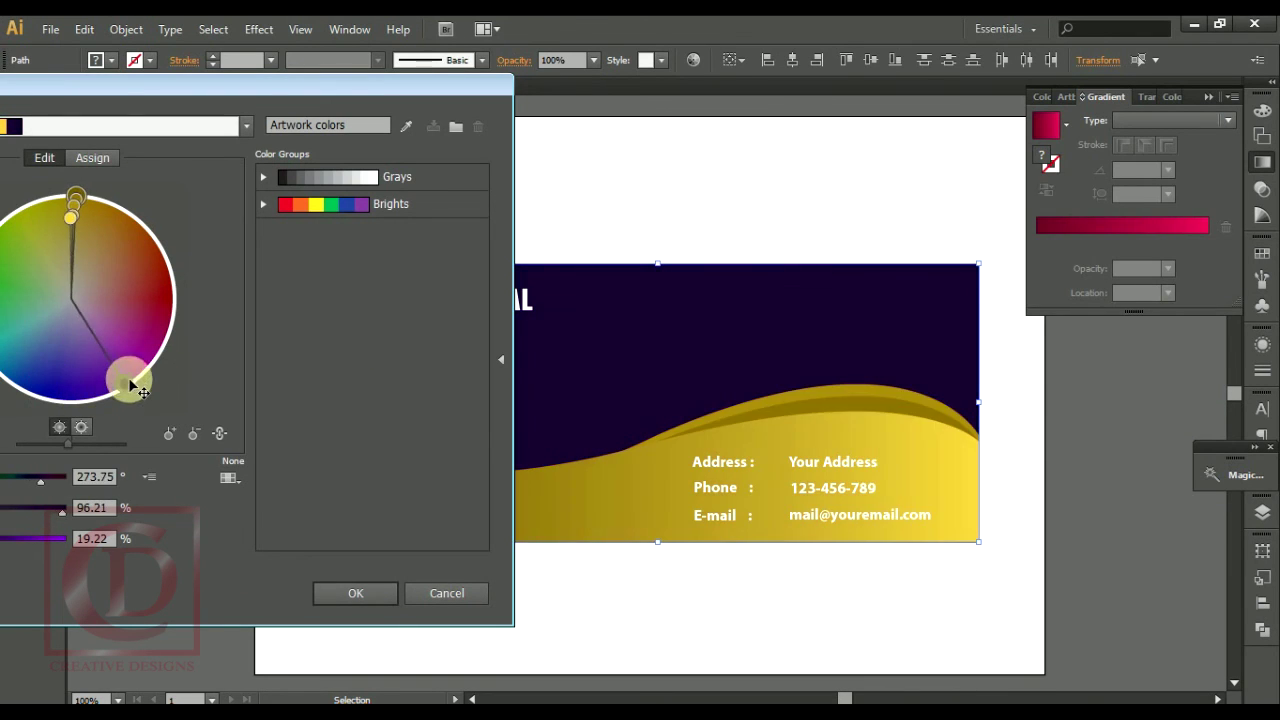
{"action": "double_click", "coordinate": [125, 380]}
{"action": "left_click", "coordinate": [1177, 187]}
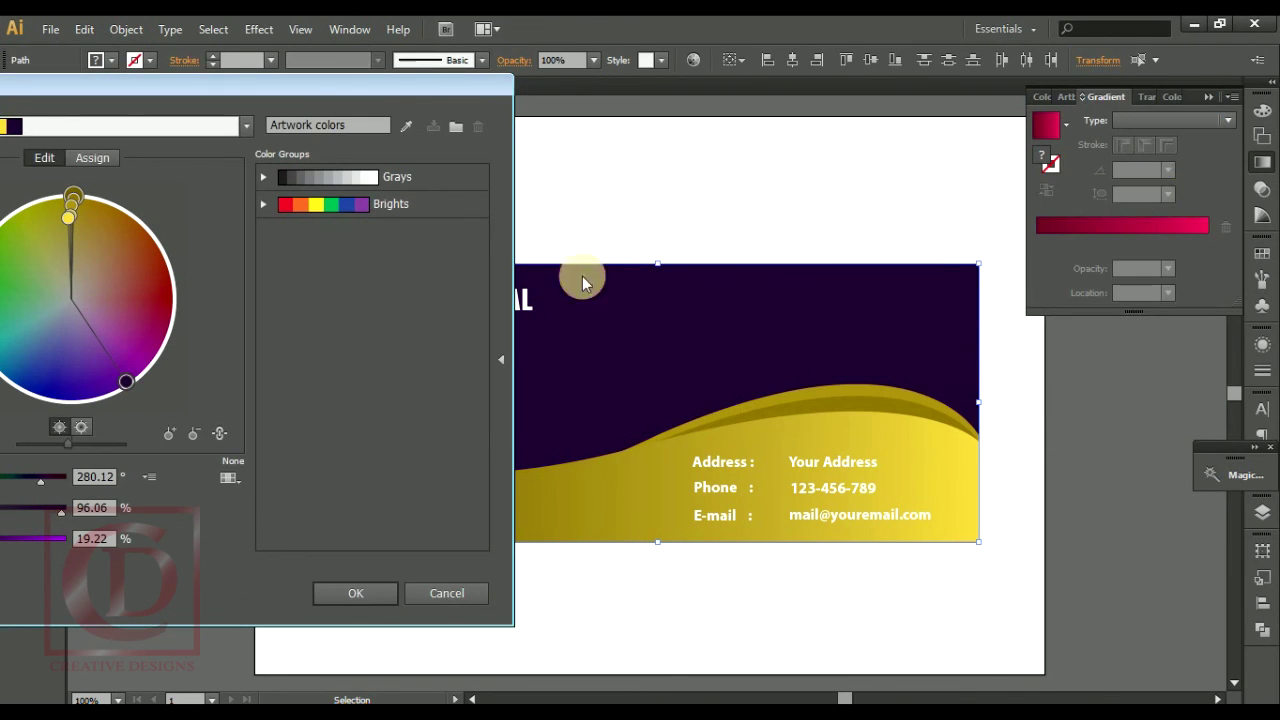
{"action": "mouse_move", "coordinate": [125, 381]}
{"action": "left_mouse_down"}
{"action": "mouse_move", "coordinate": [155, 360]}
{"action": "mouse_move", "coordinate": [168, 250]}
{"action": "mouse_move", "coordinate": [163, 265]}
{"action": "left_mouse_up"}
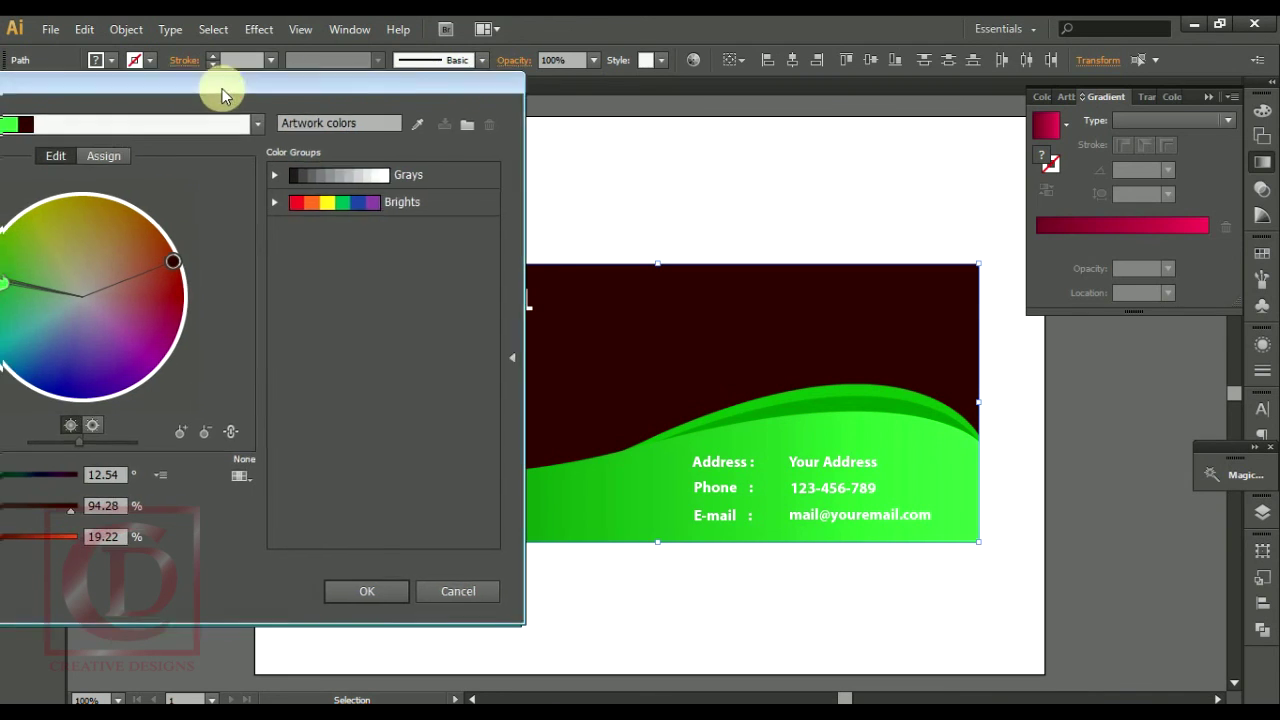
{"action": "left_click_drag", "start_coordinate": [223, 85], "coordinate": [888, 78]}
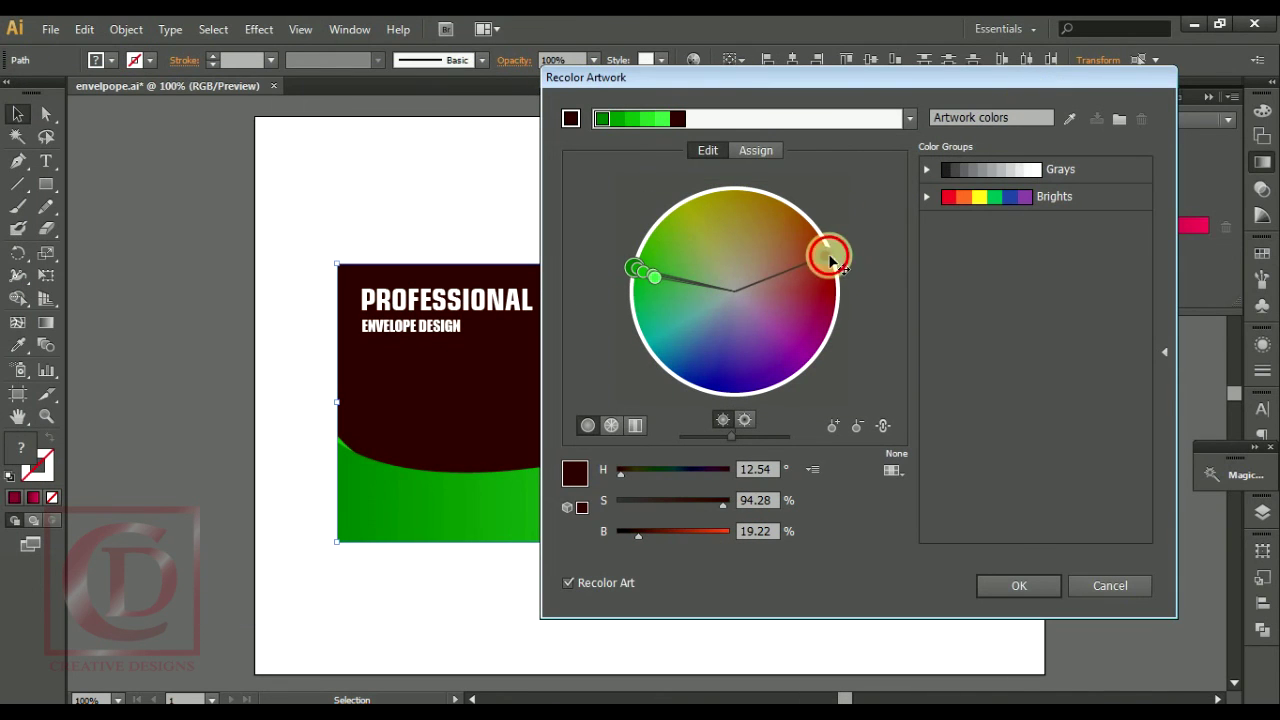
- Move the base colour to a red-magenta hue and apply the plum top with teal-to-mint waves
{"action": "mouse_move", "coordinate": [832, 262]}
{"action": "left_mouse_down"}
{"action": "mouse_move", "coordinate": [762, 204]}
{"action": "mouse_move", "coordinate": [797, 208]}
{"action": "left_mouse_up"}
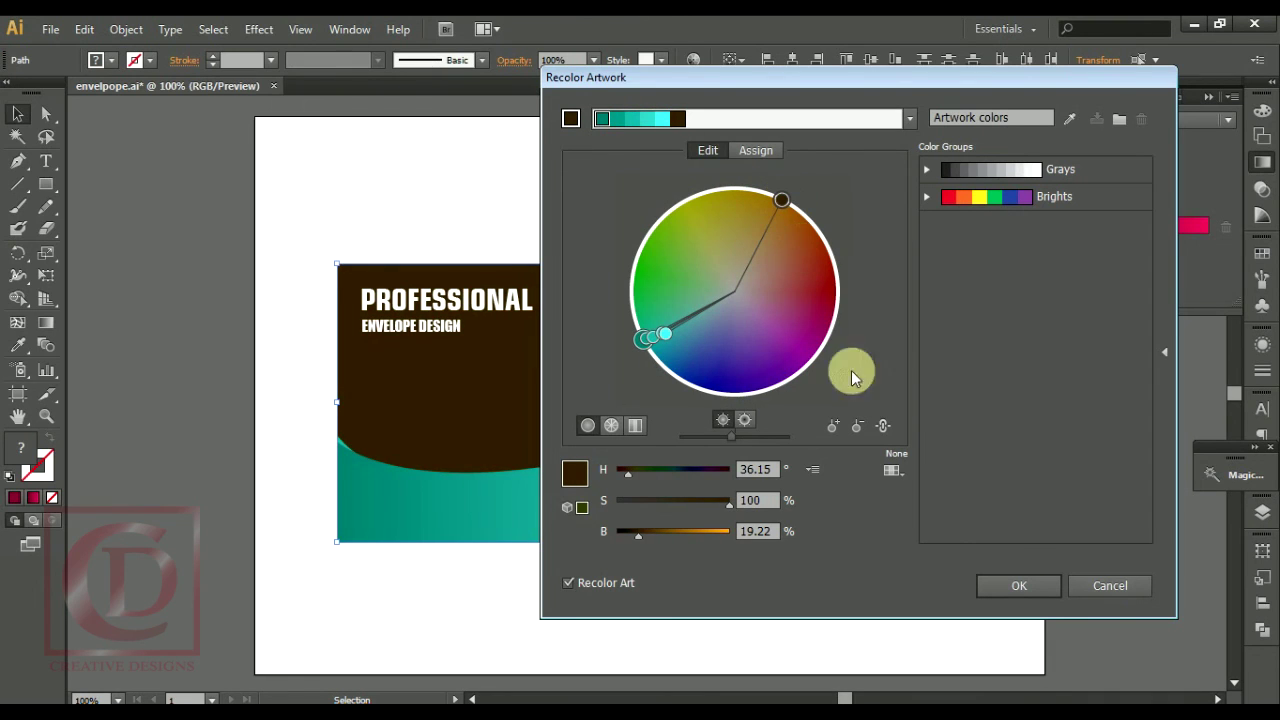
{"action": "mouse_move", "coordinate": [789, 207]}
{"action": "left_mouse_down"}
{"action": "mouse_move", "coordinate": [814, 268]}
{"action": "mouse_move", "coordinate": [801, 209]}
{"action": "mouse_move", "coordinate": [818, 235]}
{"action": "mouse_move", "coordinate": [757, 206]}
{"action": "mouse_move", "coordinate": [708, 205]}
{"action": "mouse_move", "coordinate": [827, 316]}
{"action": "left_mouse_up"}
{"action": "double_click", "coordinate": [827, 317]}
{"action": "type", "text": "331B21"}
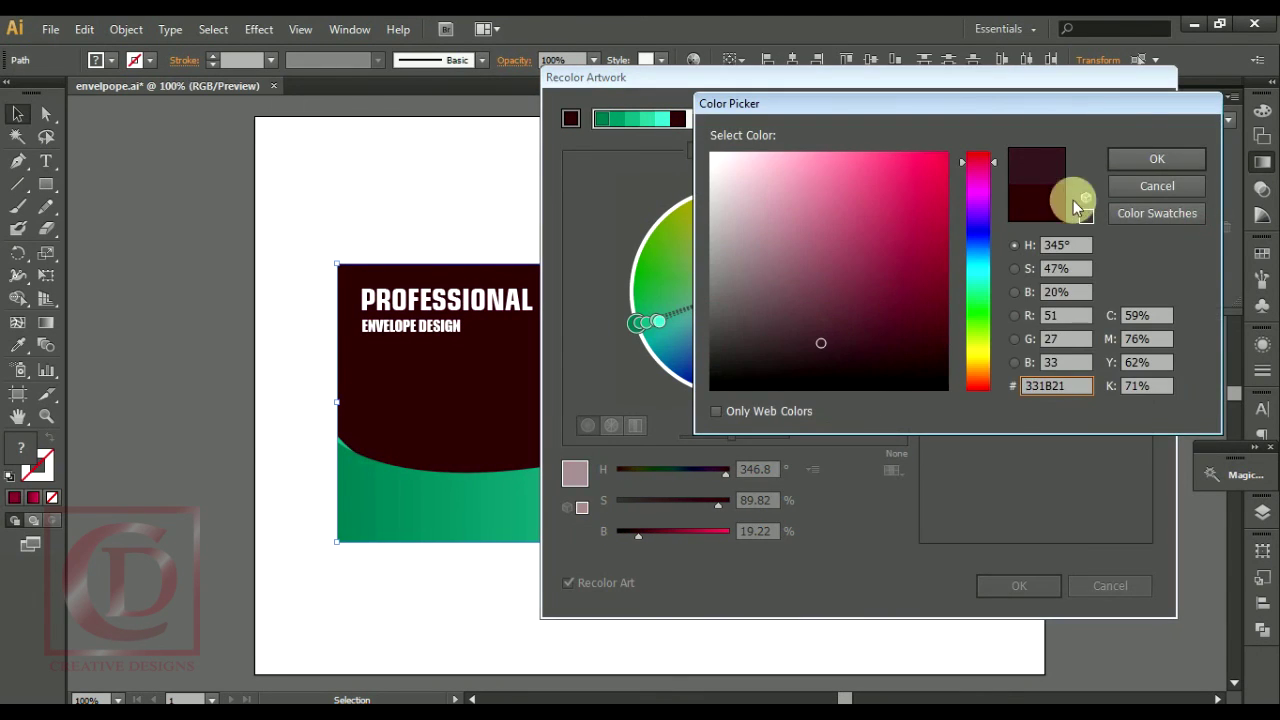
{"action": "left_click", "coordinate": [1157, 186]}
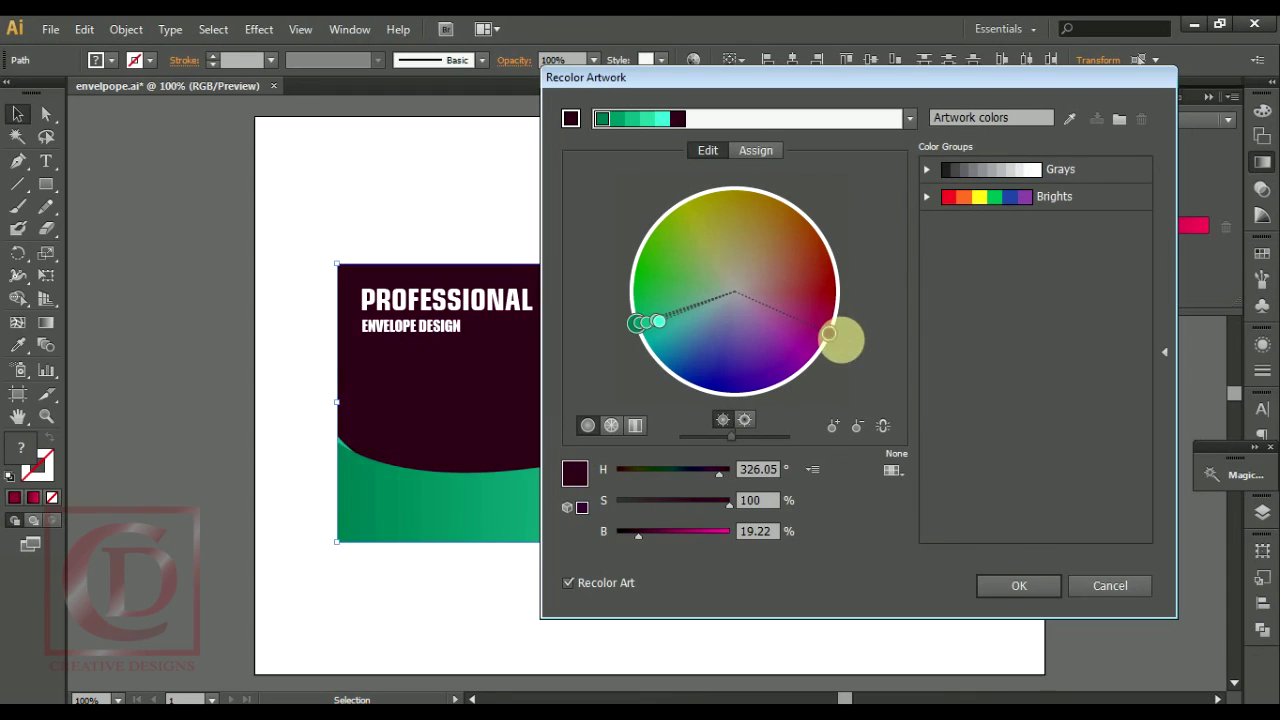
{"action": "left_click", "coordinate": [1020, 585]}
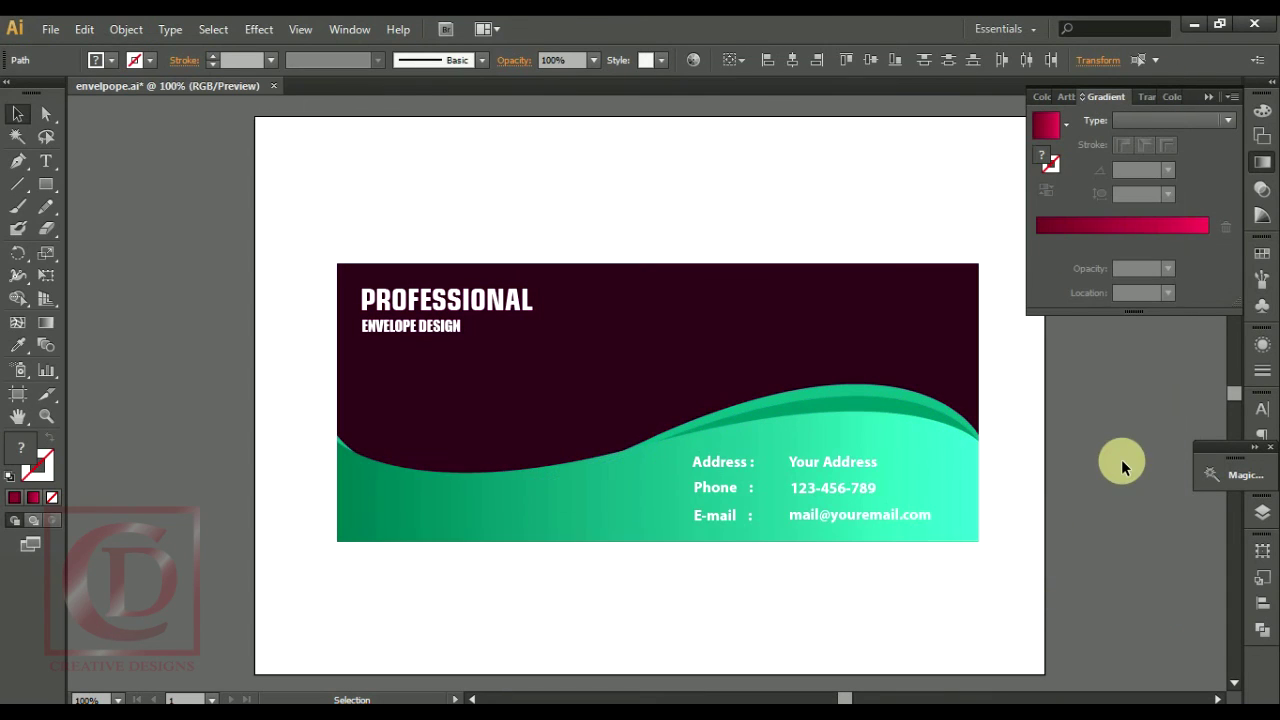